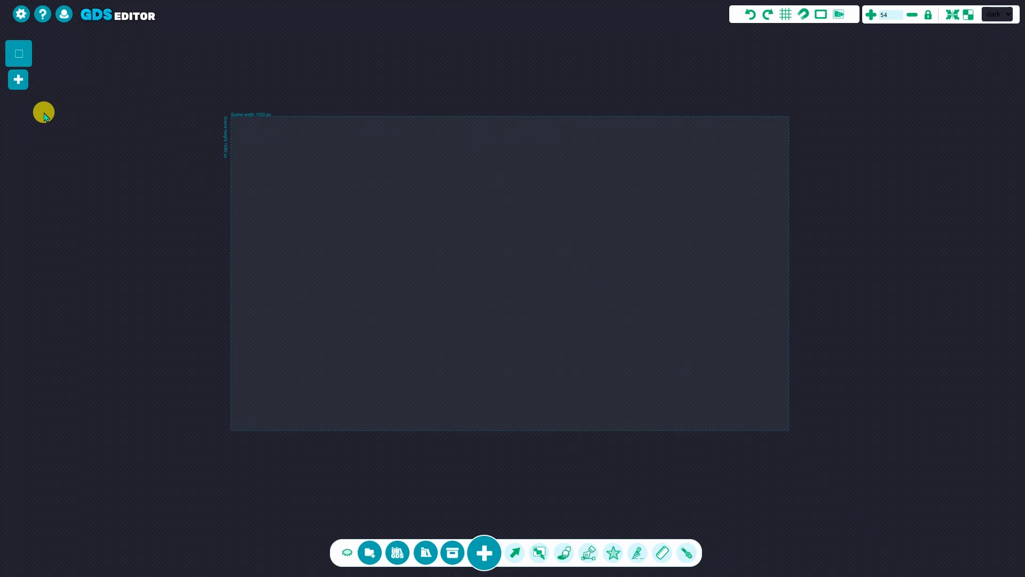
Look over the editor's help information, the available path shapes and the components that can be added to the scene
click(43, 18)
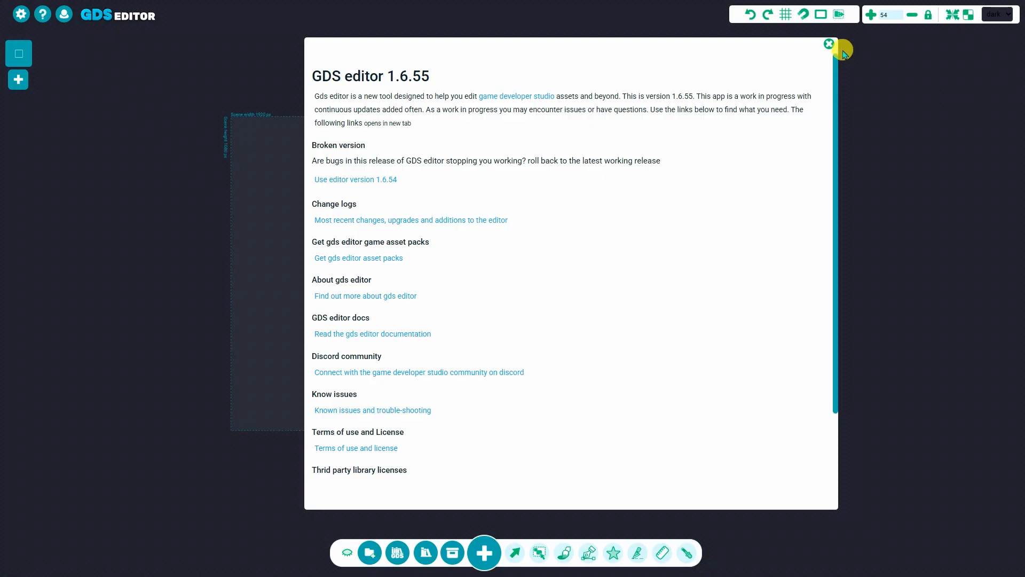
click(829, 44)
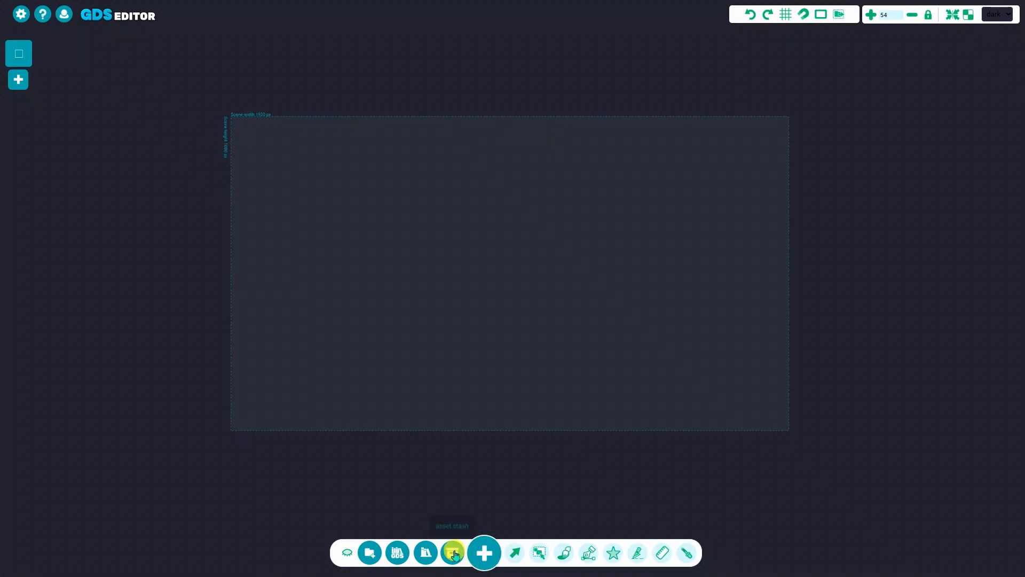
click(613, 554)
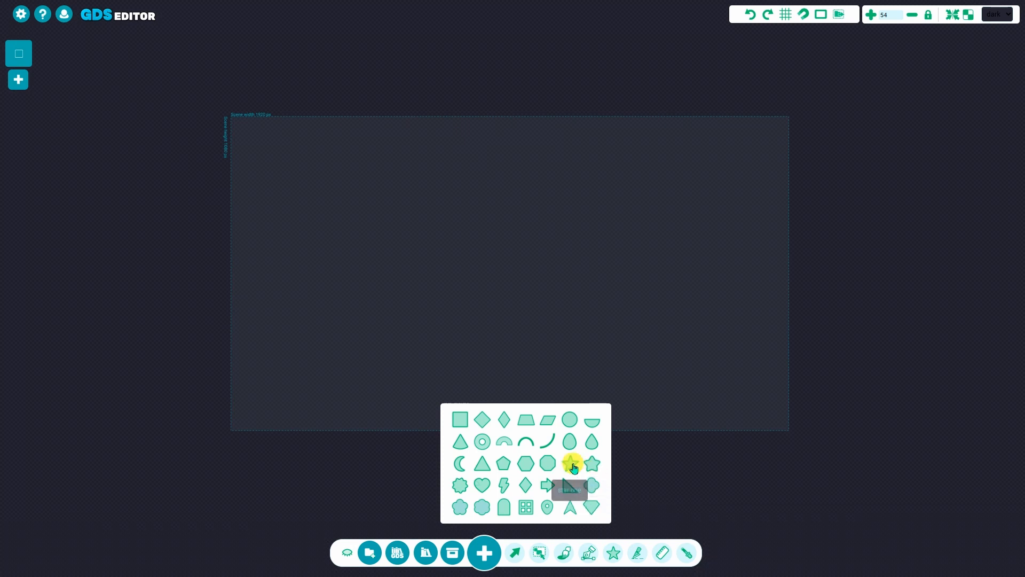
click(660, 448)
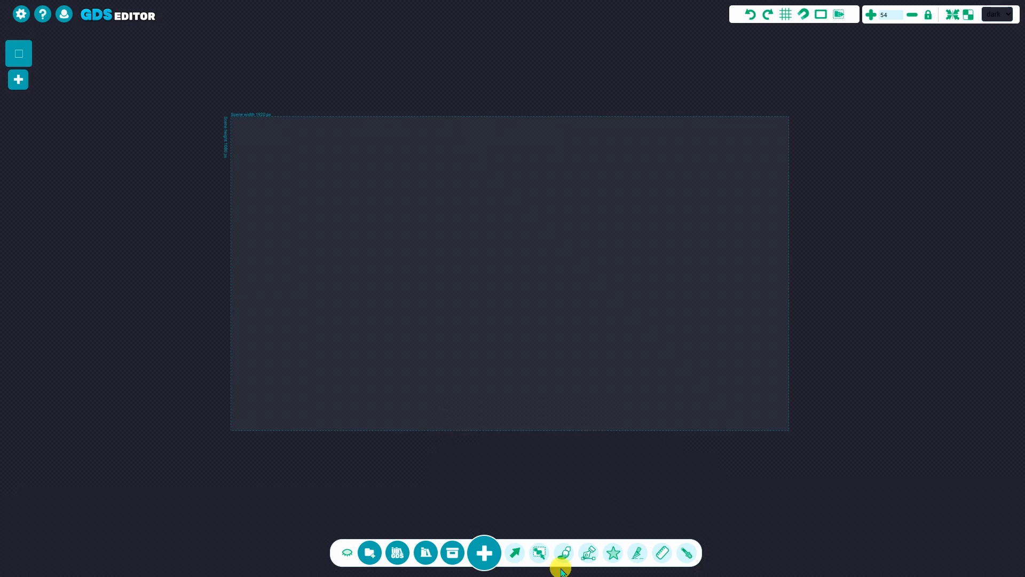
click(477, 558)
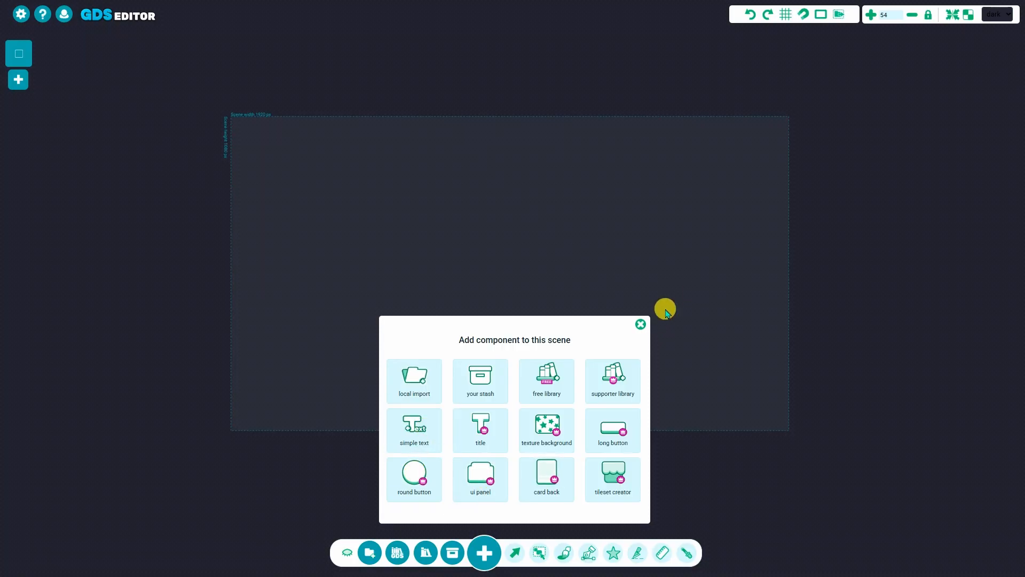
click(641, 324)
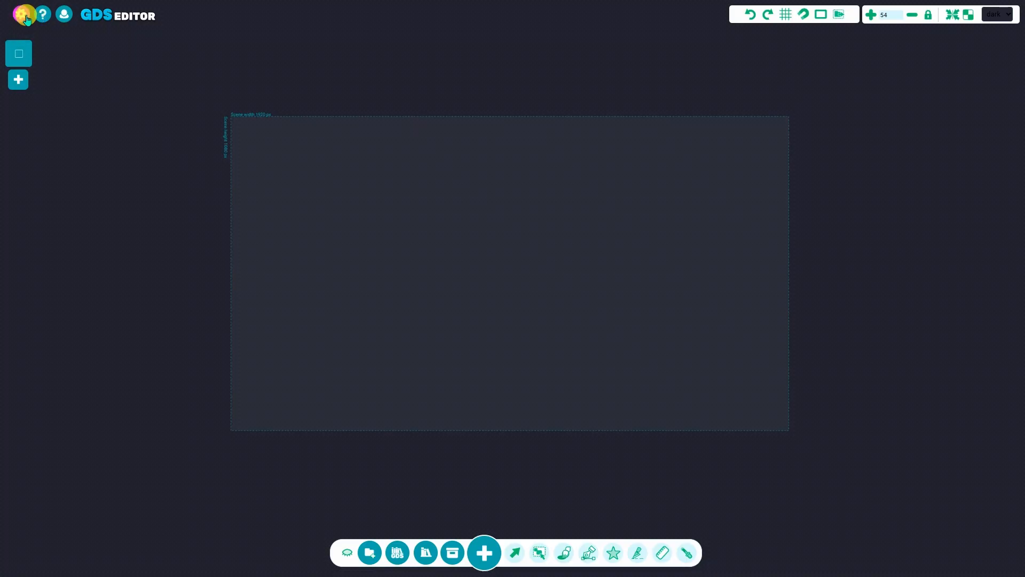
Add an egg and a teardrop path shape to the scene, placing the egg to the left of the teardrop
click(612, 553)
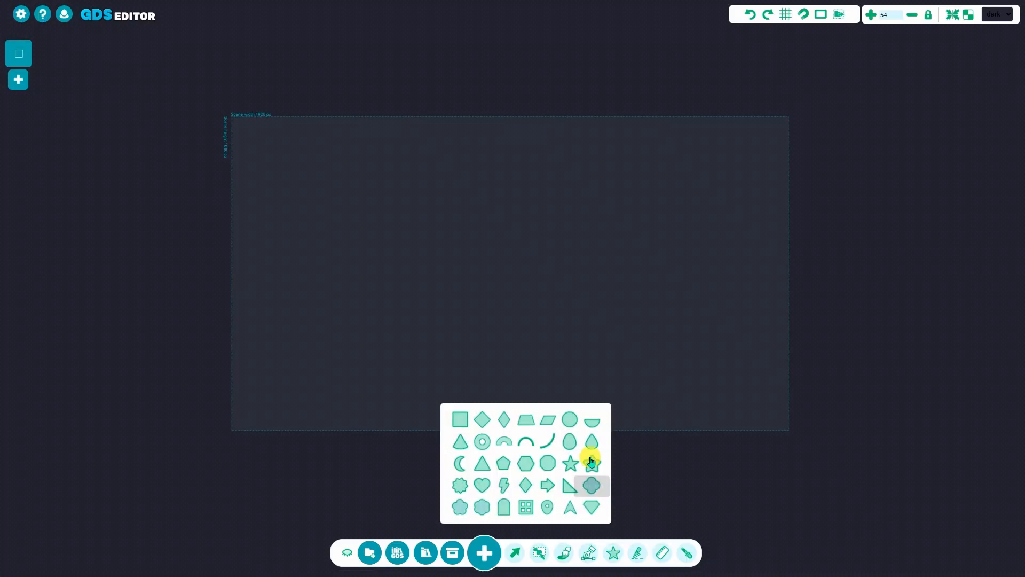
click(574, 444)
click(574, 444)
drag(515, 304, 412, 276)
drag(536, 334, 556, 329)
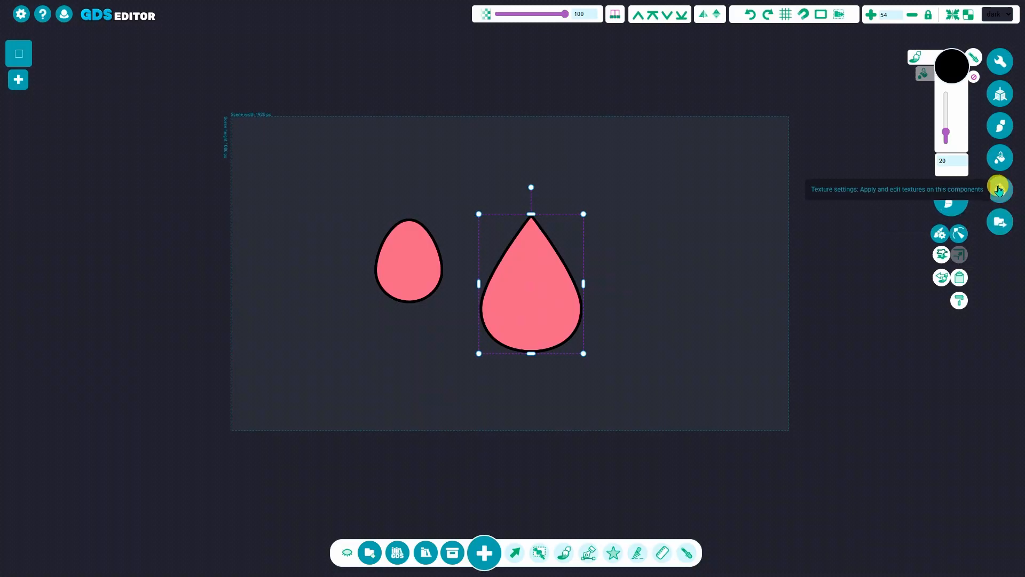
Disable "Pulse icons on hover" and "Show tool tips" in the application settings
click(21, 16)
scroll(206, 274, down, 5)
scroll(206, 268, up, 5)
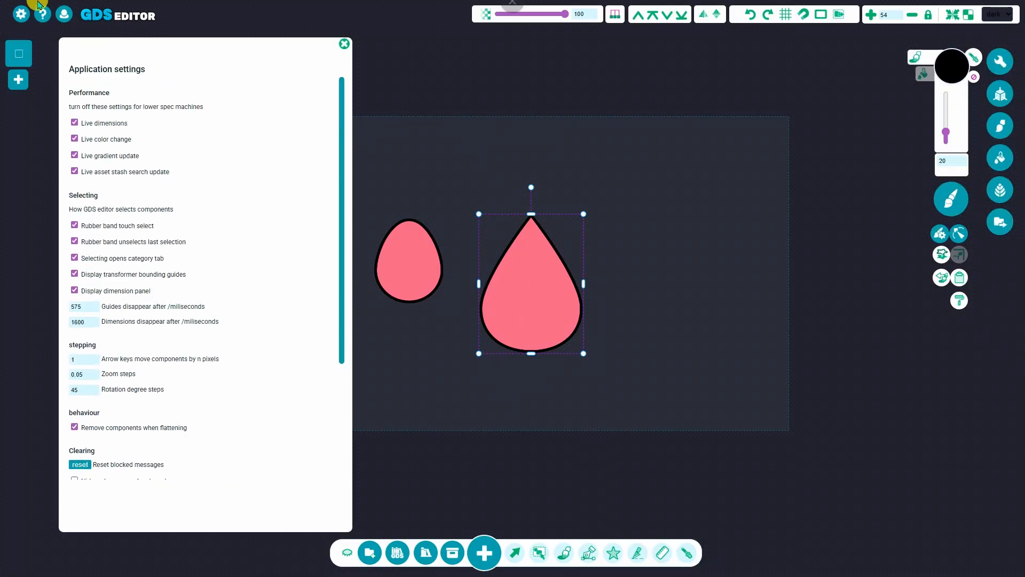
scroll(142, 229, down, 3)
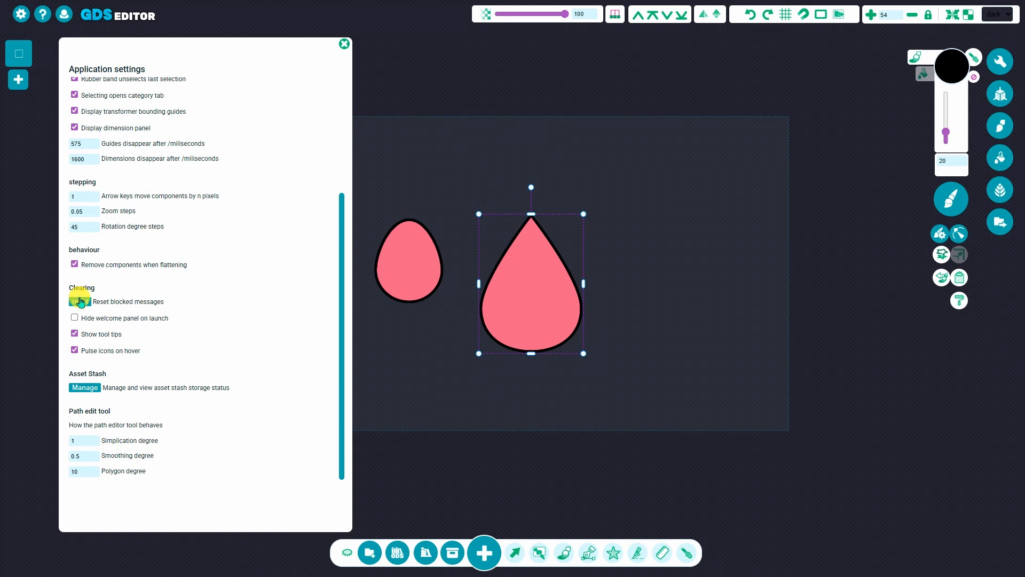
click(75, 350)
click(74, 334)
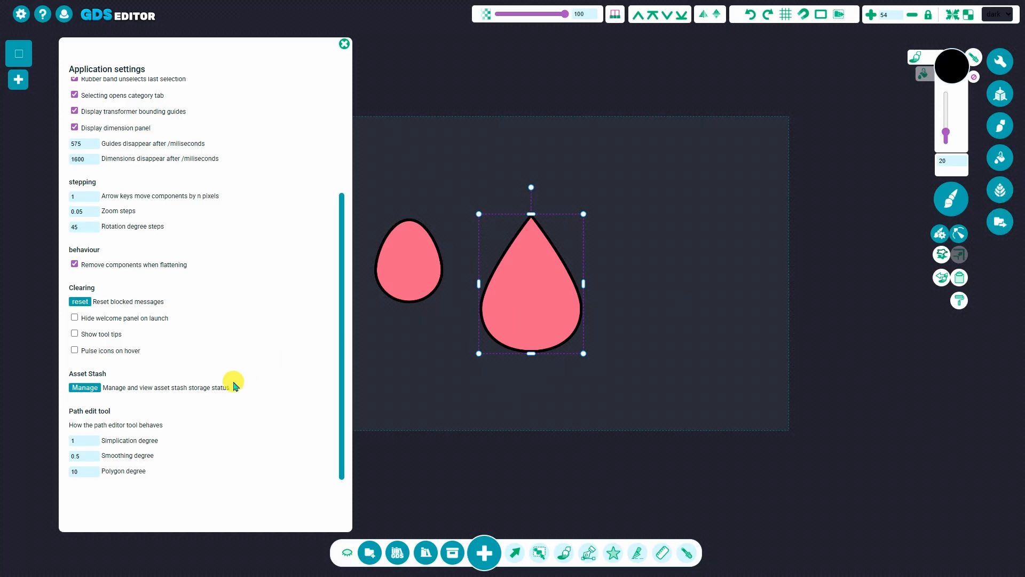
Re-enable "Pulse icons on hover" and "Show tool tips", then close the application settings and deselect the teardrop
click(74, 350)
click(74, 334)
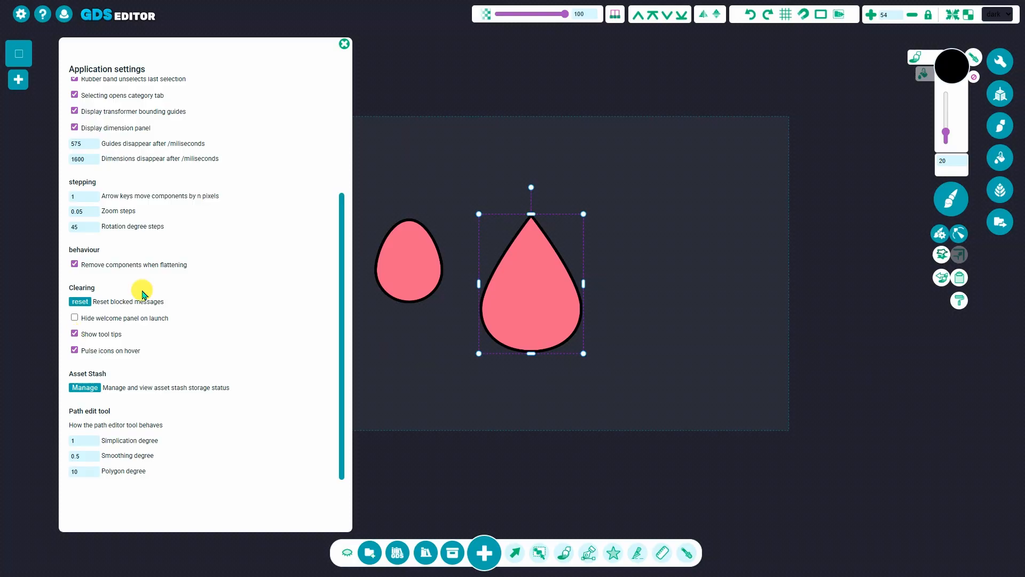
click(346, 46)
click(763, 273)
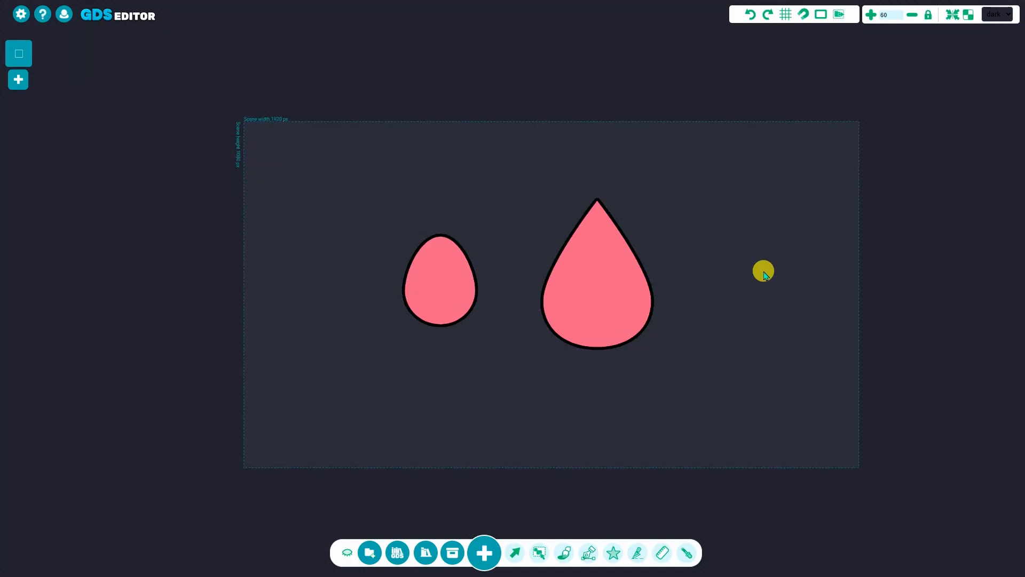
Import the elemental icons asset pack from the essentials library into the existing scene
click(596, 323)
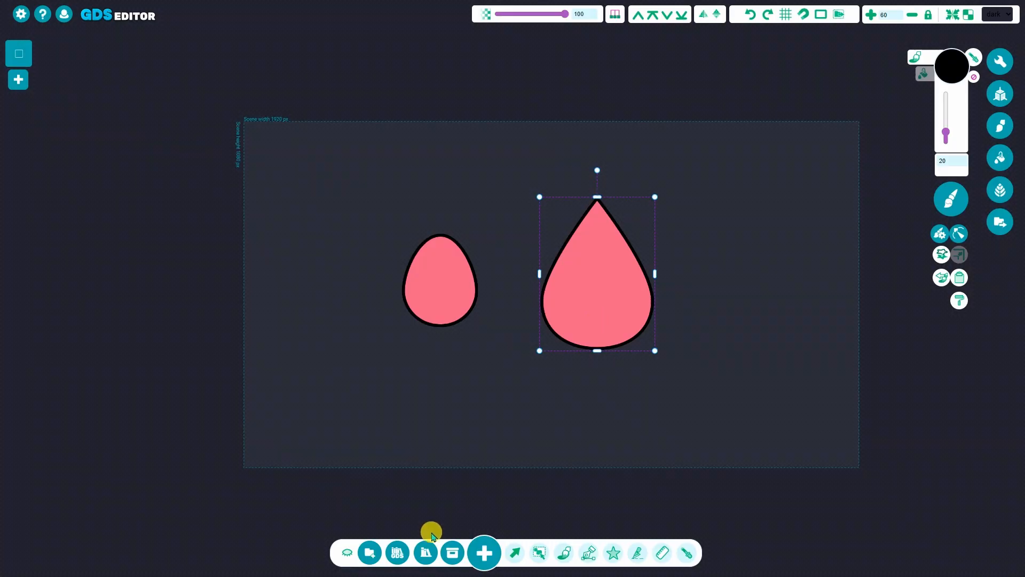
click(426, 553)
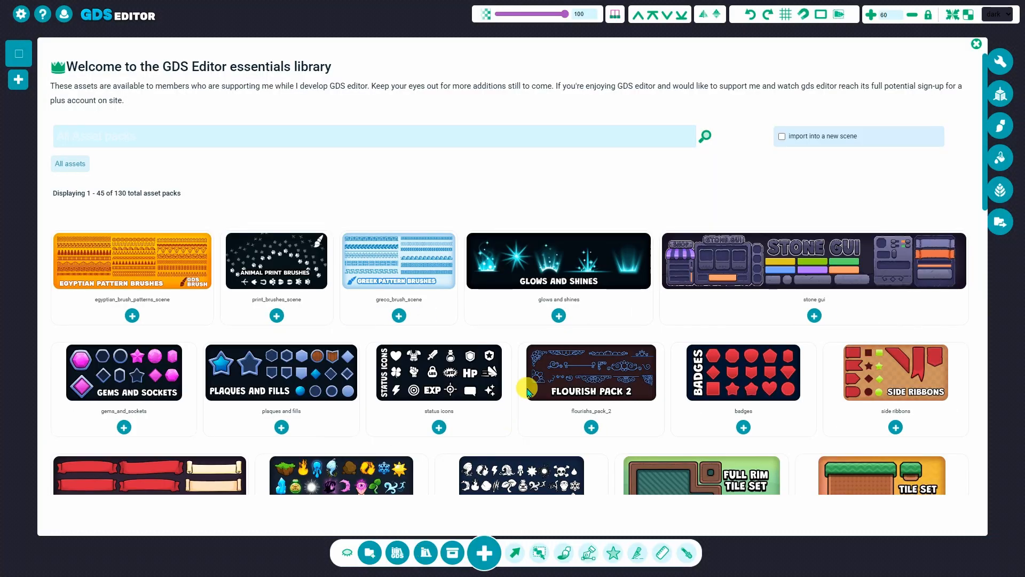
scroll(763, 383, down, 3)
click(360, 318)
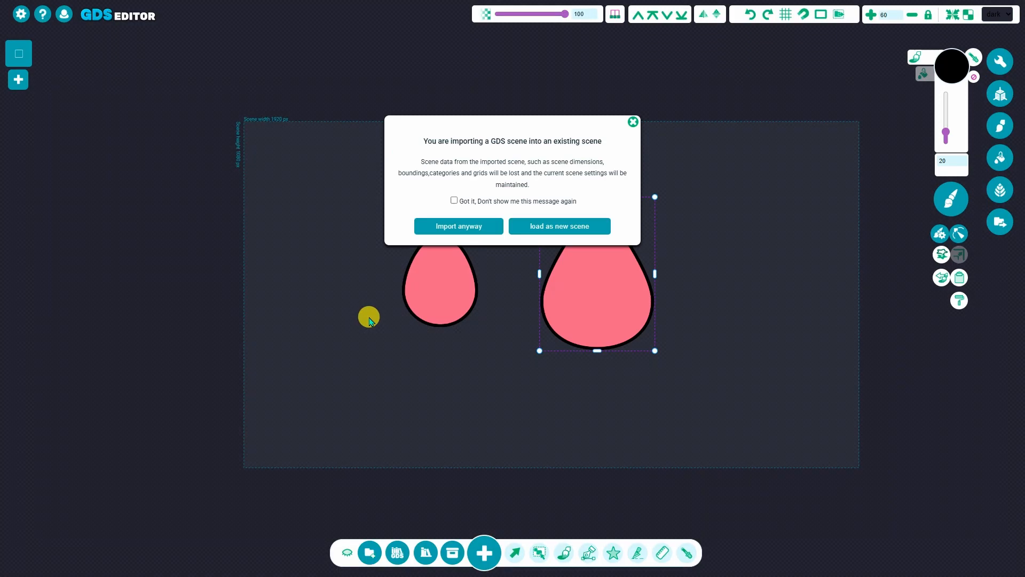
click(482, 229)
Select the teardrop together with the icons on the right side of the two lower rows and cut them from the scene
click(568, 430)
click(712, 276)
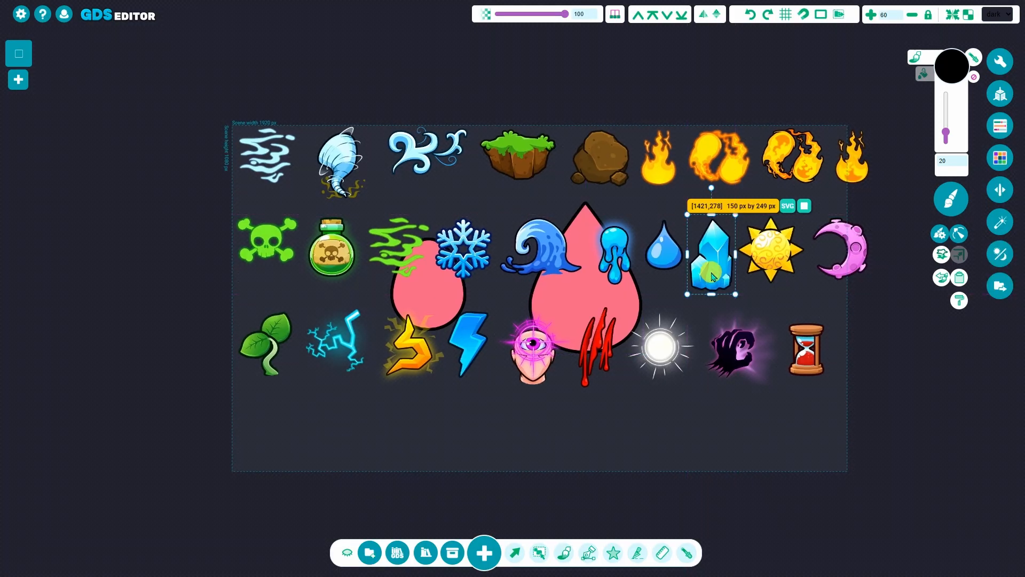
ctrl+drag(883, 426, 618, 220)
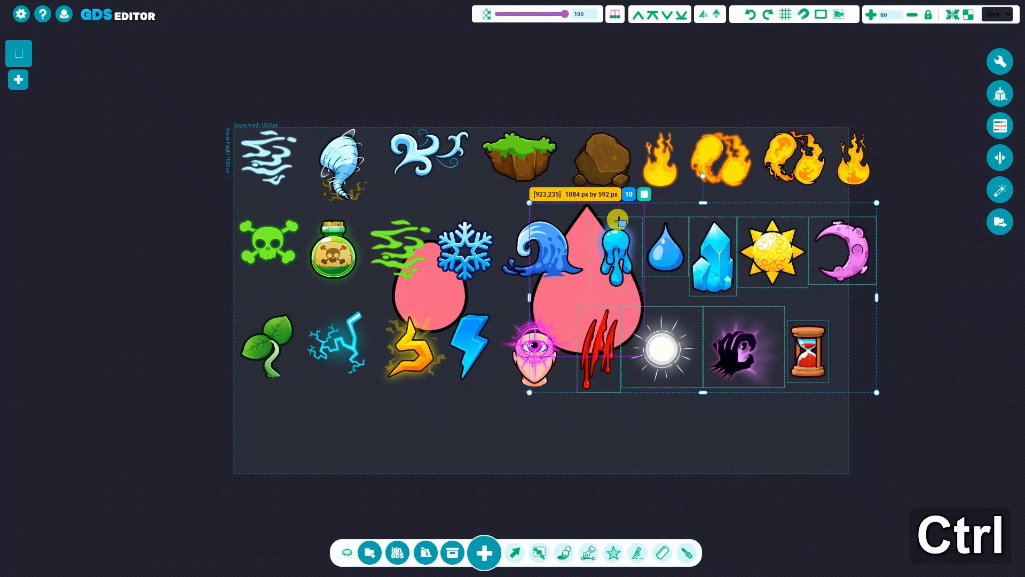
key(ctrl+x)
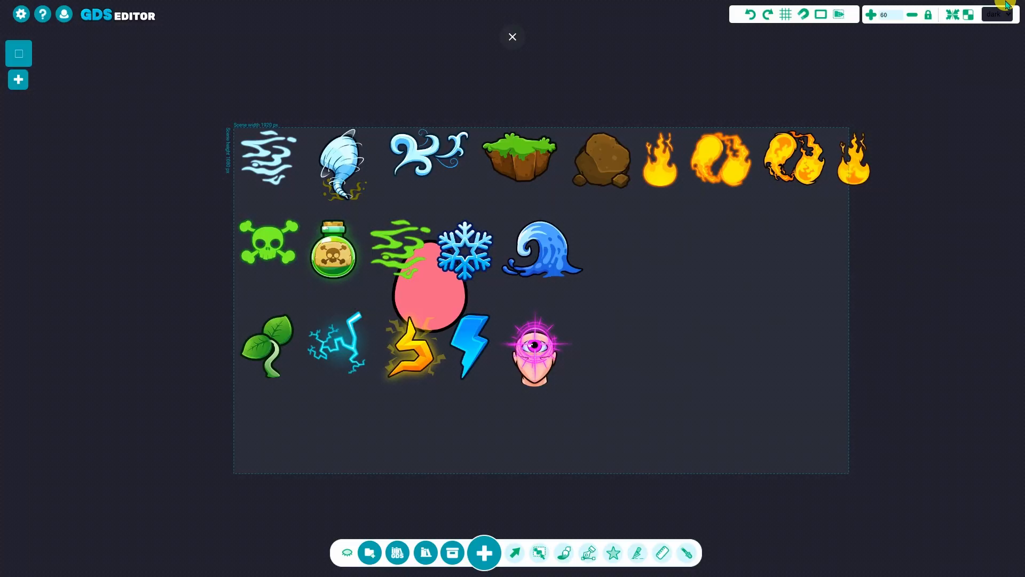
Paste the cut components into the empty scene of the second editor tab and move them toward the scene's upper left
key(F11)
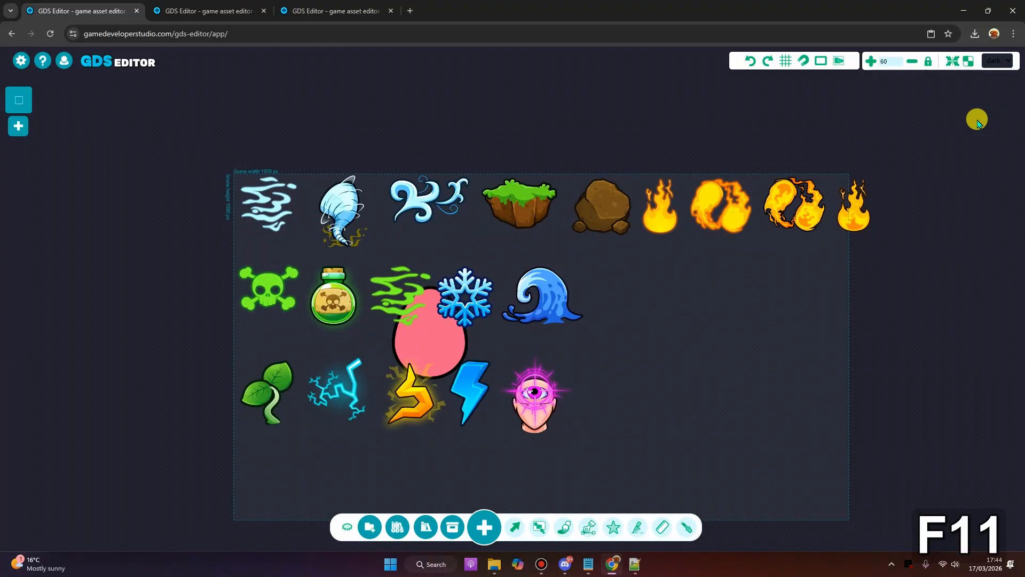
click(227, 7)
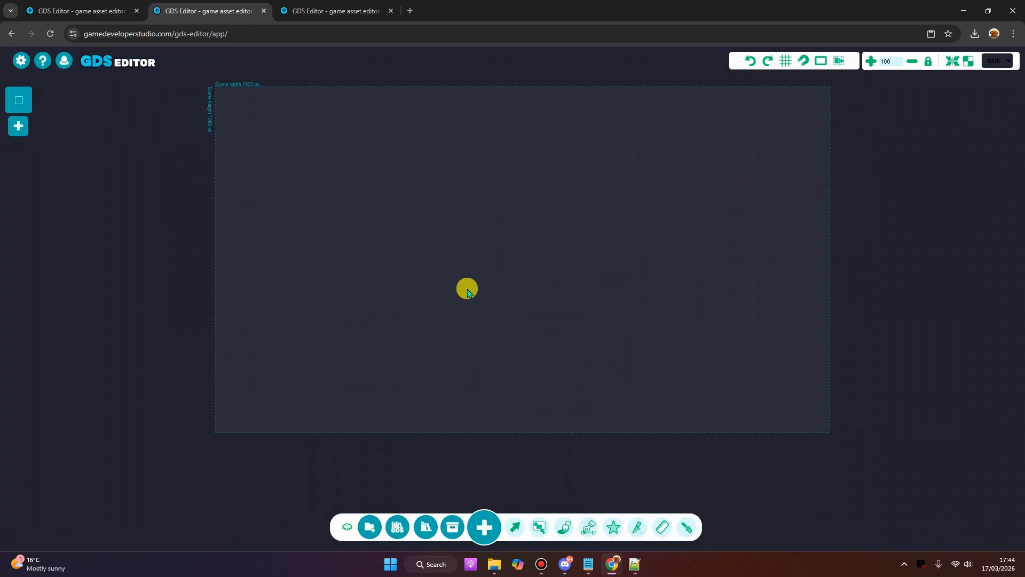
key(ctrl+v)
drag(659, 349, 485, 221)
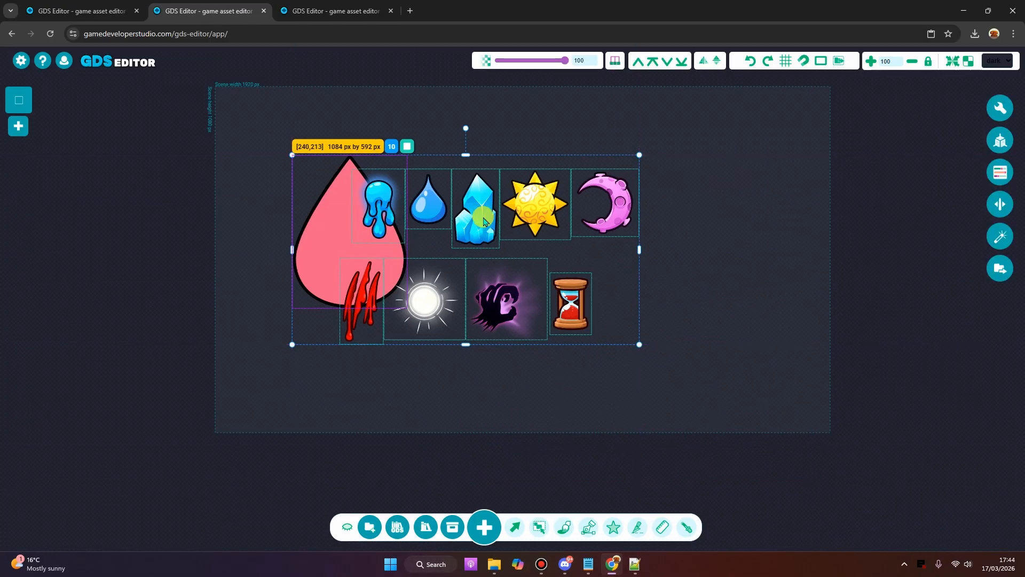
Delete all remaining components from the scene in the first editor tab and return the editor to full screen
key(ctrl+shift+Tab)
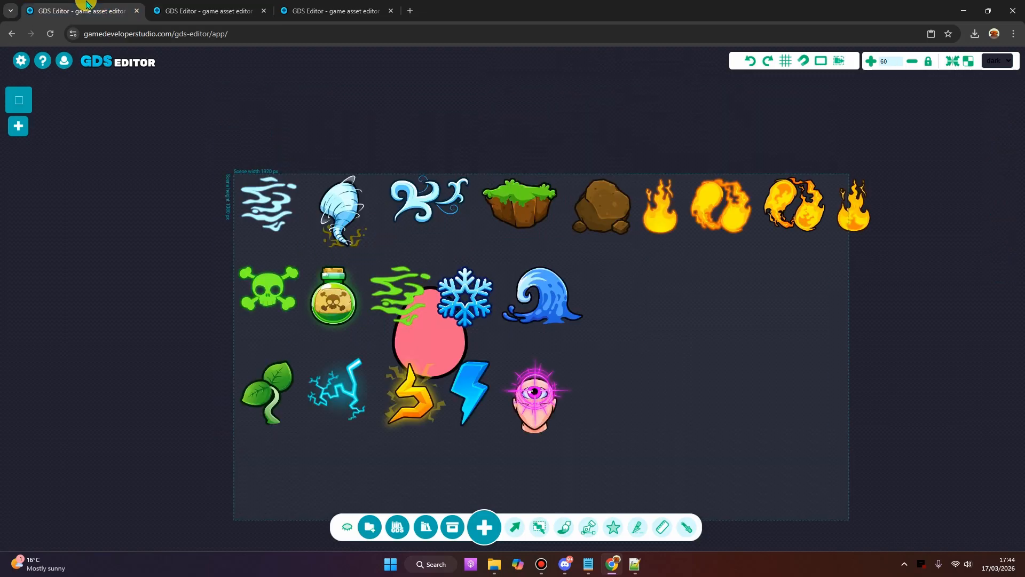
middle_drag(618, 414, 615, 390)
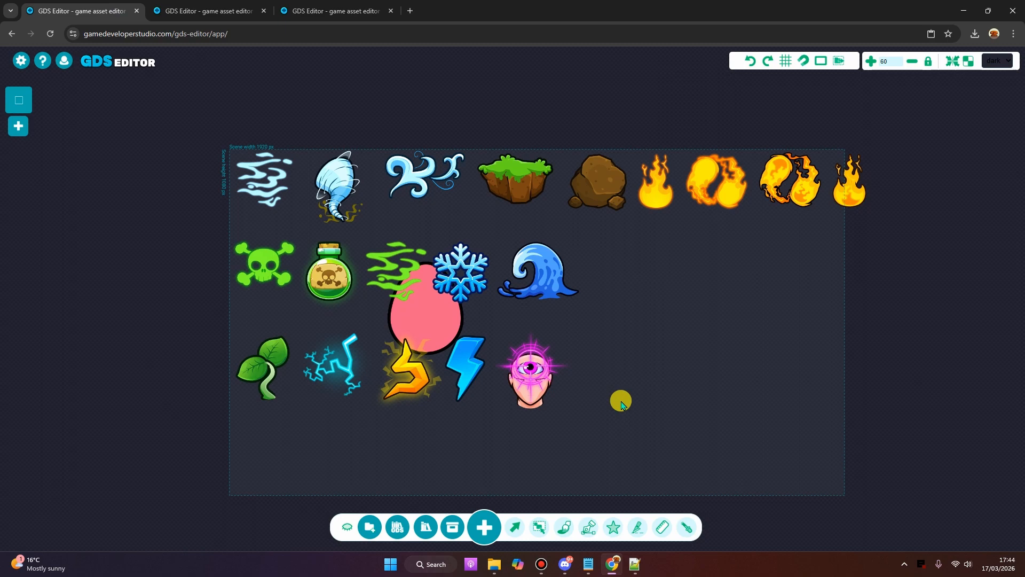
key(ctrl+a)
key(Delete)
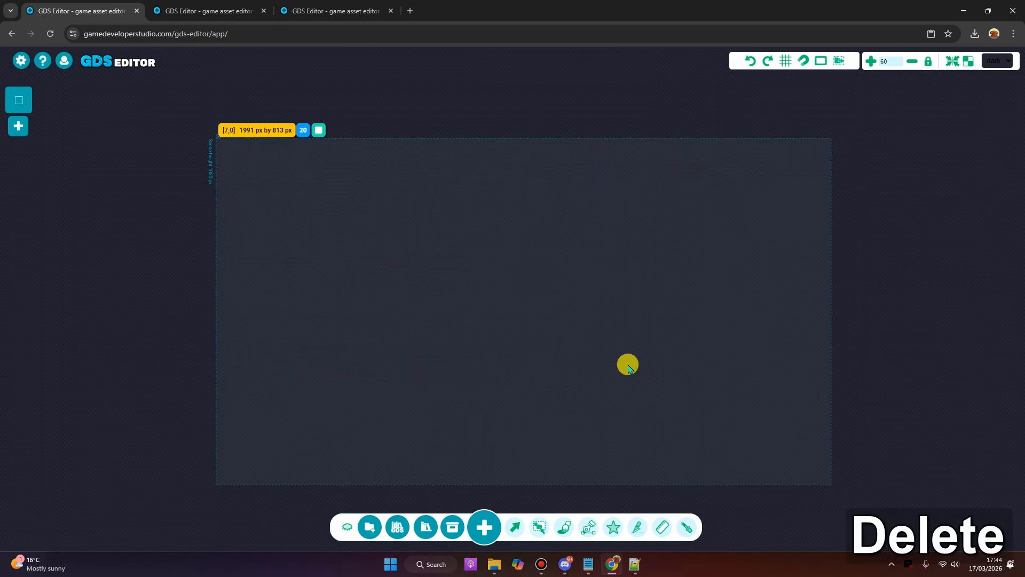
middle_drag(659, 354, 645, 341)
scroll(645, 342, up, 2)
middle_drag(527, 321, 534, 307)
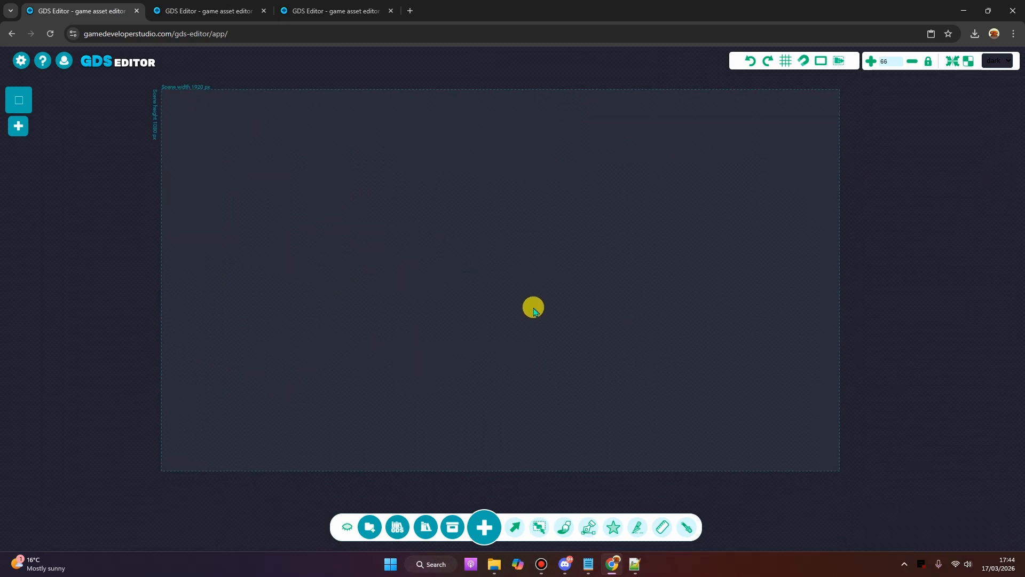
key(F11)
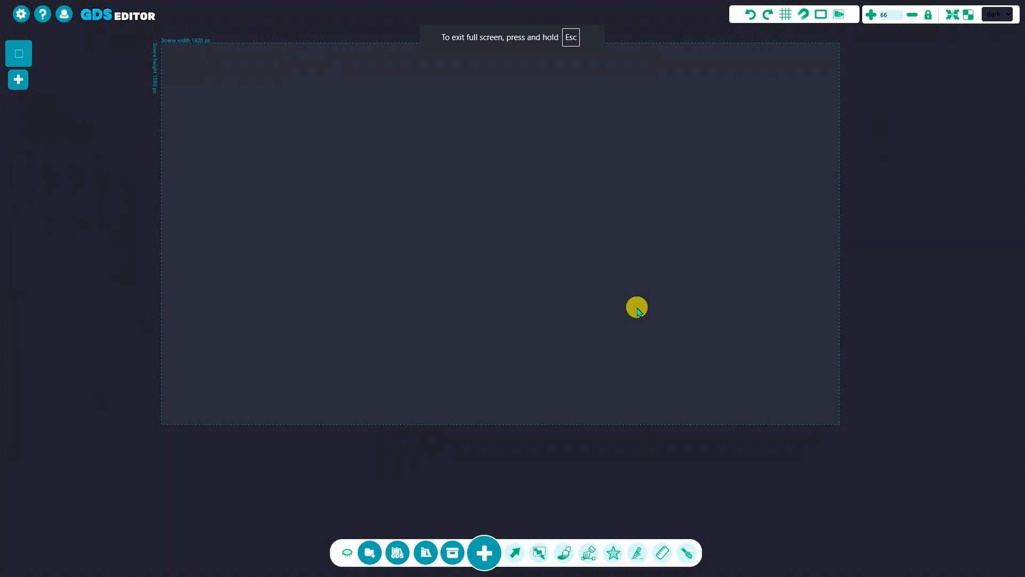
Add a rounded five-pointed star path to the scene and position it at about (718, 343)
click(614, 553)
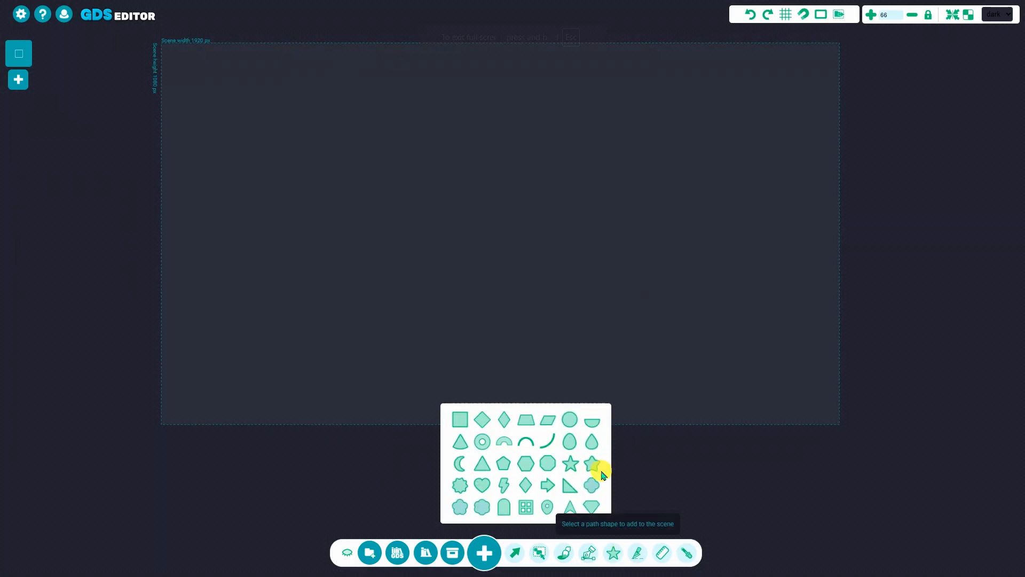
click(593, 464)
drag(532, 299, 500, 241)
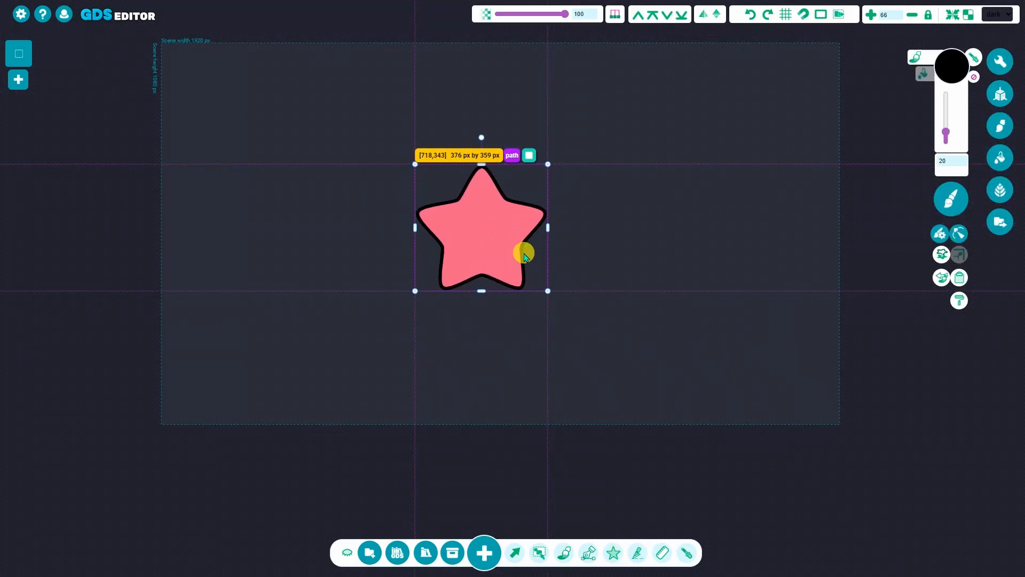
Browse the preset colour palettes for the star's outline and set the outline colour to blue #2196f3
click(954, 68)
scroll(428, 233, up, 4)
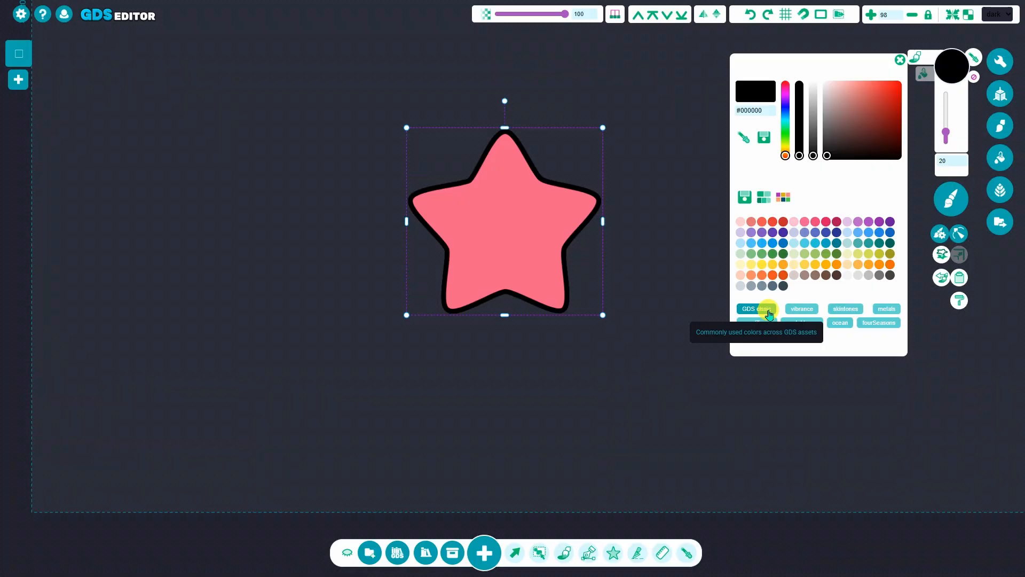
click(798, 308)
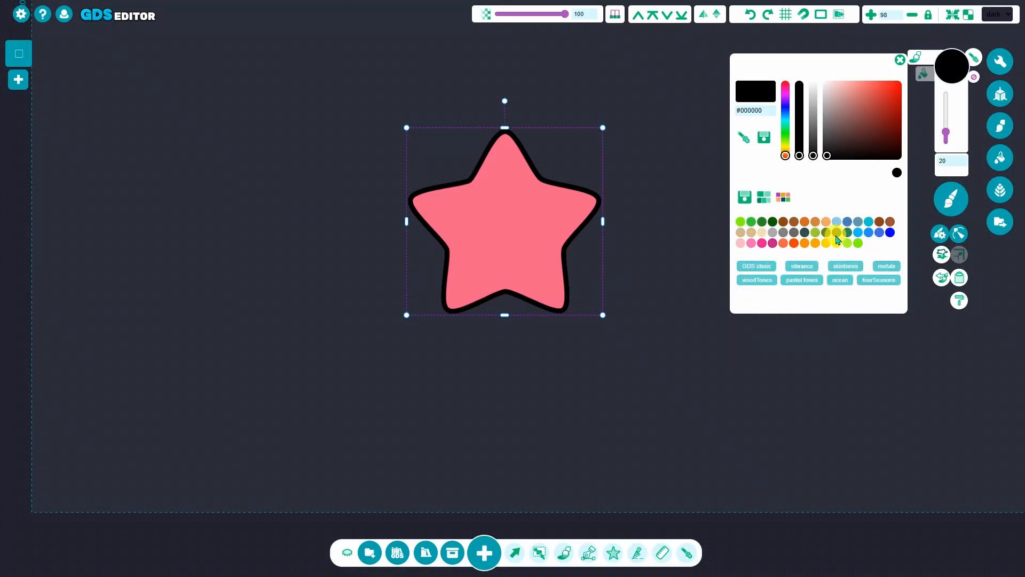
click(843, 265)
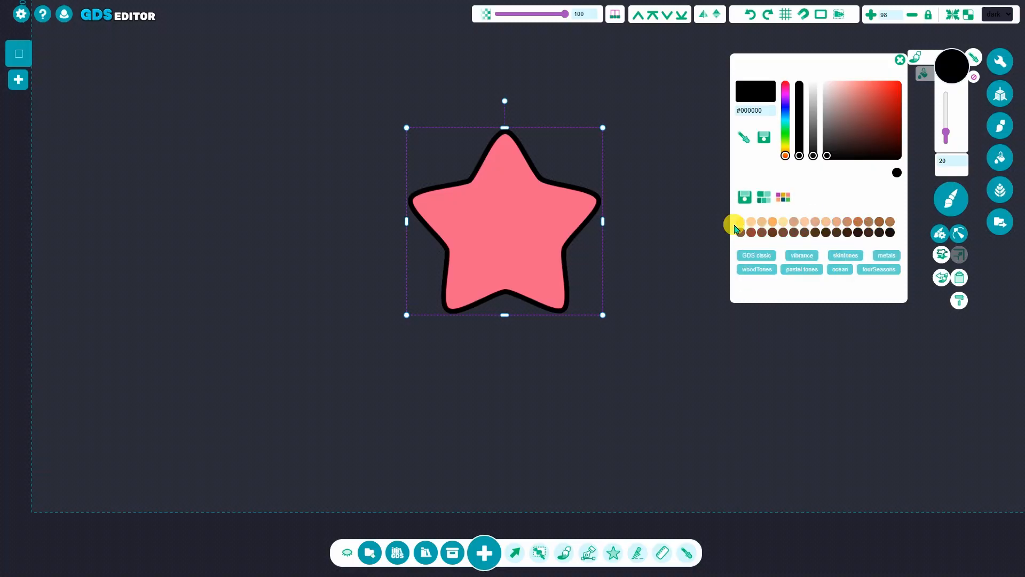
click(887, 256)
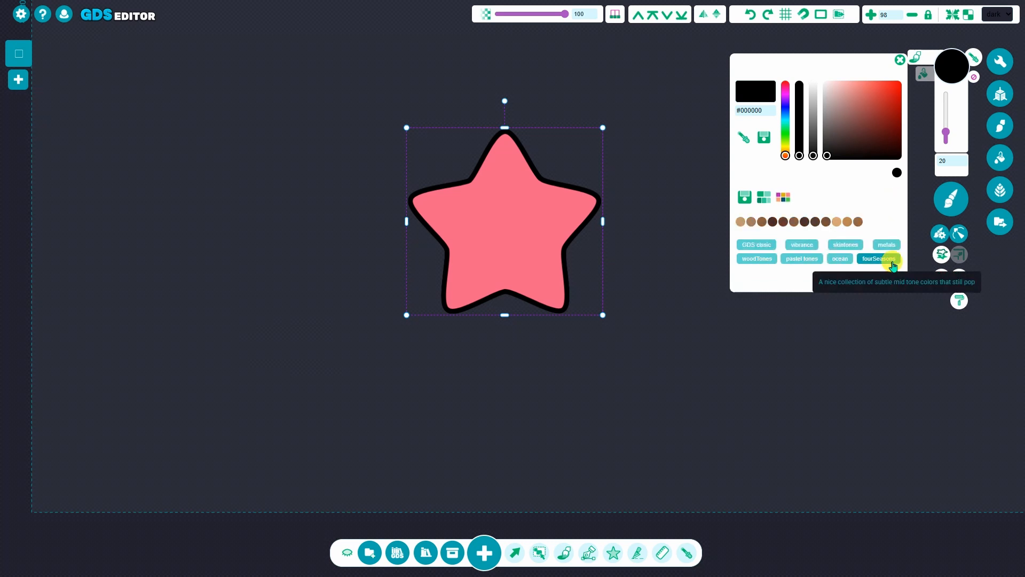
click(807, 260)
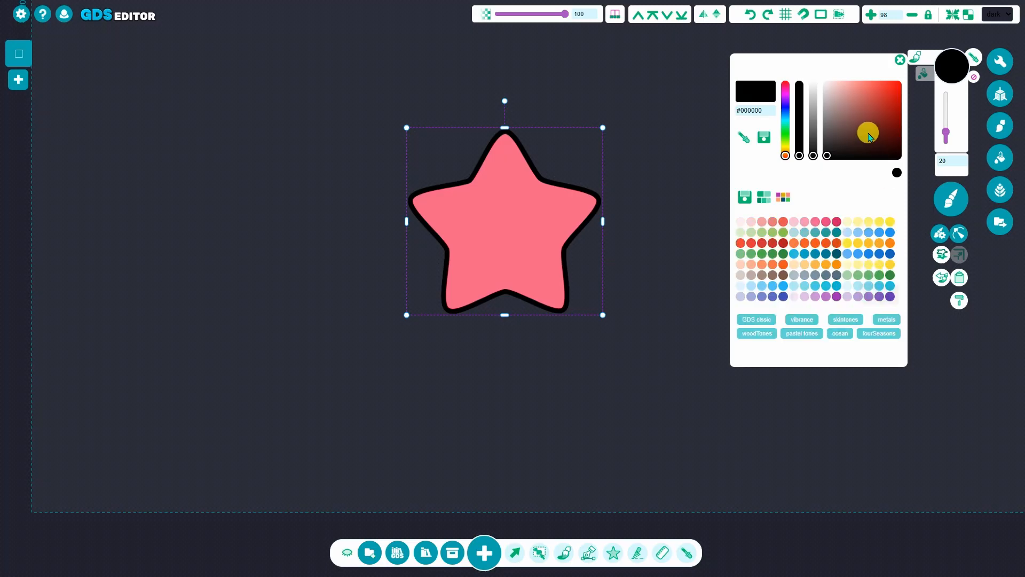
click(887, 107)
click(889, 114)
click(891, 234)
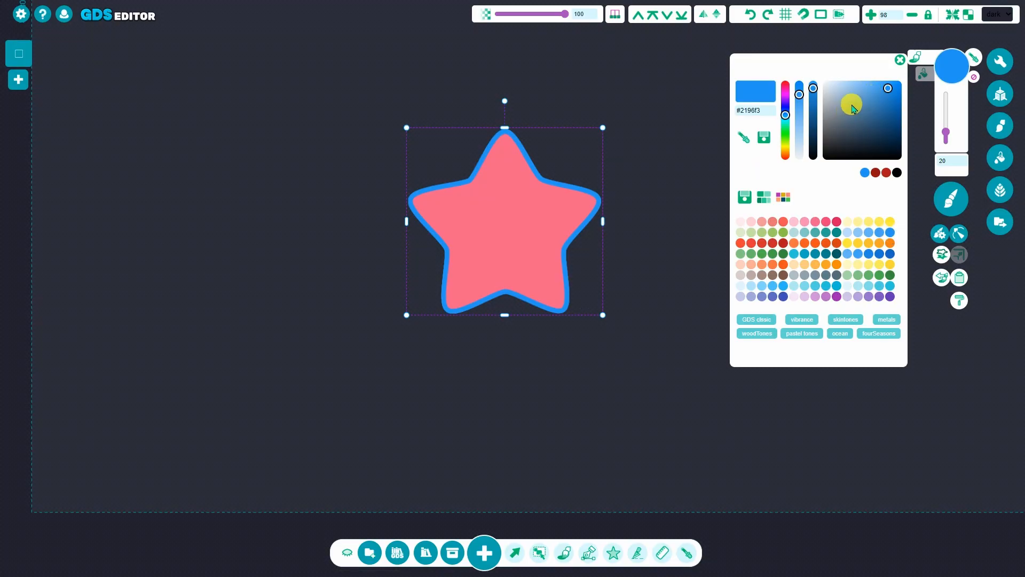
Set the star's outline colour to light blue #70c0ff and show the colour harmonies based on it
click(867, 85)
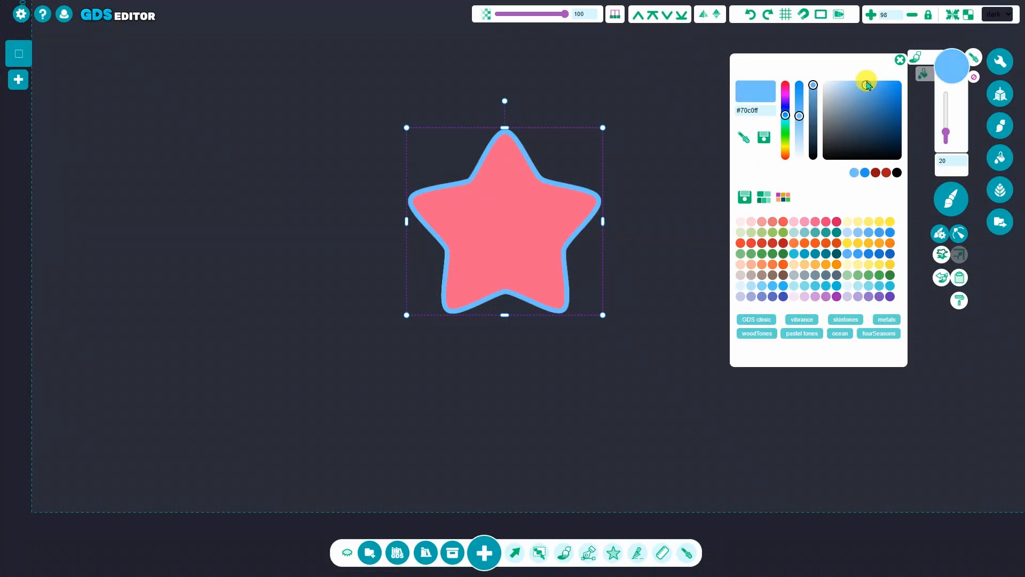
click(767, 202)
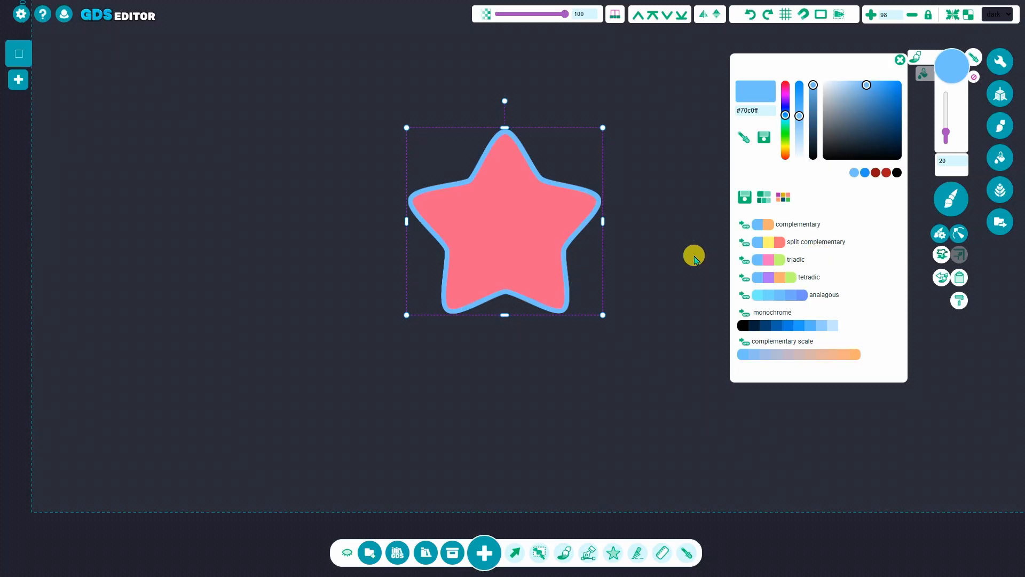
Move the star aside and add the complementary scale as a swatch strip at about (-23, 35) near the scene's top edge
drag(547, 223, 417, 221)
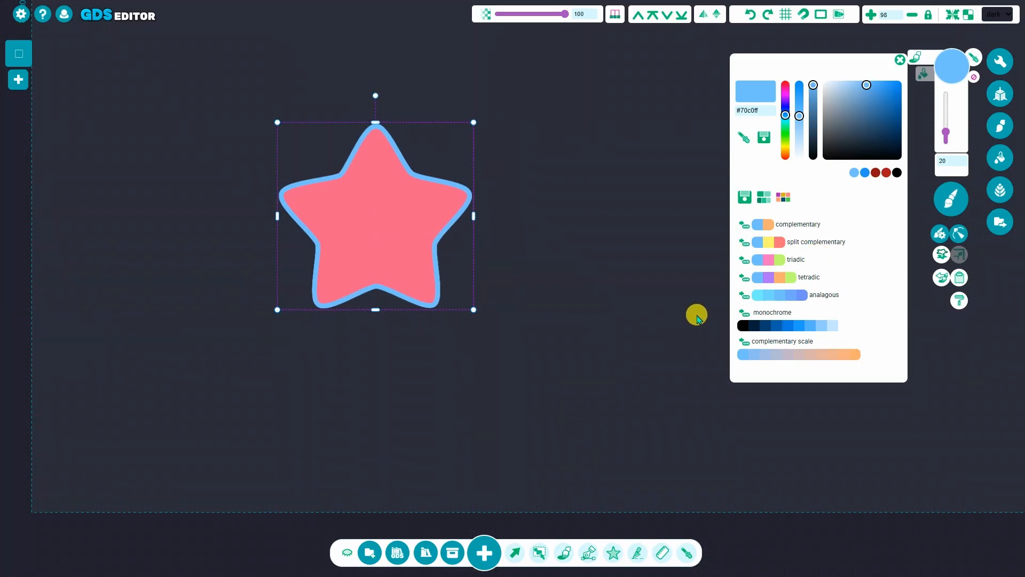
click(745, 343)
scroll(484, 332, down, 5)
click(532, 276)
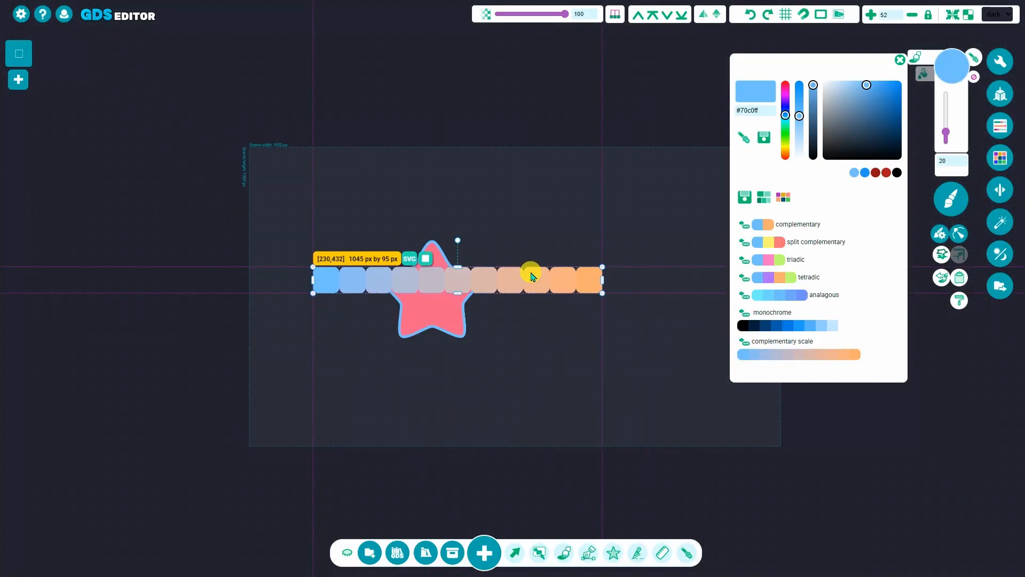
drag(533, 276, 469, 178)
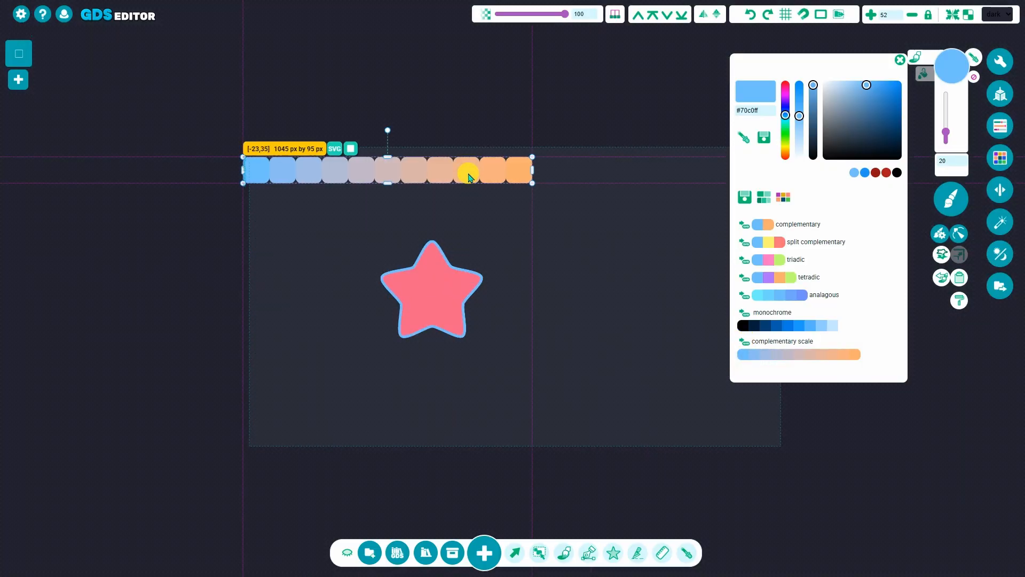
Add the tetradic harmony as a swatch at about (1, 167), below the complementary scale strip
click(745, 277)
drag(537, 297, 328, 212)
scroll(342, 219, up, 3)
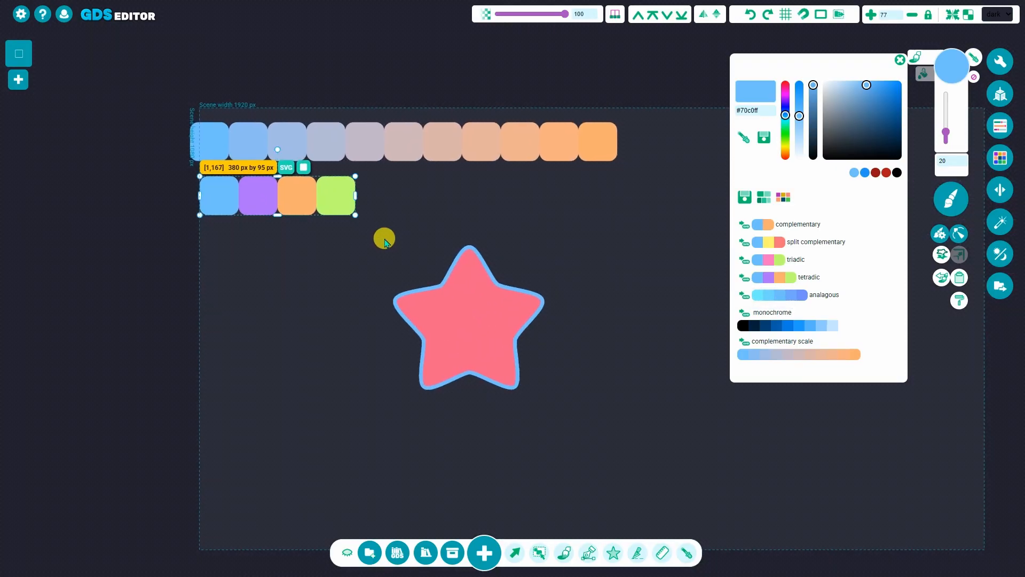
scroll(363, 231, down, 2)
Fill the star with the orange sampled from the end of the complementary scale strip using the dropper
click(408, 143)
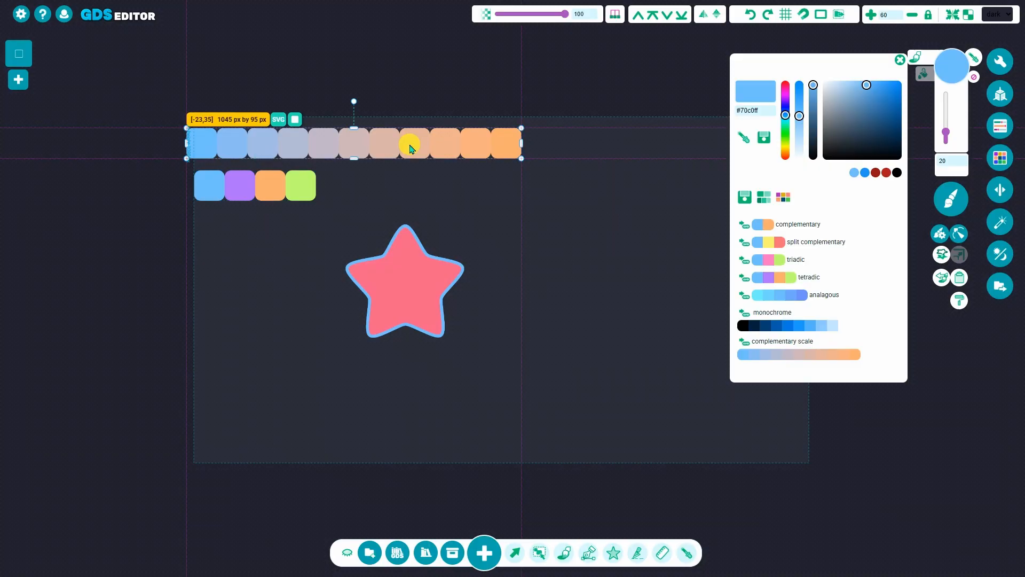
click(412, 286)
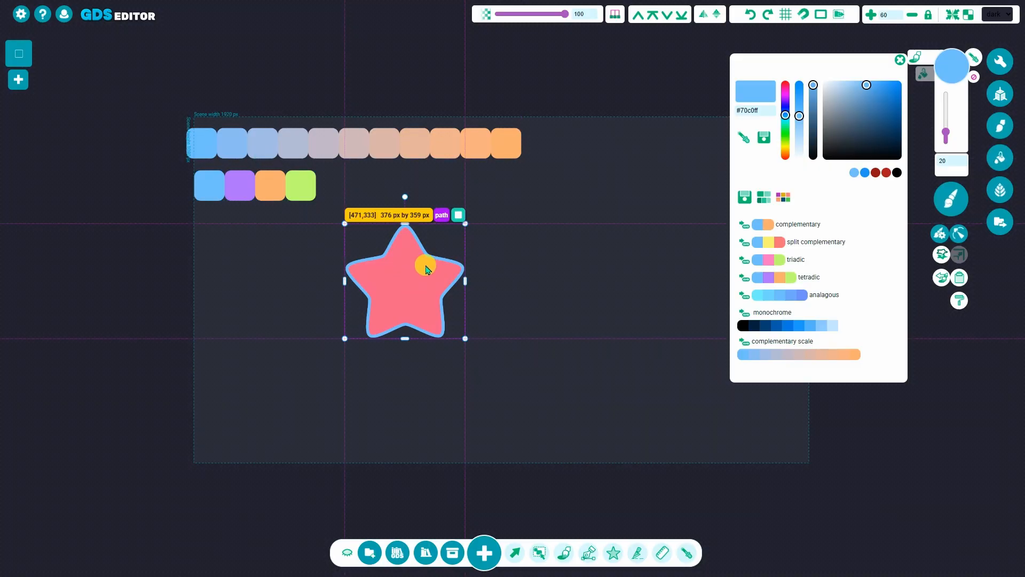
click(686, 553)
click(507, 154)
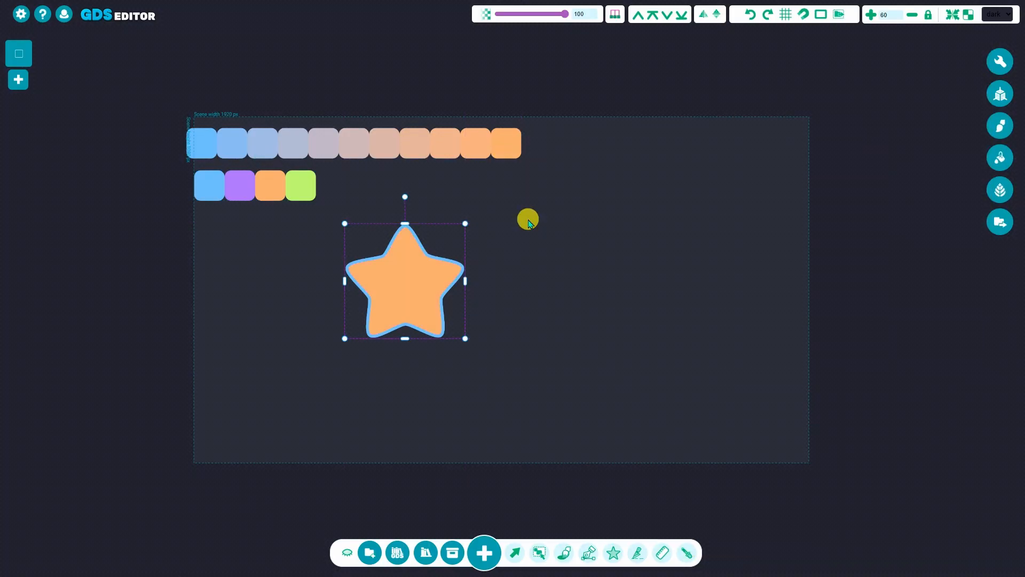
Colour the star's outline with the purple sampled from the tetradic swatch and move the star to about (554, 245)
click(687, 553)
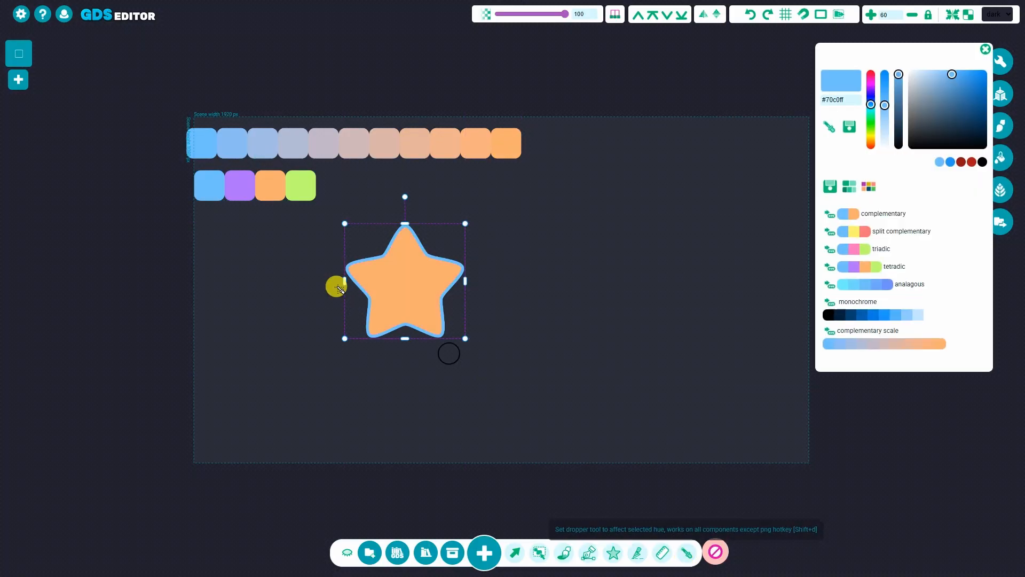
shift+click(243, 193)
click(418, 281)
drag(418, 282, 436, 263)
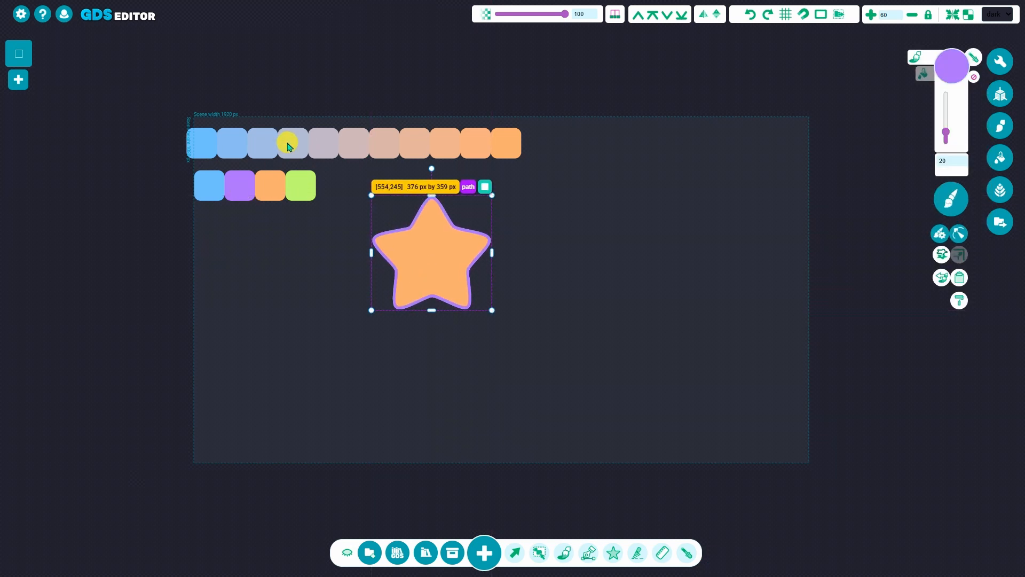
Move the tetradic swatch to about (-29, 149) and add it to the asset stash under the name swatch
drag(286, 186, 276, 180)
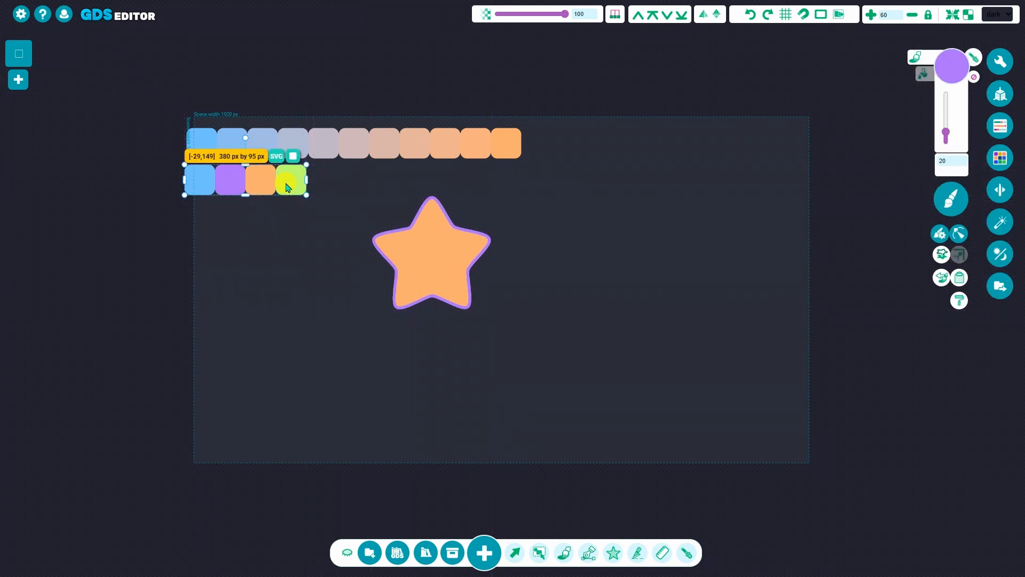
right_click(287, 186)
click(383, 114)
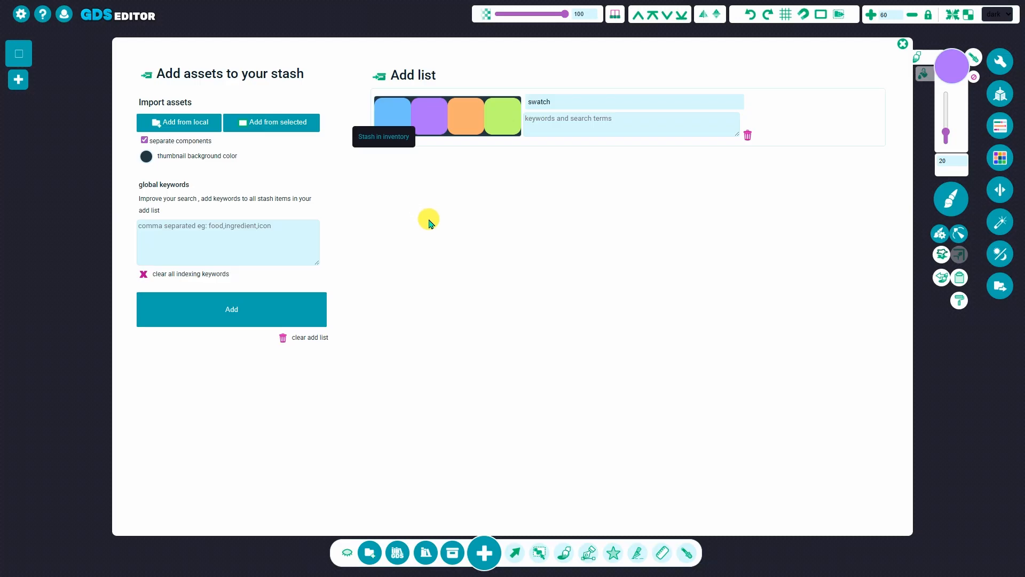
click(283, 320)
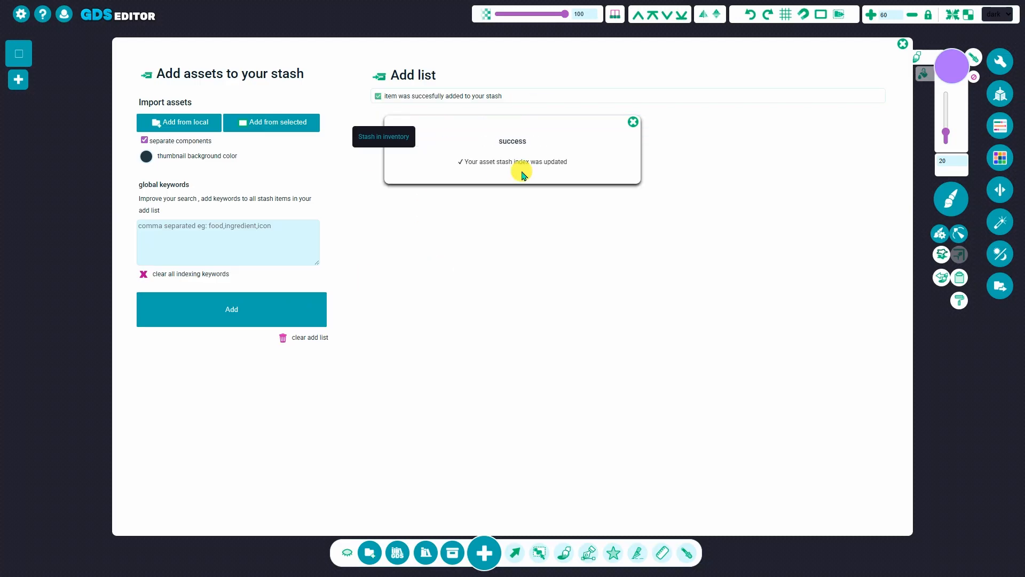
click(903, 44)
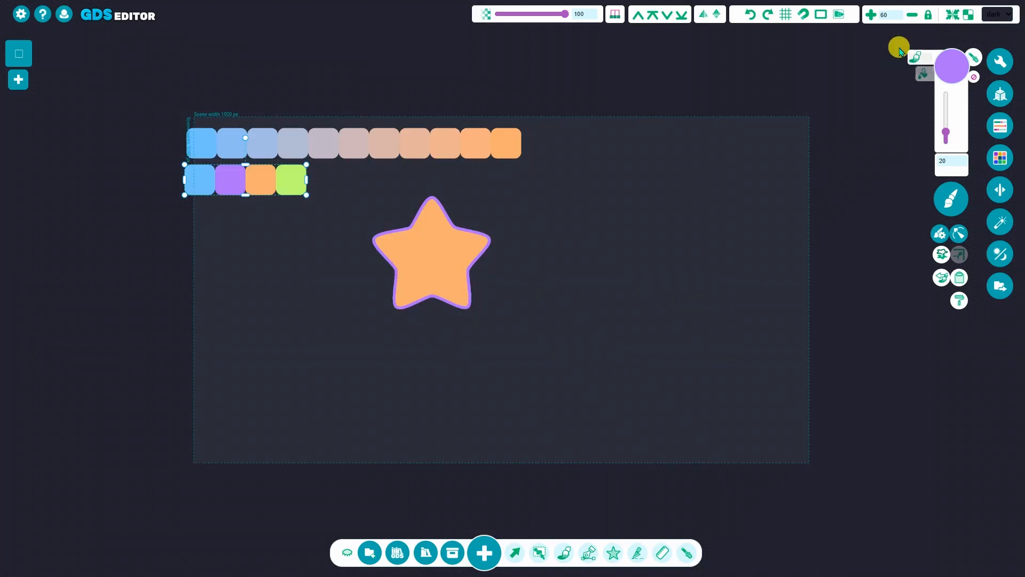
Import the stashed tetradic swatch from the asset stash into the scene and place it below the existing one
click(453, 553)
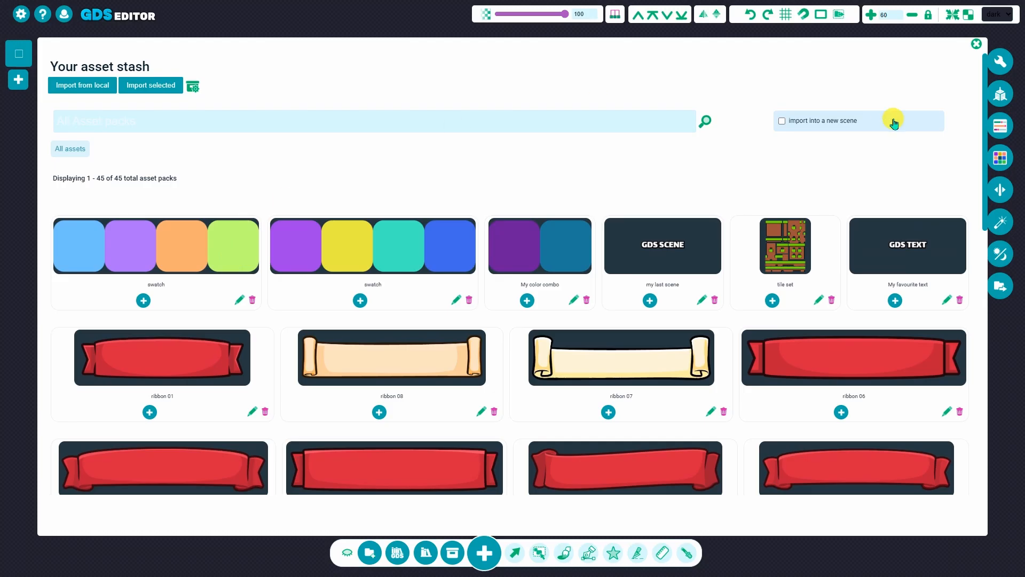
click(977, 45)
drag(550, 299, 285, 237)
Move the star to about (501, 186) and view the preset palettes in its outline colour picker
scroll(287, 247, up, 2)
drag(426, 260, 405, 235)
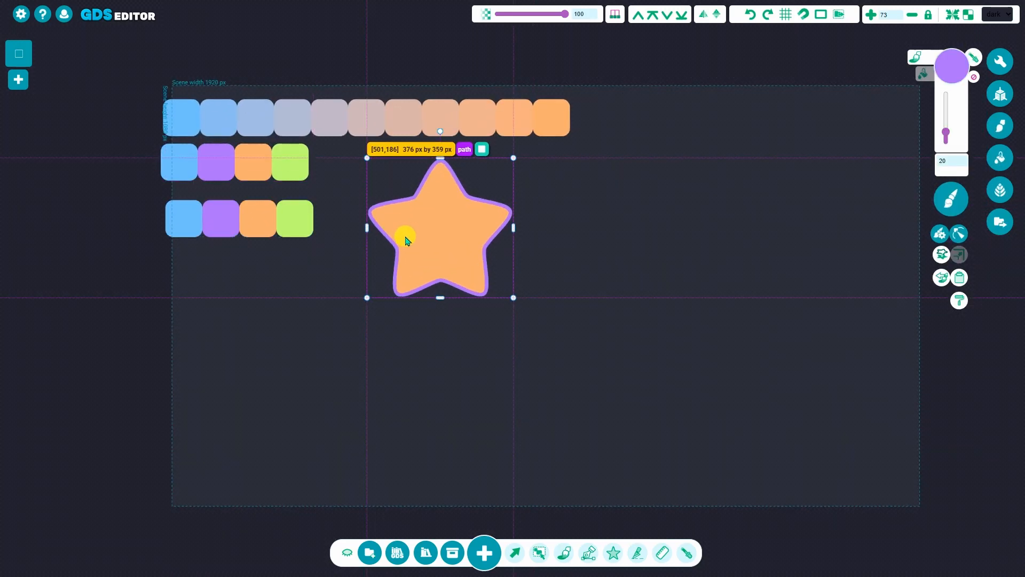
click(952, 66)
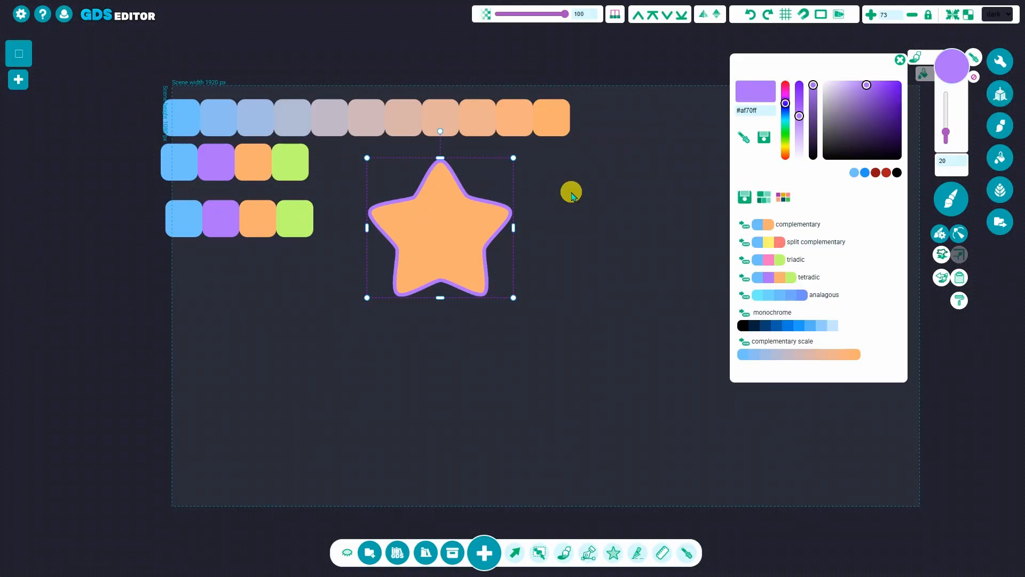
click(783, 197)
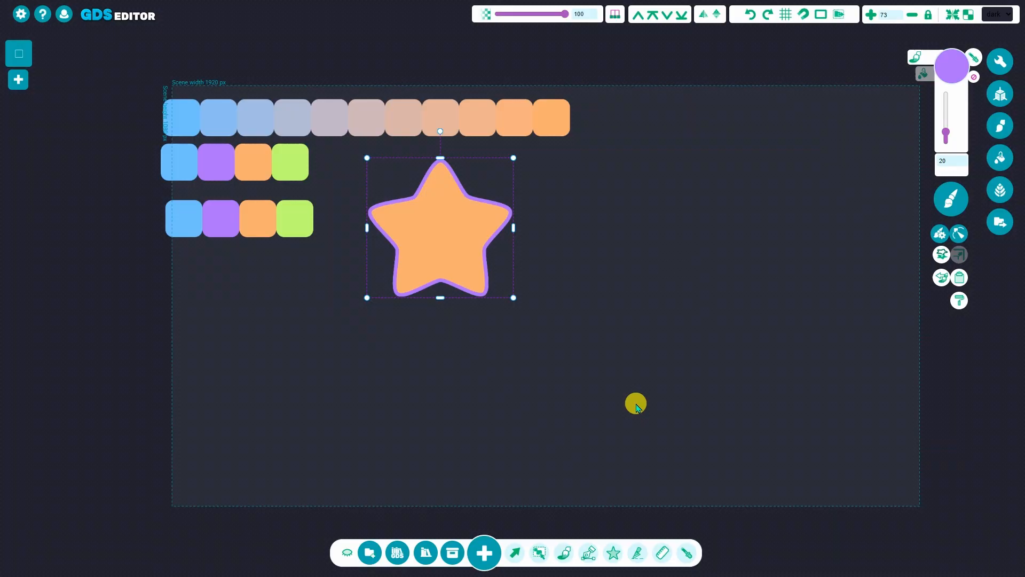
Draw a closed triangular path with a black outline across the scene, about 1552 by 817 px
click(592, 554)
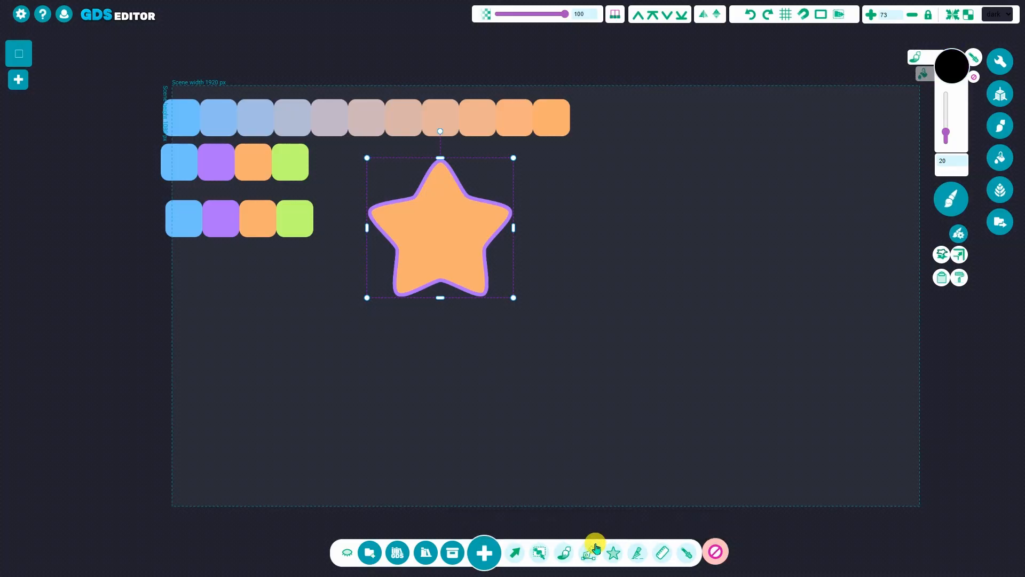
click(224, 330)
click(798, 120)
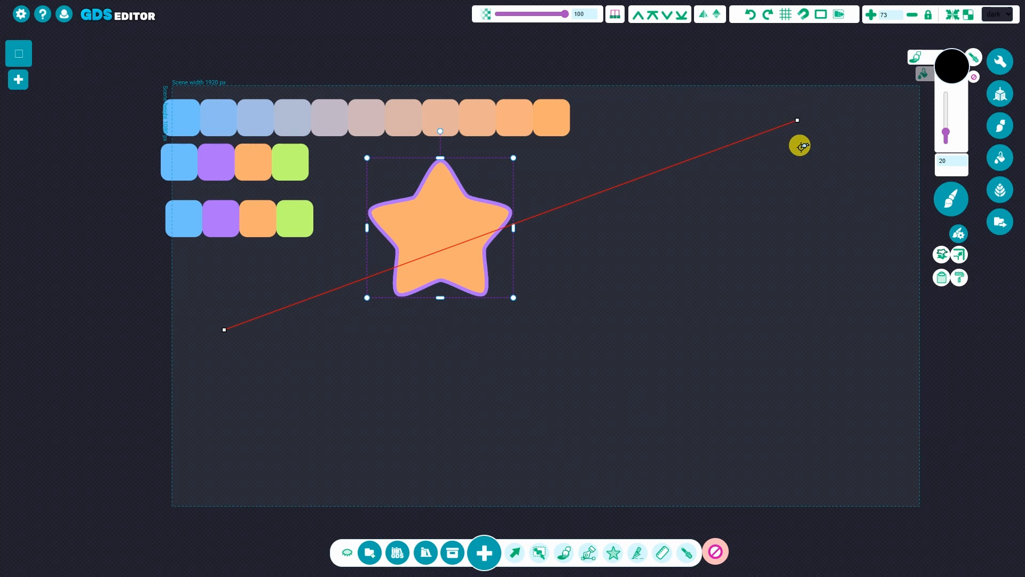
click(820, 429)
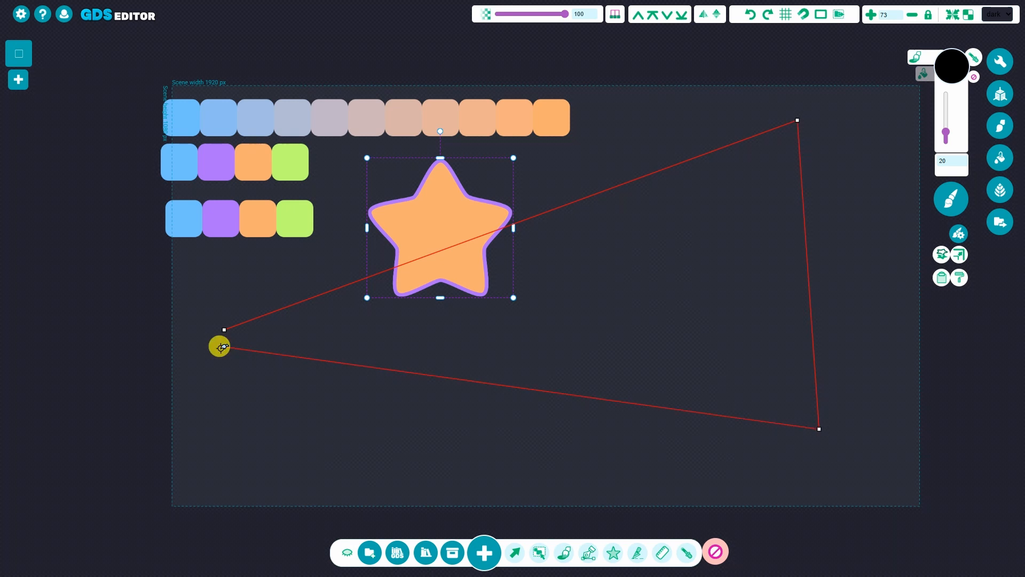
click(224, 330)
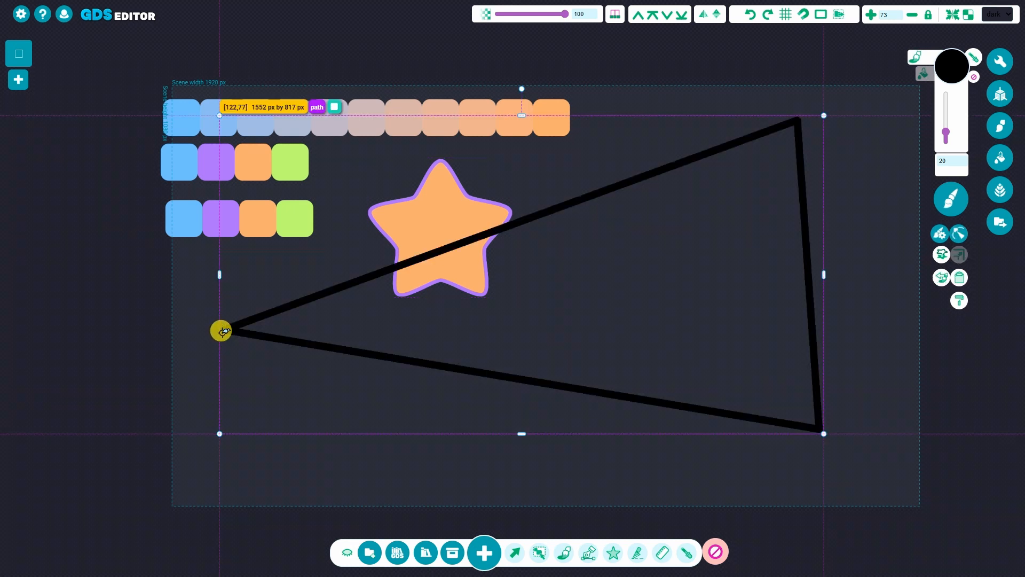
Measure the gap between the lower tetradic swatch and the star's left tip, and another distance across the swatches
click(661, 559)
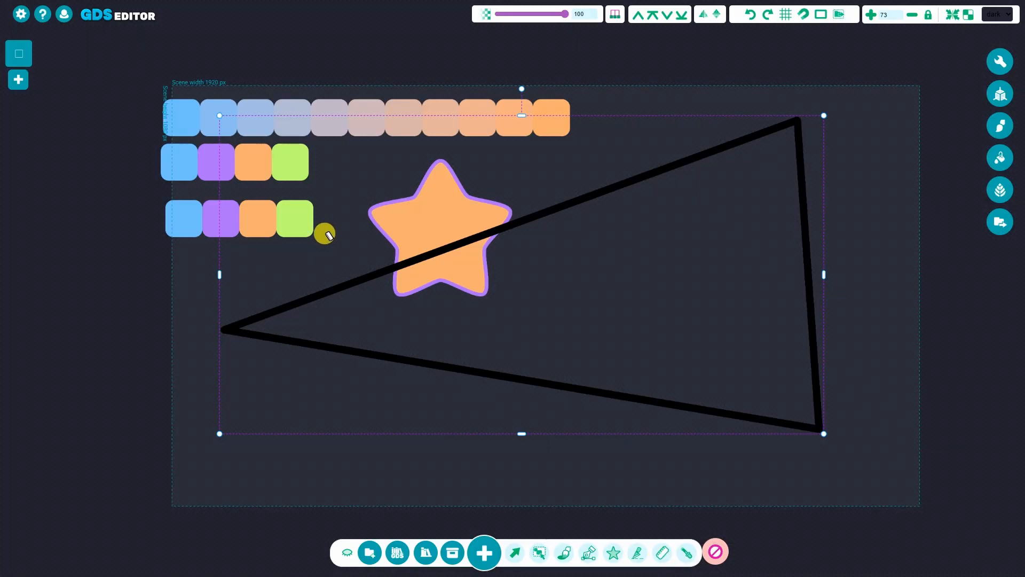
drag(319, 214, 367, 214)
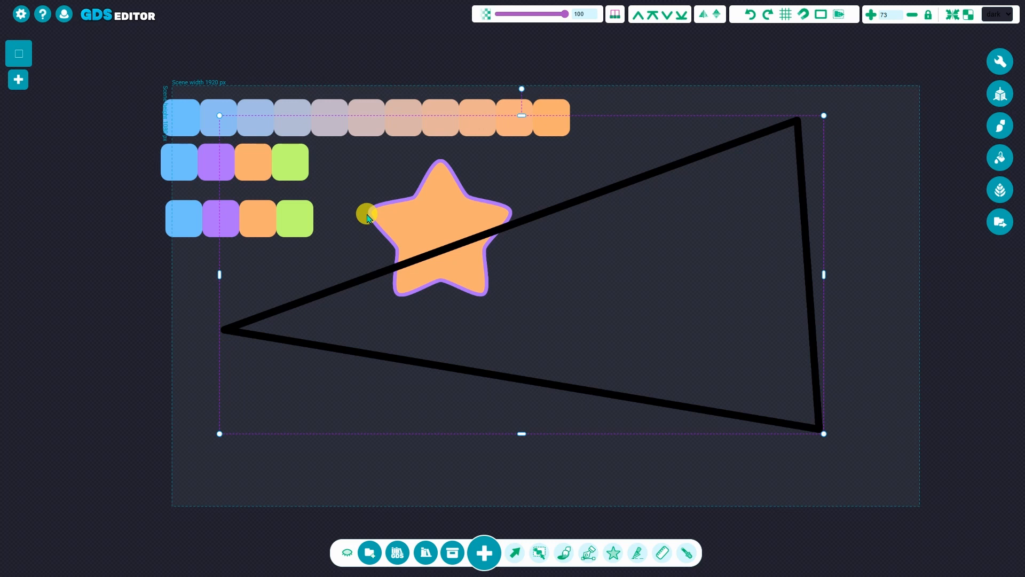
click(662, 553)
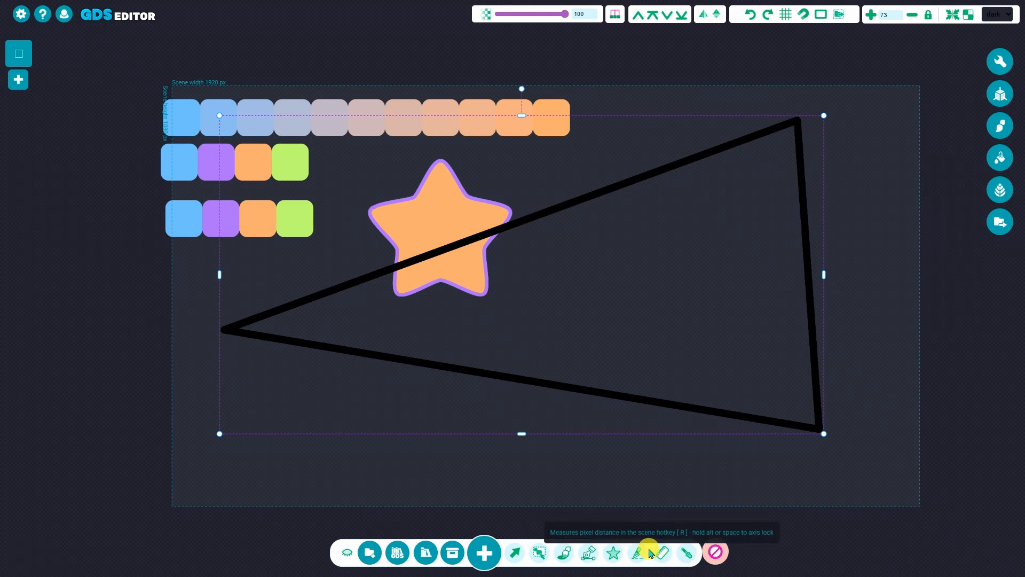
drag(194, 187, 354, 207)
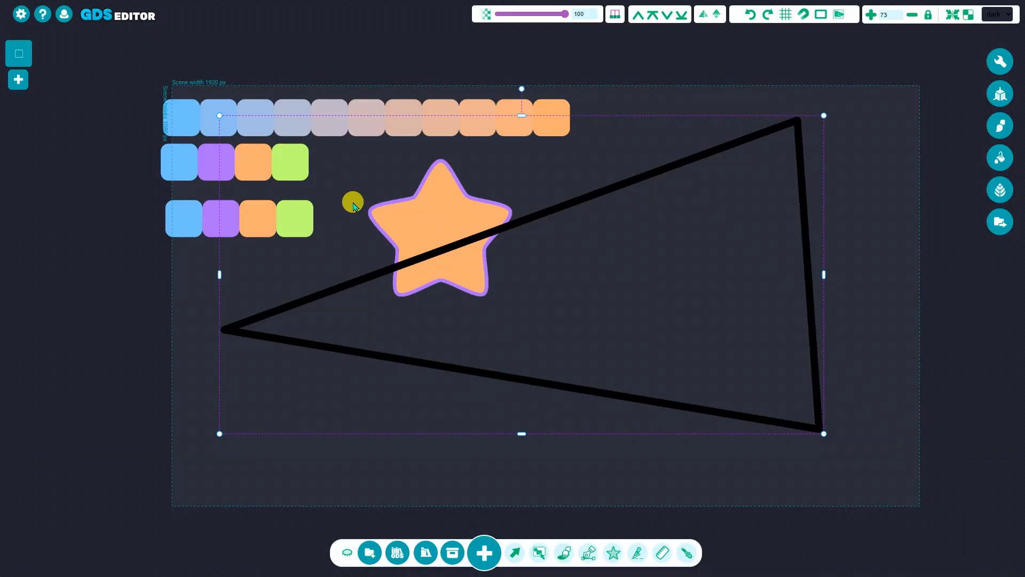
Measure several more pixel distances across the scene, including from the star to the triangle's right side
key(r)
drag(315, 154, 491, 167)
drag(578, 192, 785, 191)
key(r)
drag(731, 143, 805, 196)
key(r)
drag(804, 240, 625, 394)
key(r)
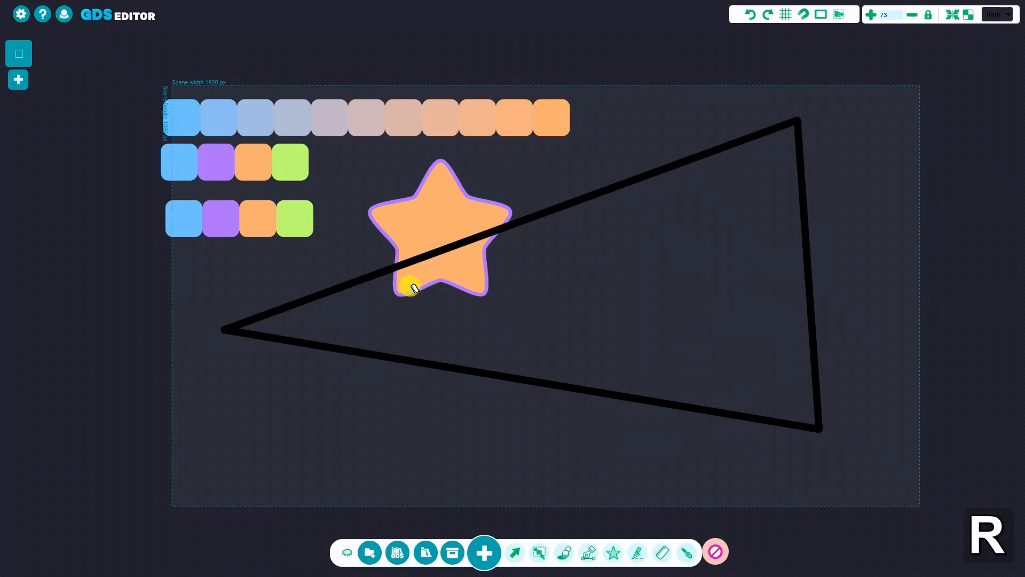
drag(373, 275, 813, 348)
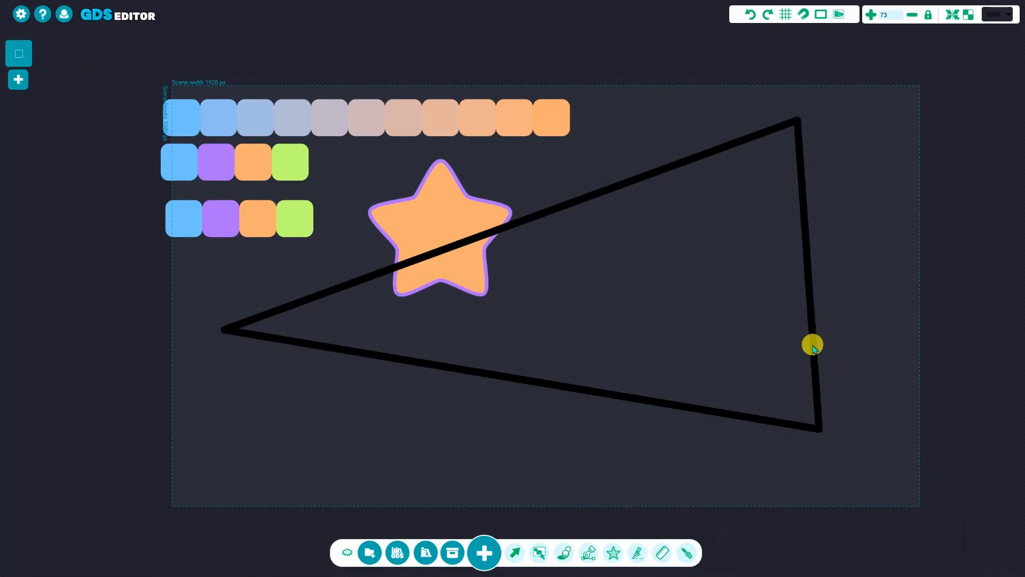
key(r)
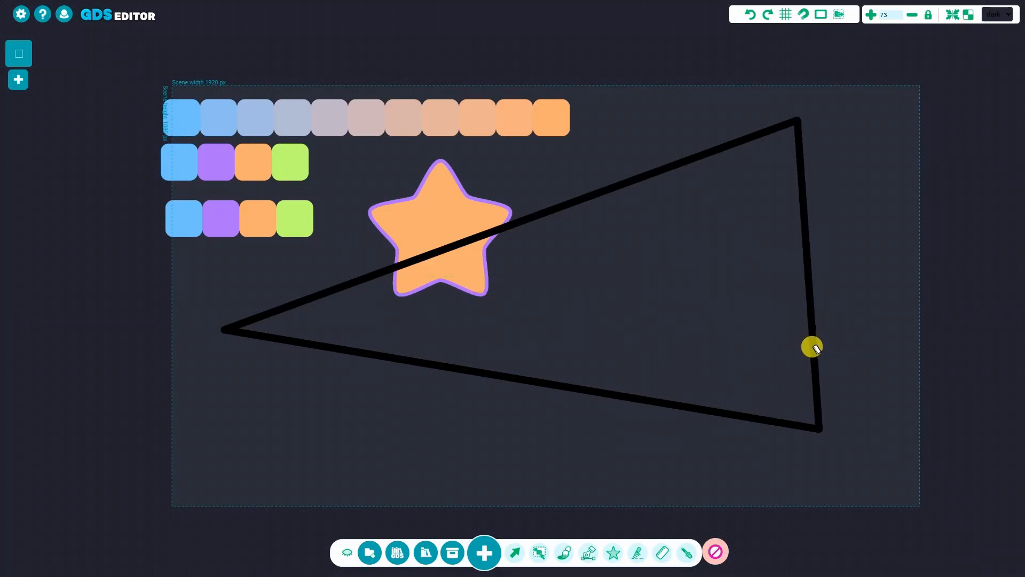
drag(813, 346, 436, 259)
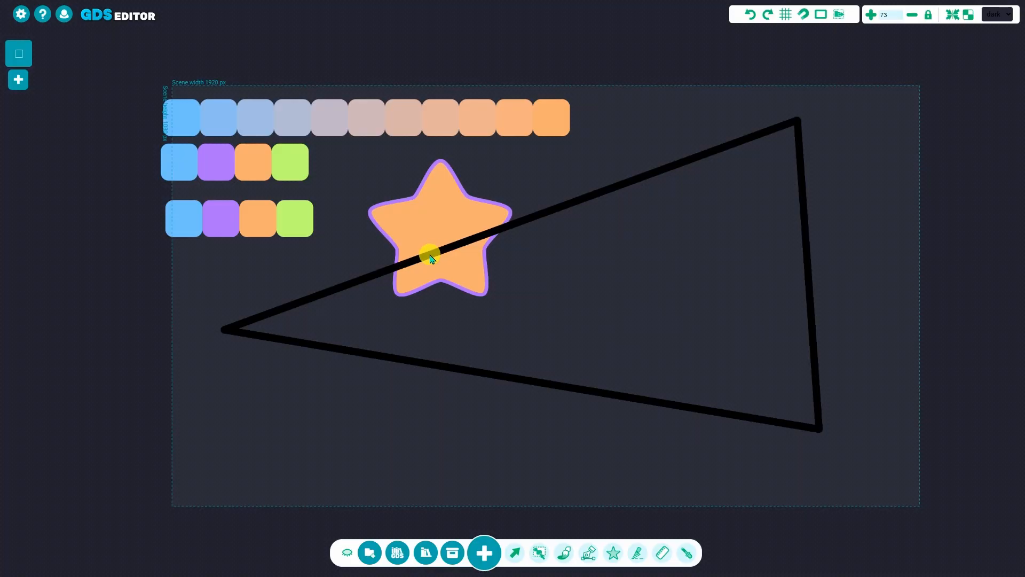
Move the star to the scene's lower left and reposition the black triangle at about (120, 143)
scroll(584, 395, down, 1)
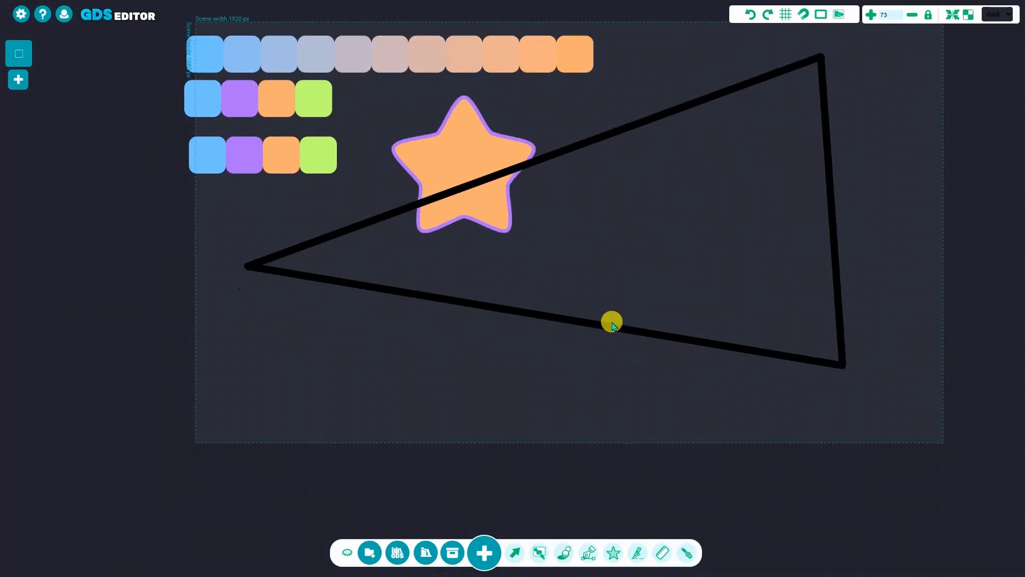
drag(595, 359, 585, 276)
middle_drag(583, 348, 585, 357)
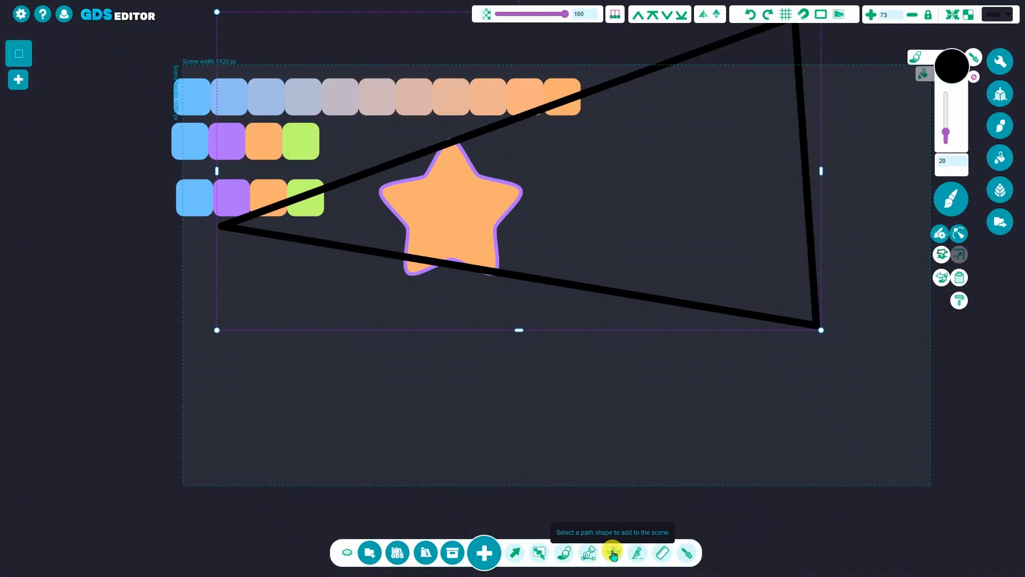
scroll(407, 350, up, 2)
drag(453, 232, 380, 374)
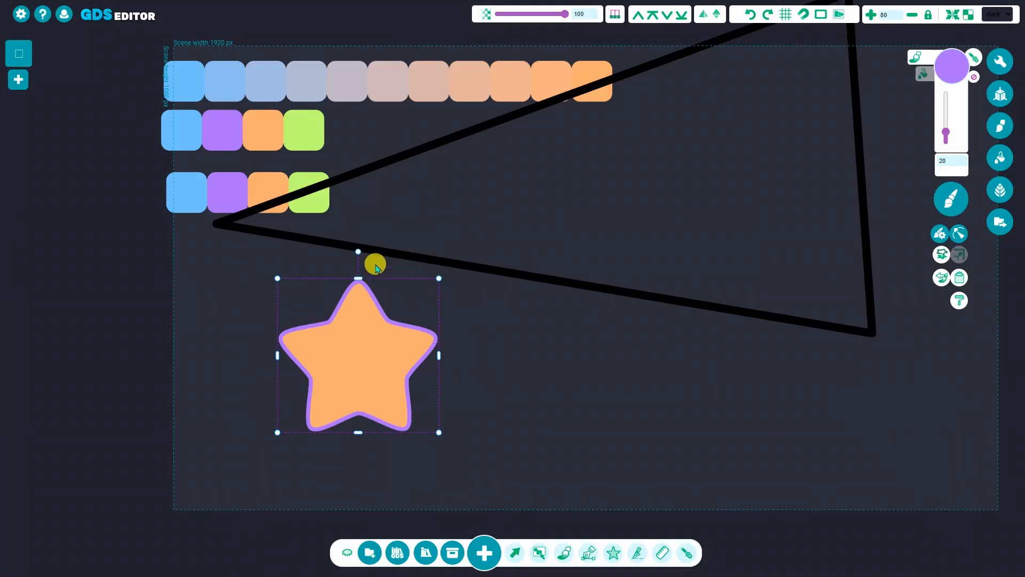
drag(374, 326, 358, 335)
drag(522, 272, 618, 368)
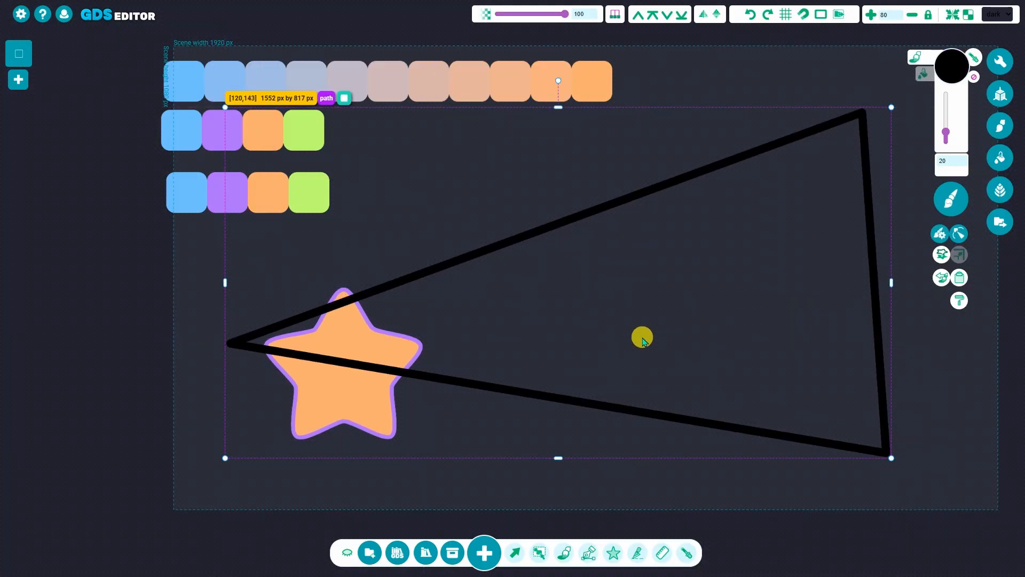
Nudge the black triangle down to about (114, 159) and paint four short freehand black strokes inside it
drag(409, 273, 412, 279)
click(412, 278)
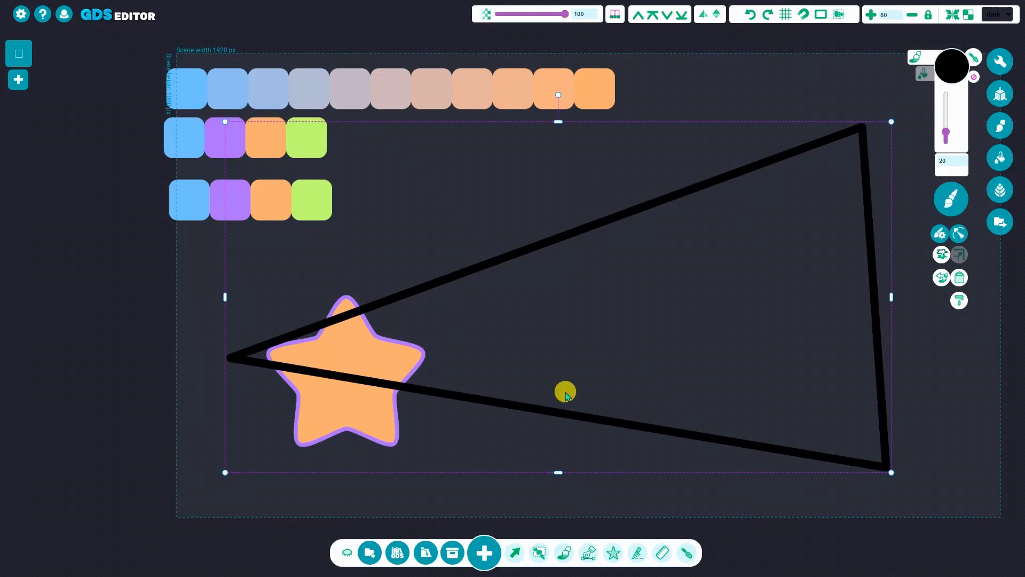
click(564, 553)
drag(533, 291, 570, 368)
drag(626, 313, 702, 303)
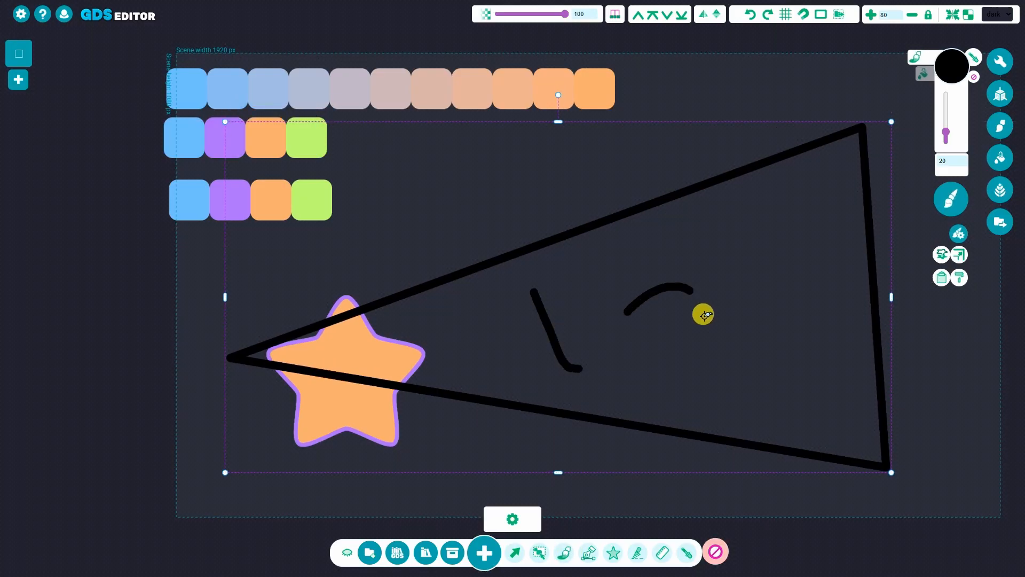
drag(696, 370, 621, 330)
drag(602, 275, 560, 244)
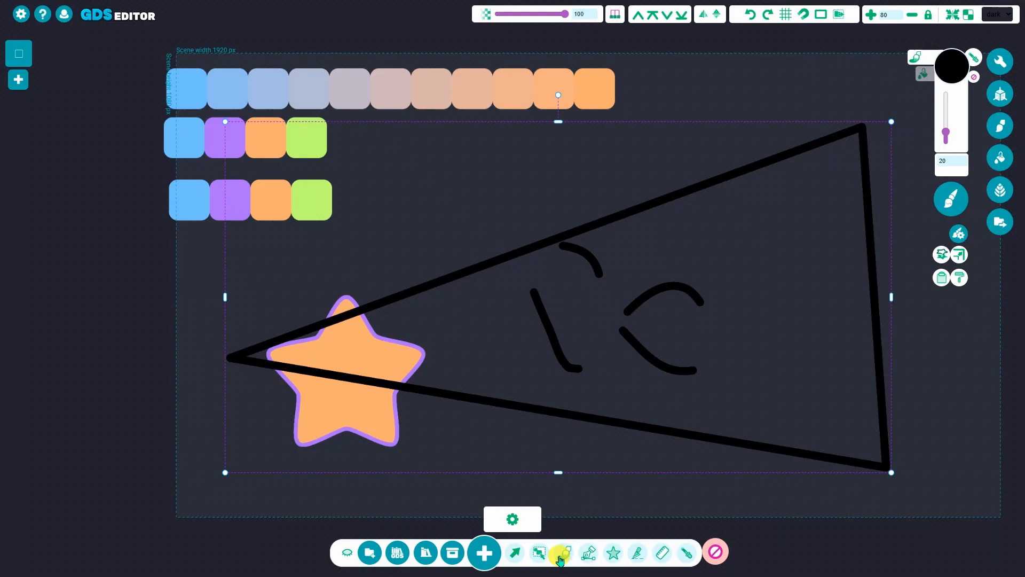
Select the freehand strokes one after another to check that each is a separate path
click(515, 552)
click(567, 368)
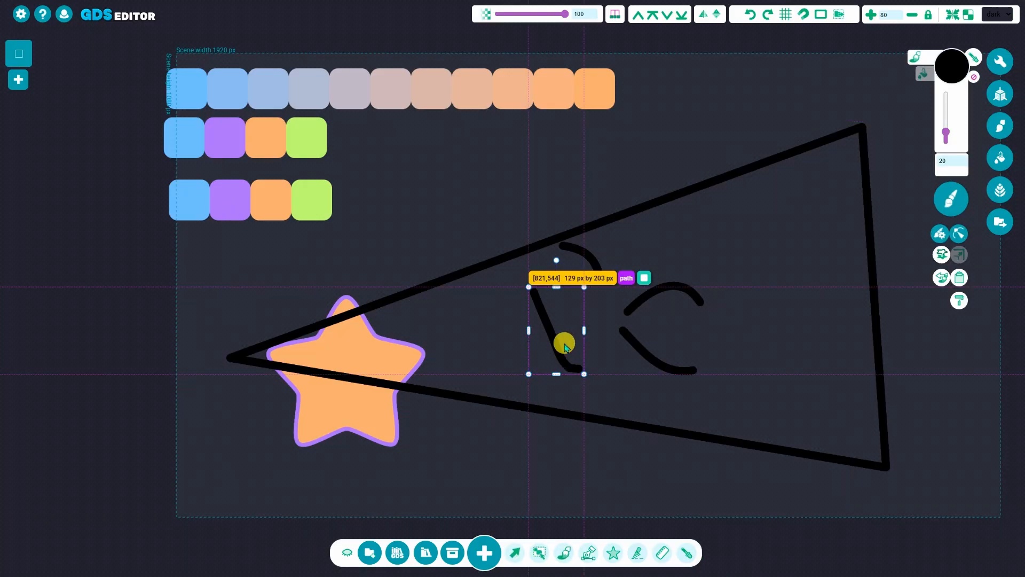
click(641, 353)
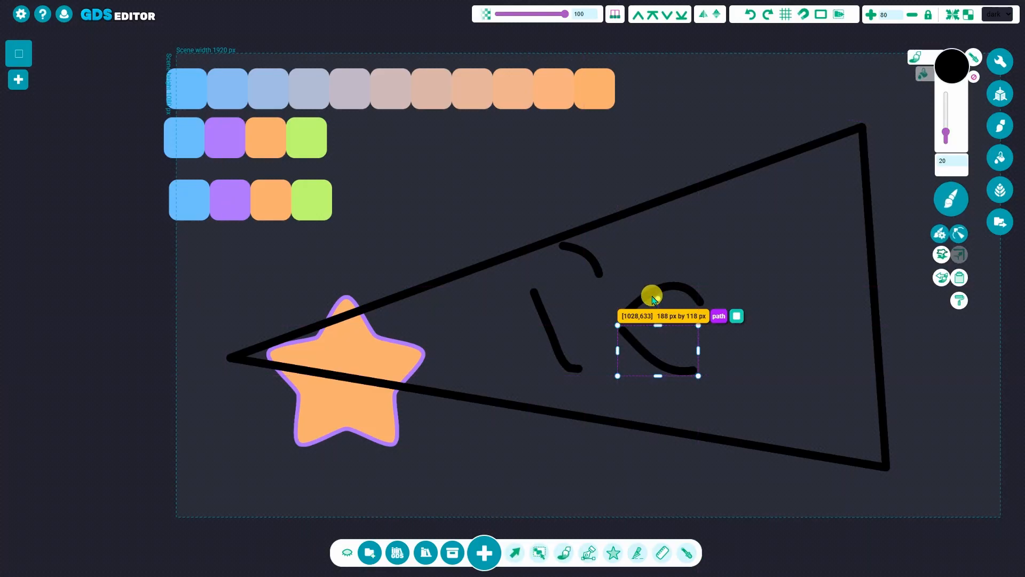
click(696, 277)
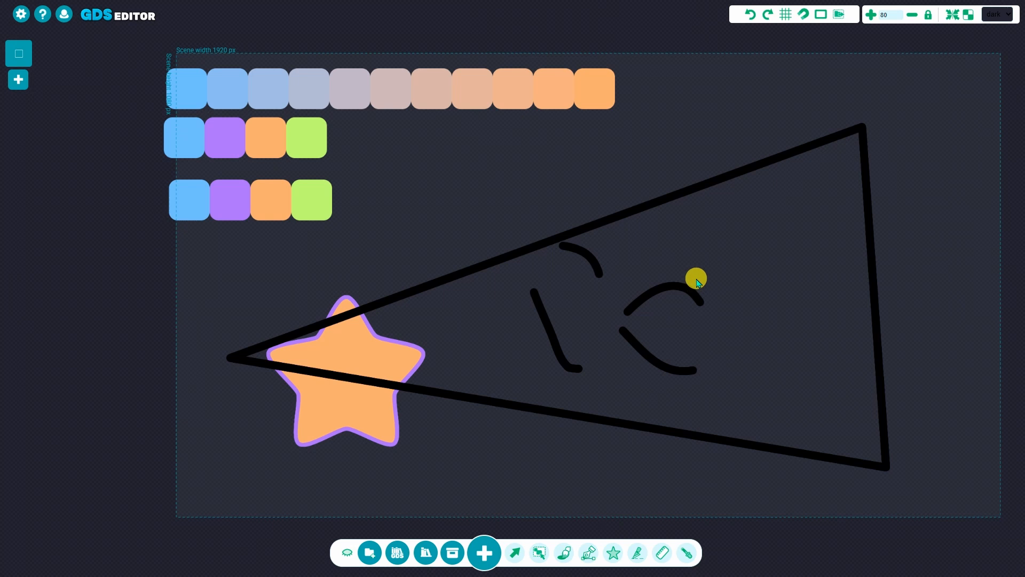
click(668, 293)
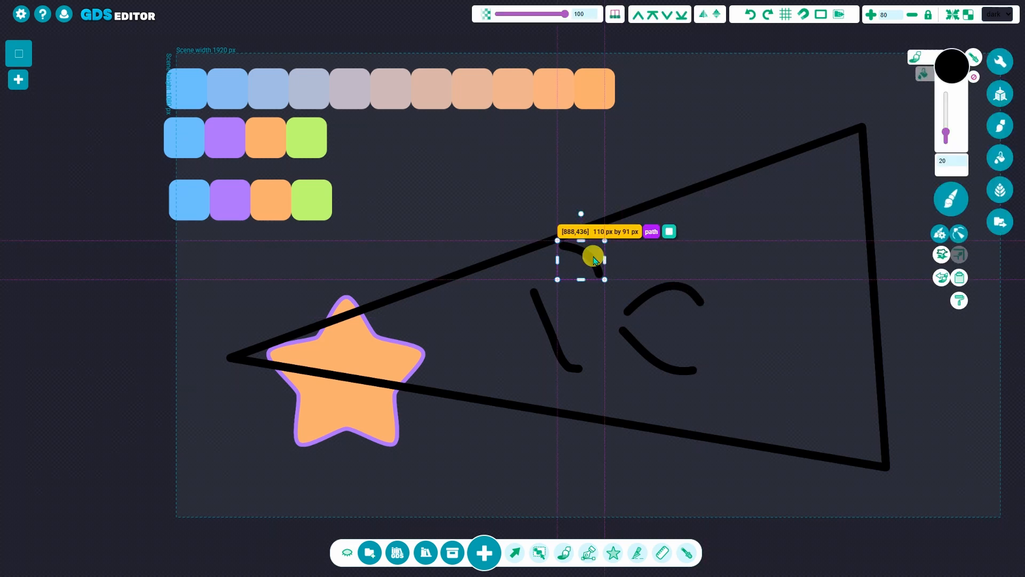
Delete the star, triangle and freehand strokes, as well as all three rows of colour swatches
click(718, 395)
ctrl+drag(767, 479, 406, 229)
key(Delete)
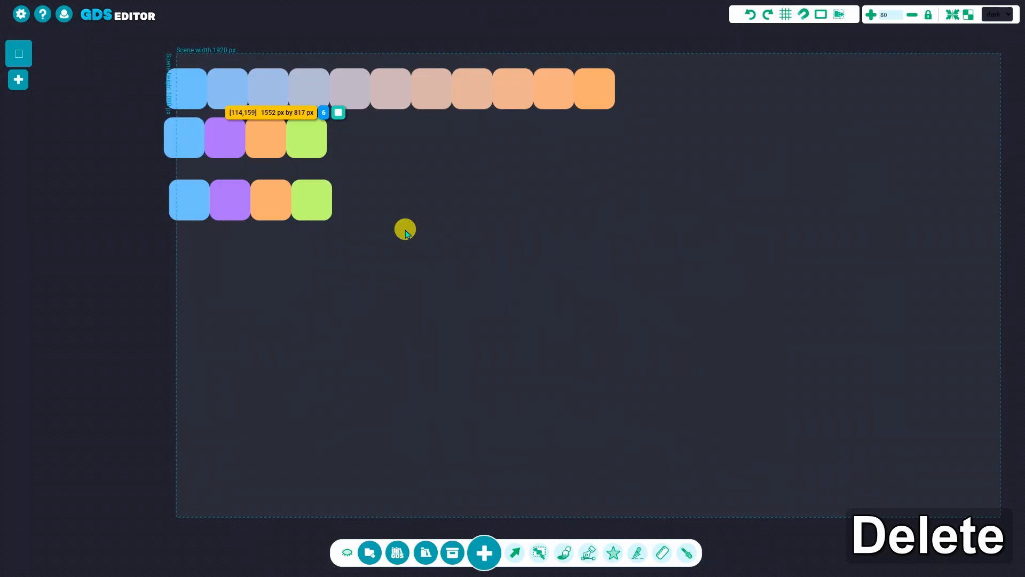
drag(586, 329, 703, 410)
ctrl+drag(785, 361, 372, 169)
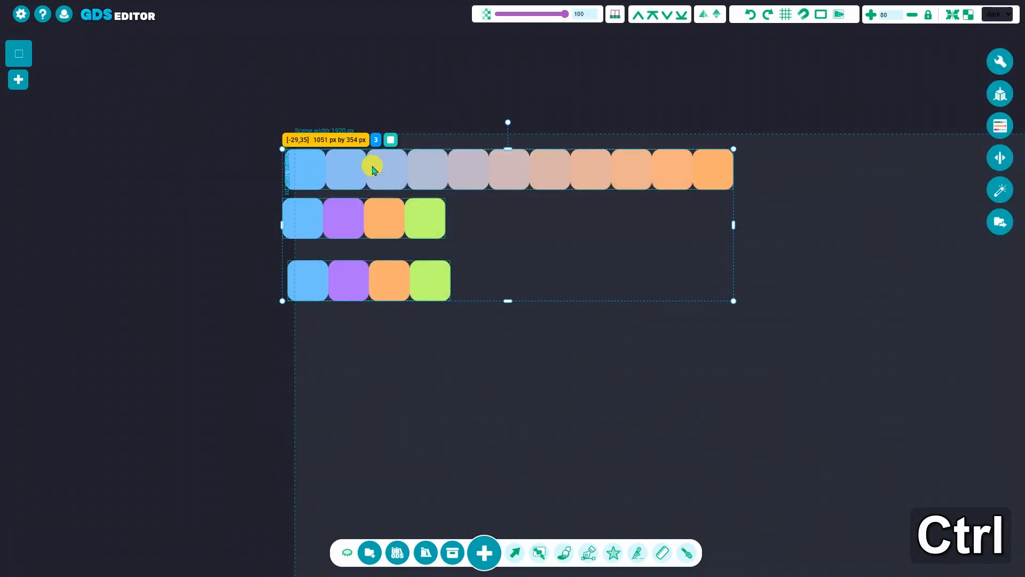
key(Delete)
Draw a closed five-cornered path with straight segments across the empty scene, and delete it
ctrl+scroll(607, 370, down, 2)
middle_drag(737, 414, 568, 330)
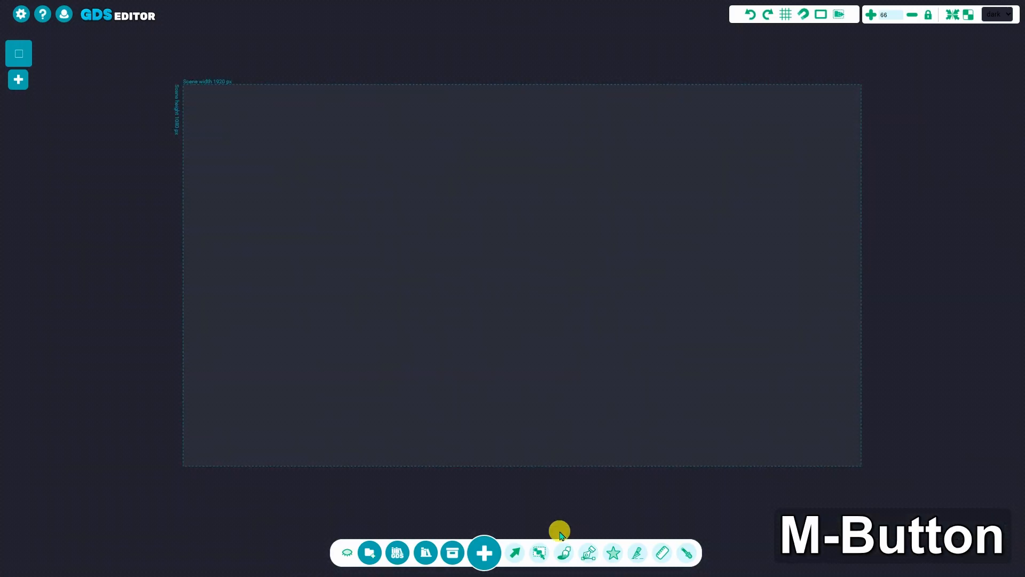
click(587, 553)
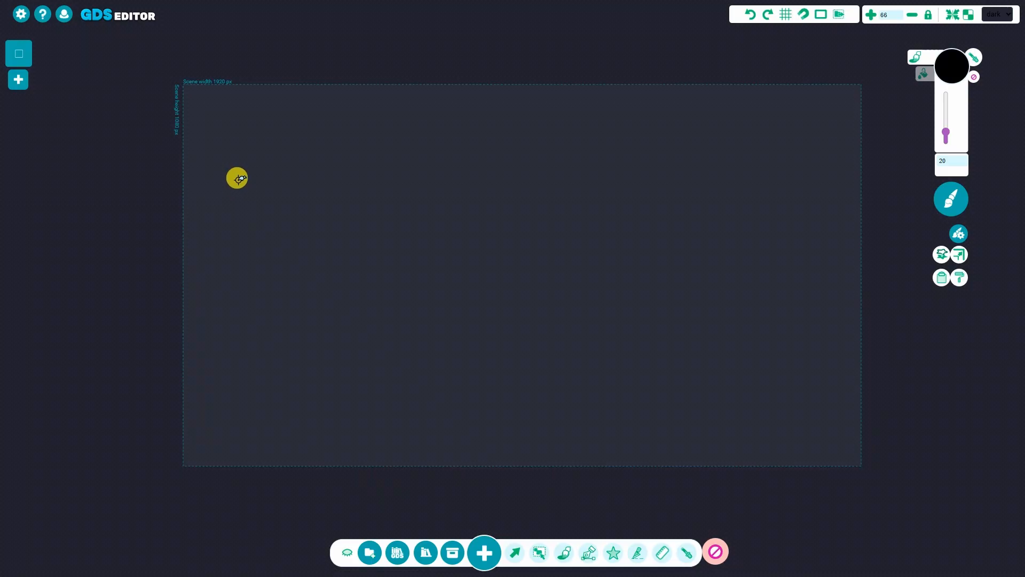
click(227, 146)
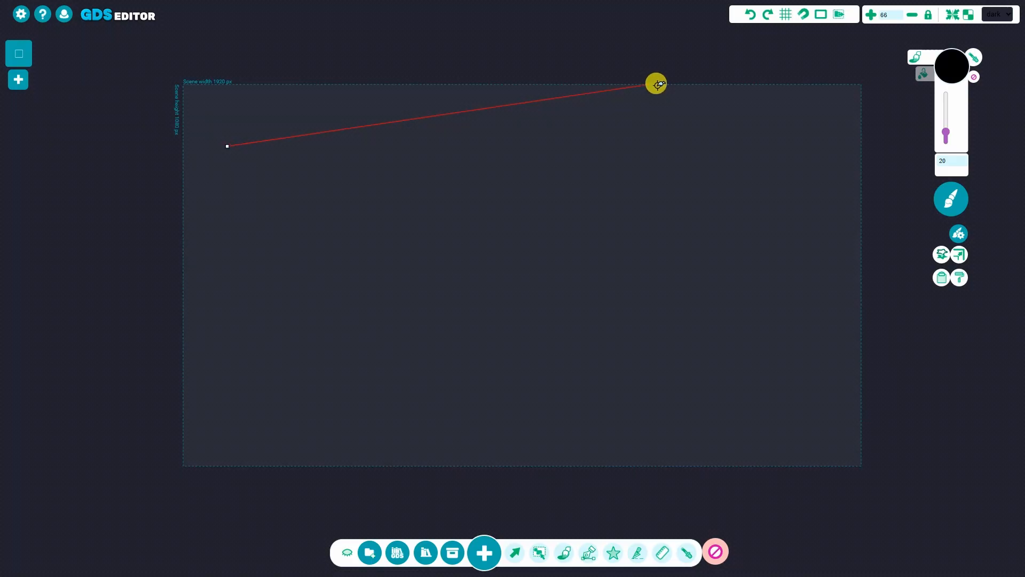
click(654, 133)
click(795, 392)
click(430, 341)
click(428, 230)
click(228, 147)
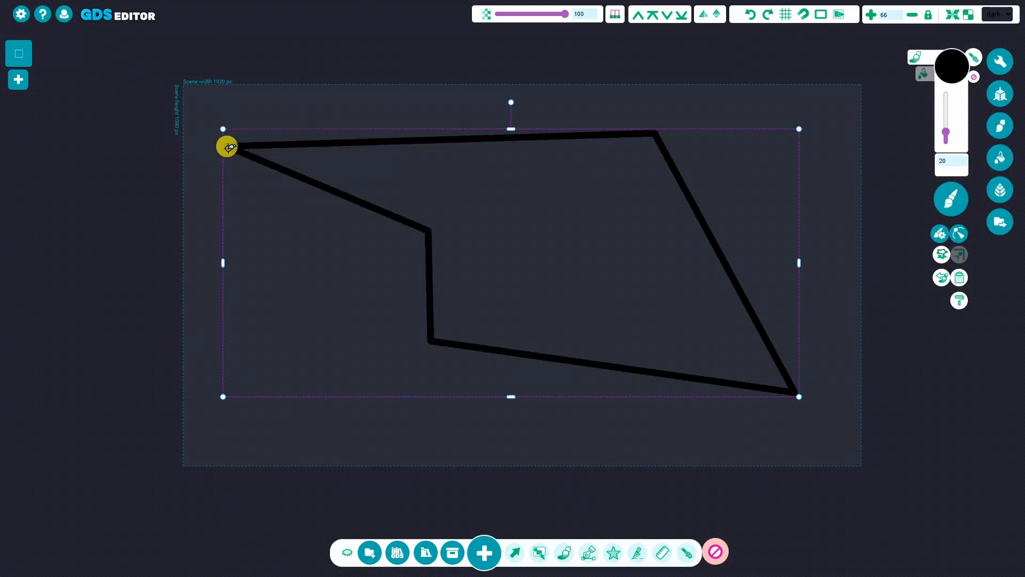
key(Delete)
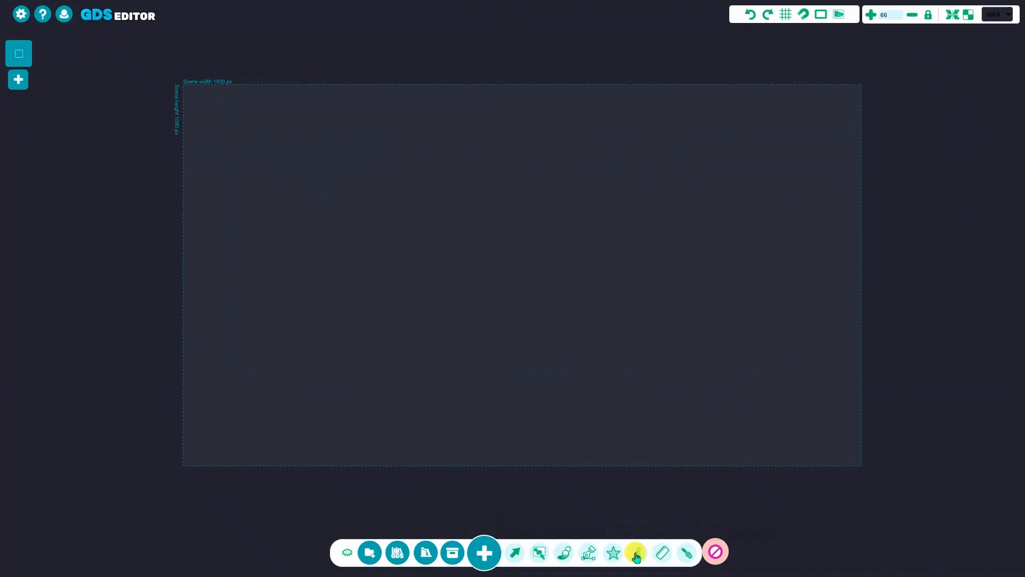
Draw an open path of three straight segments, about 1622 by 449 px, in the scene's upper half
click(590, 556)
click(223, 139)
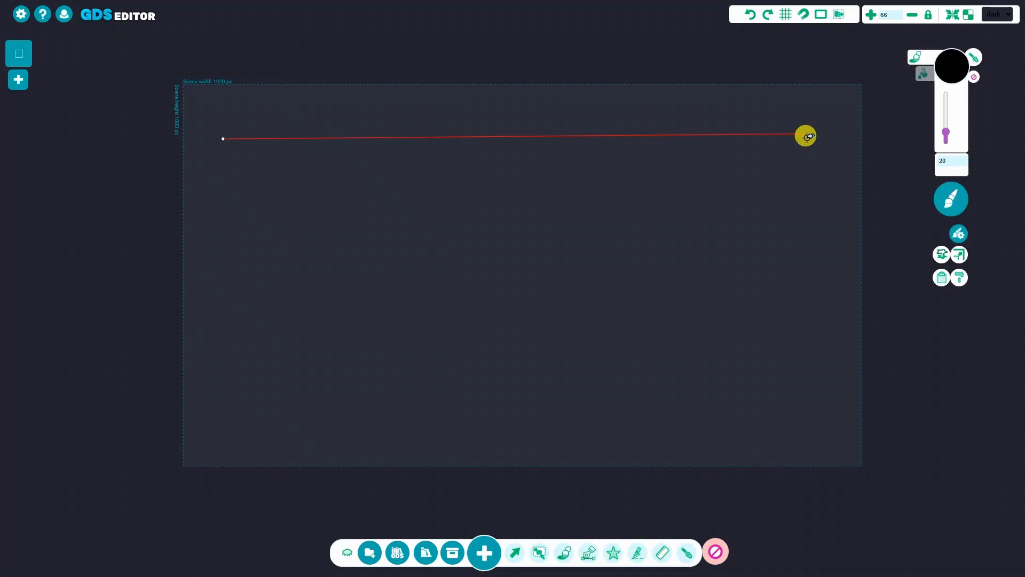
click(788, 139)
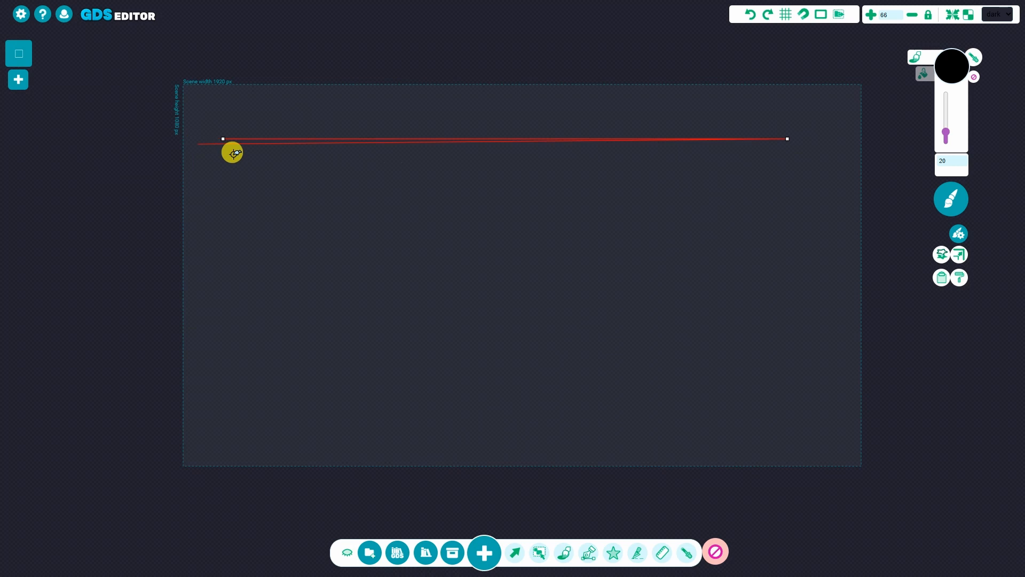
click(705, 288)
click(521, 289)
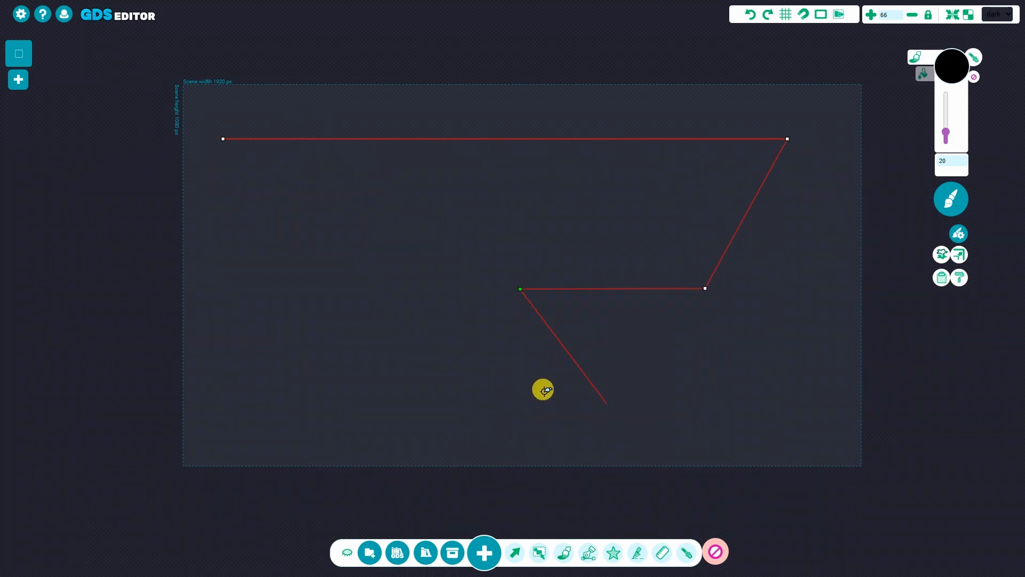
click(716, 551)
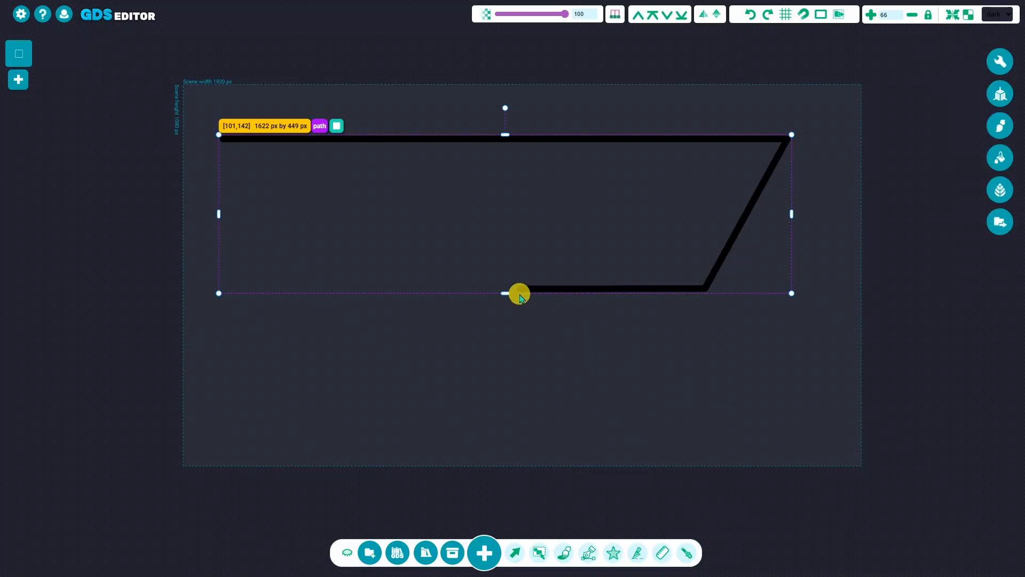
Draw a single-segment straight path, about 1566 by 119 px, across the scene below the open path
click(588, 555)
click(235, 353)
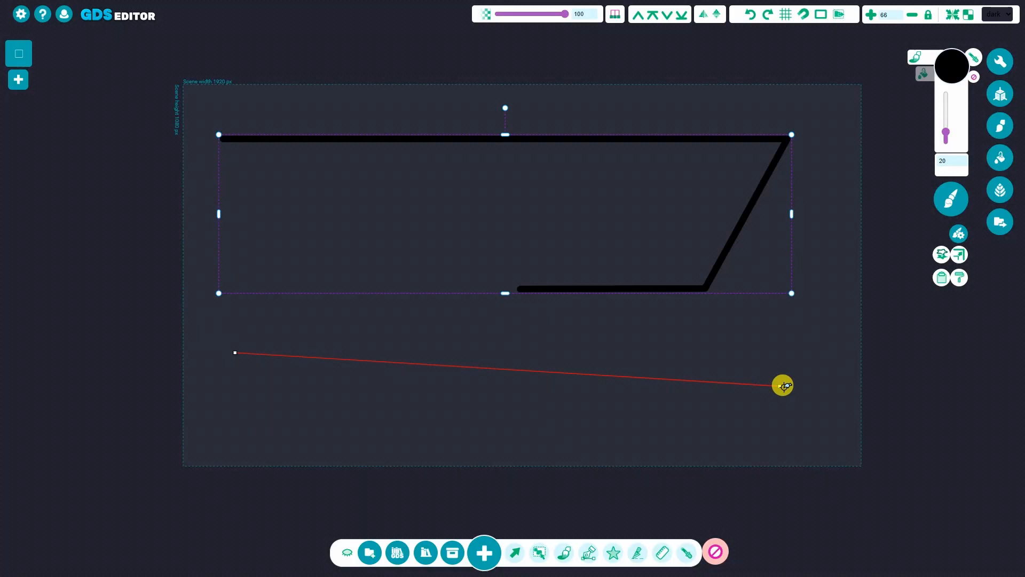
click(783, 385)
key(Return)
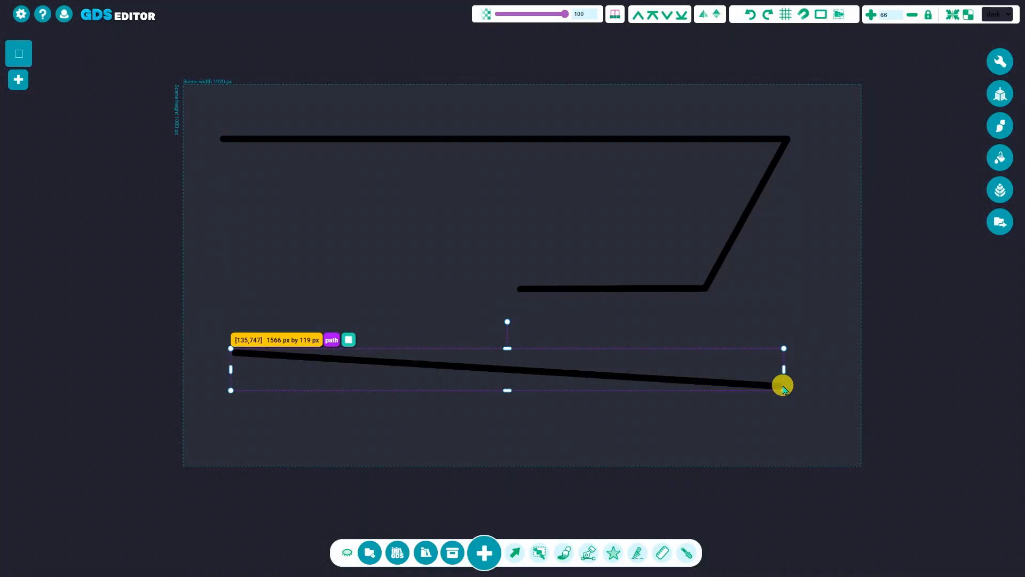
Draw a shorter sloping straight path at the scene's lower edge and move it up between the other two paths
middle_drag(762, 387, 758, 328)
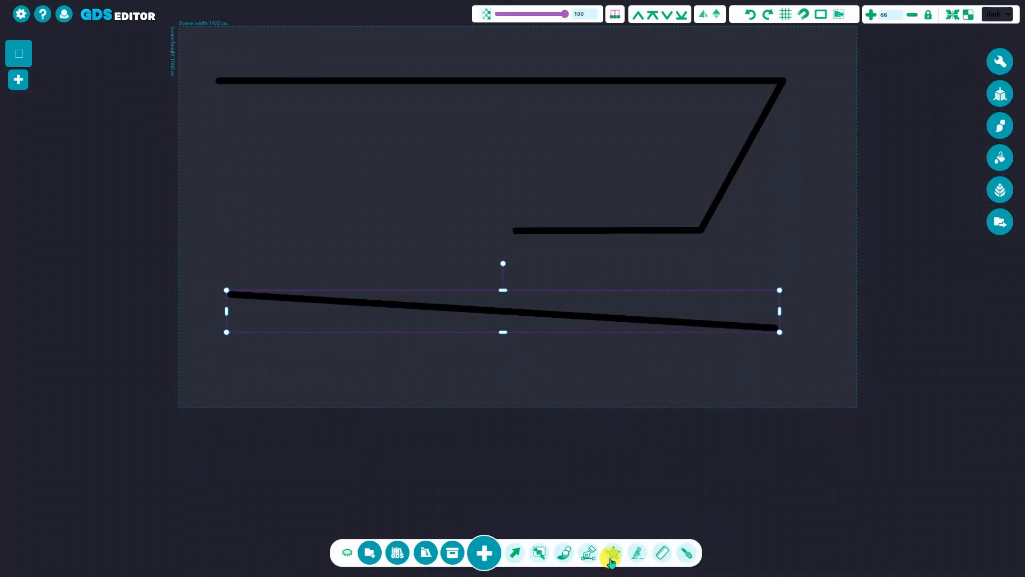
click(589, 554)
click(463, 414)
click(740, 376)
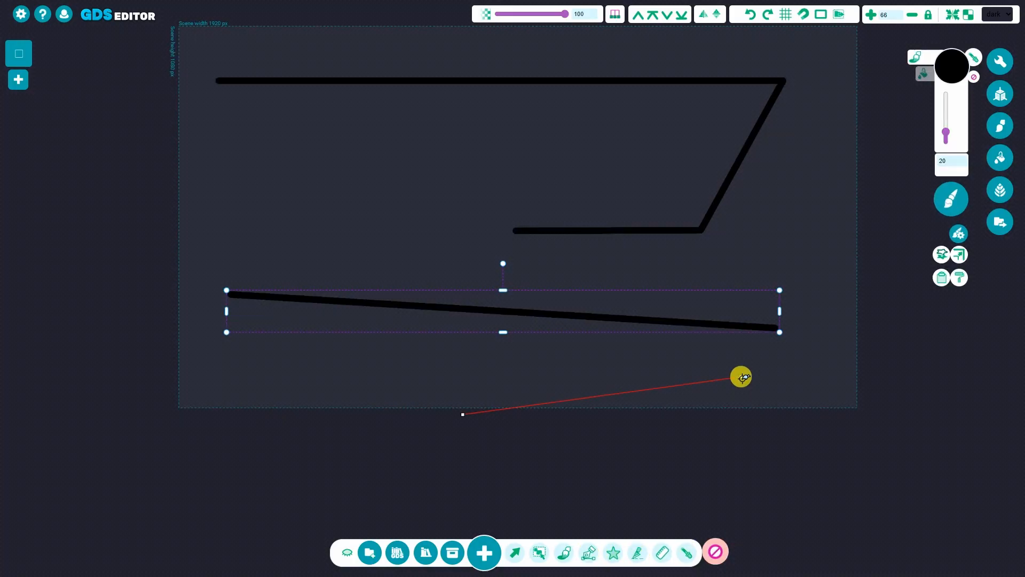
click(516, 554)
drag(730, 378, 688, 243)
Delete all three open paths from the scene
middle_drag(689, 352, 700, 412)
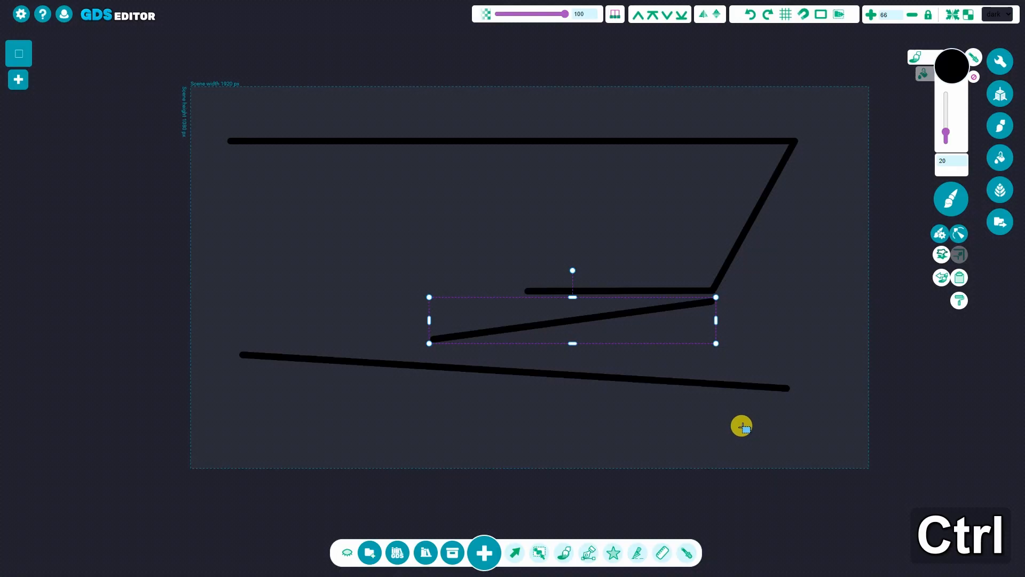
key(ctrl+a)
key(Delete)
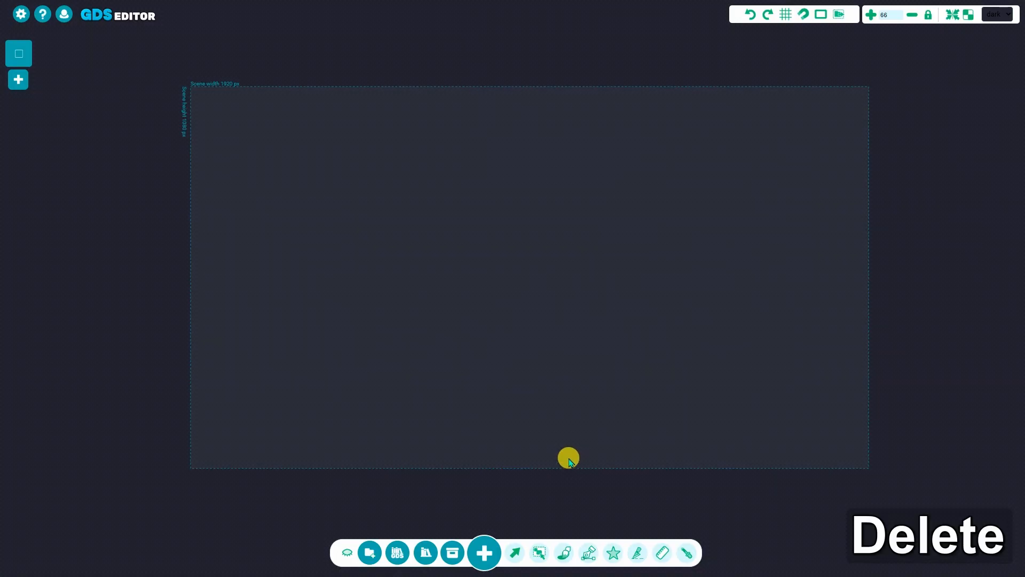
Draw a closed, roughly oval path with curved segments through five points, about 966 by 821 px
click(589, 555)
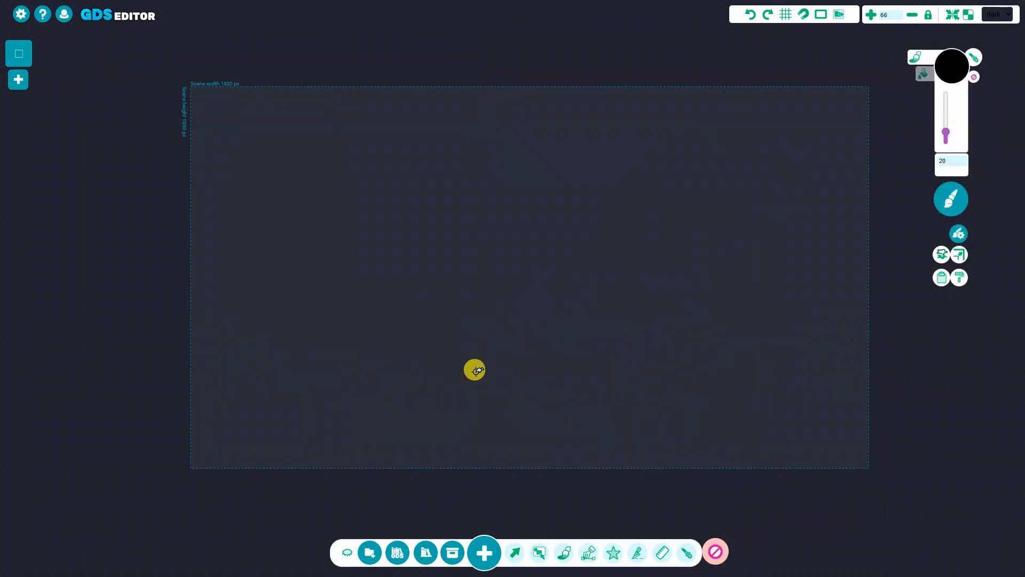
click(285, 242)
drag(482, 160, 608, 175)
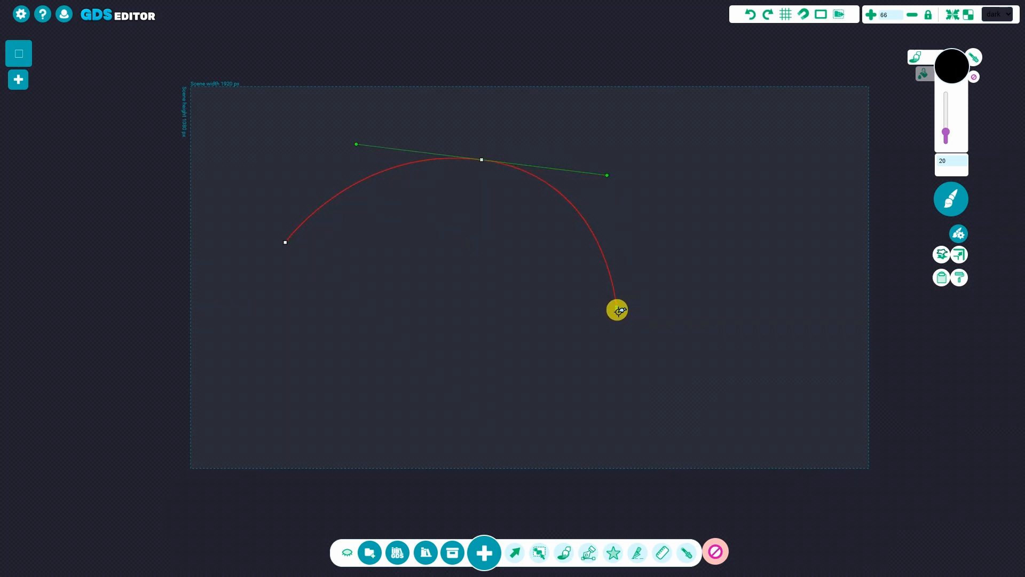
drag(617, 319, 617, 319)
drag(506, 436, 405, 454)
drag(301, 364, 278, 325)
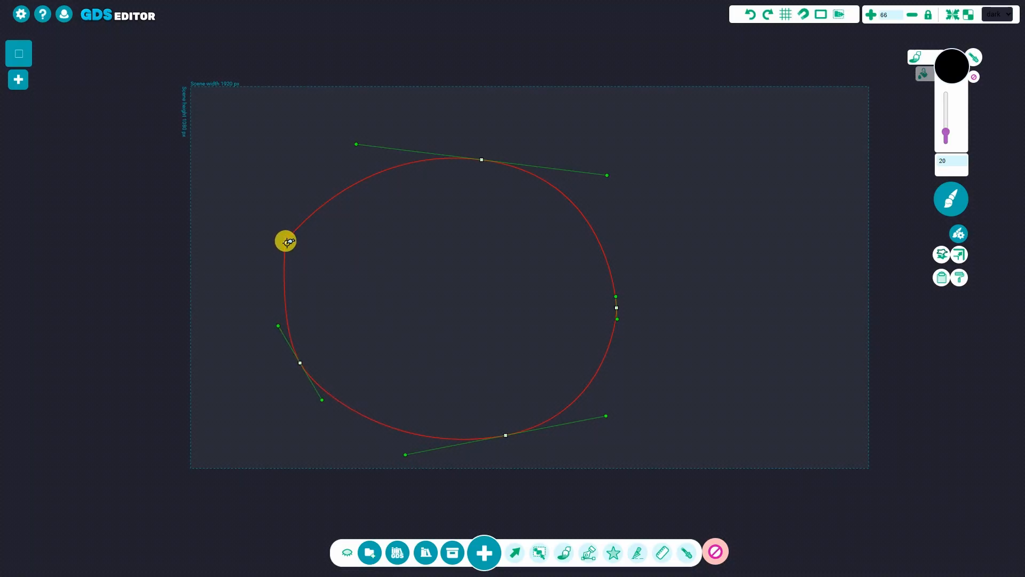
click(286, 241)
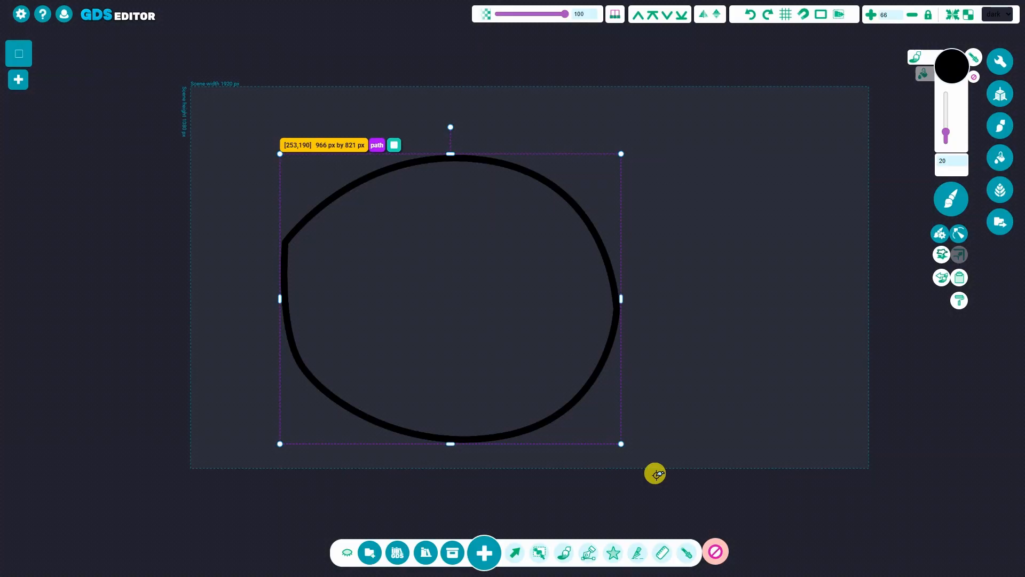
Fill the closed oval path with the ochre colour #9e8932
click(925, 79)
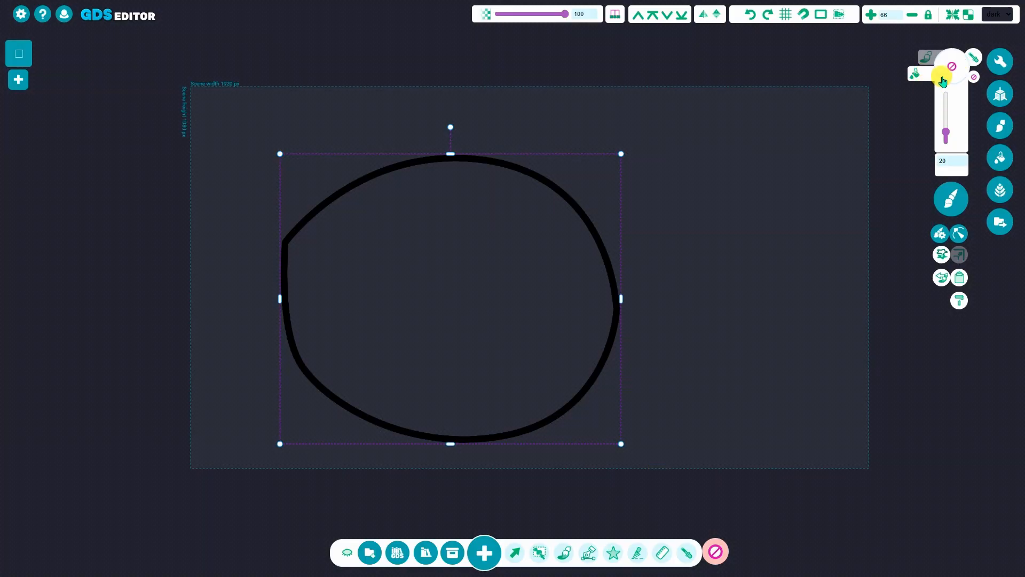
click(943, 81)
click(875, 110)
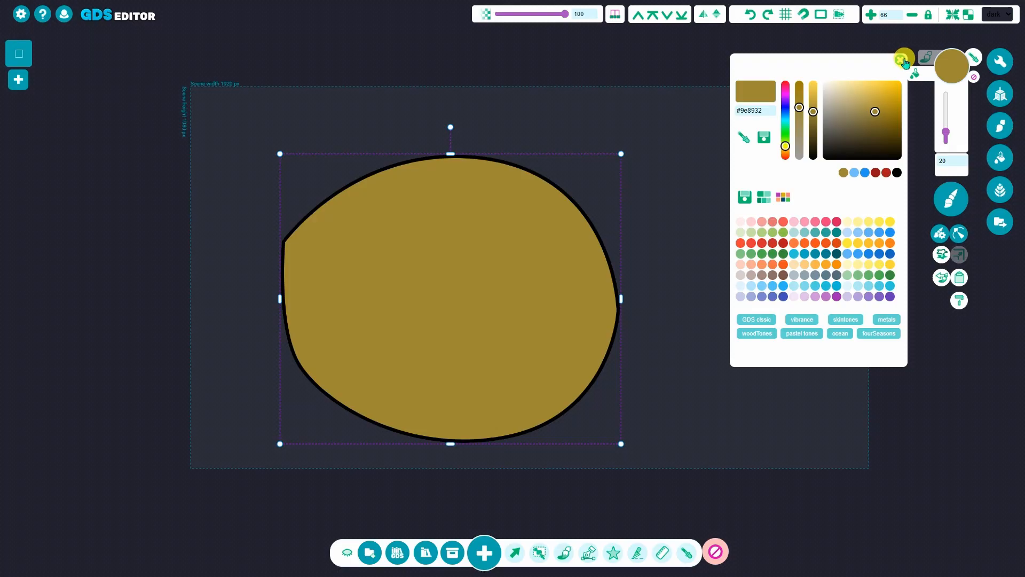
click(902, 59)
Set the oval path's outline width to 52 and its outline colour to red #b81919
click(927, 58)
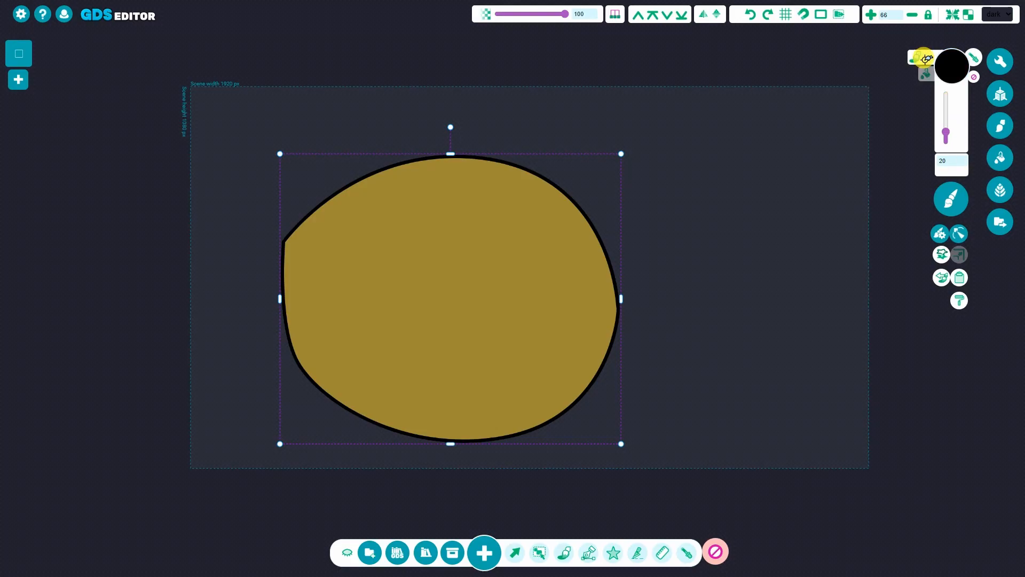
drag(954, 137, 947, 117)
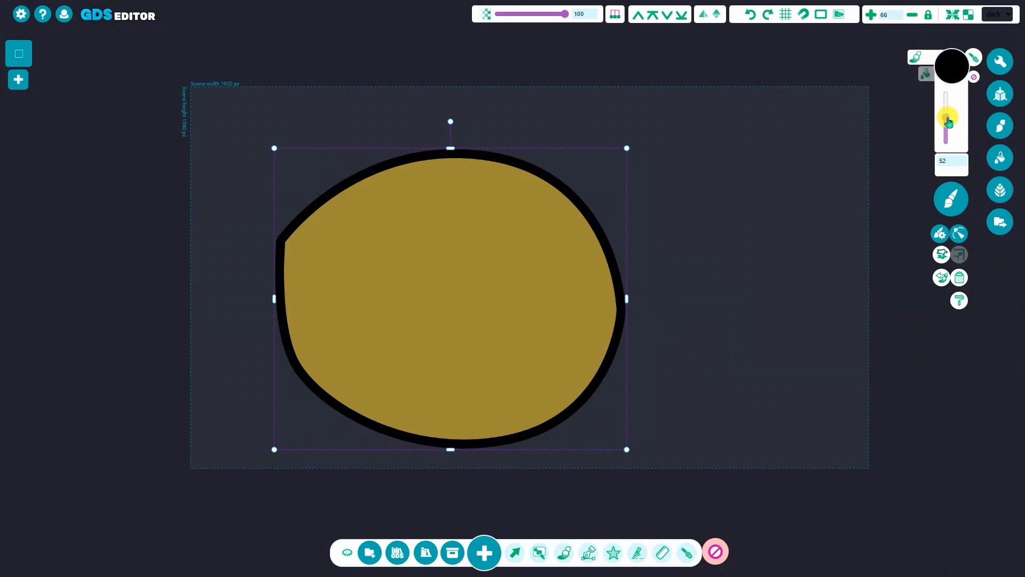
click(949, 79)
click(889, 105)
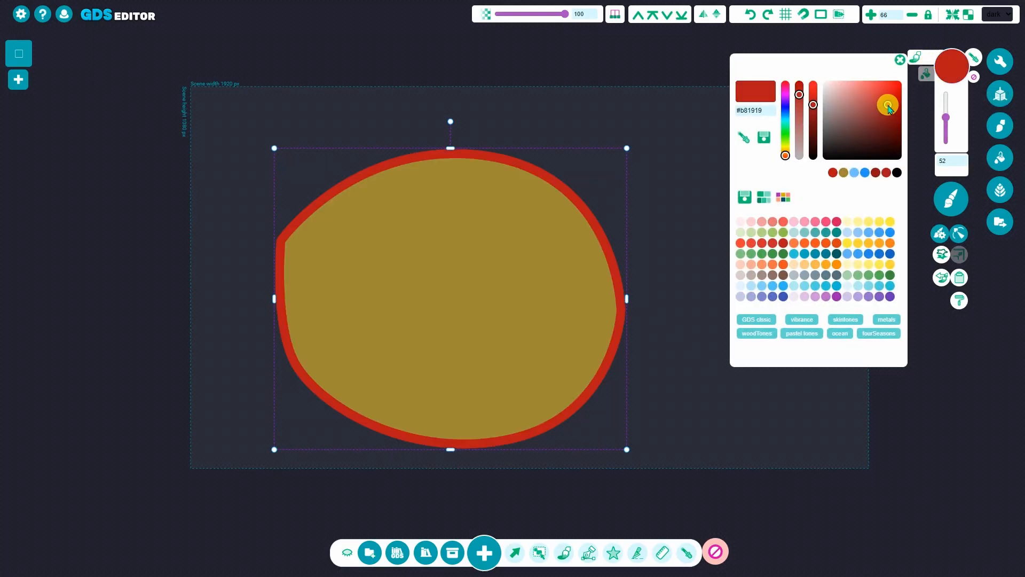
click(903, 61)
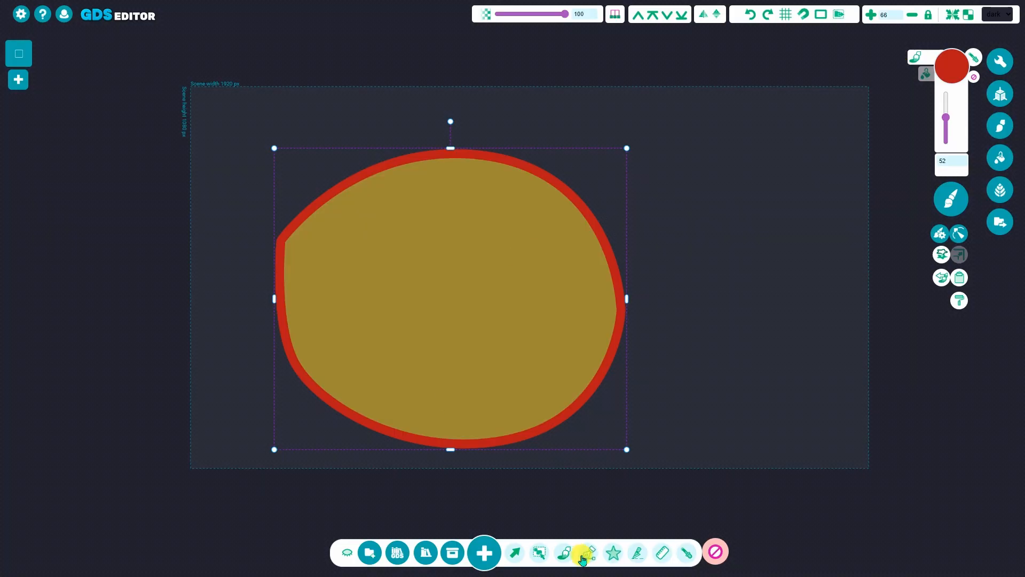
Delete the filled oval path to empty the scene
key(ctrl+a)
key(Delete)
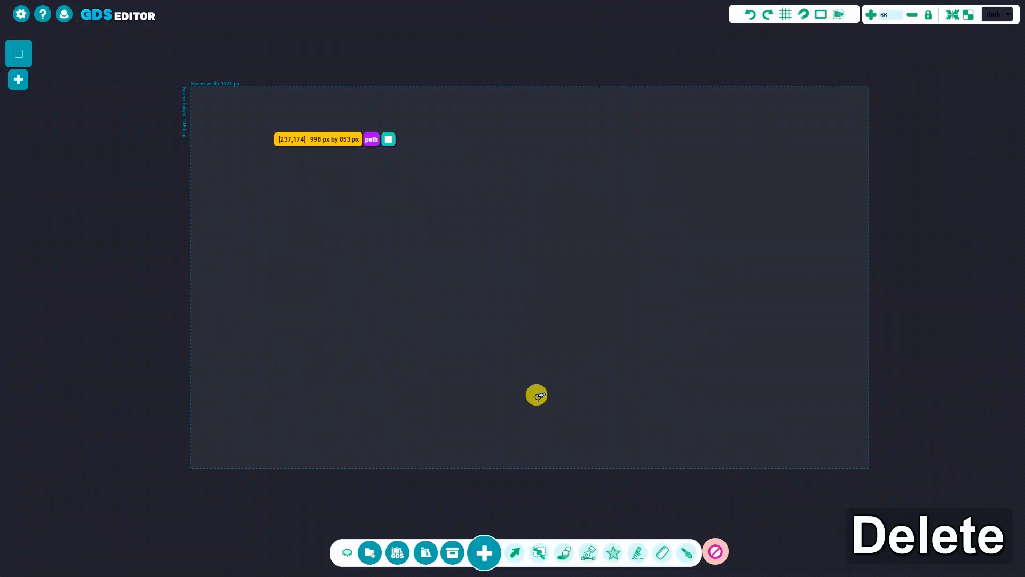
Draw a closed triangular path with straight segments through three points using the Line tool
click(588, 552)
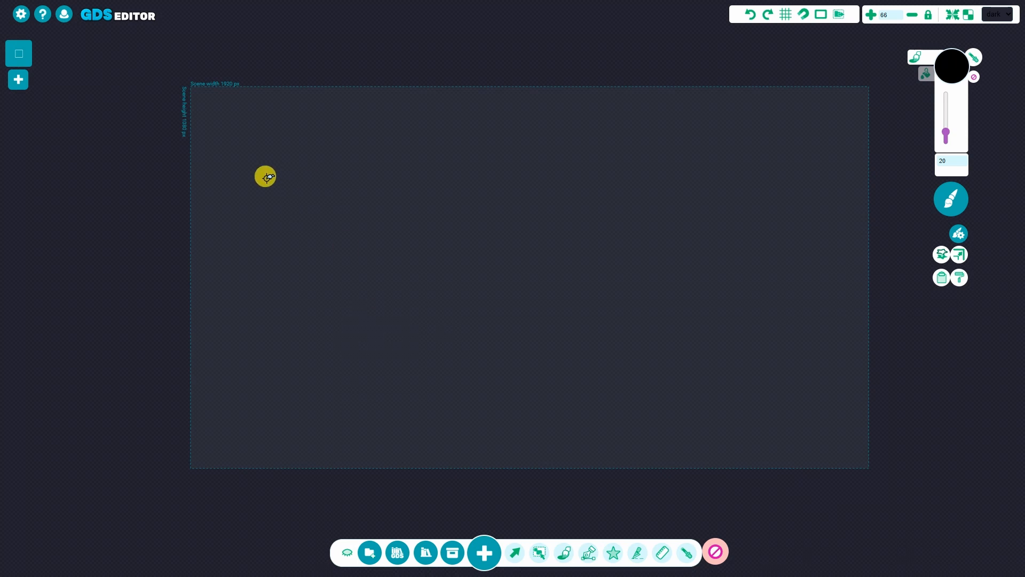
click(260, 162)
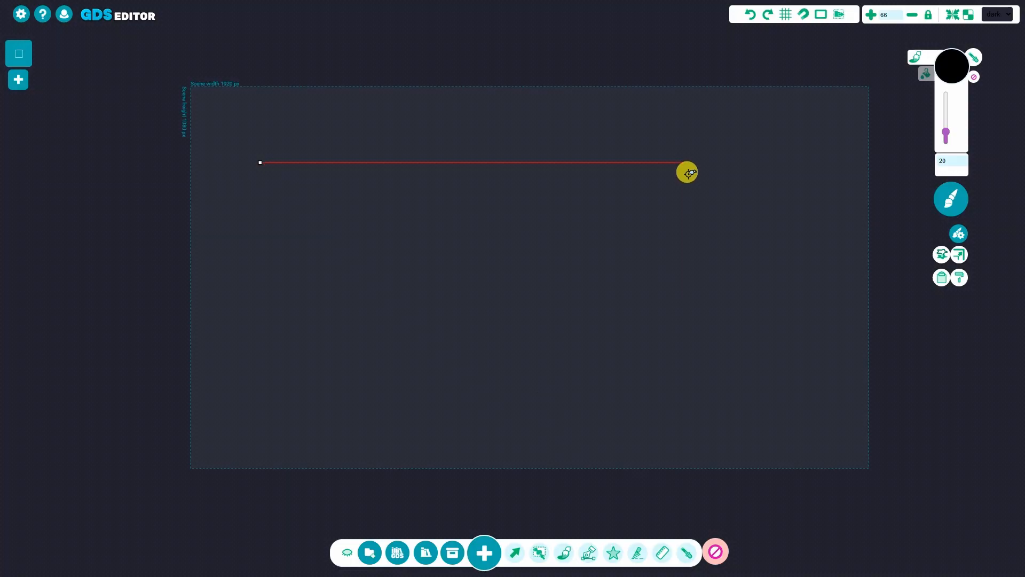
click(692, 162)
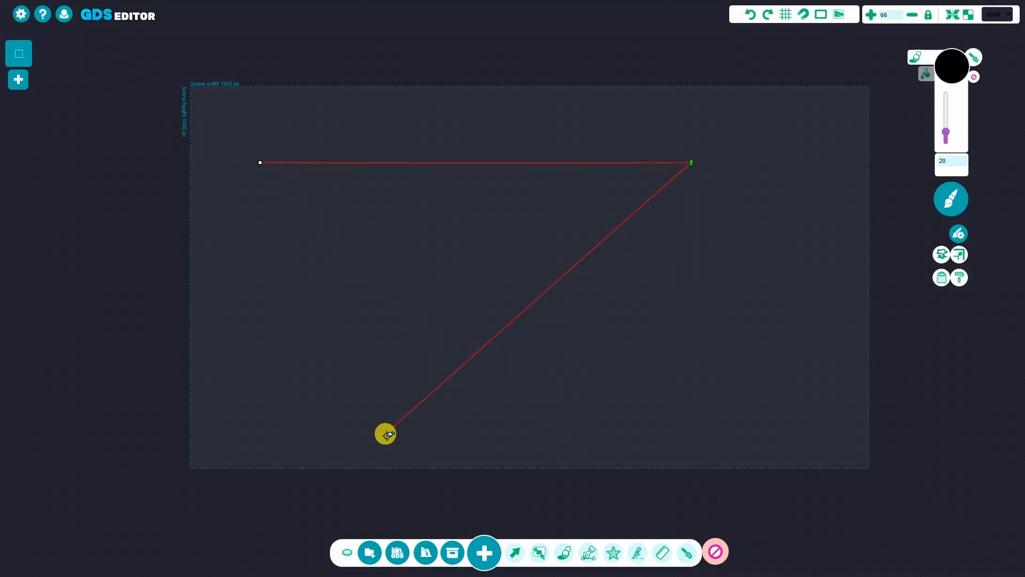
click(385, 433)
click(260, 162)
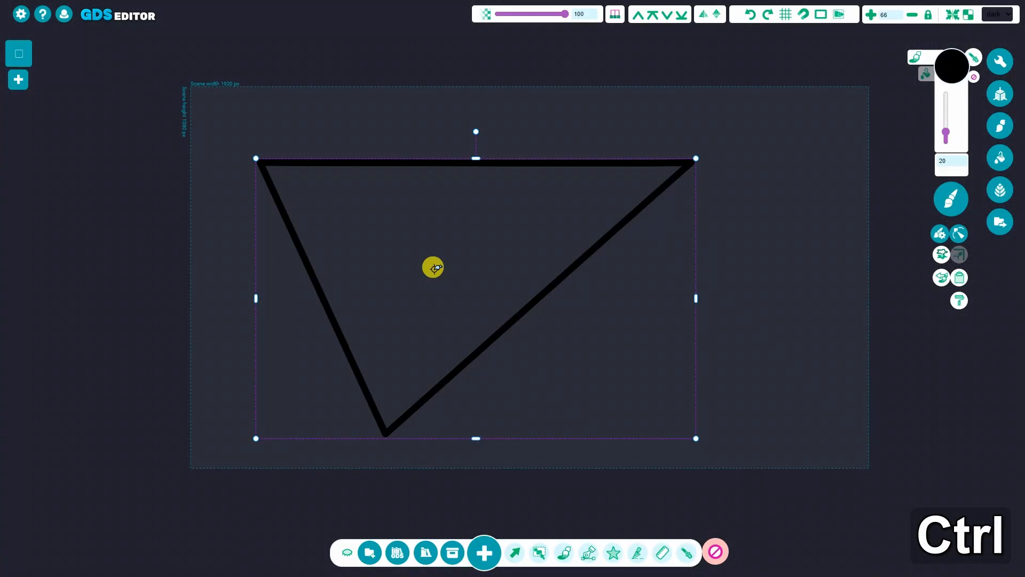
Select everything and delete the triangular path from the scene
key(ctrl+a)
key(Delete)
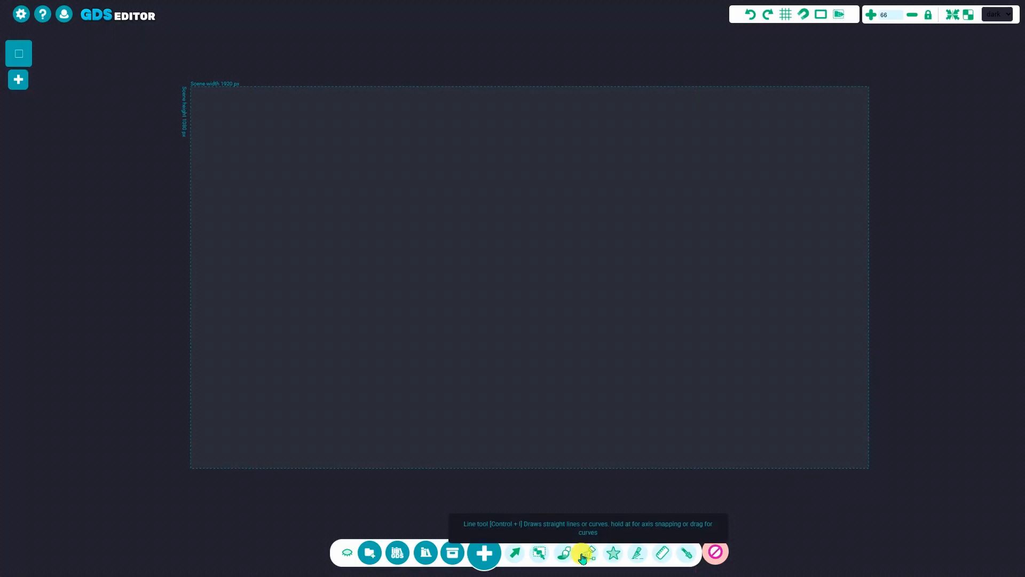
Activate the Brush tool, leave full screen and examine the brush options in the browser page running version 1-6-54
click(565, 556)
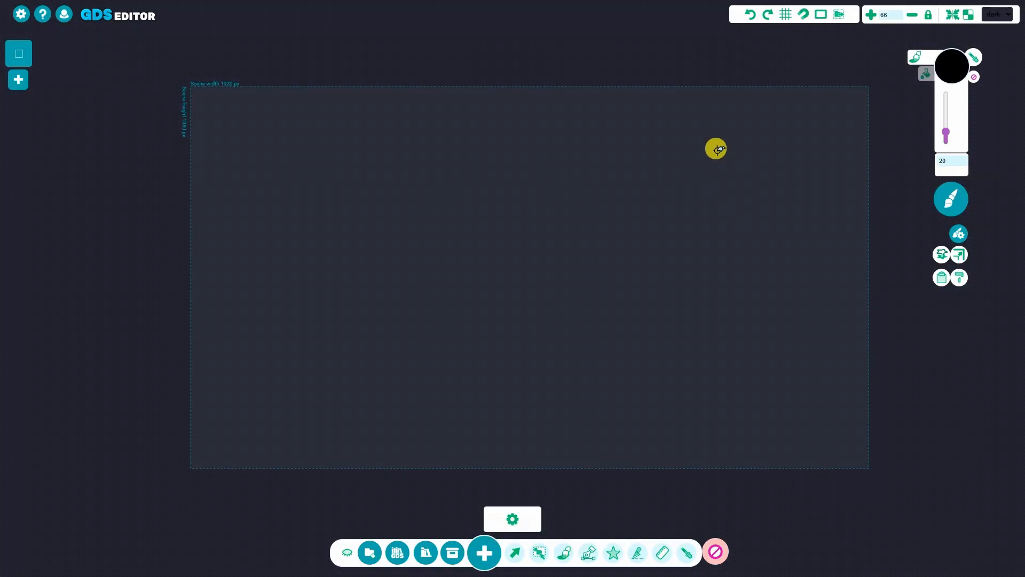
key(F11)
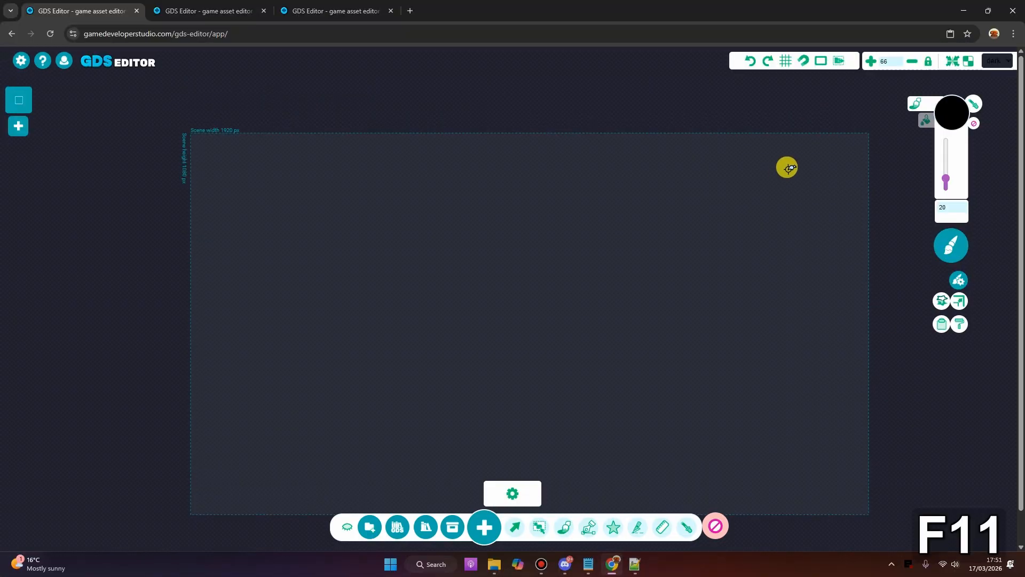
click(380, 10)
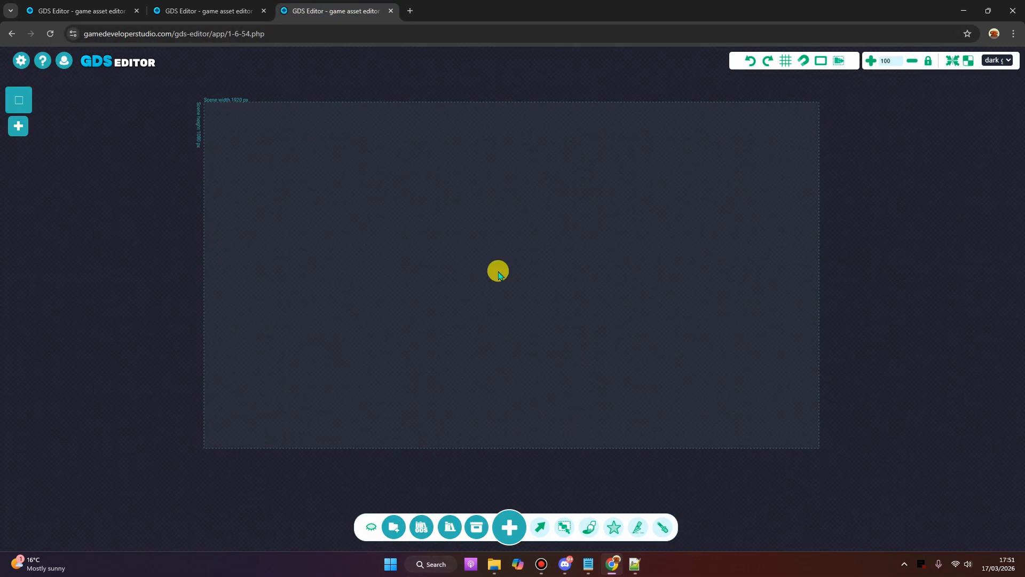
click(589, 525)
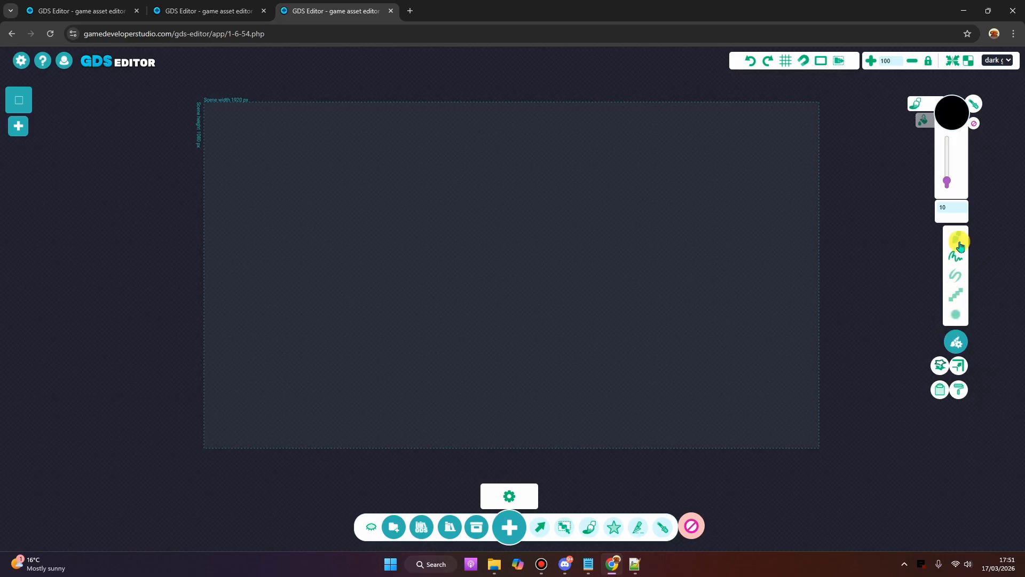
click(91, 11)
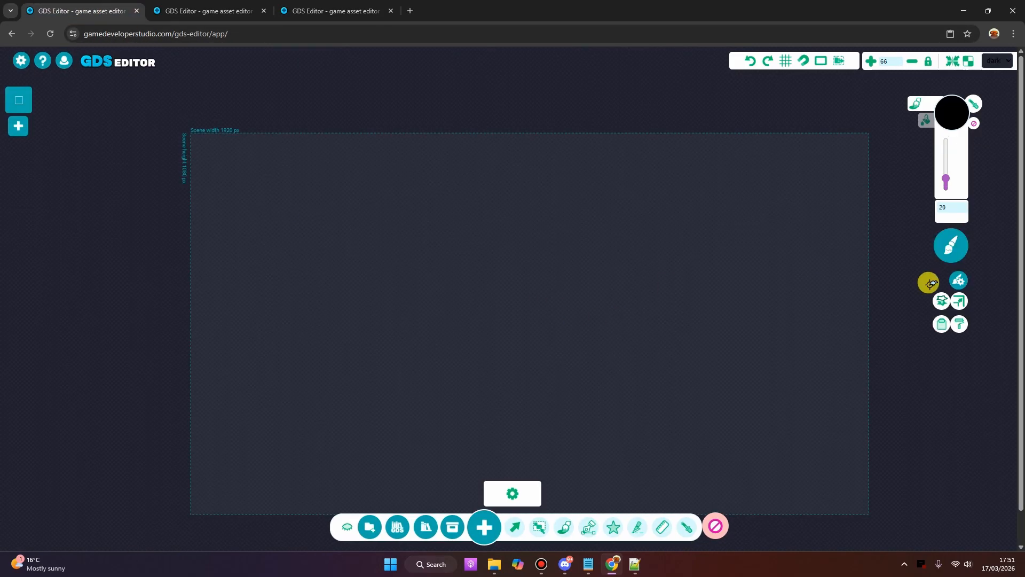
Choose the acrylic brush with size 63 and dark blue colour #091925
click(952, 245)
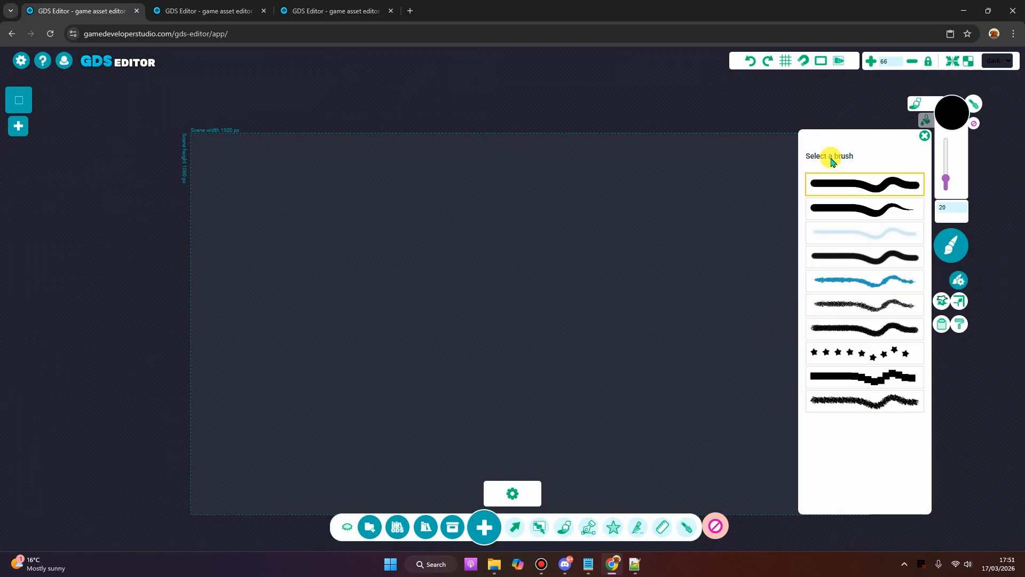
scroll(432, 304, up, 5)
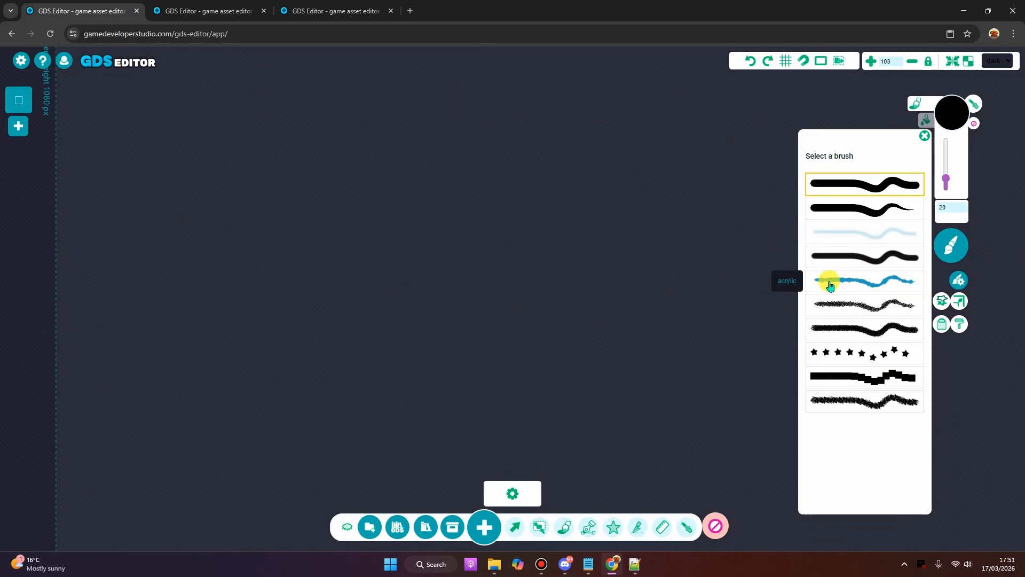
click(831, 280)
drag(946, 180, 946, 158)
click(948, 117)
mouse_move(876, 171)
mouse_down()
mouse_move(858, 166)
mouse_move(879, 191)
mouse_up()
click(865, 220)
Paint crossing curves and two vertical strokes with the acrylic brush in the middle of the scene
mouse_move(212, 334)
mouse_down()
mouse_move(479, 213)
mouse_move(551, 153)
mouse_up()
mouse_move(299, 359)
mouse_down()
mouse_move(476, 197)
mouse_move(355, 143)
mouse_up()
mouse_move(498, 380)
mouse_down()
mouse_move(393, 199)
mouse_move(522, 97)
mouse_up()
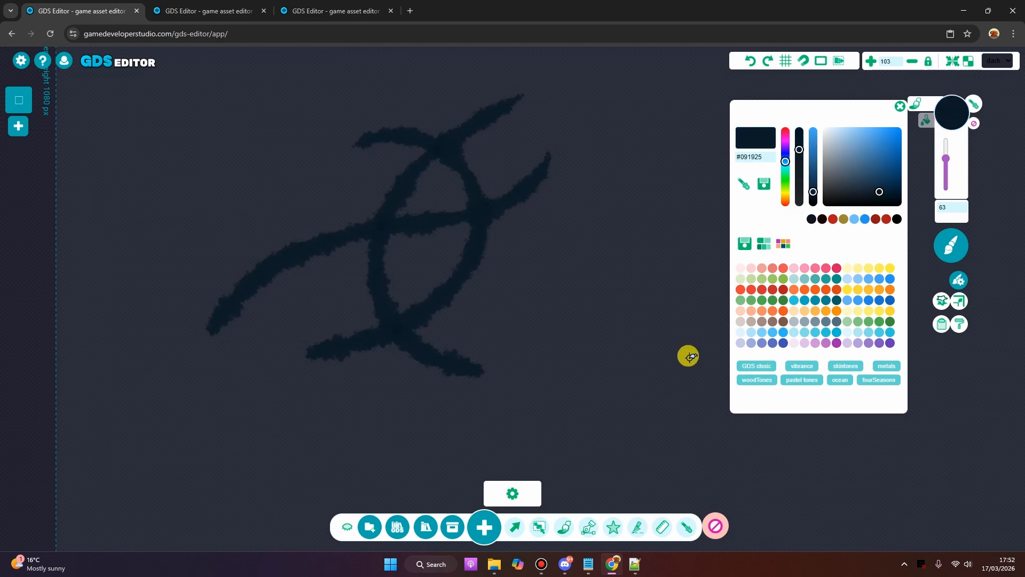
drag(496, 198, 503, 365)
drag(545, 199, 550, 363)
Switch to the charcoal brush and paint four vertical strokes and a long winding stroke over the left part of the scene
click(951, 243)
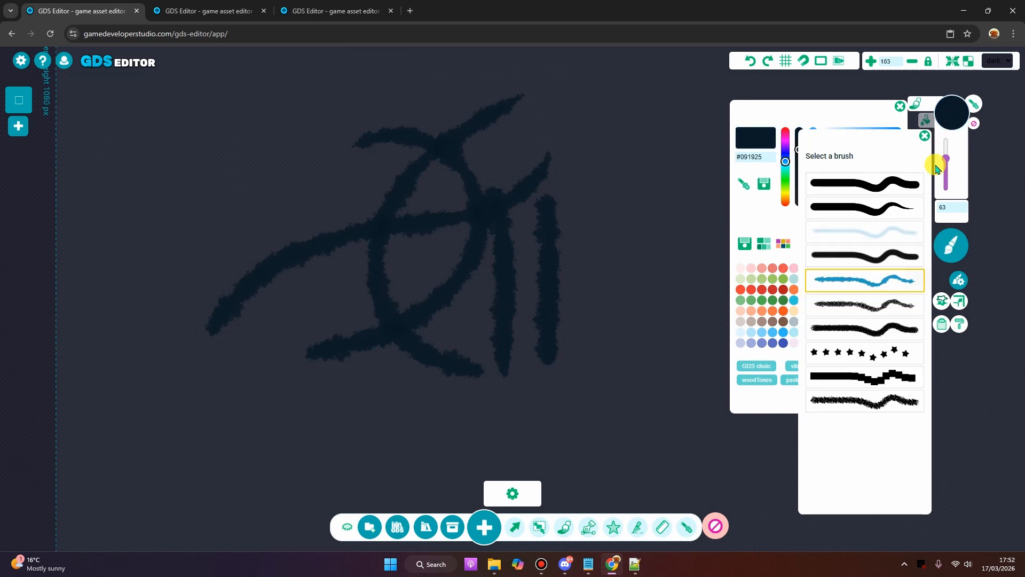
click(874, 331)
drag(161, 140, 176, 327)
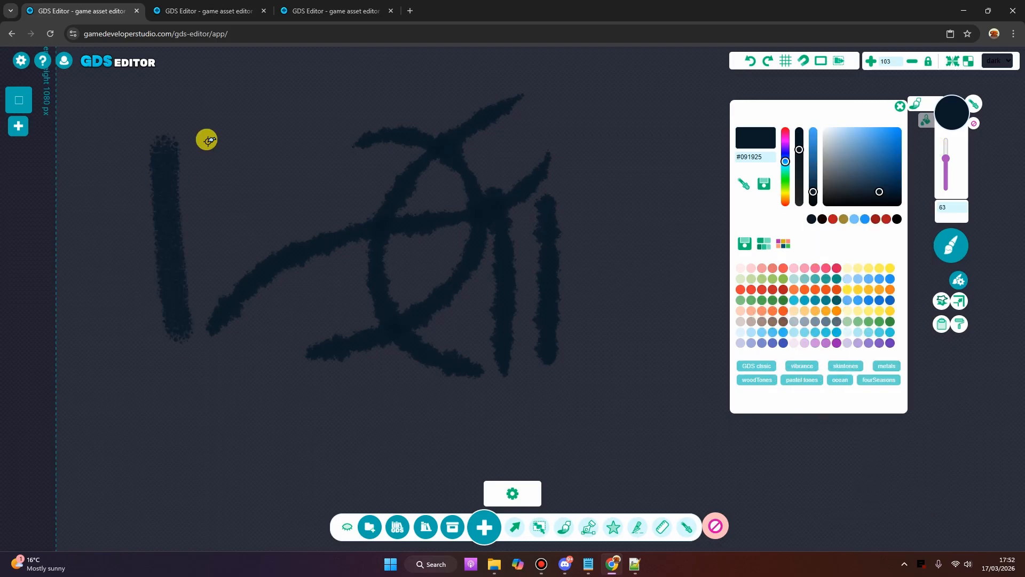
drag(207, 134, 220, 375)
drag(269, 155, 280, 374)
drag(302, 182, 321, 408)
mouse_move(155, 467)
mouse_down()
mouse_move(447, 402)
mouse_move(497, 206)
mouse_up()
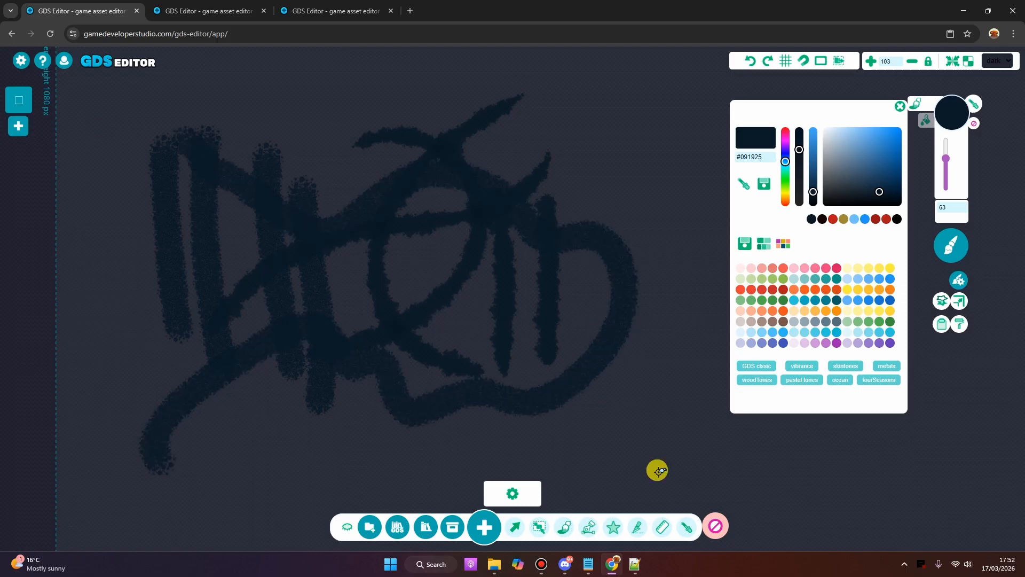
Switch to the soft-edged black brush listed above acrylic and paint a thick curve to the right of the scribbles
scroll(256, 334, down, 1)
scroll(255, 309, down, 8)
scroll(634, 280, up, 7)
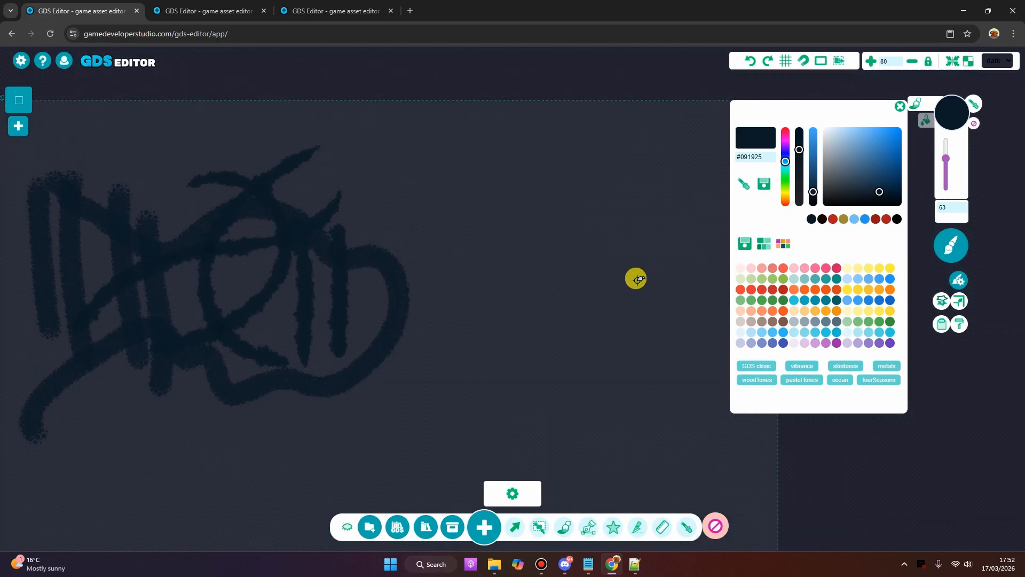
click(951, 245)
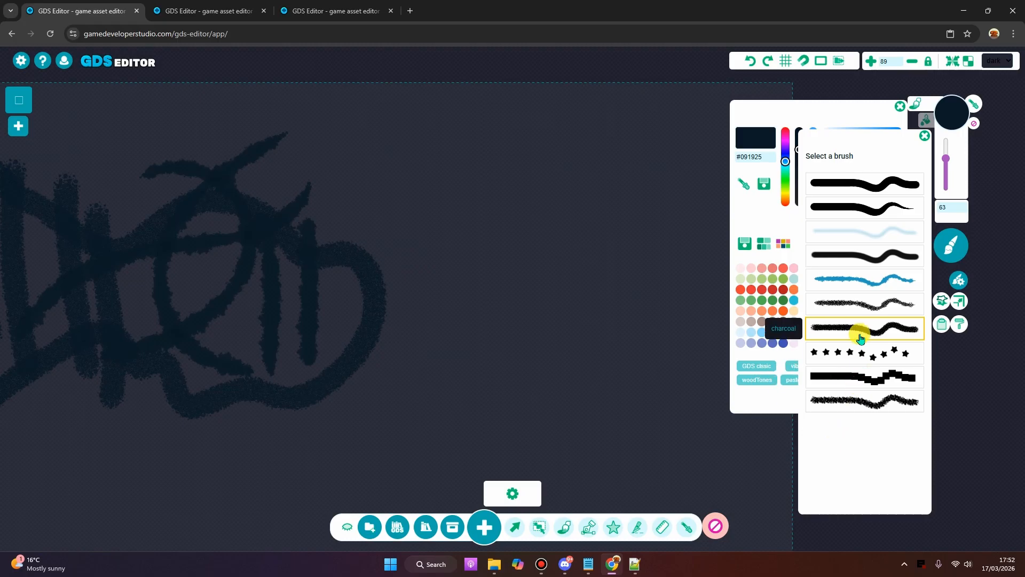
click(866, 260)
mouse_move(441, 158)
mouse_down()
mouse_move(447, 188)
mouse_move(556, 296)
mouse_up()
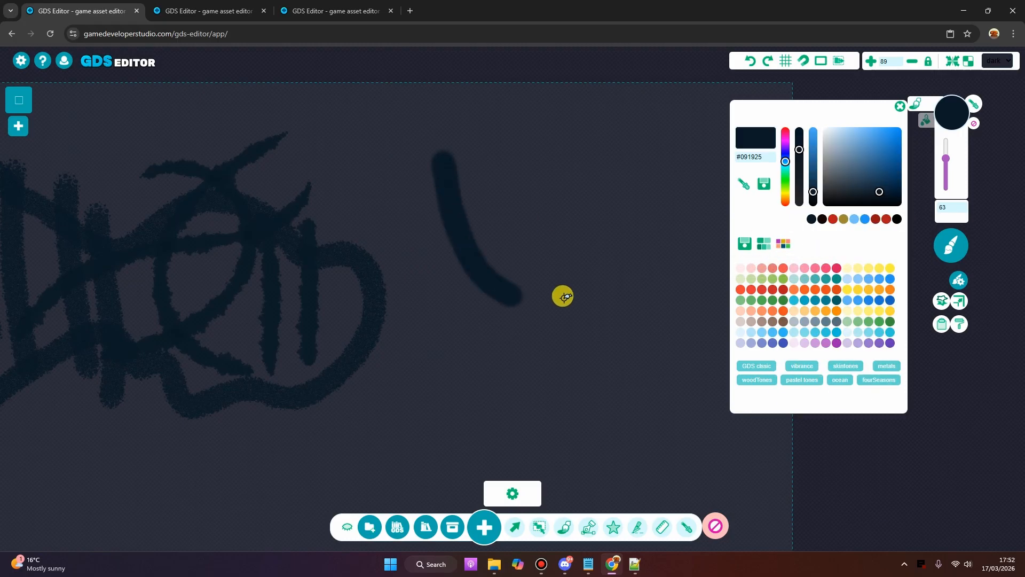
Set the brush size to 12 and sketch a smiling round face with eyes, hair strands and a neck beside the thick curve
mouse_move(949, 185)
mouse_down()
mouse_move(946, 164)
mouse_move(946, 187)
mouse_up()
mouse_move(590, 167)
mouse_down()
mouse_move(551, 207)
mouse_move(613, 208)
mouse_move(637, 229)
mouse_up()
mouse_move(581, 256)
mouse_down()
mouse_move(613, 278)
mouse_move(630, 262)
mouse_up()
drag(623, 224, 623, 229)
click(568, 233)
drag(562, 185, 547, 155)
mouse_move(592, 168)
mouse_down()
mouse_move(581, 140)
mouse_move(604, 139)
mouse_up()
mouse_move(624, 166)
mouse_down()
mouse_move(627, 146)
mouse_move(653, 152)
mouse_up()
drag(662, 185, 676, 175)
mouse_move(587, 291)
mouse_down()
mouse_move(609, 319)
mouse_move(593, 320)
mouse_up()
Close the colour picker, switch to the first brush in the list and draw a wavy line below the face
scroll(592, 320, down, 5)
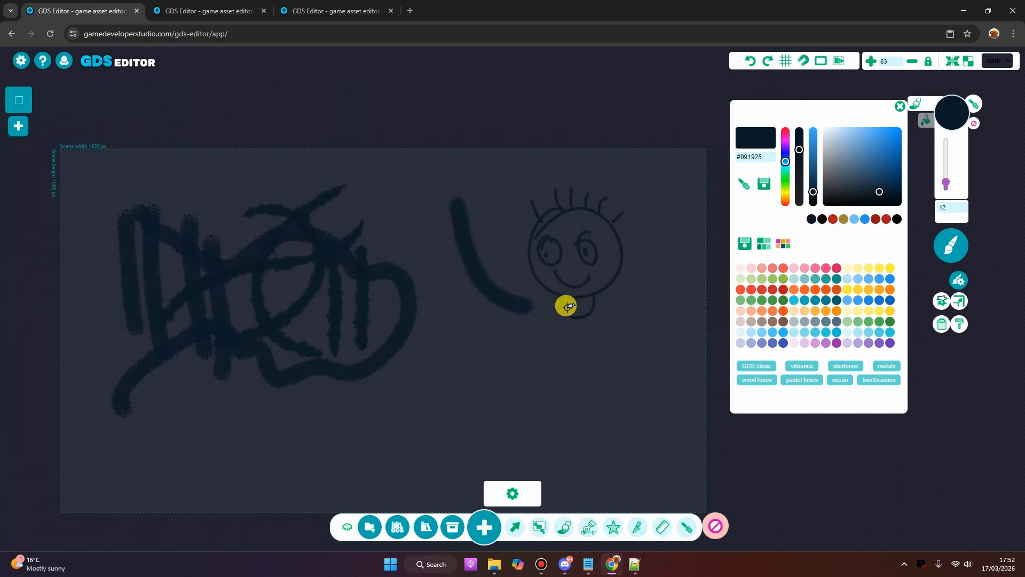
scroll(504, 344, up, 2)
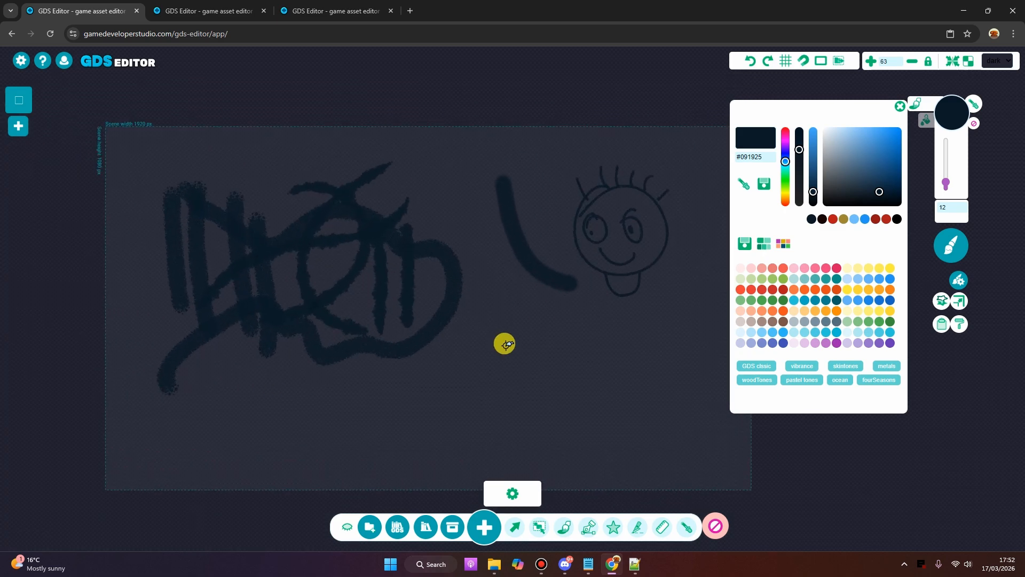
click(900, 98)
click(951, 245)
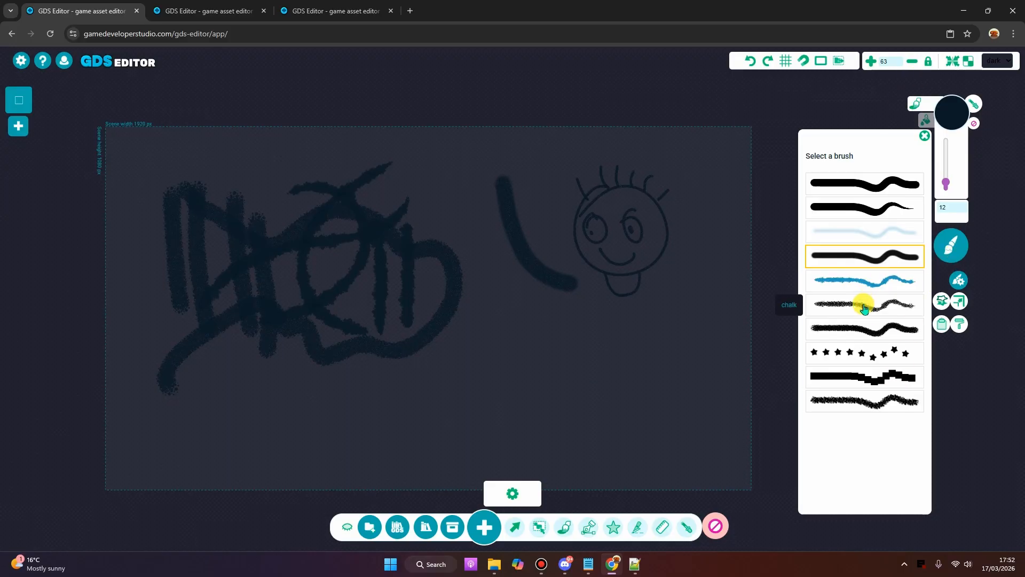
click(864, 190)
drag(529, 375, 646, 303)
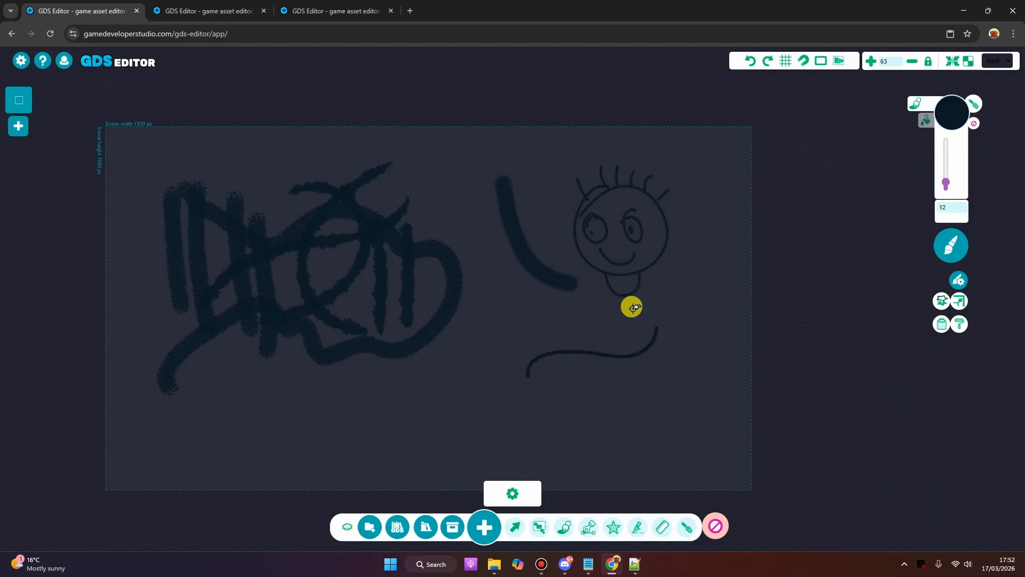
Switch to the Air brush at size 51 and paint two soft curves around the wavy line
click(949, 246)
click(863, 240)
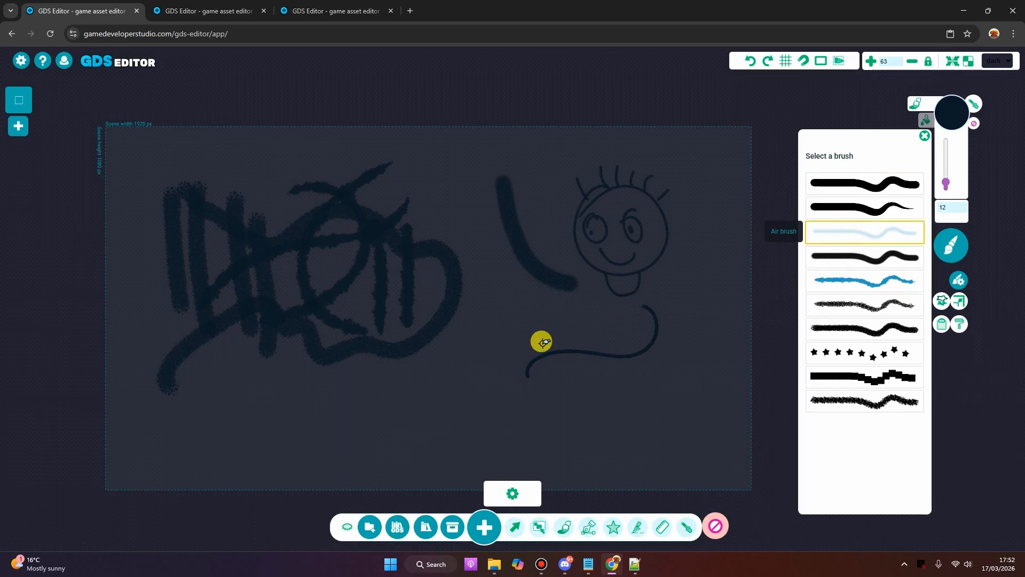
drag(951, 185, 915, 169)
mouse_move(463, 319)
mouse_down()
mouse_move(538, 412)
mouse_move(607, 411)
mouse_up()
drag(679, 369, 560, 411)
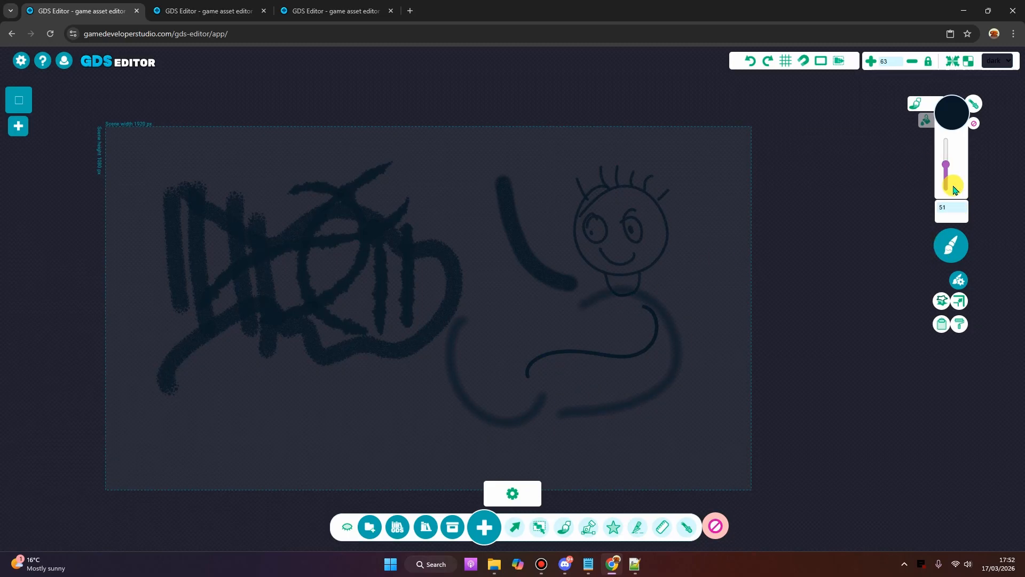
Set the brush colour to light blue #cbe9ff and paint several soft airbrush strokes across the scene
click(944, 98)
drag(854, 167, 843, 120)
drag(464, 168, 469, 357)
drag(283, 443, 366, 385)
drag(470, 374, 502, 323)
drag(566, 137, 254, 356)
Set the airbrush size to 100 and paint two wider light blue curves over the drawing
click(943, 134)
drag(550, 170, 149, 350)
drag(482, 279, 374, 394)
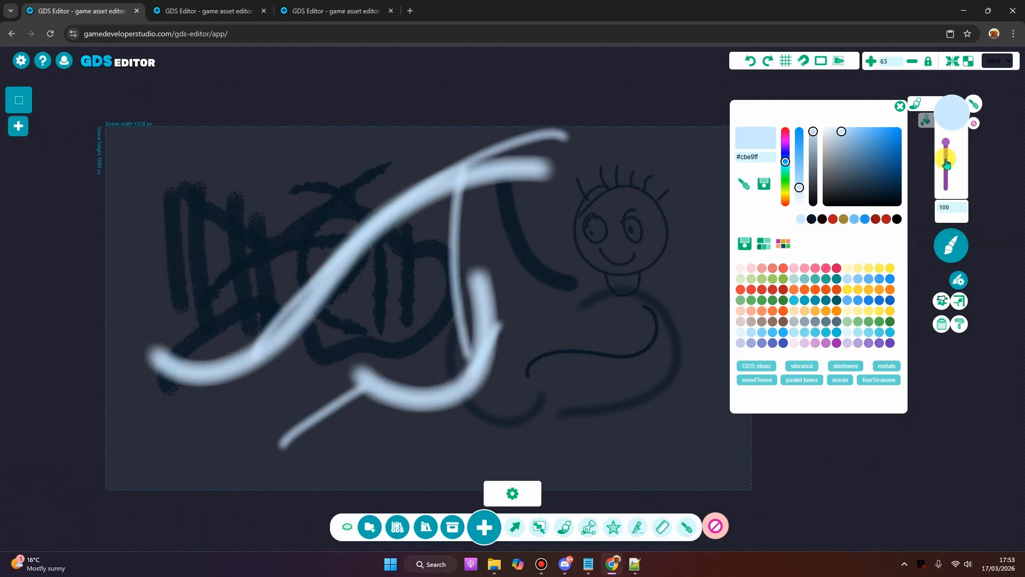
Set the airbrush size to 300 and cover most of the drawing with broad light blue strokes
double_click(949, 207)
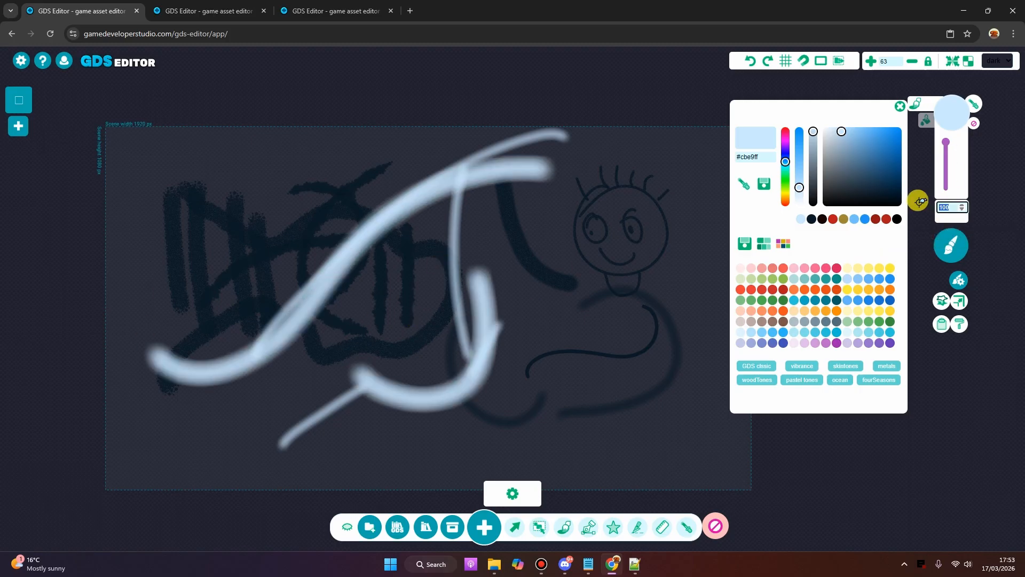
text(3)
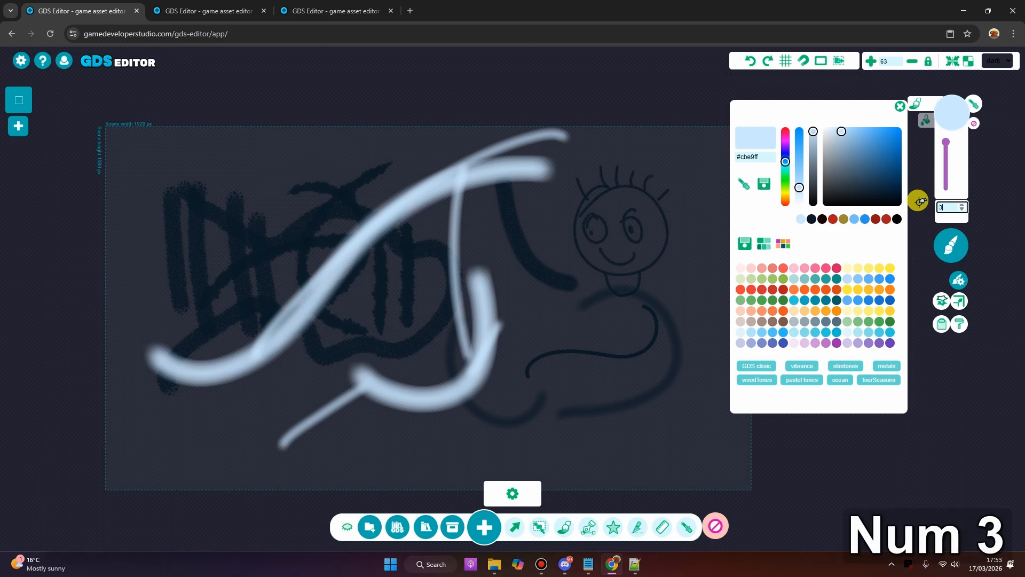
text(00)
key(Return)
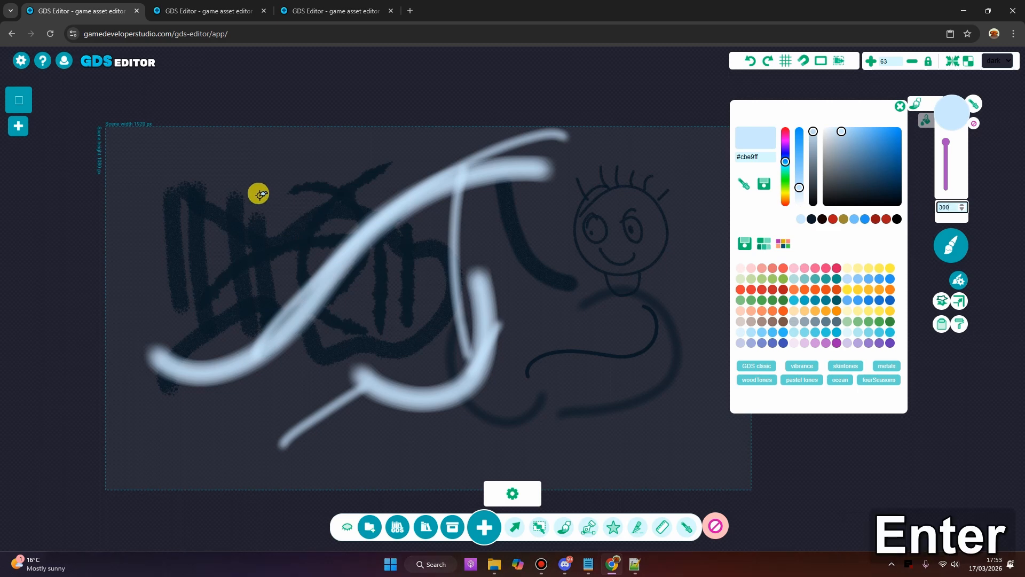
drag(259, 192, 384, 388)
mouse_move(478, 183)
mouse_down()
mouse_move(392, 410)
mouse_move(414, 351)
mouse_move(202, 434)
mouse_move(619, 359)
mouse_move(556, 238)
mouse_move(648, 230)
mouse_move(389, 295)
mouse_move(288, 224)
mouse_up()
Close the colour picker, select all the brush strokes and flatten them into a single PNG image
click(900, 109)
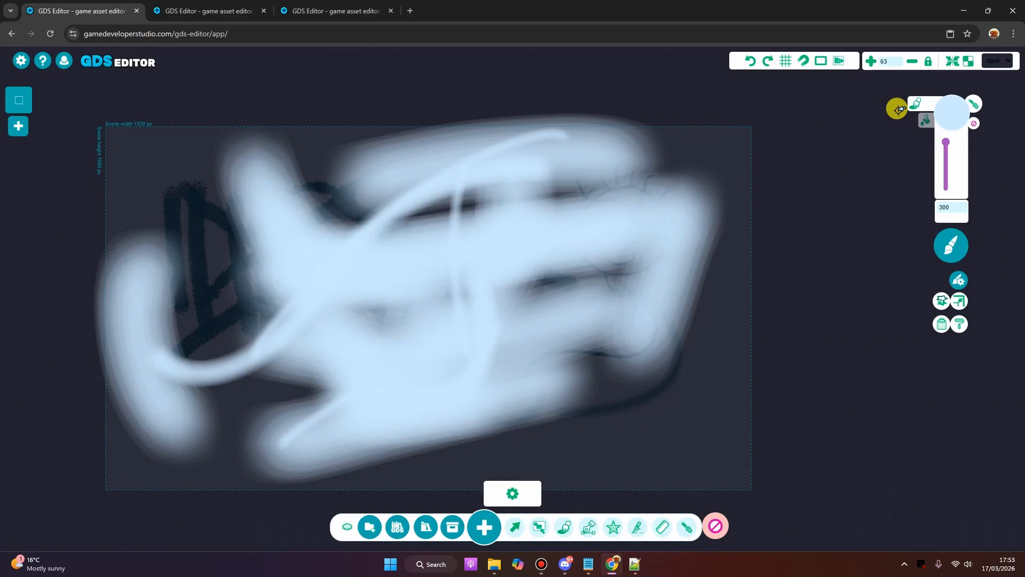
key(ctrl+a)
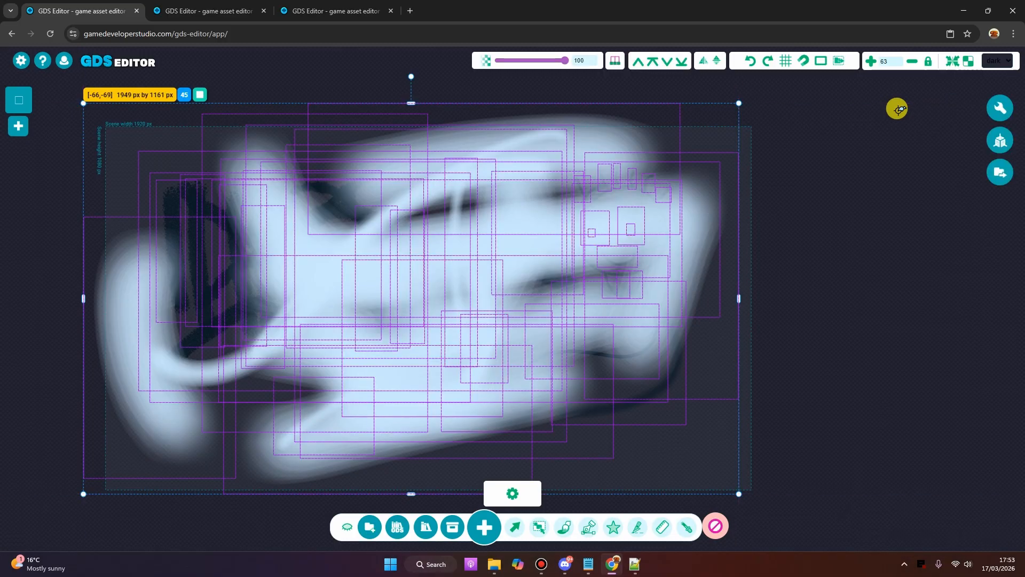
key(ctrl+f)
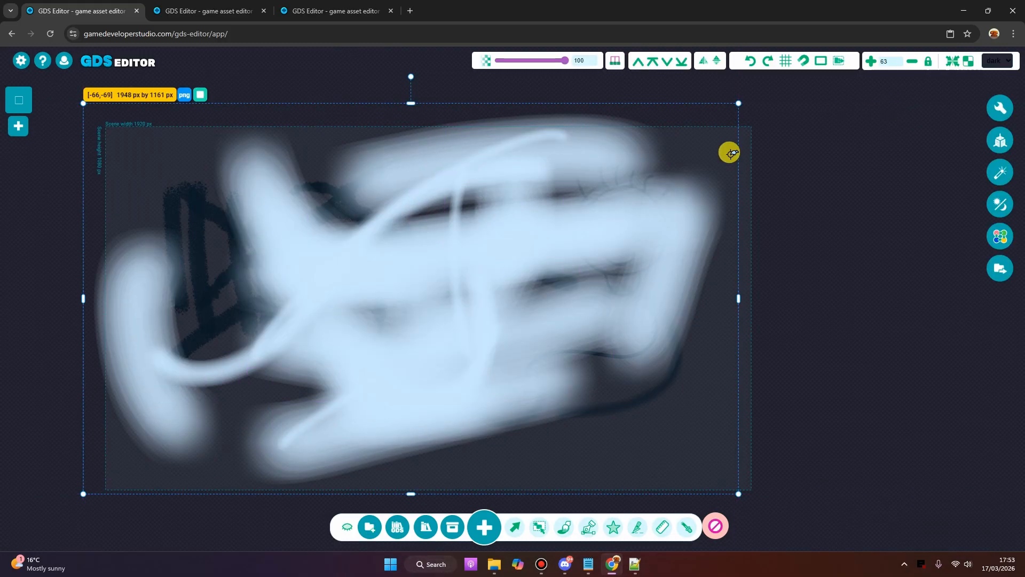
Delete the flattened brush image from the scene
scroll(654, 267, down, 2)
key(s)
drag(543, 338, 574, 333)
ctrl+scroll(411, 321, up, 2)
ctrl+scroll(443, 316, down, 2)
ctrl+scroll(438, 307, up, 2)
drag(508, 304, 470, 318)
ctrl+scroll(476, 319, down, 2)
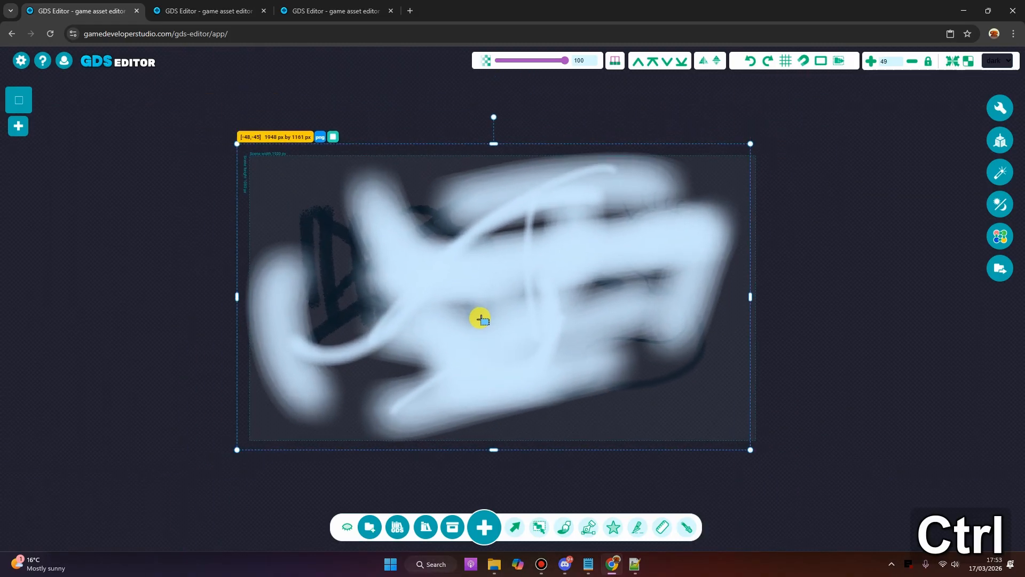
ctrl+scroll(480, 320, up, 1)
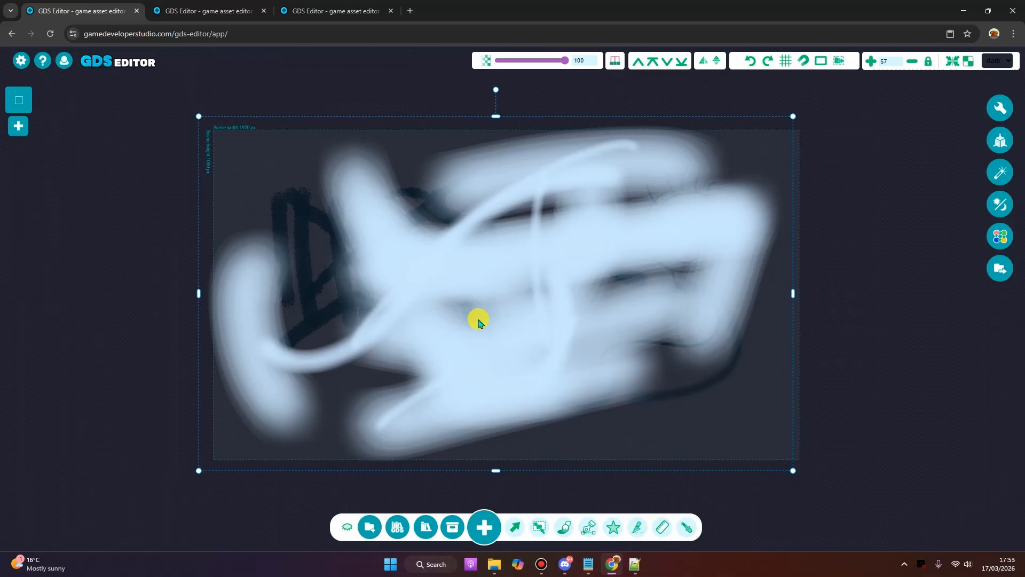
key(Delete)
ctrl+scroll(755, 238, up, 1)
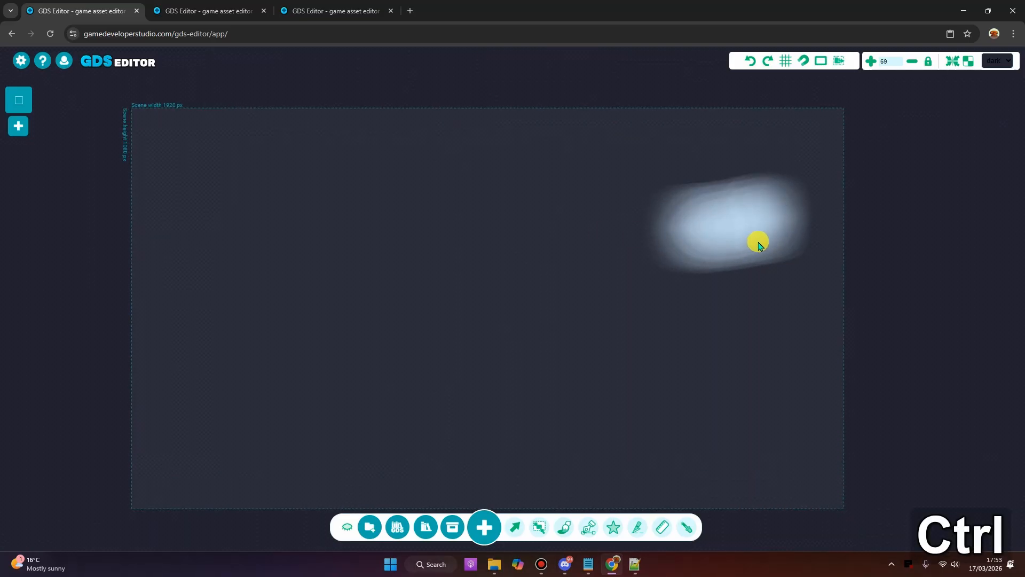
Delete the remaining light blue airbrush stroke from the scene and show the editor in full screen
click(666, 286)
key(Delete)
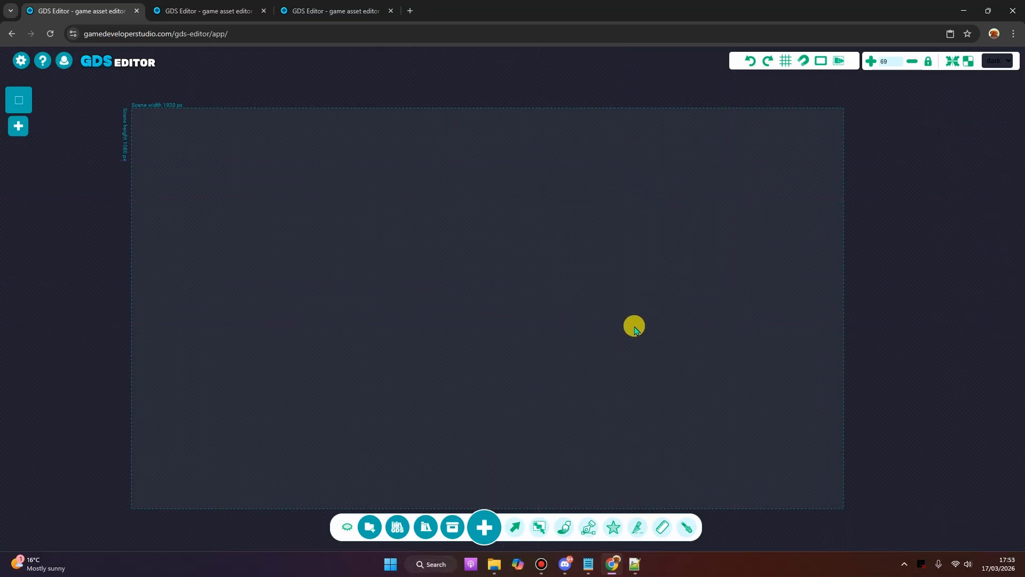
middle_drag(635, 325, 601, 327)
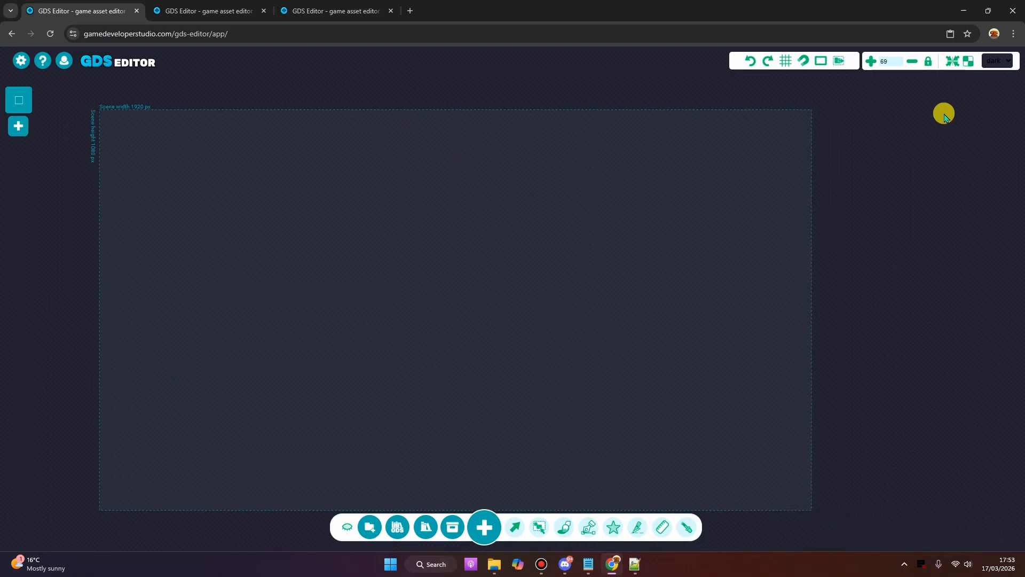
click(1017, 32)
click(988, 244)
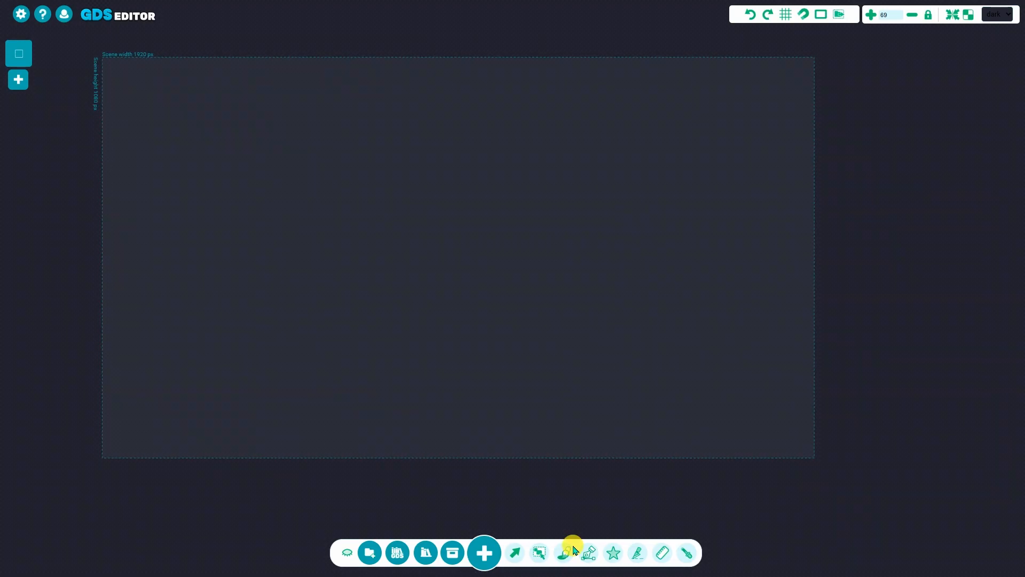
click(566, 555)
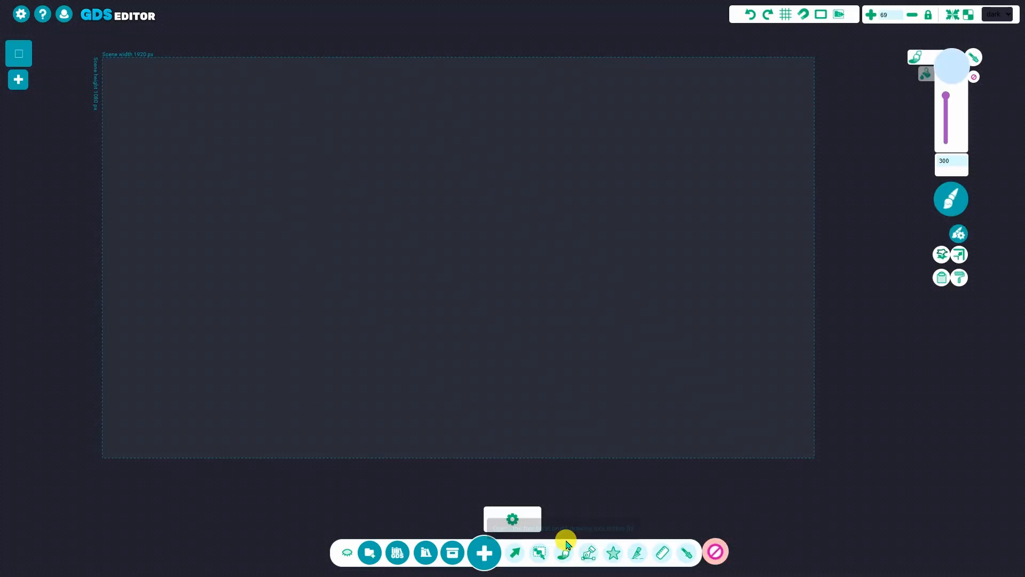
drag(176, 164, 427, 235)
key(ctrl+z)
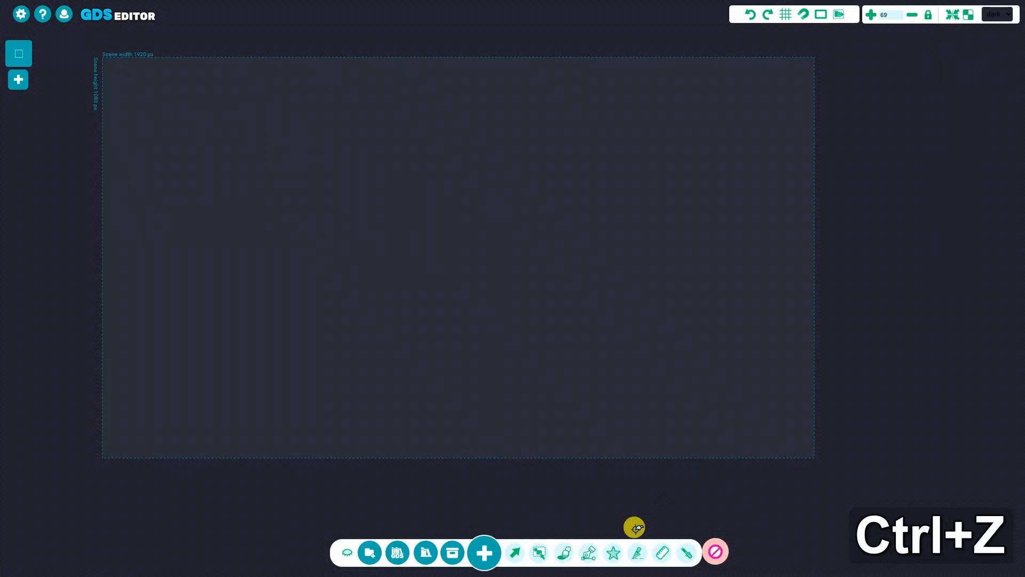
Paint a long horizontal stroke with the Simple round brush at size 69, and delete it from the scene
click(565, 553)
click(953, 215)
click(865, 141)
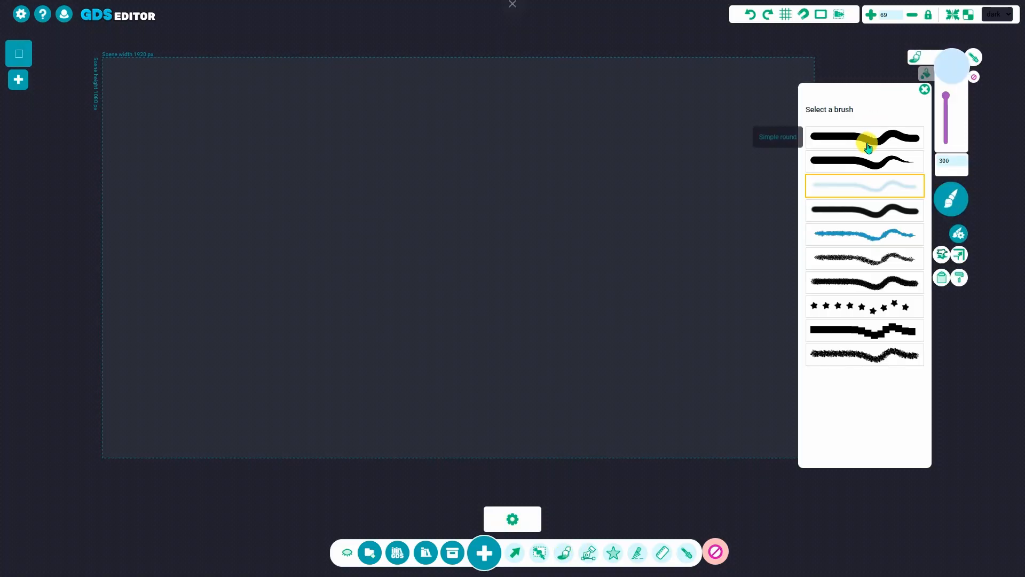
drag(944, 97, 947, 131)
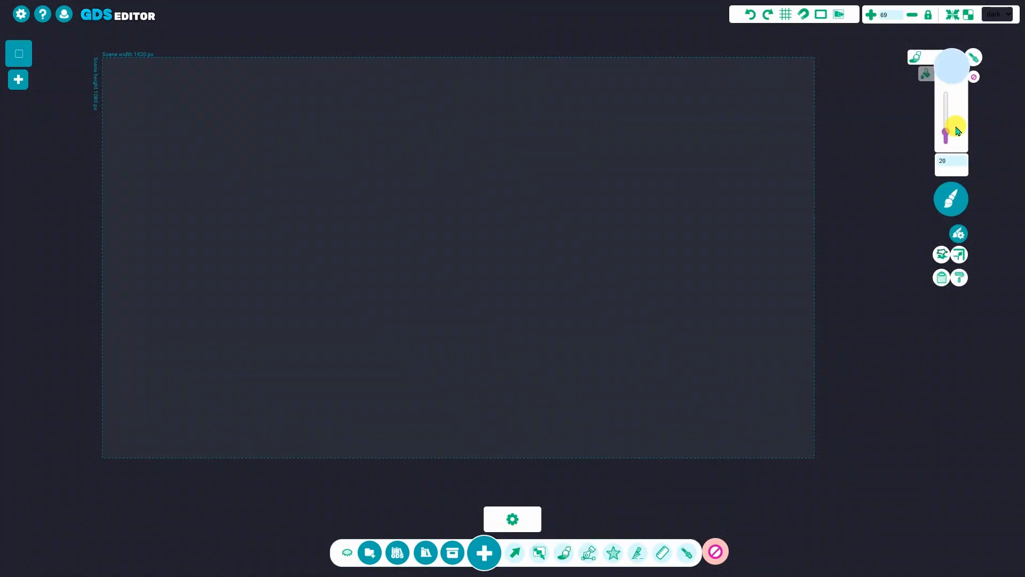
drag(949, 113, 947, 109)
mouse_move(303, 180)
mouse_down()
mouse_move(434, 169)
mouse_move(703, 172)
mouse_move(676, 173)
mouse_up()
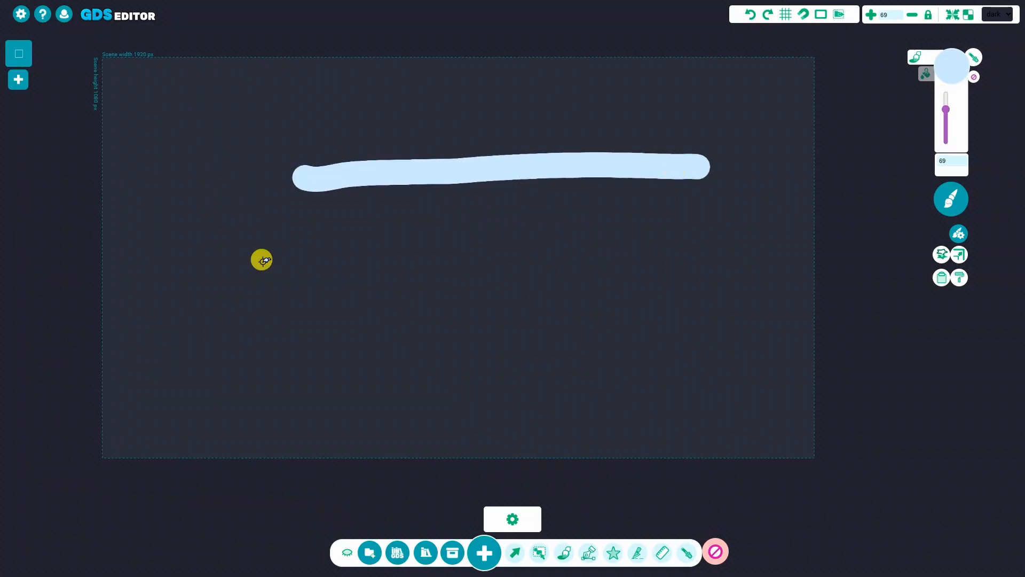
key(ctrl+a)
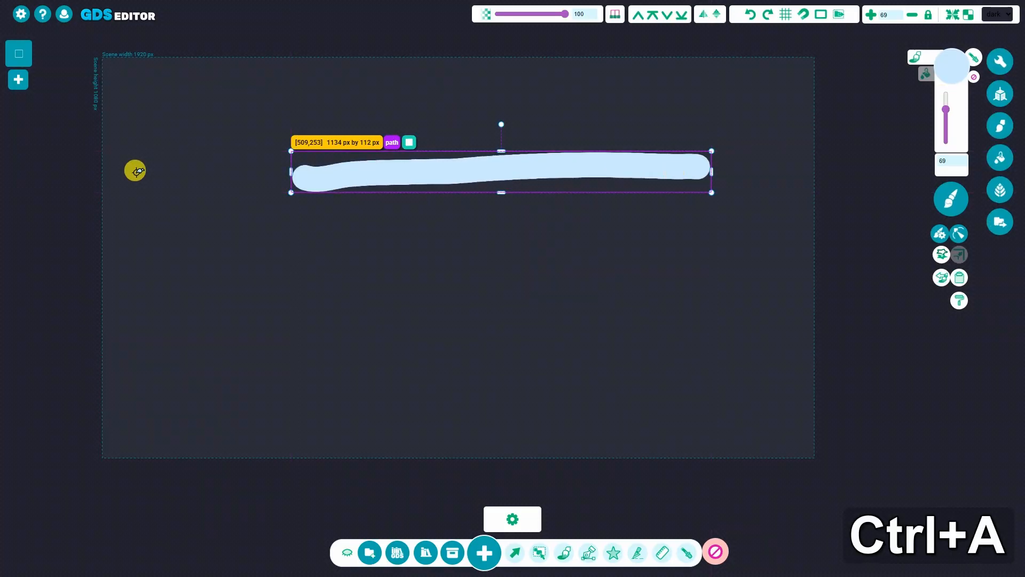
key(Delete)
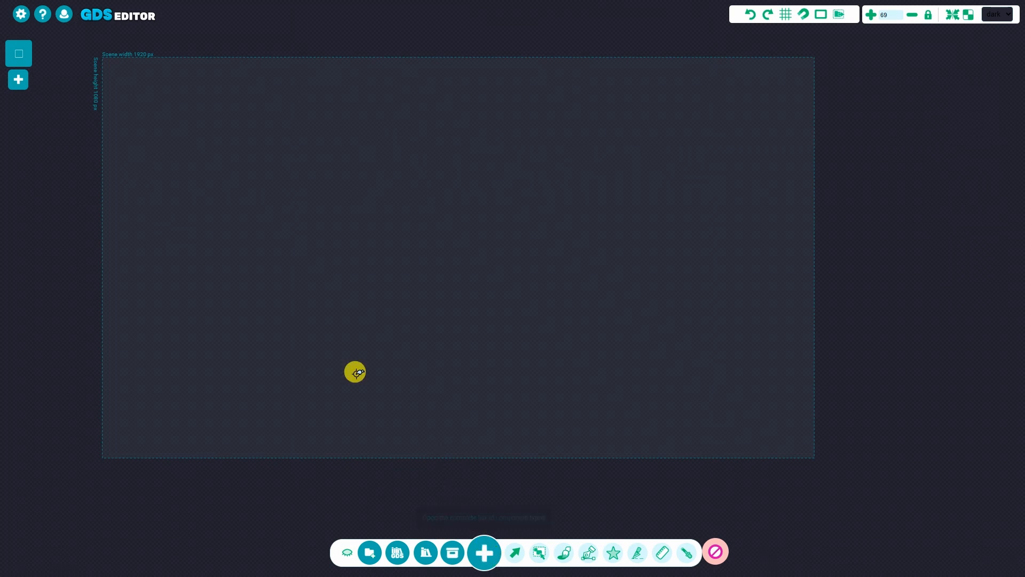
Load greco_brush_scene from the essentials library as a new scene and paint a short simple round stroke below the patterns
click(484, 554)
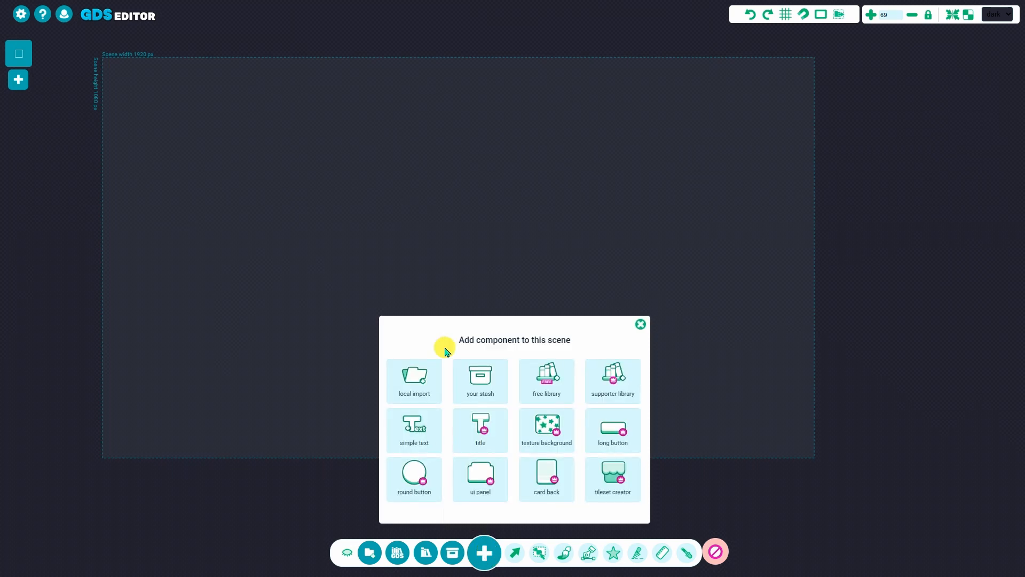
click(548, 378)
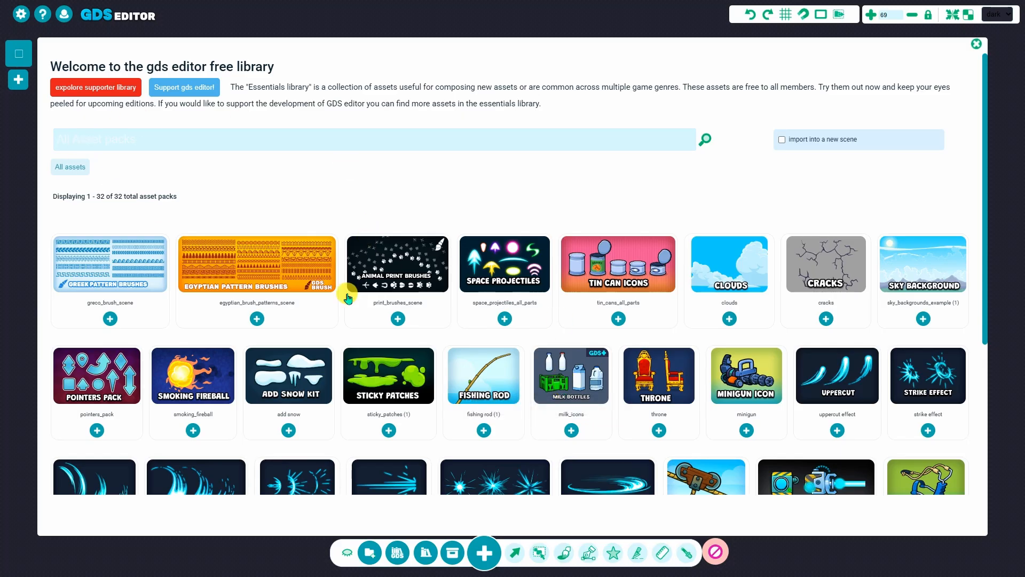
click(432, 554)
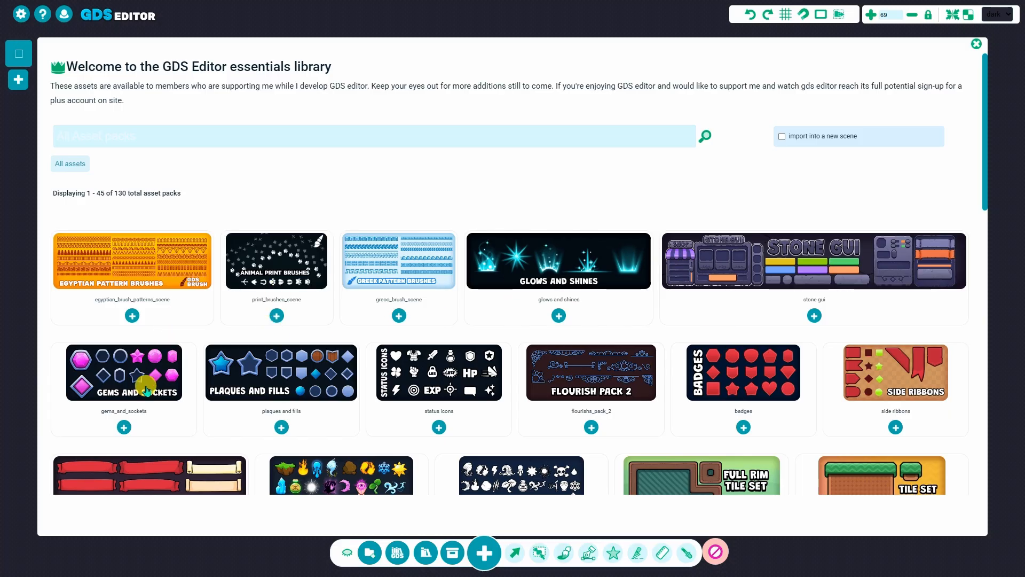
click(407, 272)
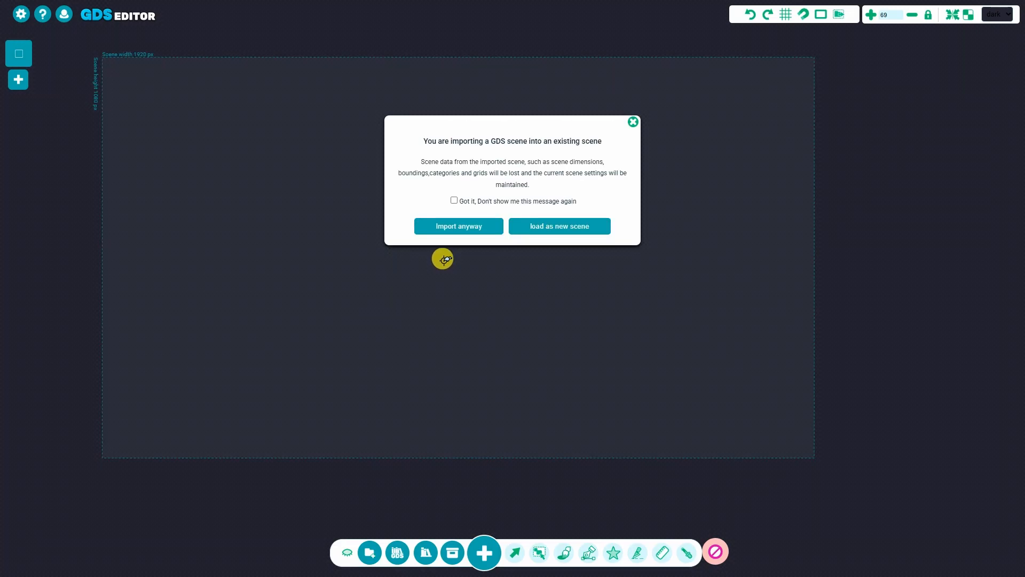
click(541, 229)
drag(377, 415, 369, 463)
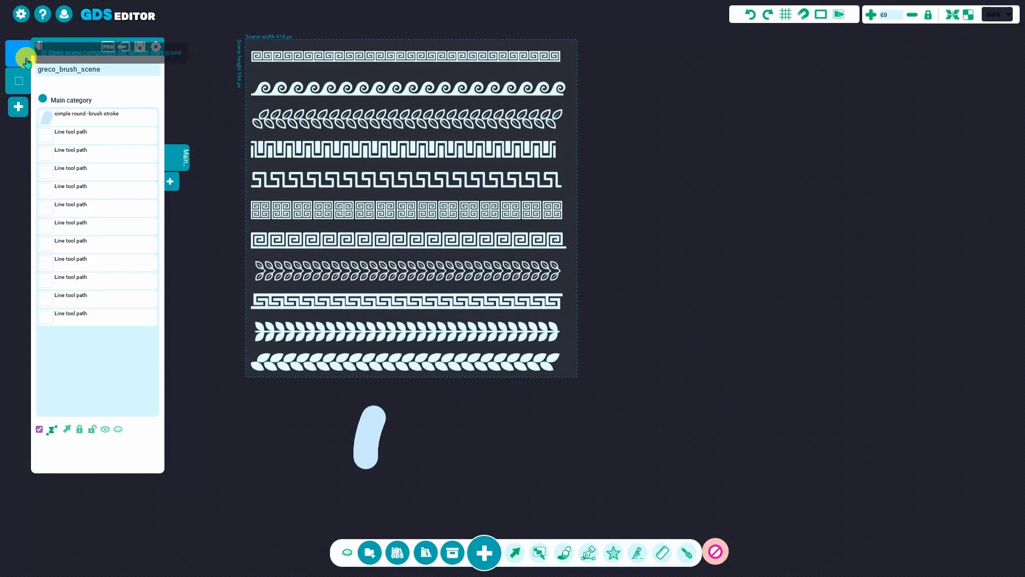
Return to the default start scene and load the parchment GUI kit from the essentials library as another scene
click(20, 82)
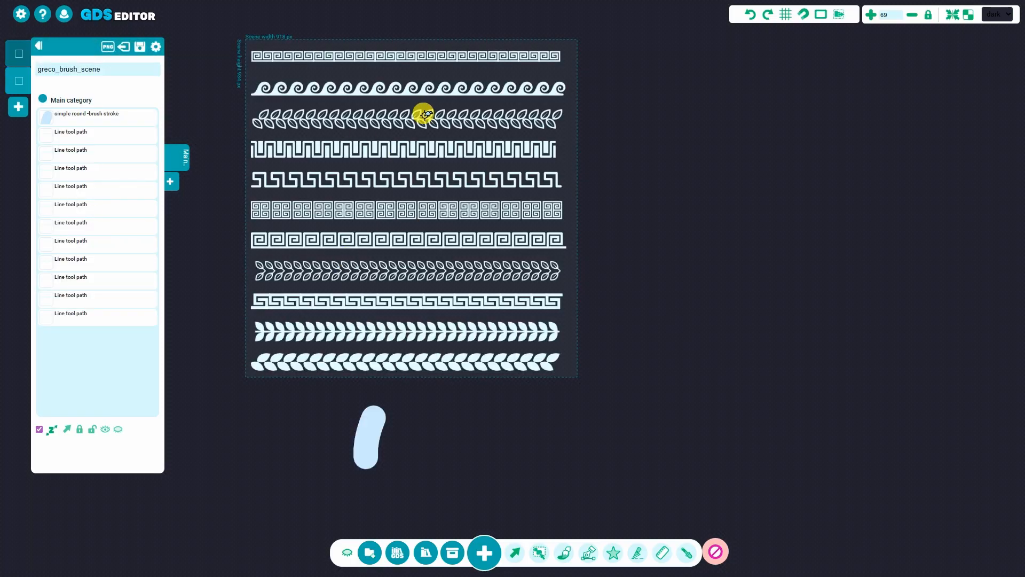
click(26, 55)
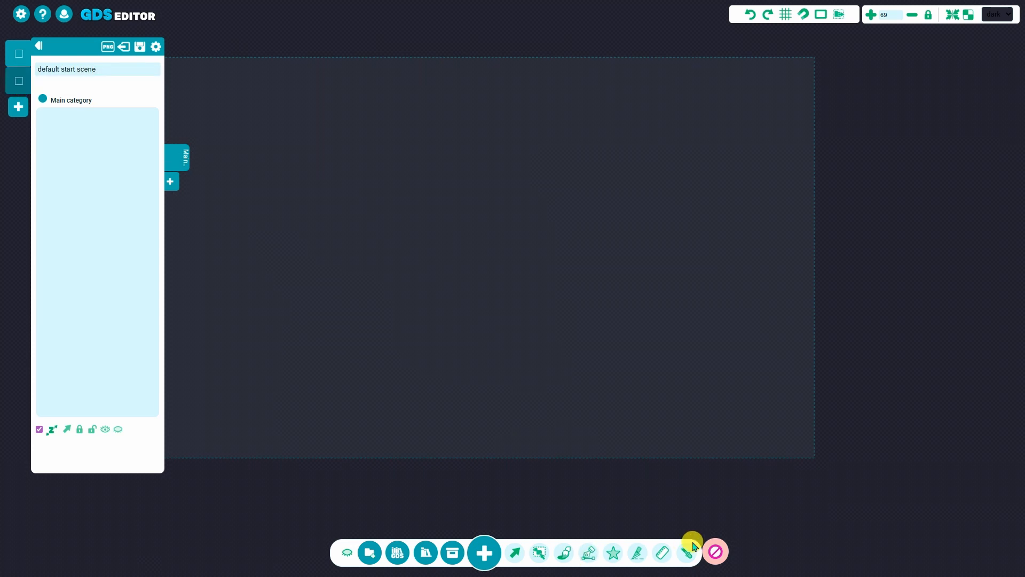
click(435, 558)
drag(998, 169, 1000, 404)
click(827, 317)
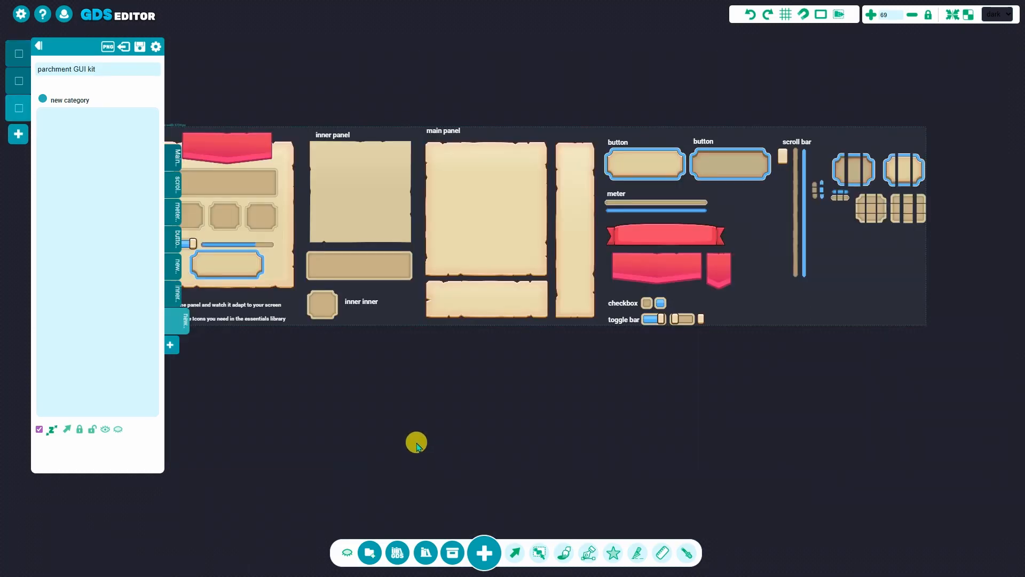
middle_drag(427, 366, 426, 421)
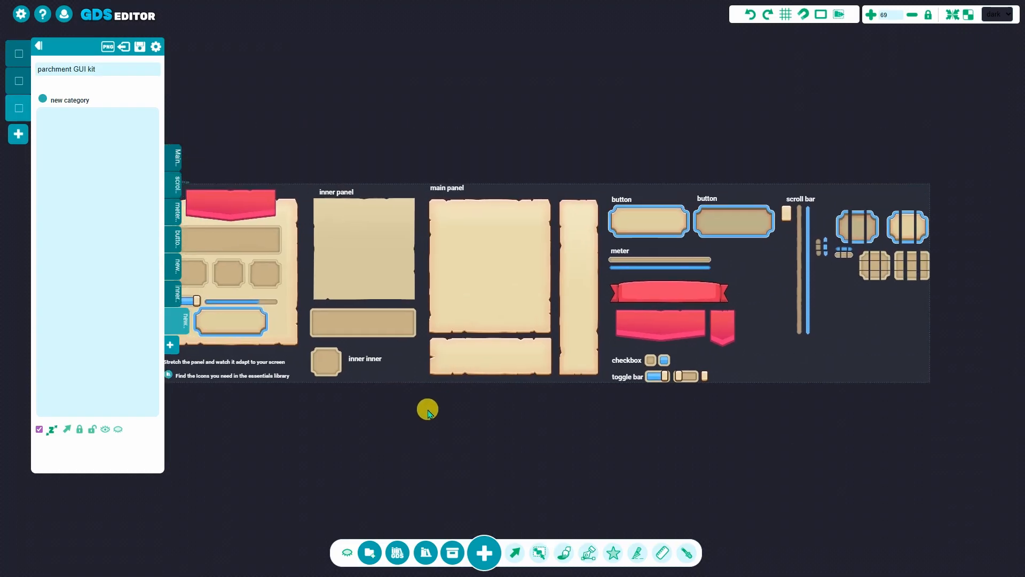
scroll(559, 306, up, 3)
scroll(559, 306, up, 2)
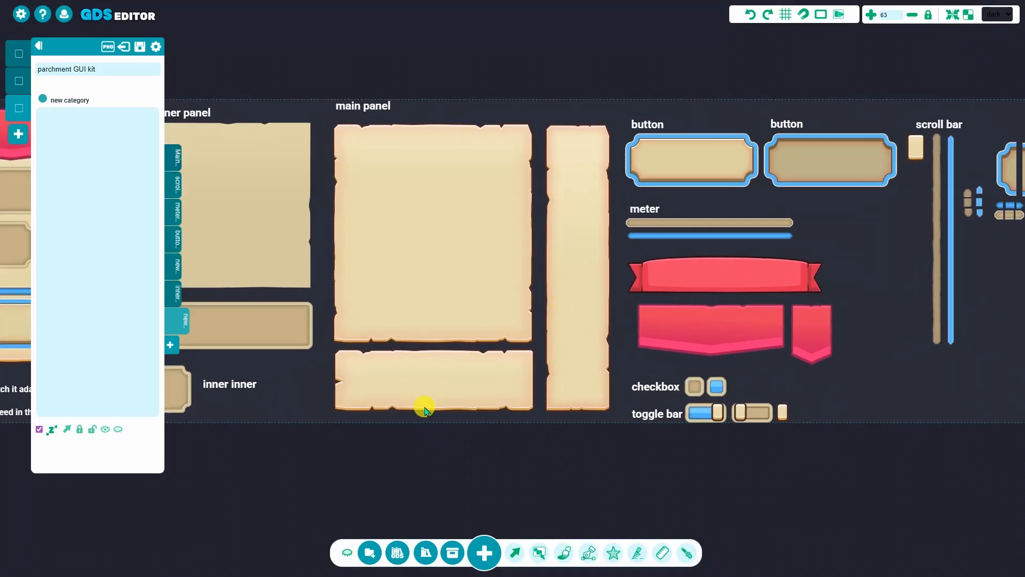
In greco_brush_scene, change the brush of the square spiral line at 0,514 to greco_laurel_dark
click(18, 81)
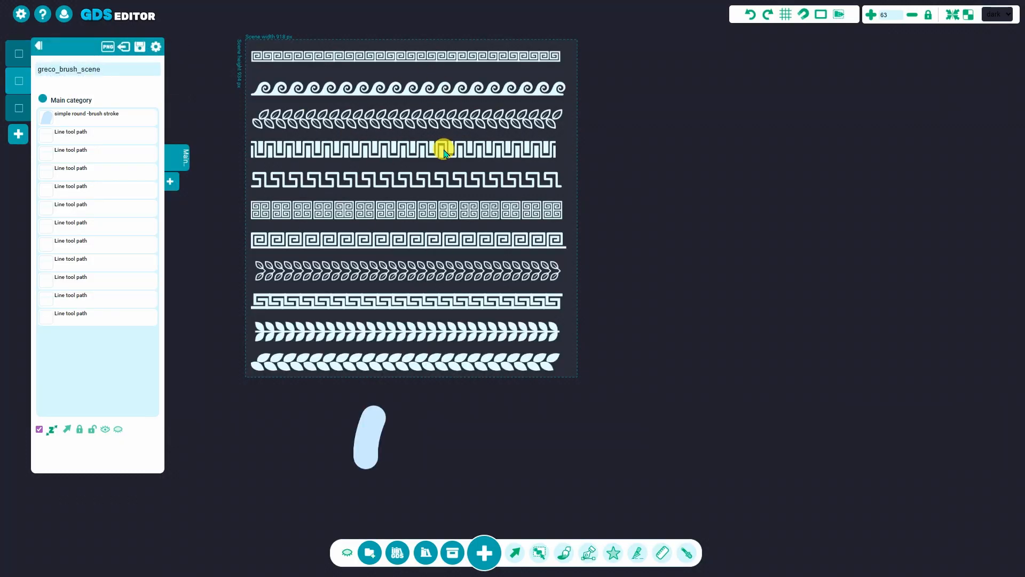
click(521, 240)
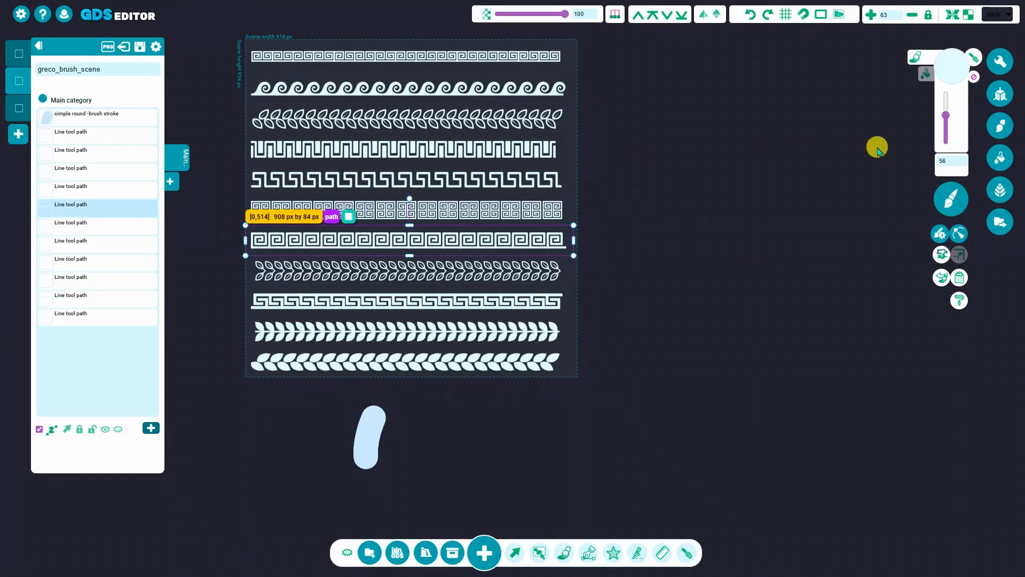
click(951, 209)
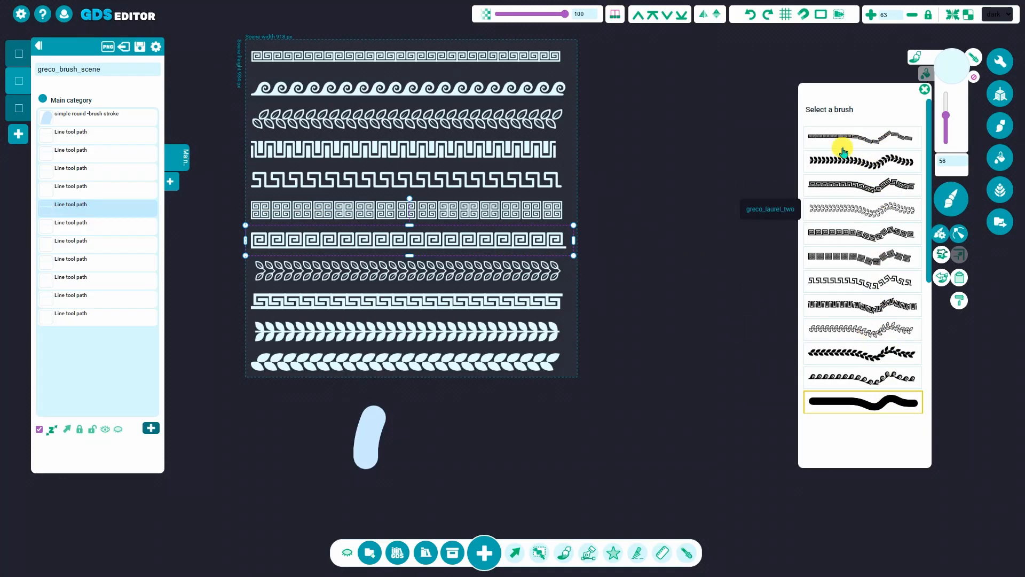
click(858, 170)
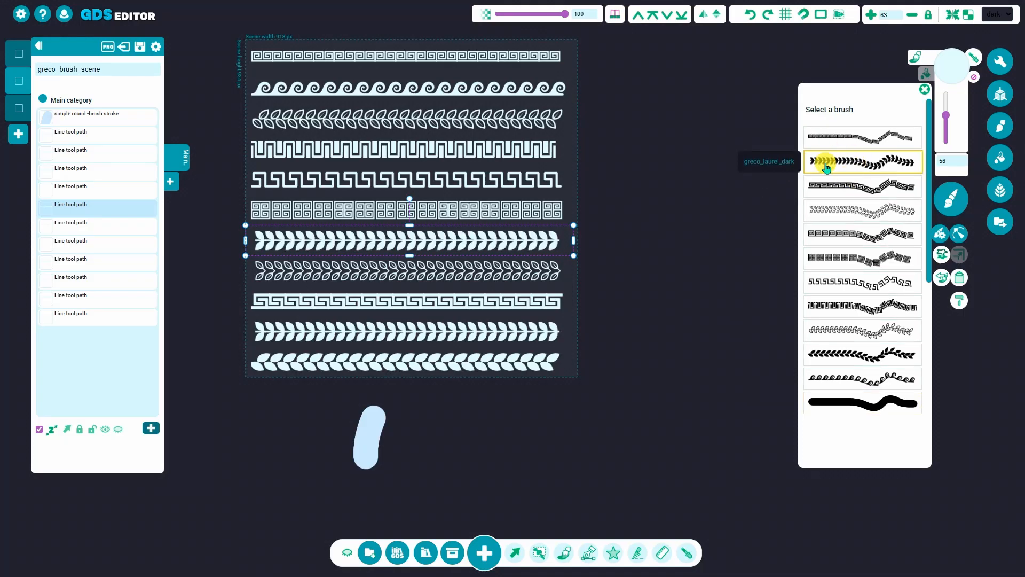
Paint four curved laurel strokes beside the pattern scene with the greco_laurel_dark brush at size 69
click(589, 552)
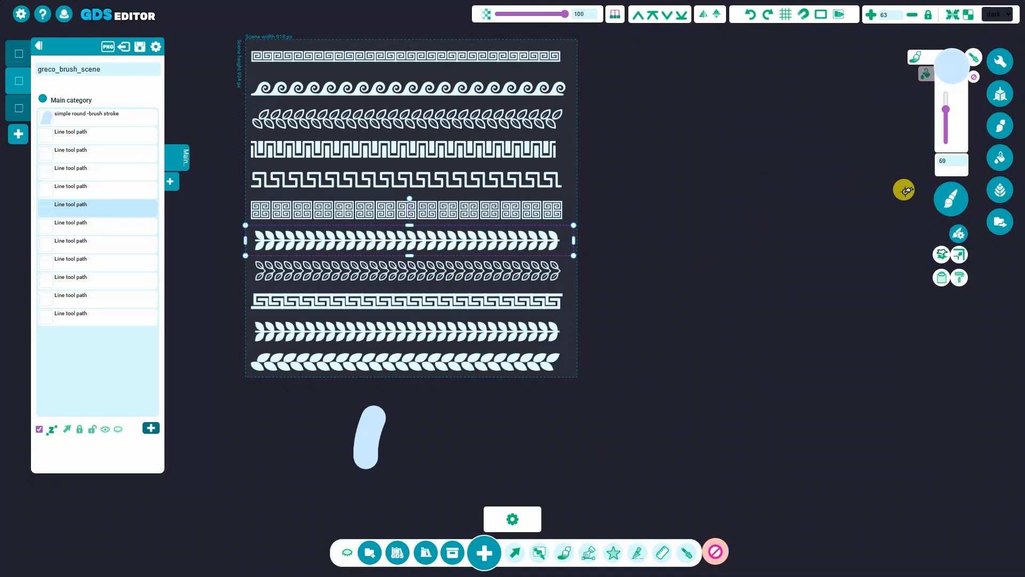
click(951, 207)
click(860, 168)
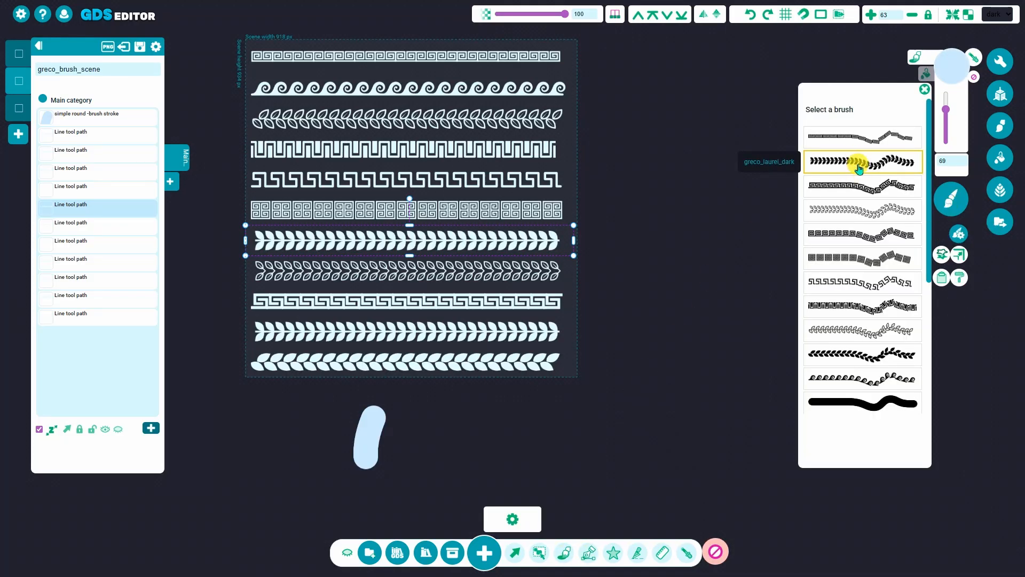
mouse_move(620, 340)
mouse_down()
mouse_move(689, 268)
mouse_move(726, 162)
mouse_move(647, 130)
mouse_up()
mouse_move(806, 259)
mouse_down()
mouse_move(671, 412)
mouse_move(578, 491)
mouse_up()
mouse_move(740, 88)
mouse_down()
mouse_move(819, 110)
mouse_move(876, 238)
mouse_up()
click(843, 376)
drag(783, 363, 590, 423)
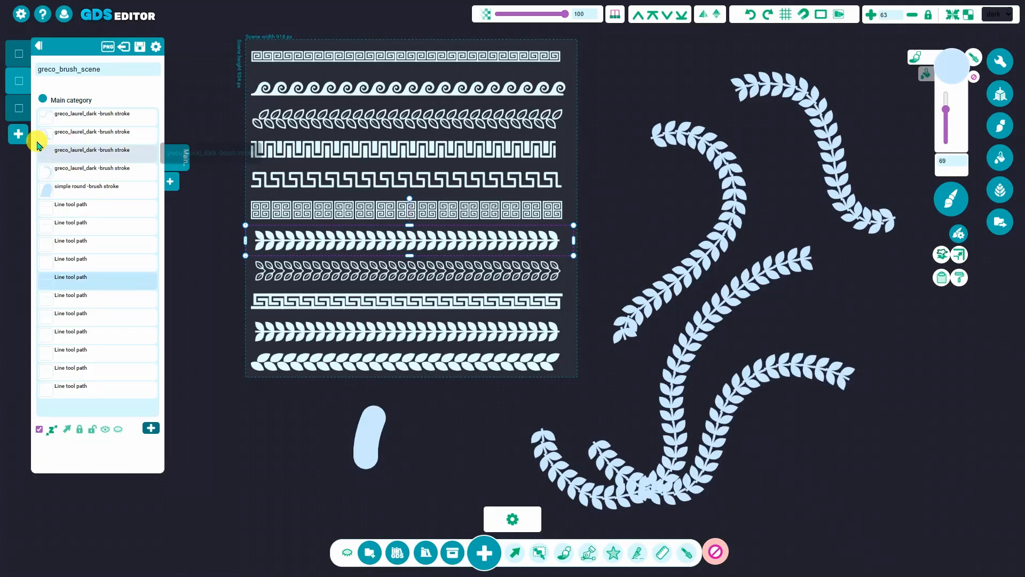
In the parchment GUI kit scene, choose the greco_spiral_01 brush and set its colour to dark red-brown #8d2a0b
click(15, 111)
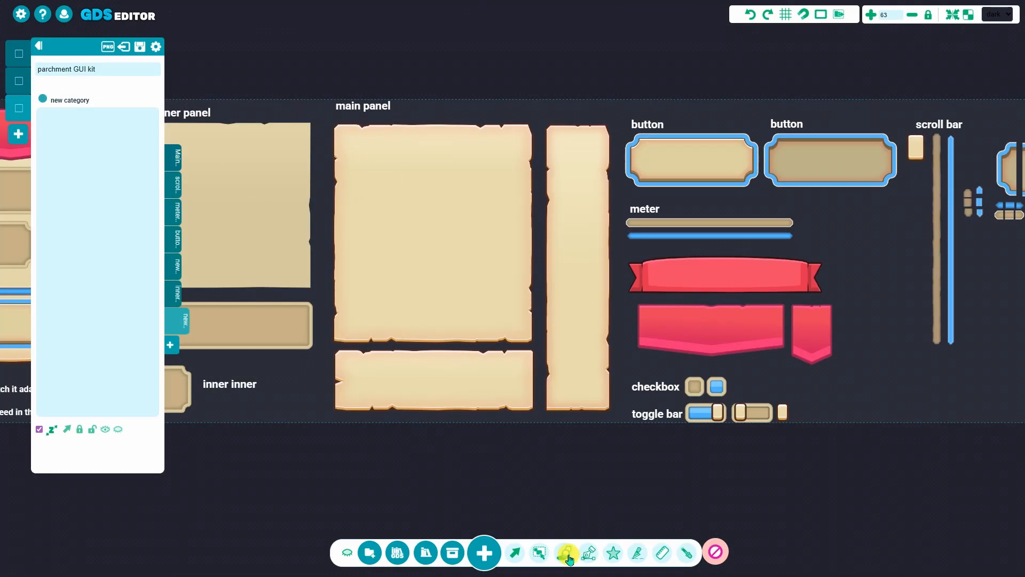
click(567, 556)
click(963, 195)
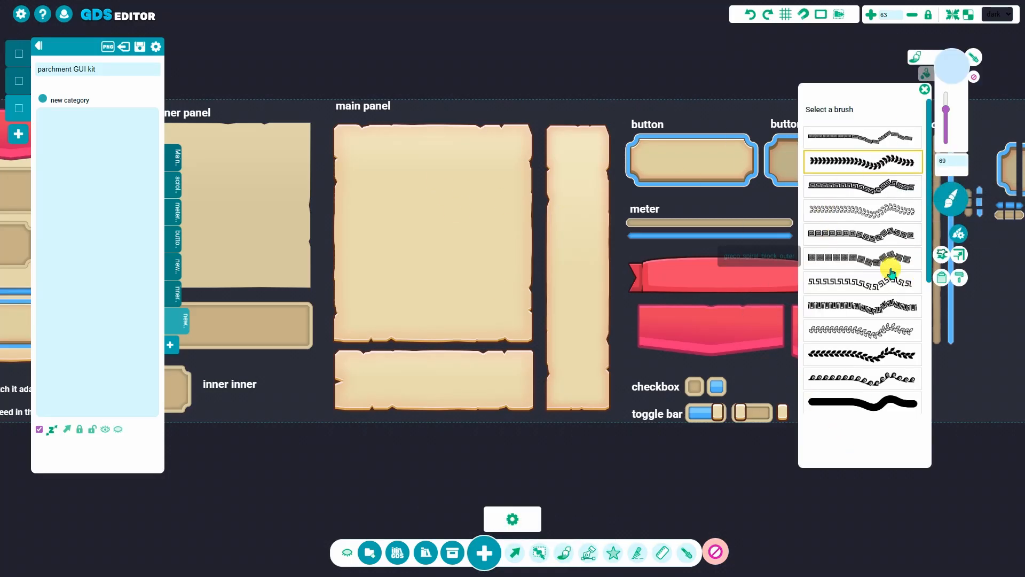
scroll(926, 262, down, 1)
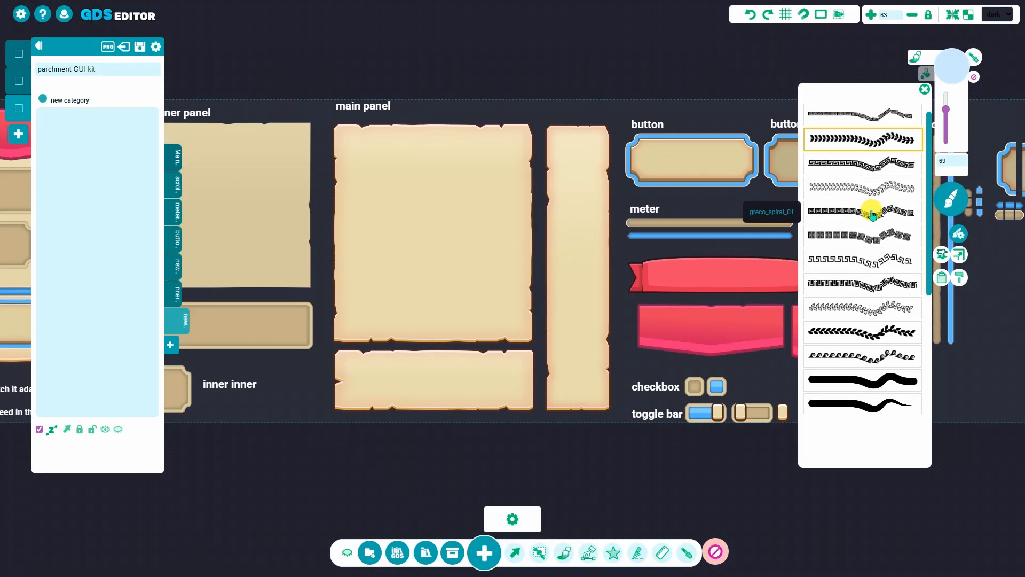
click(955, 78)
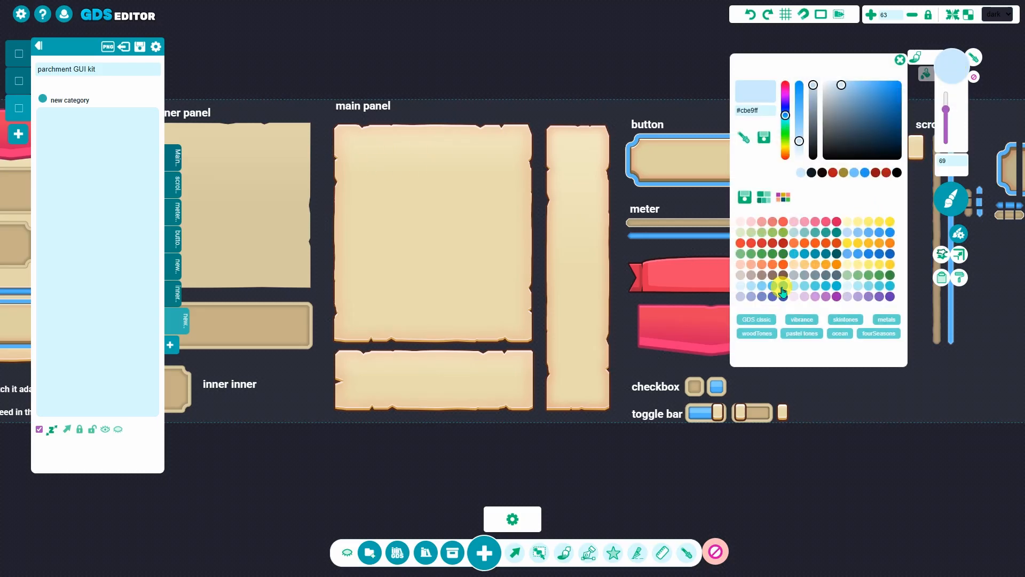
click(784, 266)
click(892, 116)
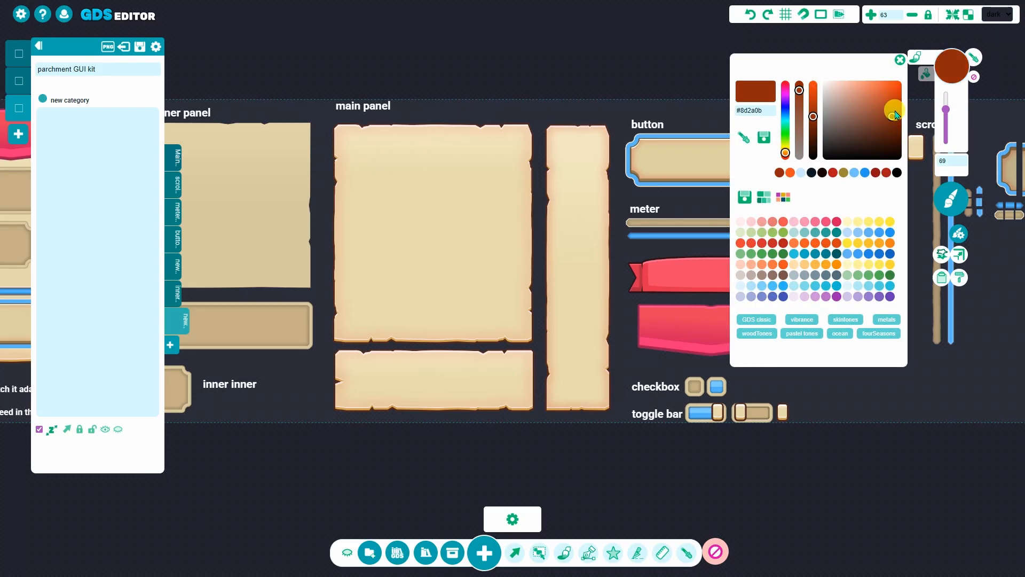
click(902, 60)
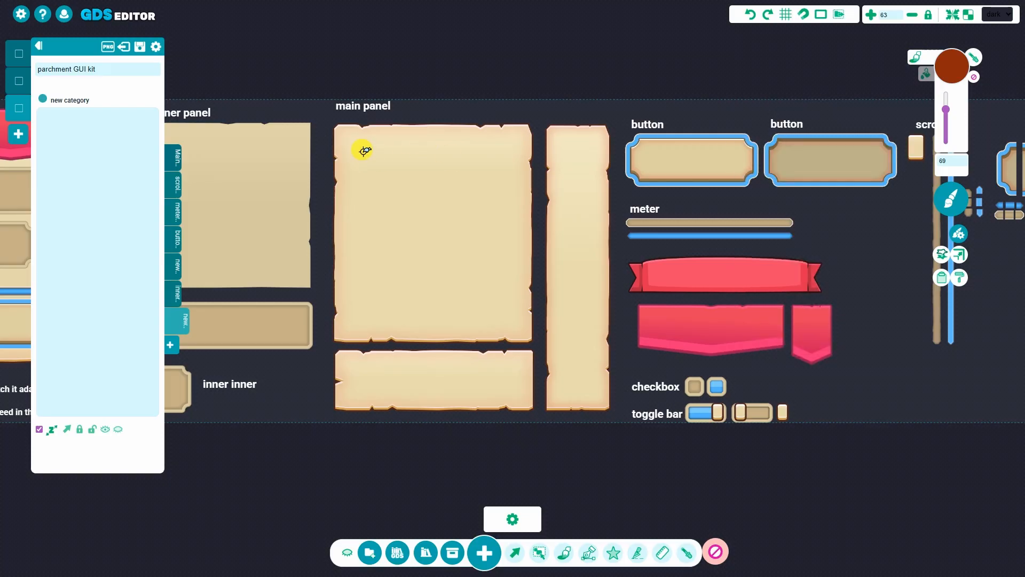
Try painting a greco_spiral_01 stroke along the top edge of the main panel, and undo it
key(alt)
drag(381, 140, 532, 139)
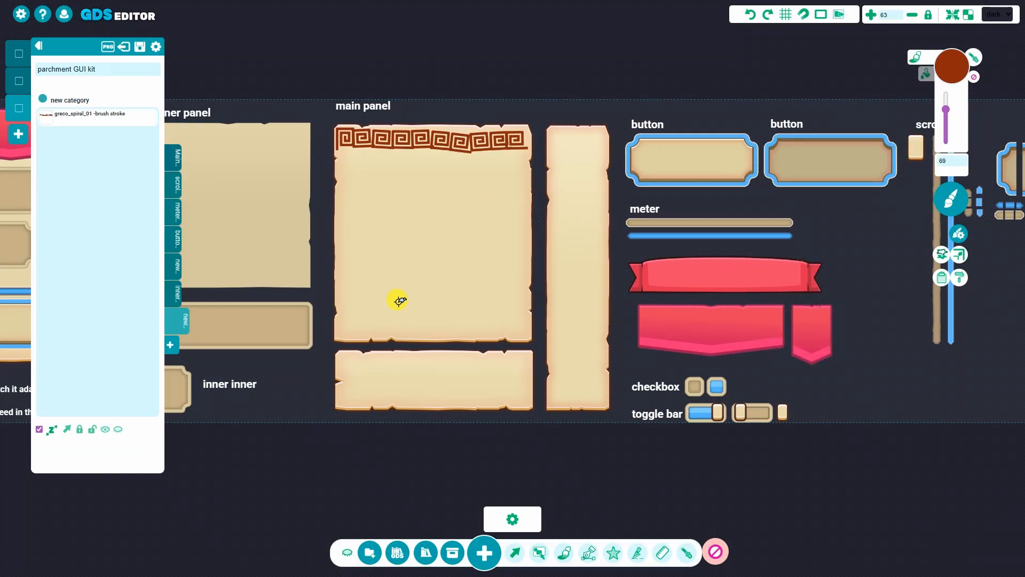
key(ctrl+z)
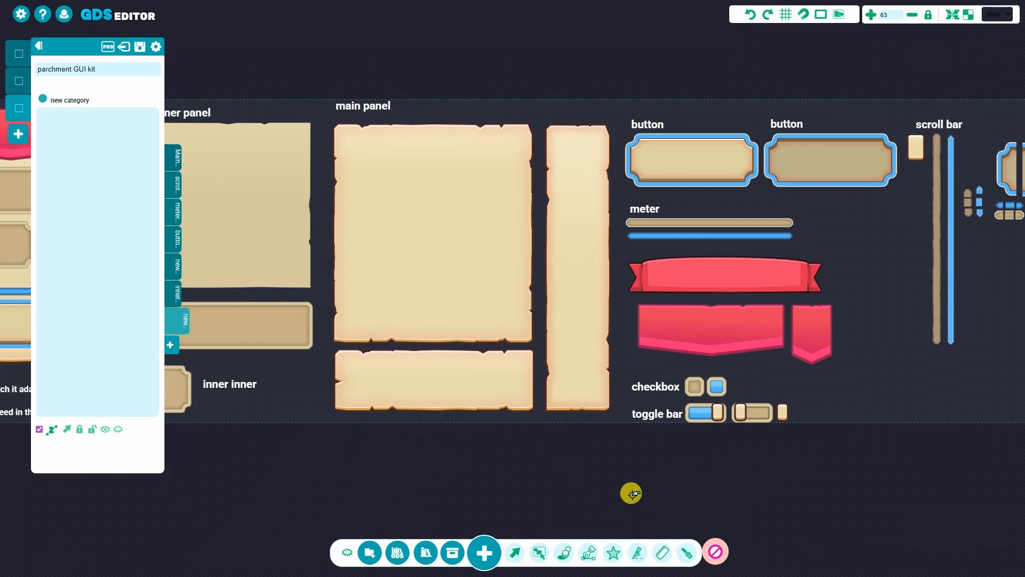
Paint a straight greco_spiral_01 stroke along the top edge of the main panel, at size 40 and 18 opacity
key(alt)
drag(355, 144, 518, 140)
key(s)
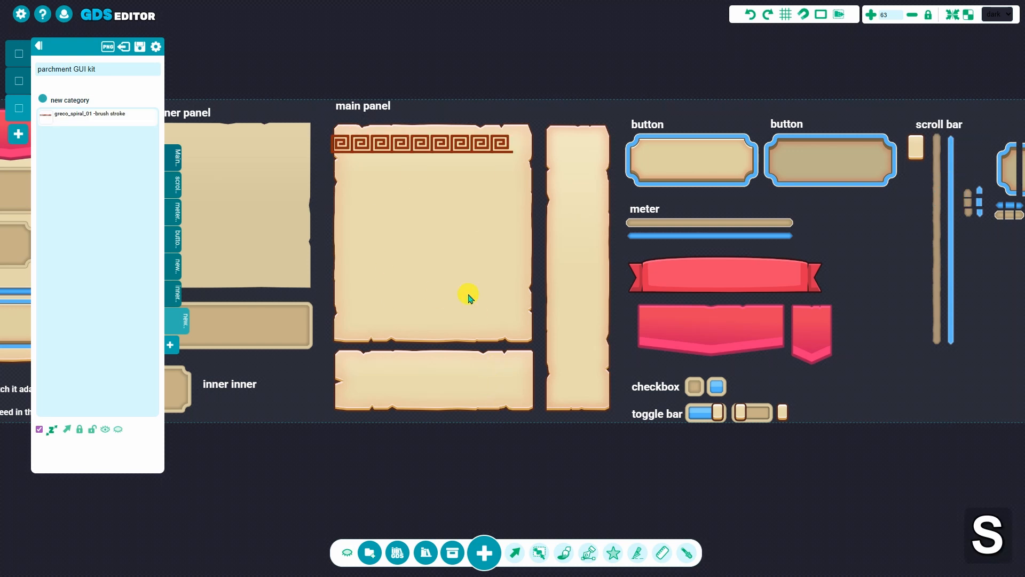
drag(456, 152, 468, 151)
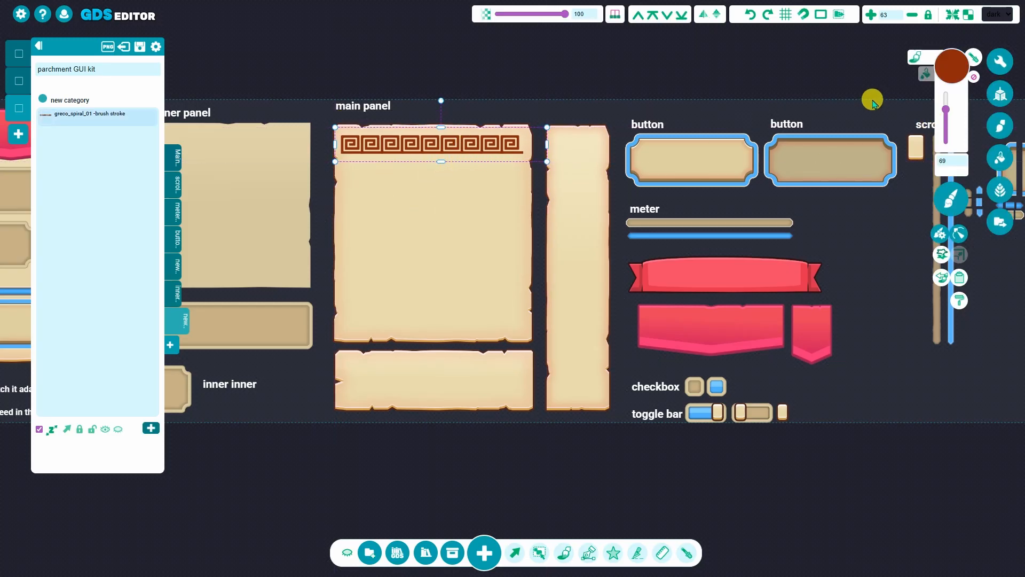
mouse_move(955, 115)
mouse_down()
mouse_move(949, 128)
mouse_move(954, 122)
mouse_up()
drag(505, 146, 499, 145)
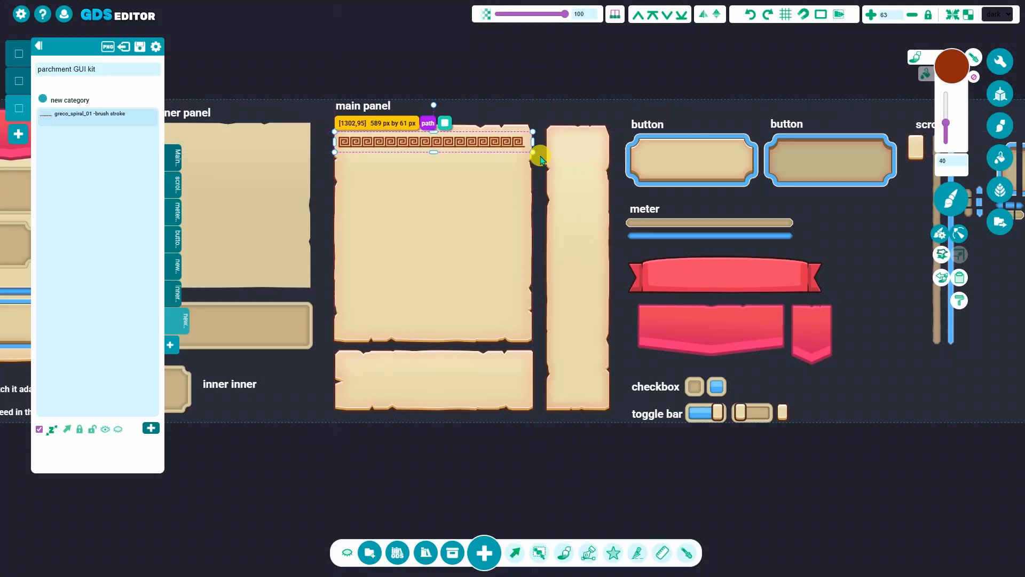
drag(562, 19, 511, 22)
Place a copy of the faded greco_spiral_01 stroke along the bottom edge of the main panel
key(d)
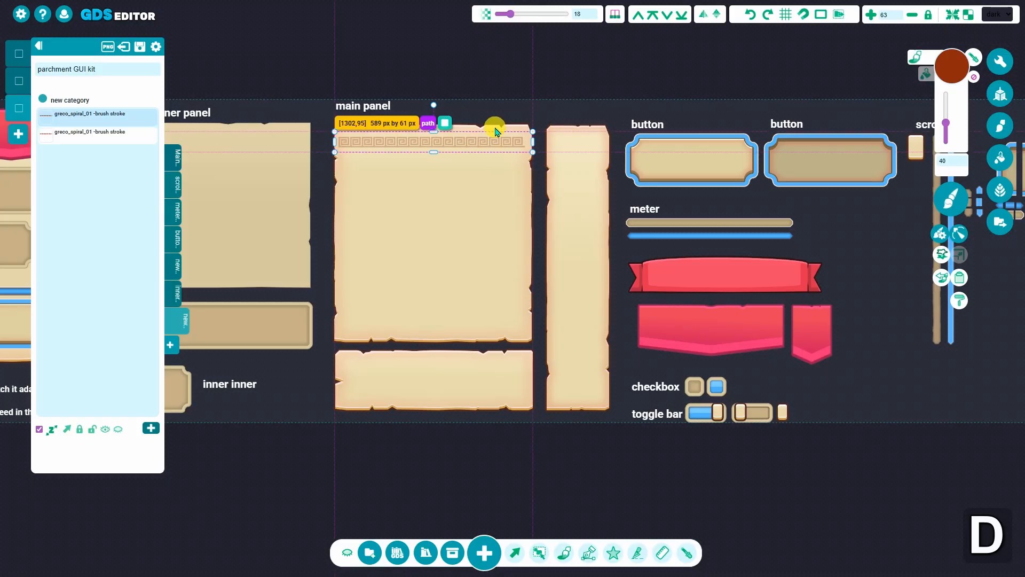
alt+click(502, 162)
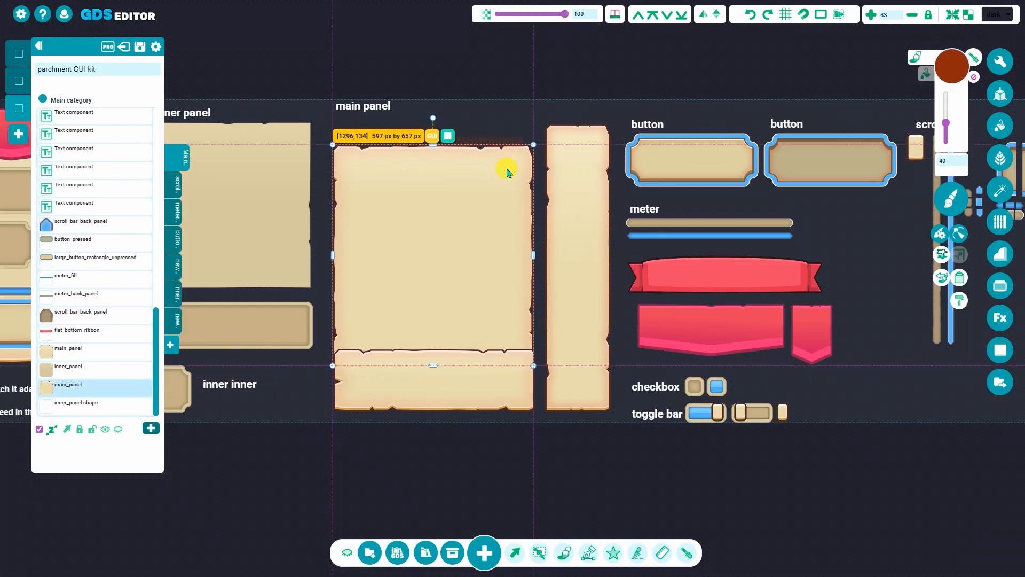
key(ctrl+z)
key(ctrl+z)
click(509, 145)
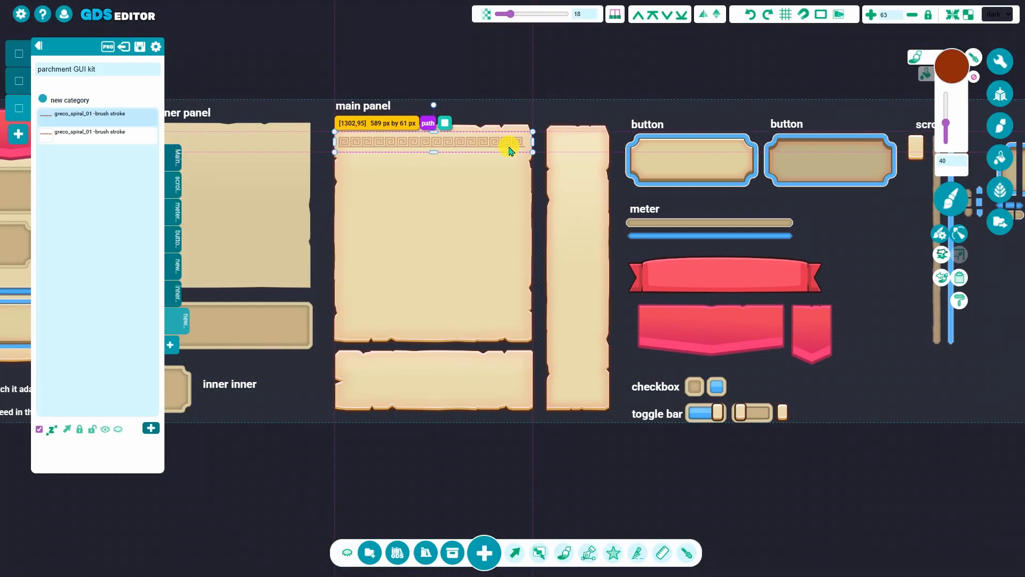
alt+drag(509, 145, 524, 325)
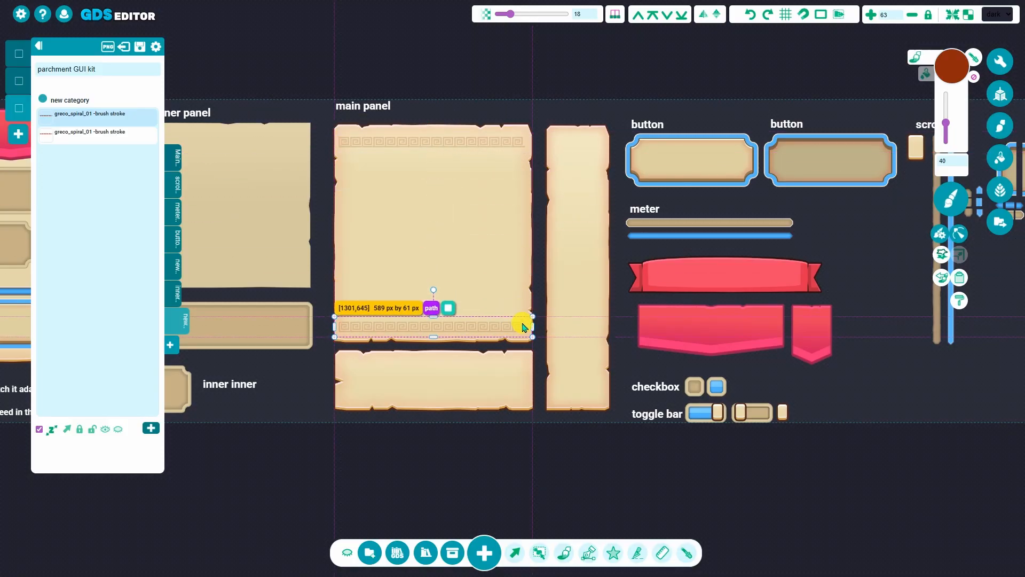
click(540, 486)
click(515, 329)
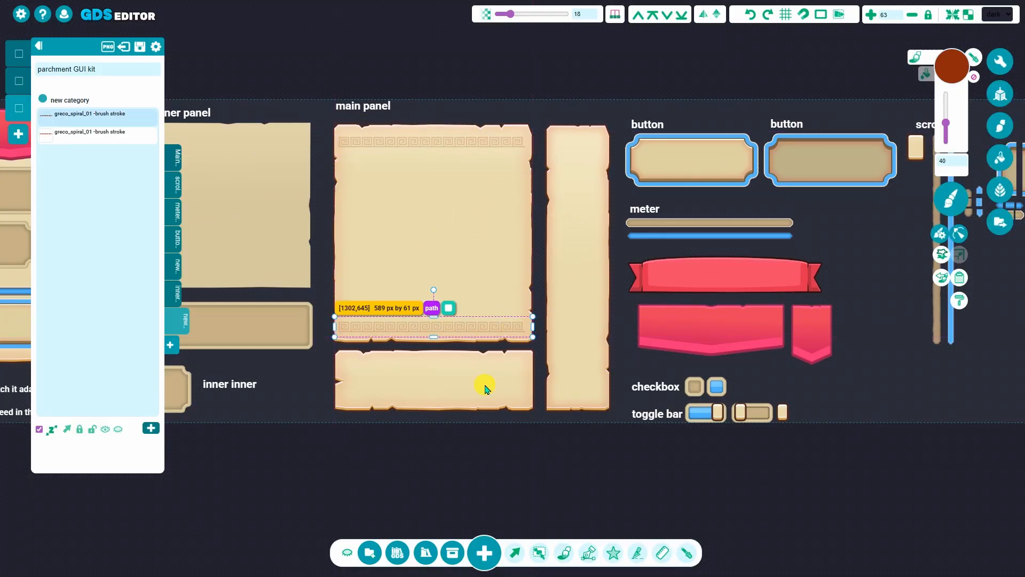
Change the brush of the main panel's top stroke to spiral_wave and set its size to 52
scroll(459, 213, up, 2)
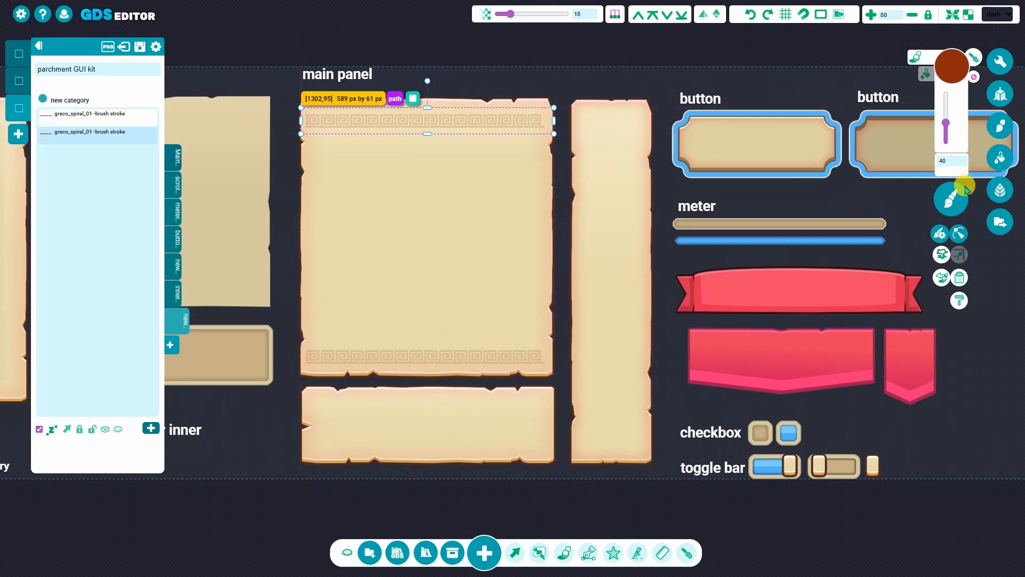
click(951, 199)
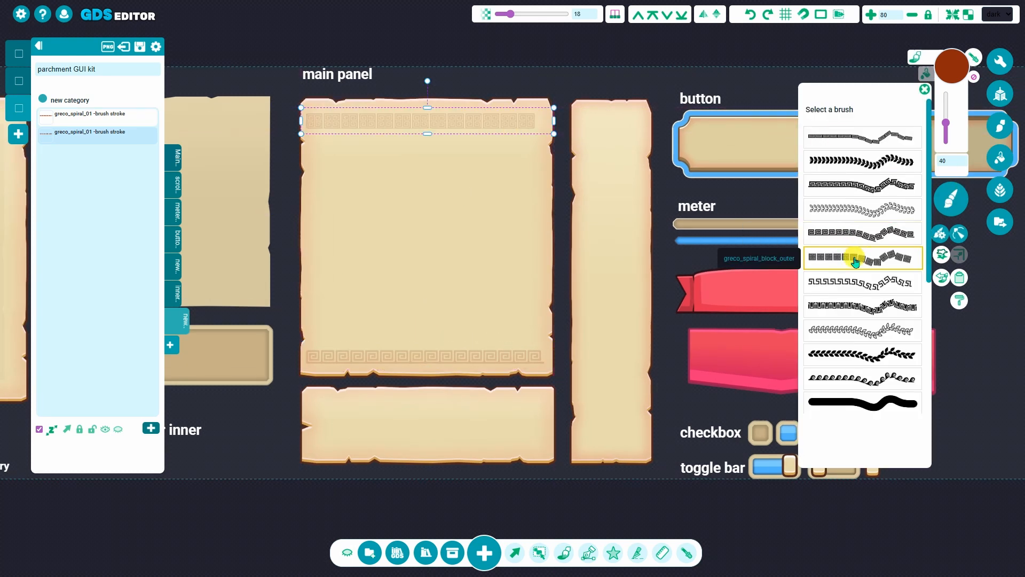
click(865, 378)
click(864, 353)
click(865, 376)
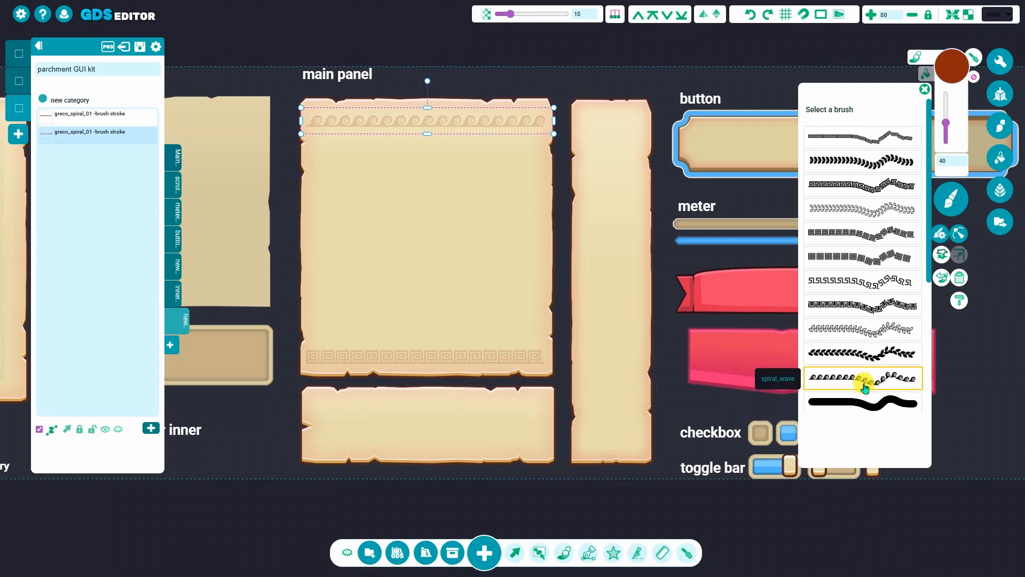
click(513, 121)
drag(946, 124, 947, 119)
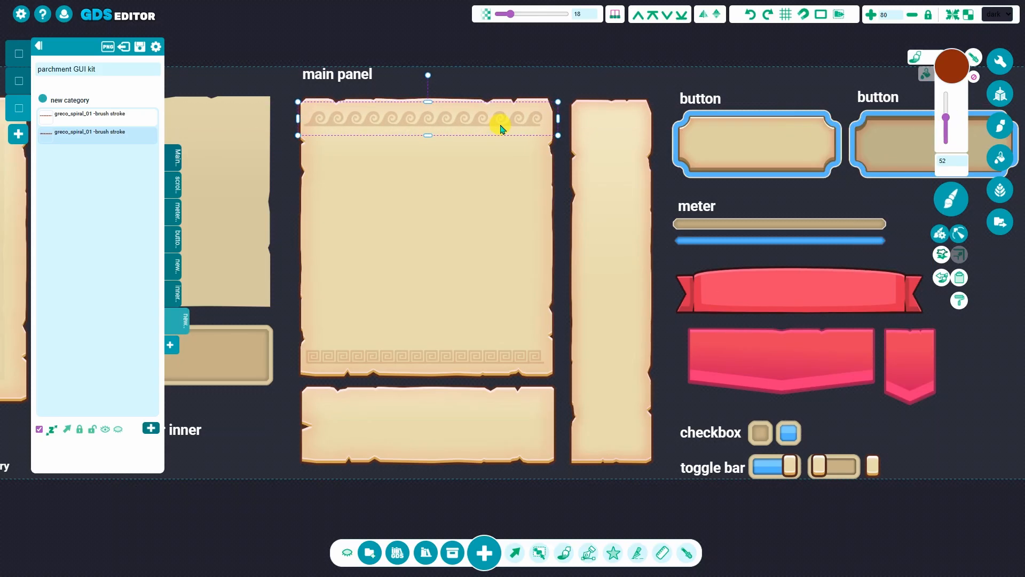
scroll(433, 190, down, 2)
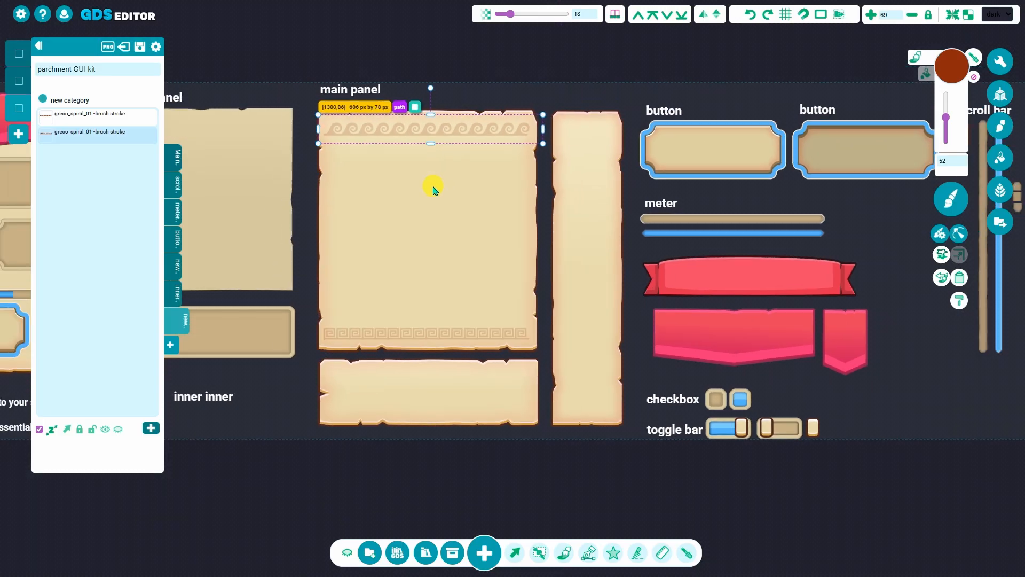
Take up the top stroke's spiral_wave brush and paint wavy strokes above the main panel, across it and below the inner panel
click(951, 199)
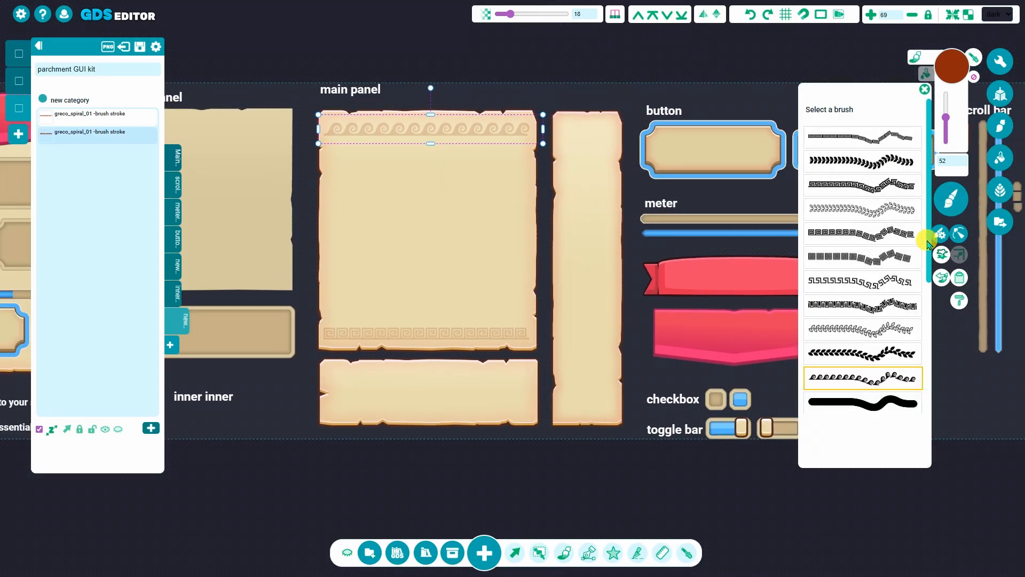
click(941, 277)
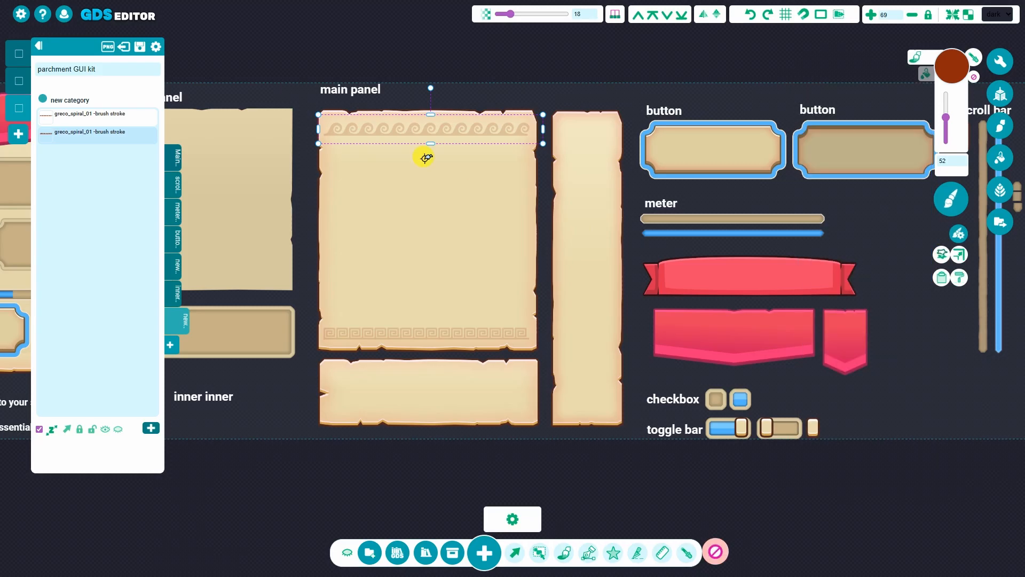
mouse_move(296, 82)
mouse_down()
mouse_move(364, 67)
mouse_move(543, 73)
mouse_up()
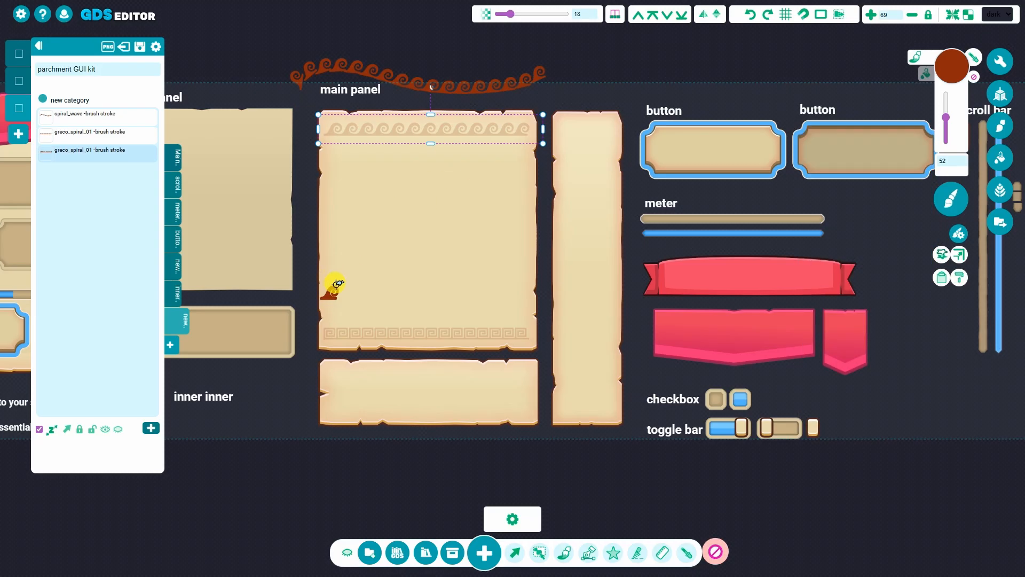
drag(526, 279, 535, 274)
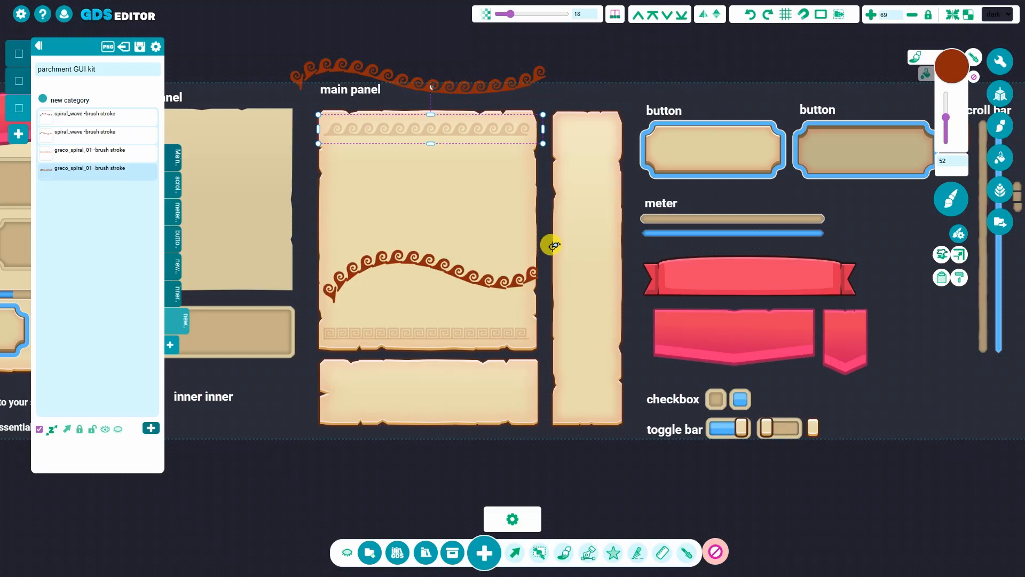
scroll(583, 273, down, 3)
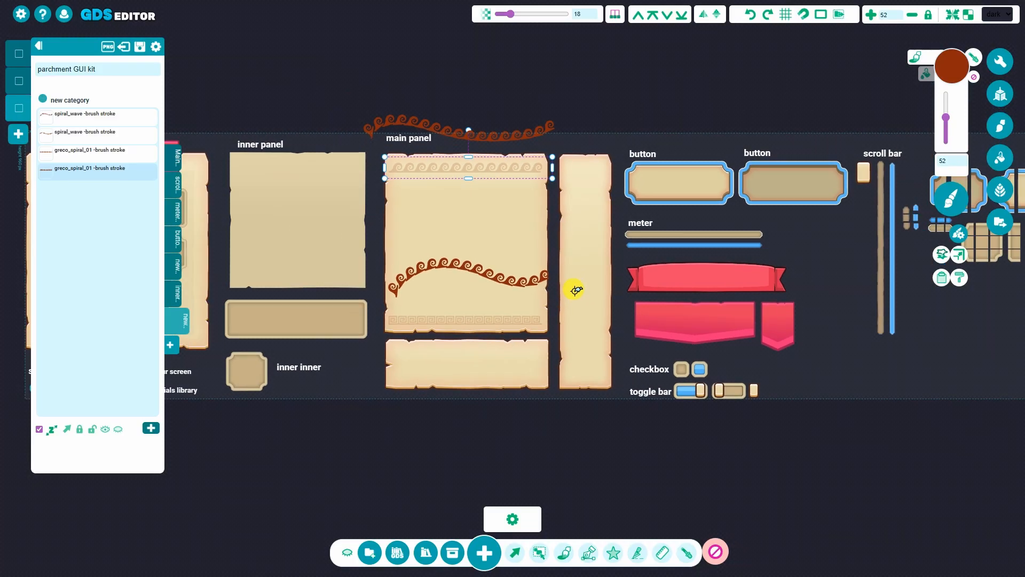
scroll(552, 446, down, 1)
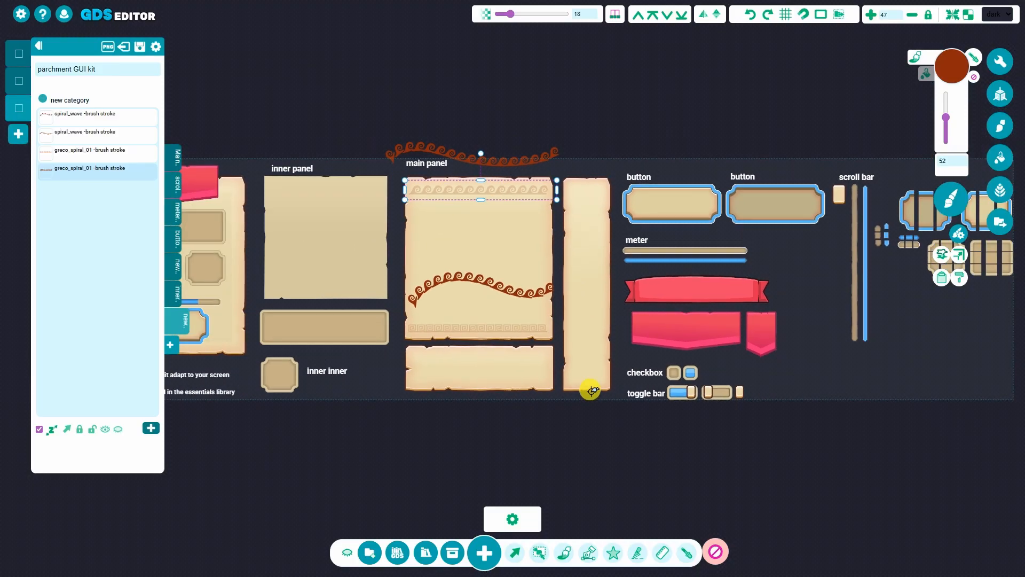
scroll(619, 441, up, 2)
mouse_move(255, 447)
mouse_down()
mouse_move(332, 422)
mouse_move(398, 435)
mouse_up()
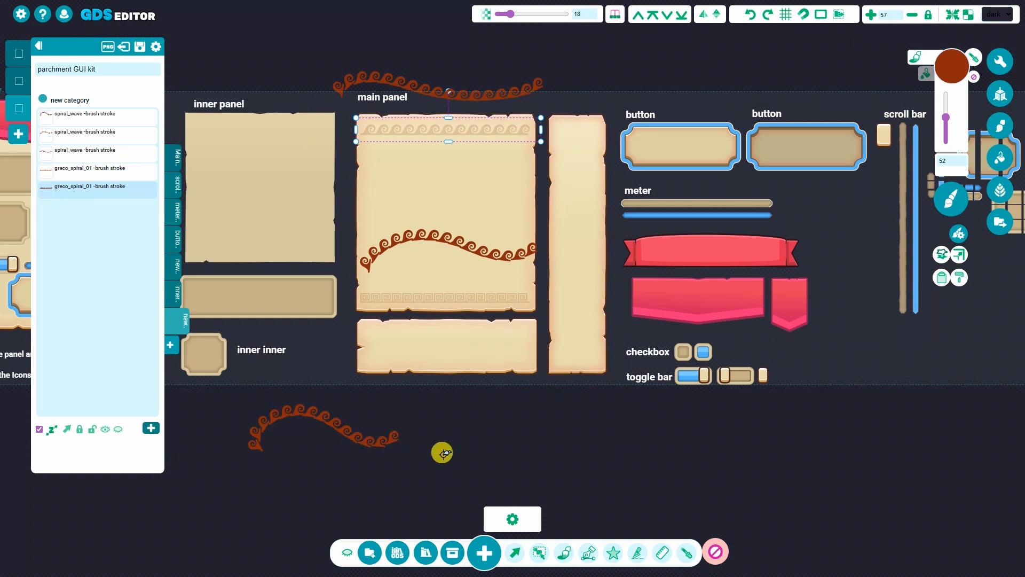
Draw a circle about 424 px in diameter over the tall panel and the red ribbon
click(613, 562)
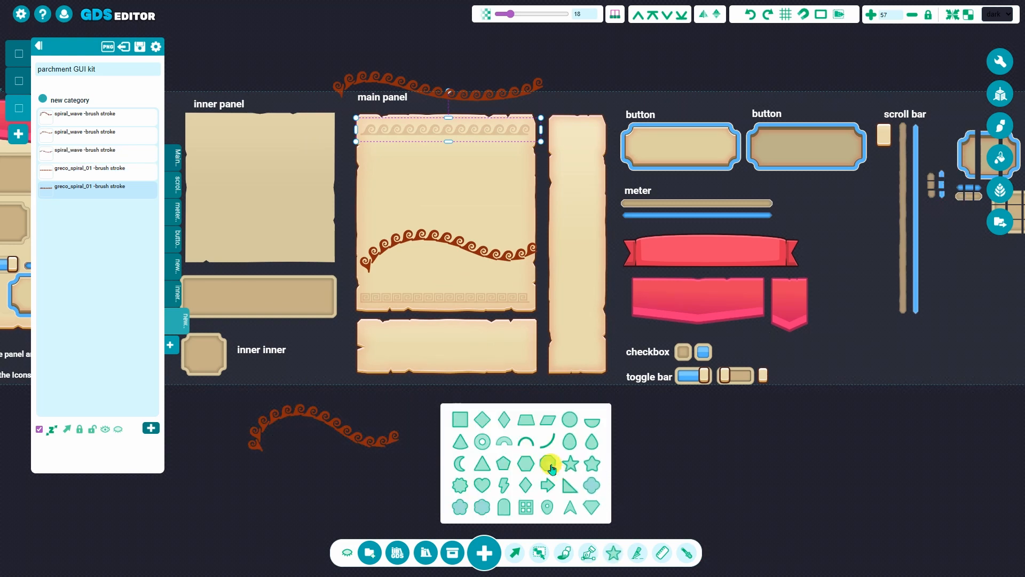
click(570, 419)
drag(513, 306, 628, 250)
Copy the brush of the wavy stroke above the main panel, and remove the circle's fill
click(531, 95)
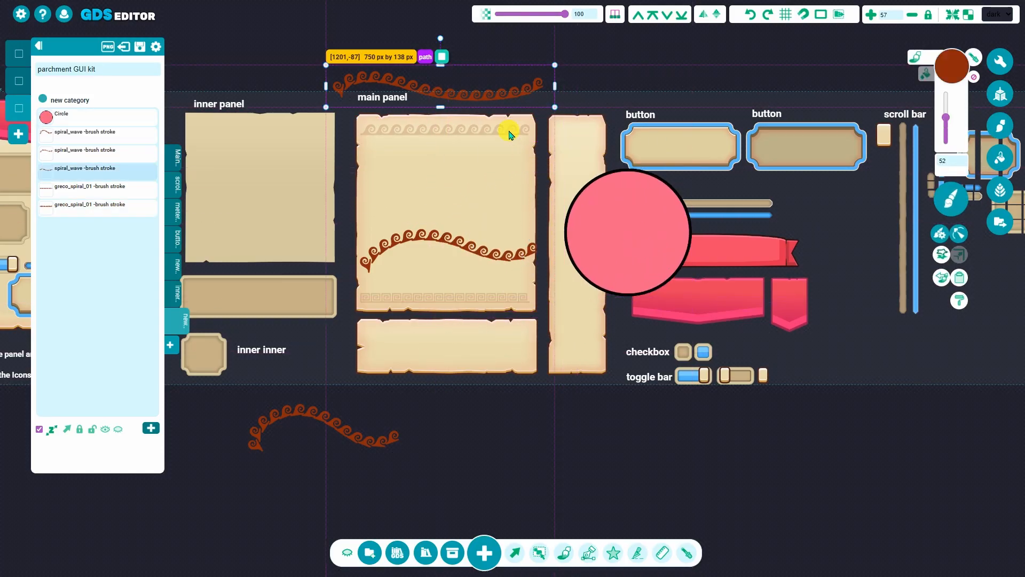
click(960, 279)
drag(659, 252, 662, 263)
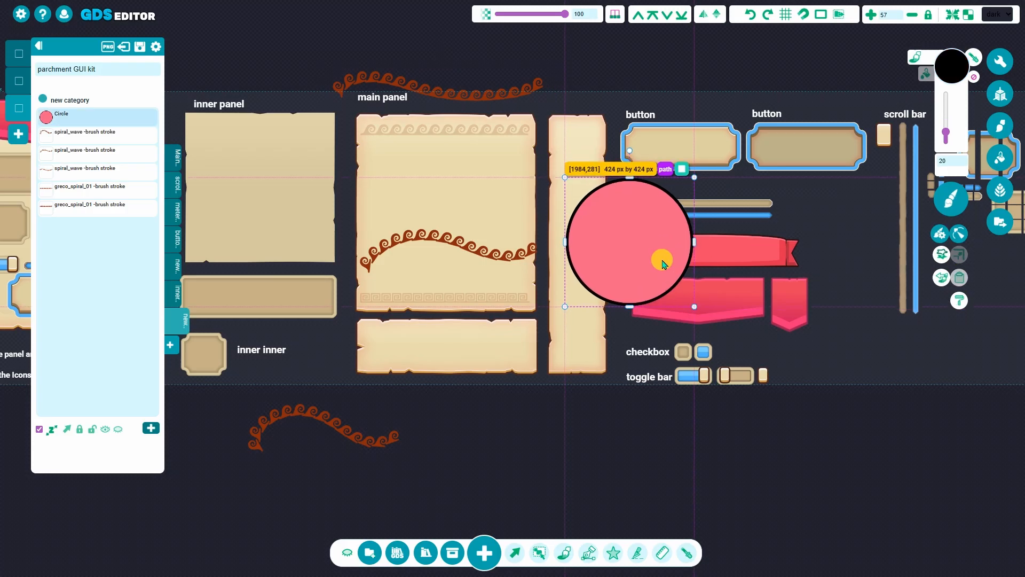
click(925, 74)
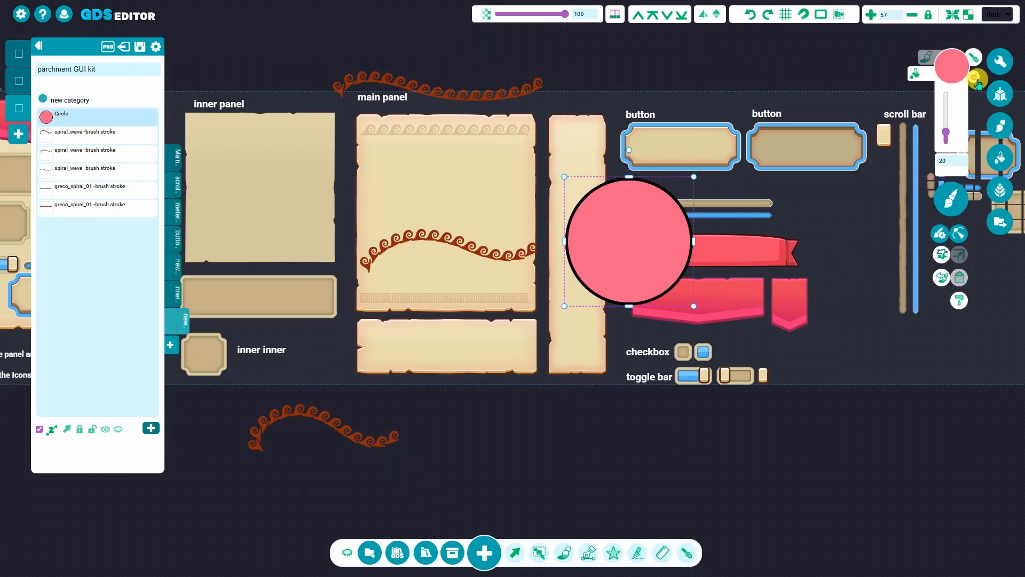
click(974, 77)
click(929, 61)
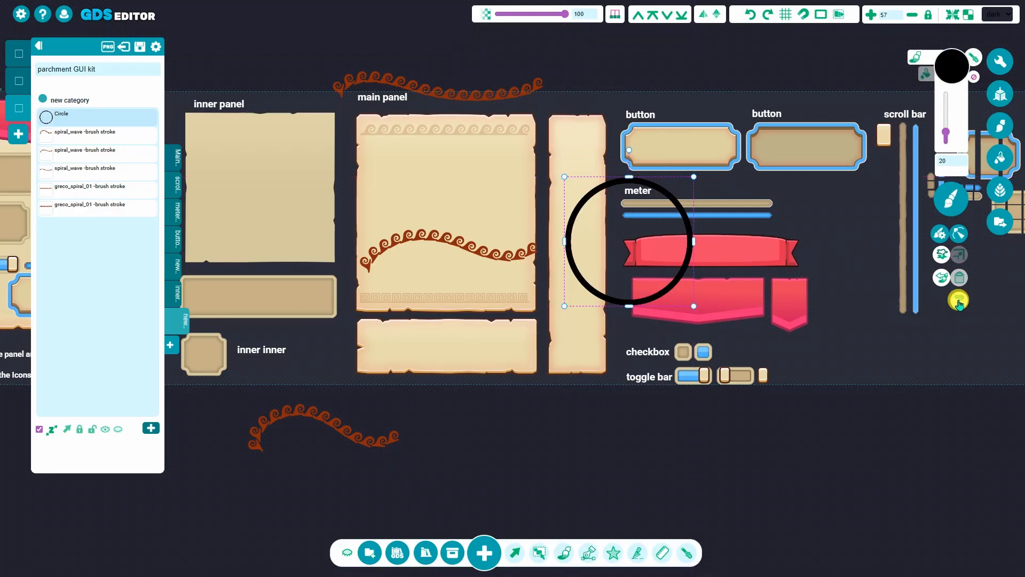
Apply the copied spiral_wave brush to the circle's outline, and clear the wavy stroke off the main panel with the circle placed there
click(960, 301)
mouse_move(675, 281)
mouse_down()
mouse_move(553, 321)
mouse_move(485, 253)
mouse_move(470, 298)
mouse_move(488, 414)
mouse_up()
scroll(459, 259, up, 3)
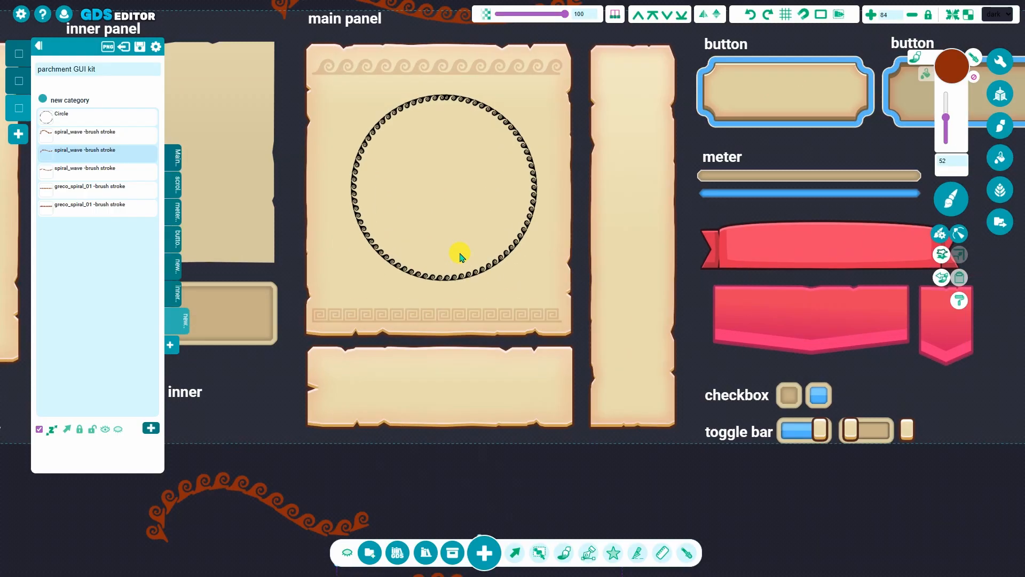
Set the circle's outline to size 32, opacity 51 and dark brown #551313
click(531, 190)
click(947, 131)
drag(947, 130, 947, 129)
mouse_move(560, 14)
mouse_down()
mouse_move(518, 14)
mouse_move(533, 14)
mouse_up()
click(944, 78)
drag(846, 141, 882, 134)
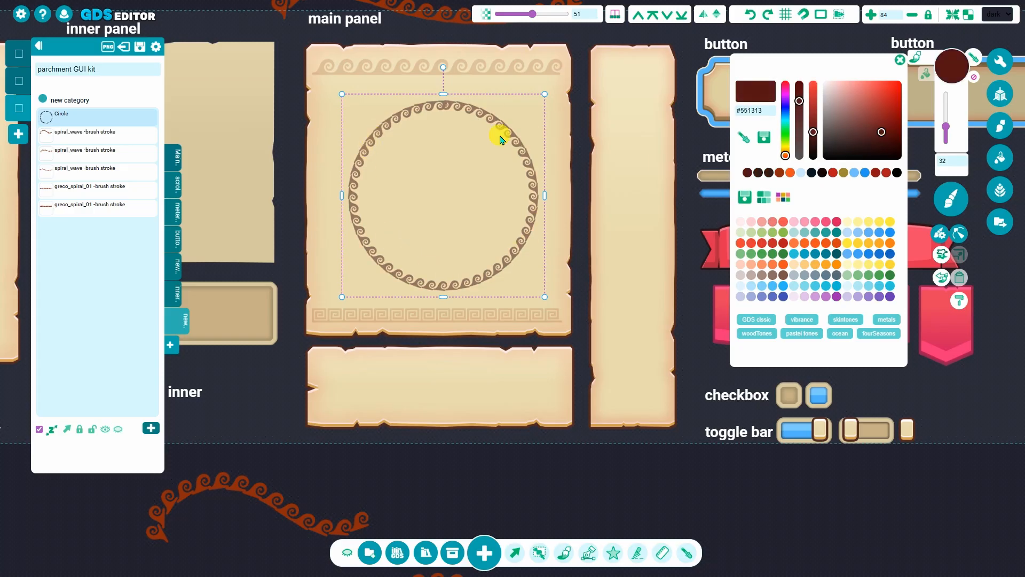
scroll(401, 198, up, 3)
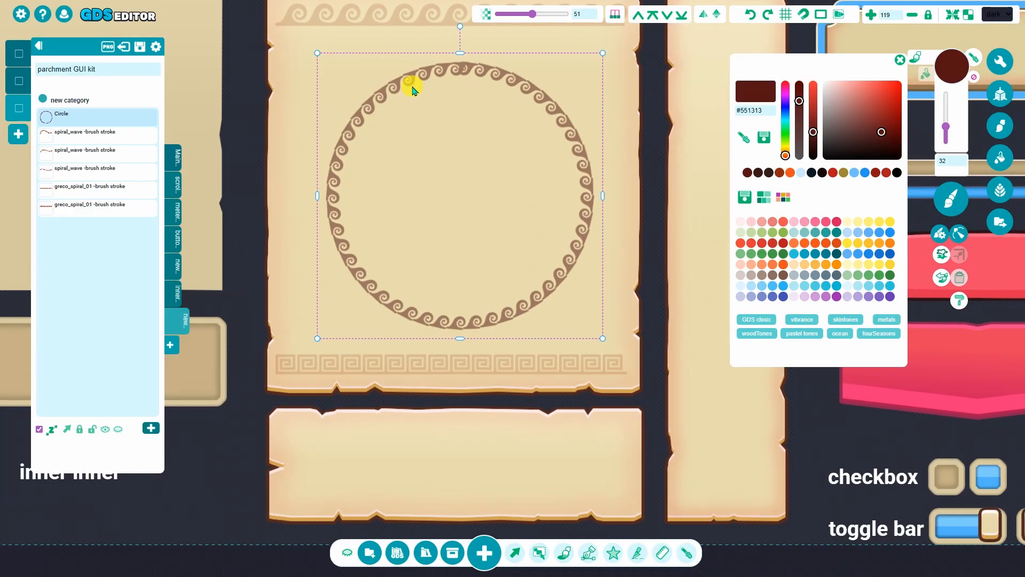
click(901, 60)
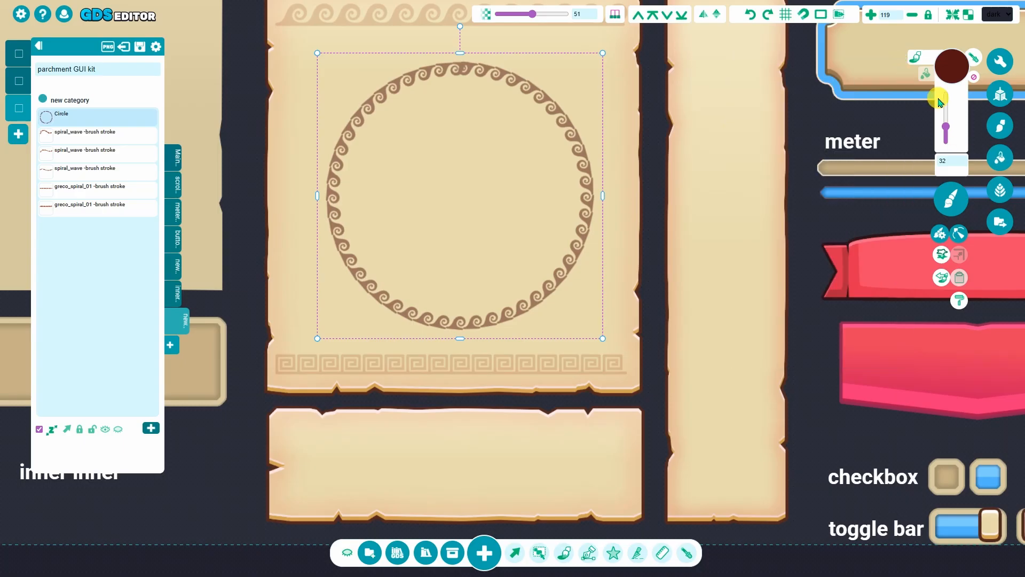
Set the brush spacing of the circle's outline to 86 and shift the circle slightly up and left within the main panel
click(940, 233)
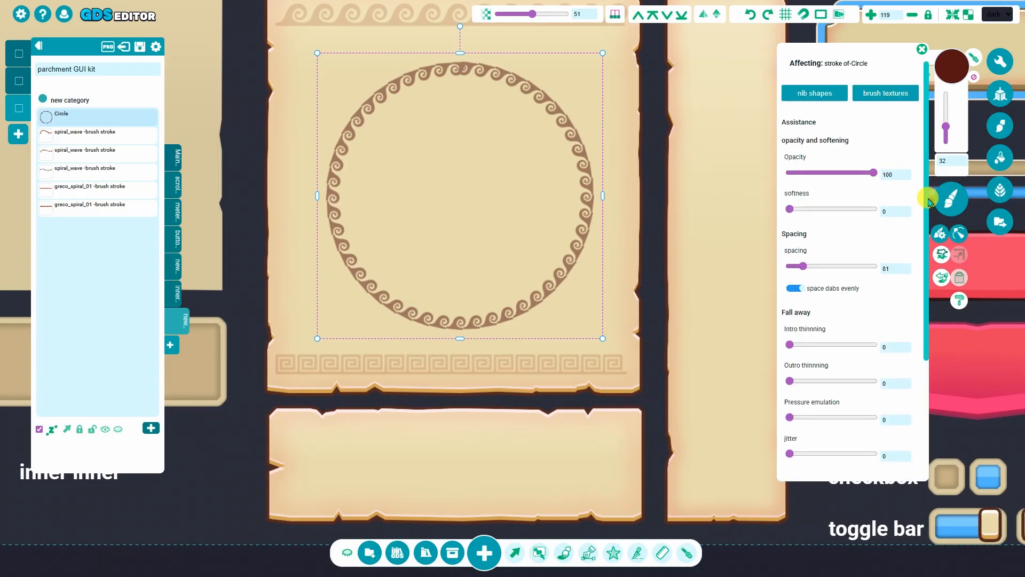
scroll(834, 235, down, 1)
mouse_move(803, 247)
mouse_down()
mouse_move(817, 250)
mouse_move(804, 250)
mouse_up()
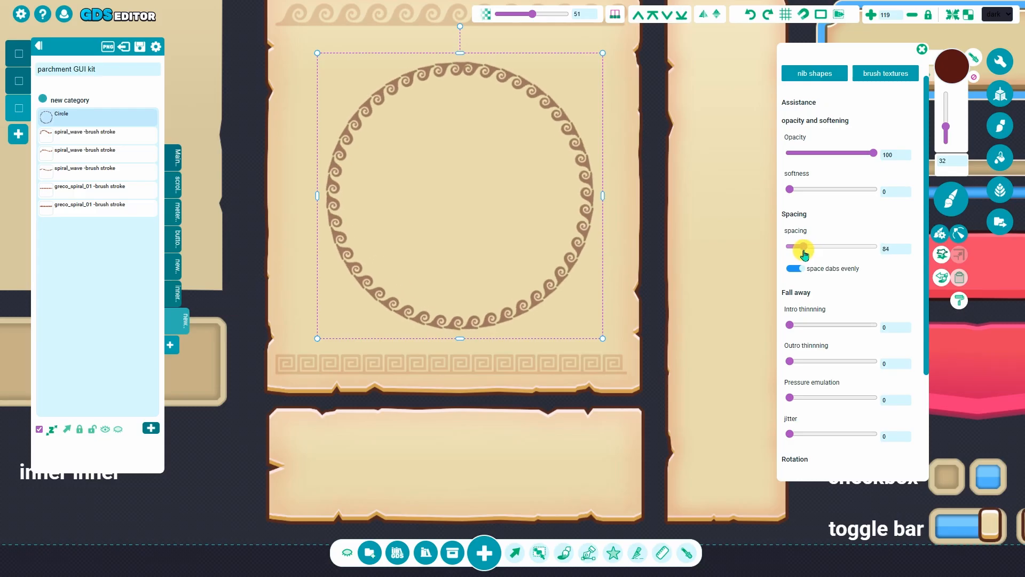
scroll(723, 258, down, 2)
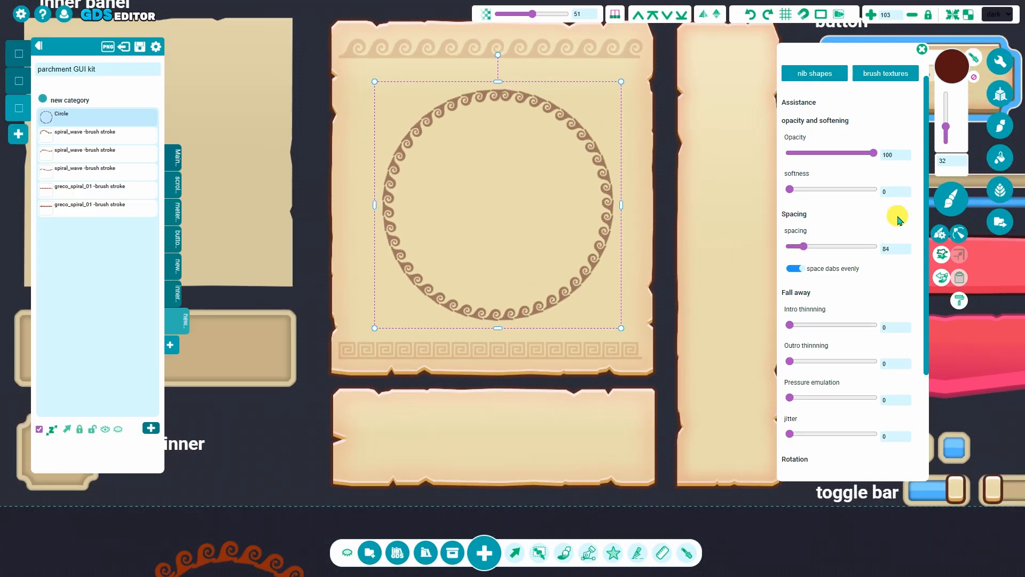
click(905, 253)
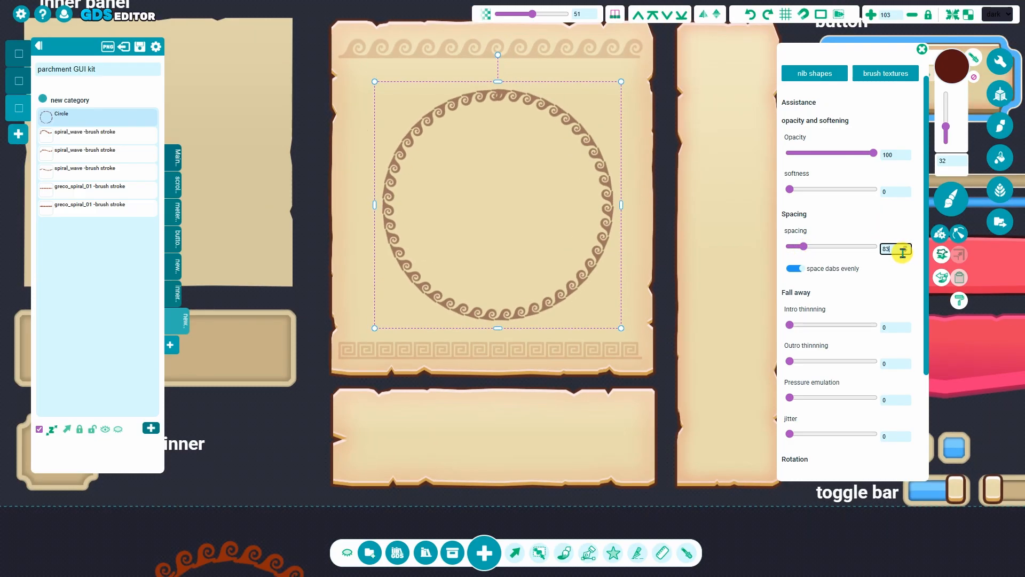
click(907, 247)
click(906, 247)
click(907, 247)
drag(604, 249, 600, 244)
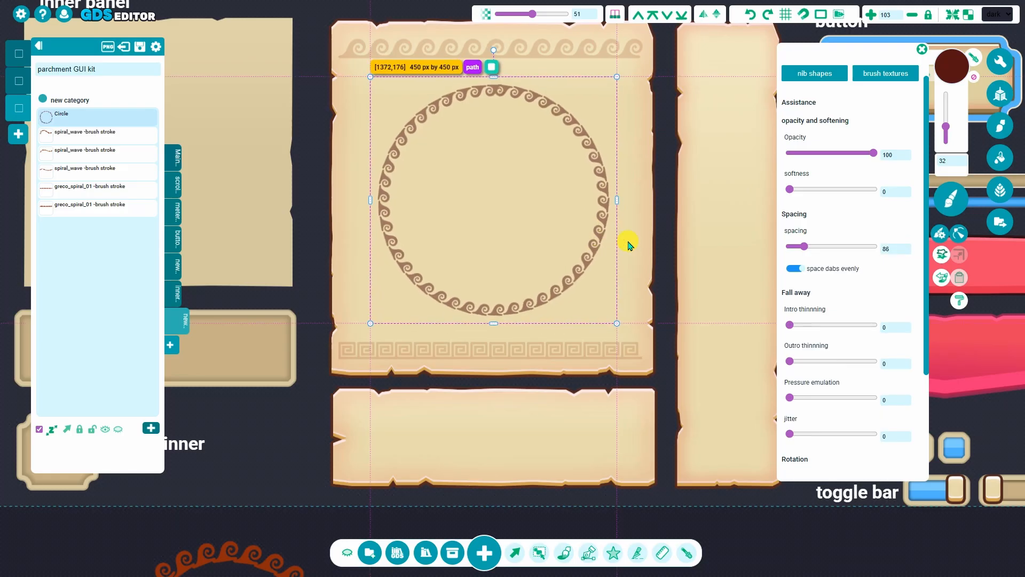
click(921, 50)
scroll(827, 111, down, 1)
scroll(747, 211, down, 4)
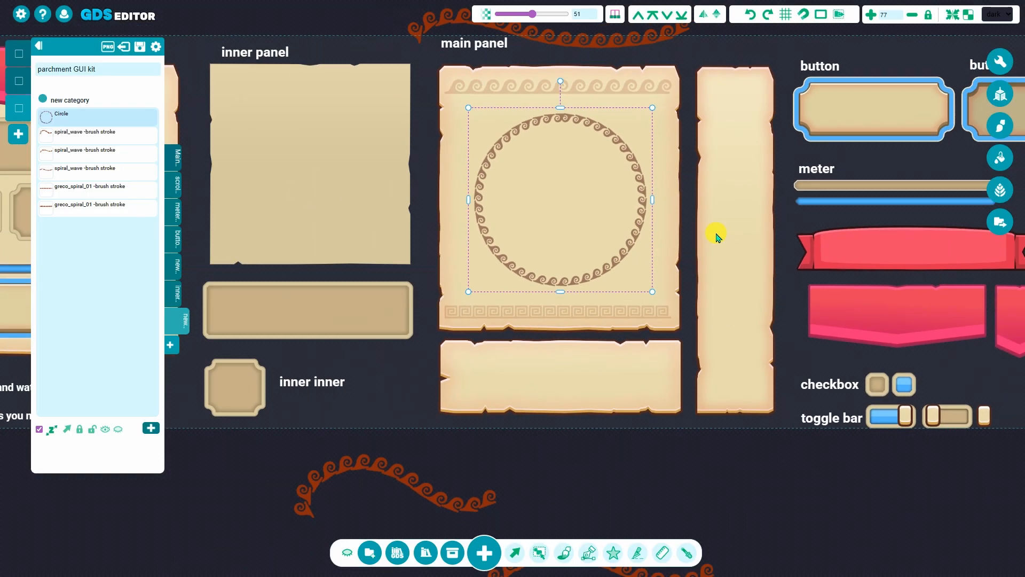
Draw a second circle on the main panel and resize it to enclose the spiral-wave ring
scroll(694, 250, up, 10)
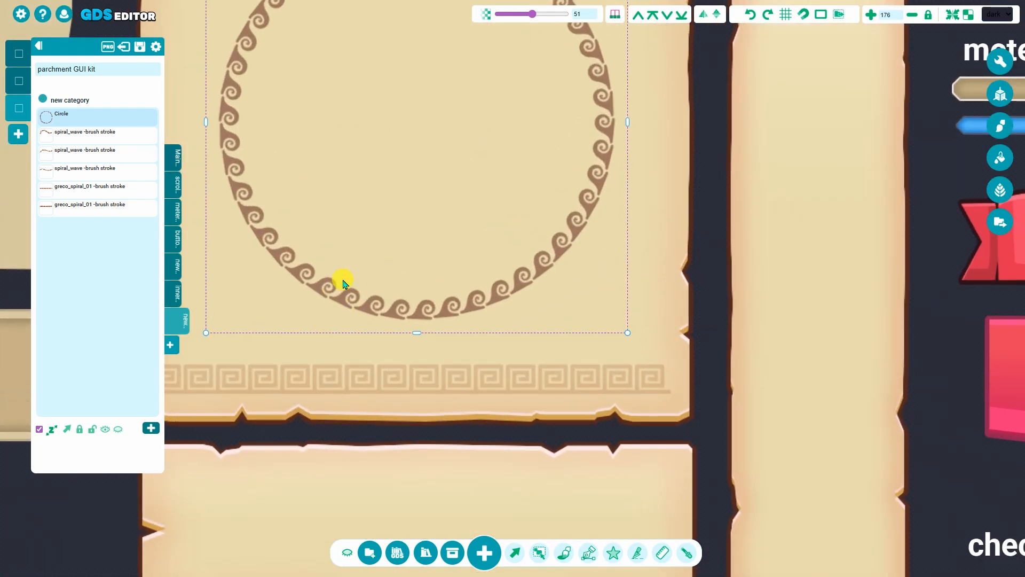
scroll(461, 309, down, 4)
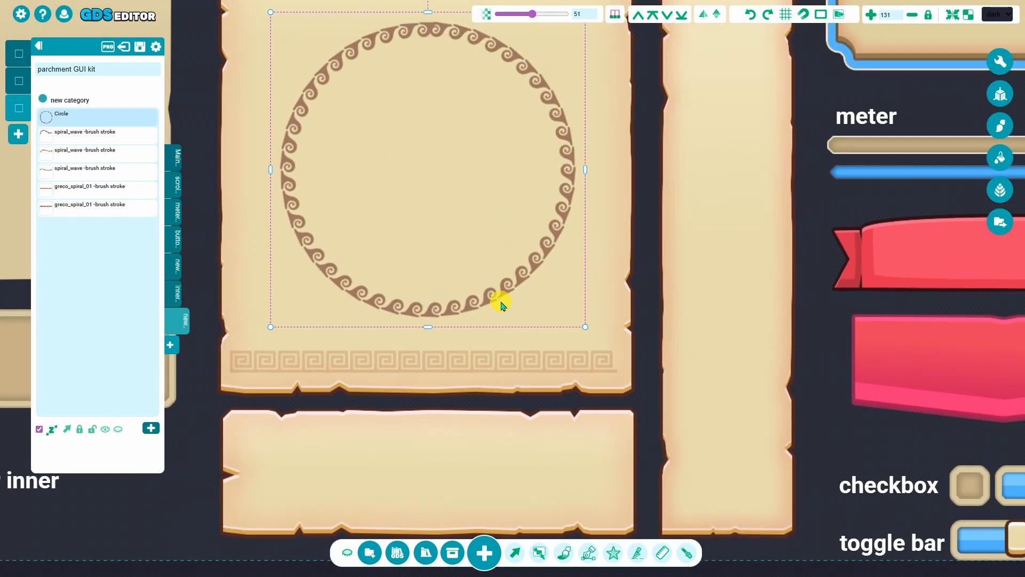
click(611, 553)
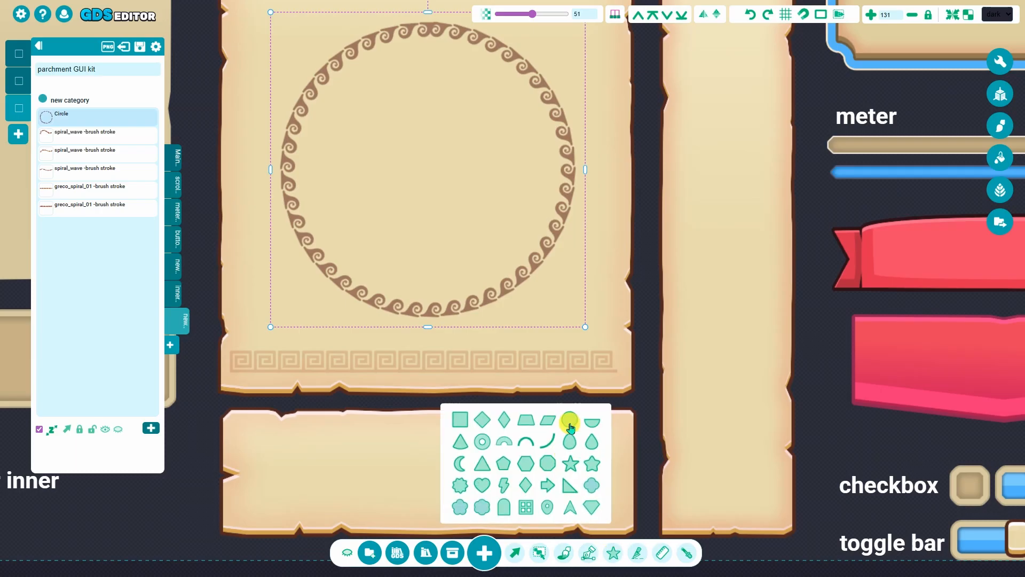
click(569, 419)
drag(596, 327, 509, 195)
drag(572, 307, 588, 319)
drag(278, 319, 270, 326)
Remove the new circle's fill, set its outline size to 10 and fit it around the ring at about 443 by 443 px
click(918, 75)
click(974, 77)
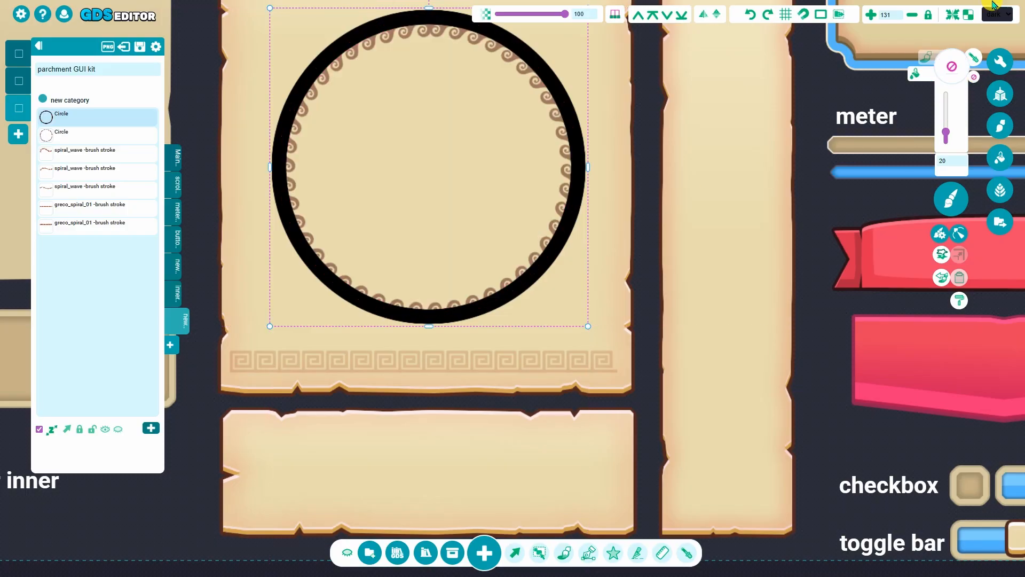
drag(552, 265, 553, 266)
drag(948, 134, 949, 139)
drag(589, 200, 587, 206)
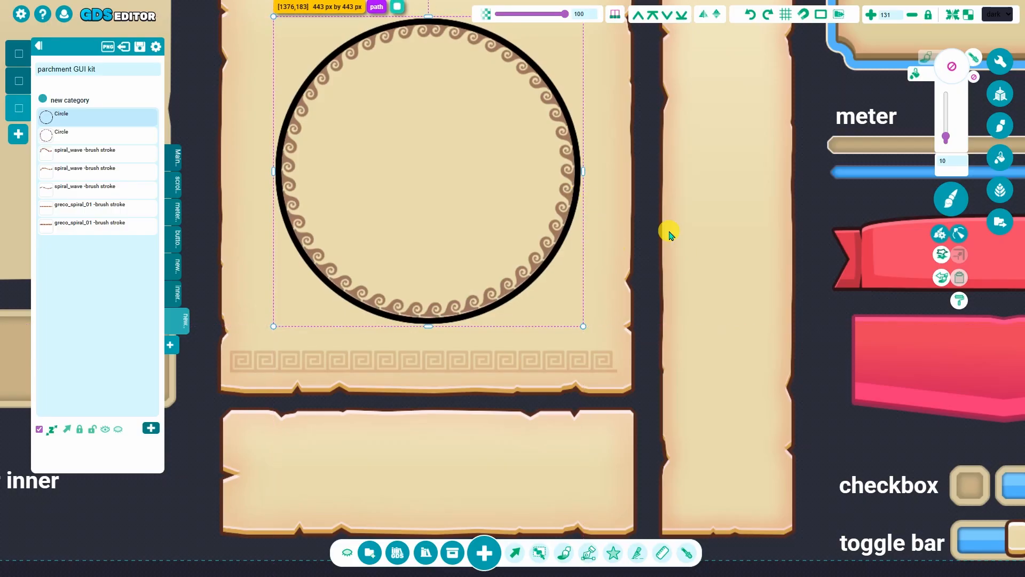
Recolour the outer circle's outline with the brown sampled from the spiral-wave ring, and clear the selection
scroll(671, 235, down, 2)
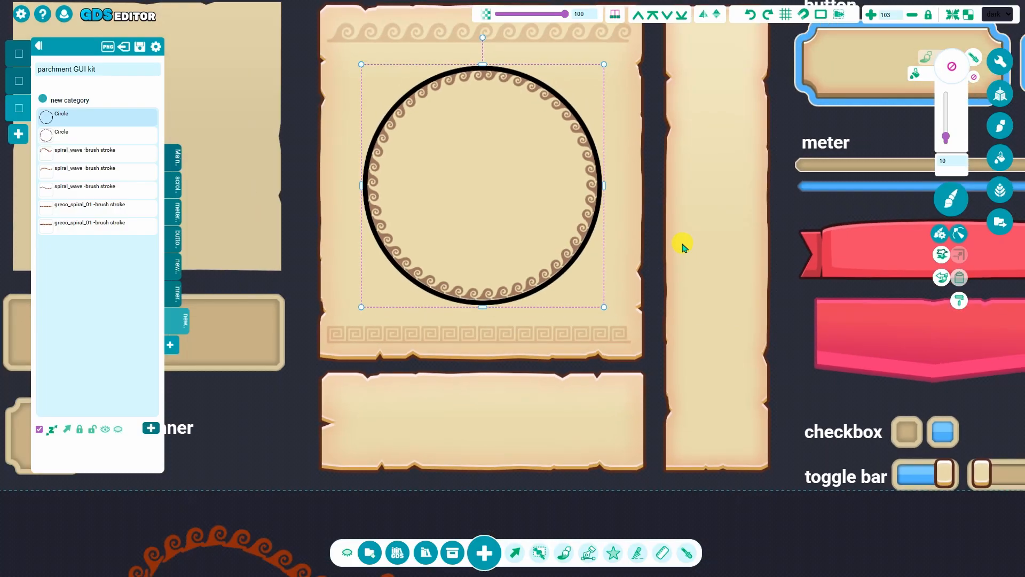
click(927, 60)
click(974, 58)
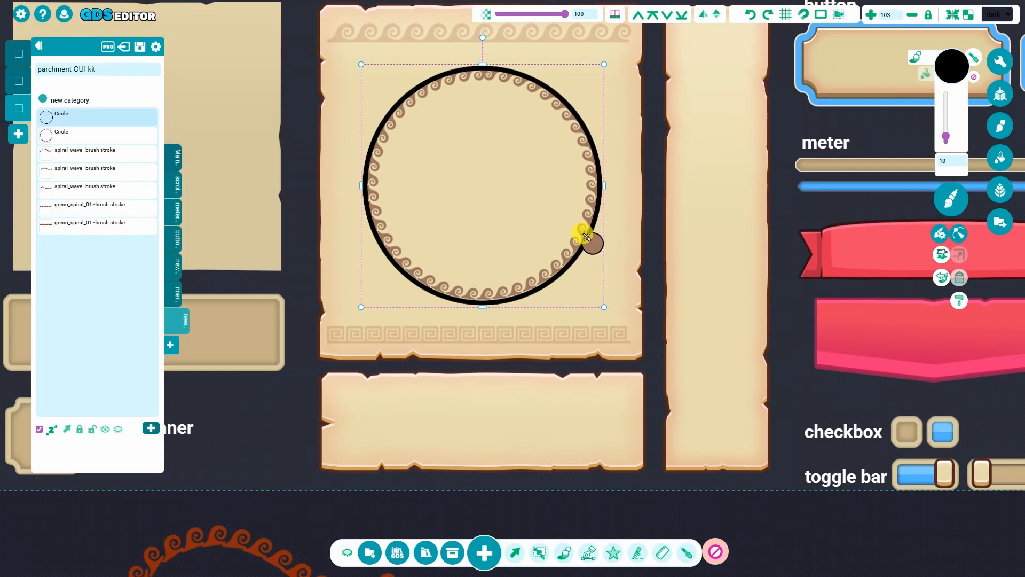
click(586, 236)
drag(483, 308, 483, 306)
click(547, 502)
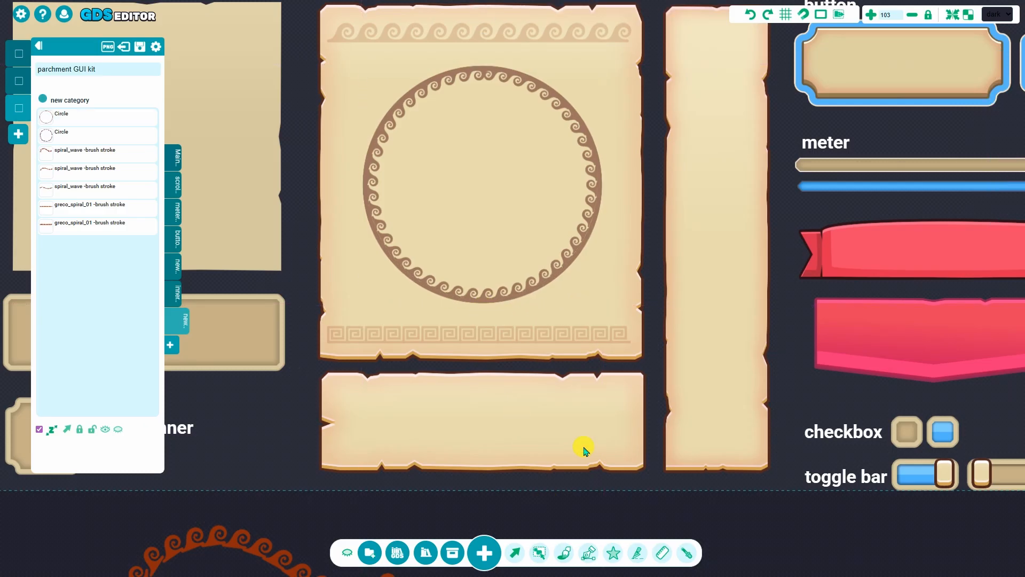
Move the wavy stroke above the main panel further up into the empty area
scroll(602, 414, down, 3)
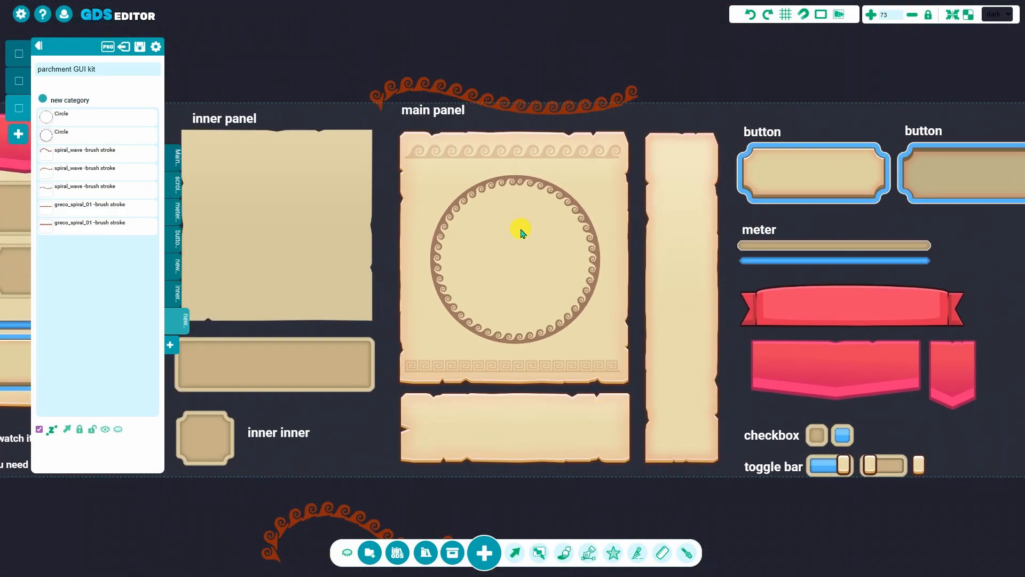
scroll(508, 373, down, 3)
scroll(641, 469, up, 2)
middle_drag(664, 22, 677, 142)
click(588, 227)
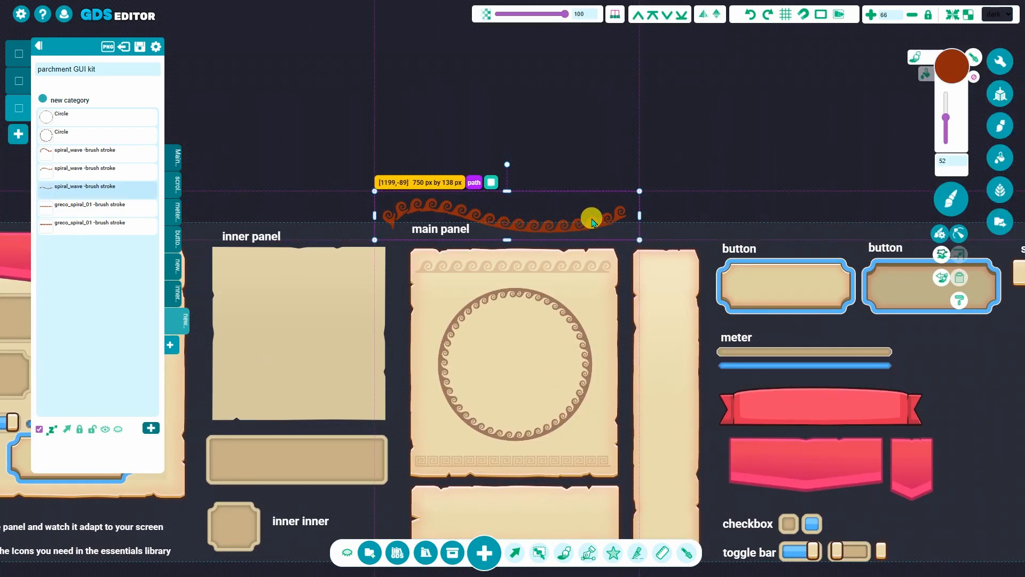
drag(595, 222, 560, 145)
Change the moved wavy stroke's brush to greco_spiral_block_outer, then replace it with the solid laurel-leaf brush
click(951, 198)
click(884, 251)
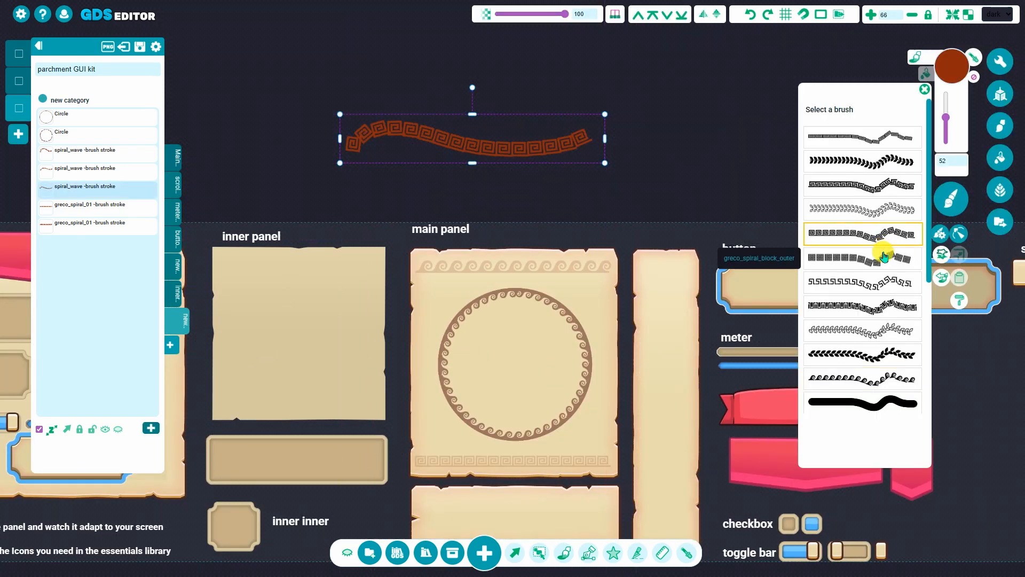
drag(564, 158, 518, 149)
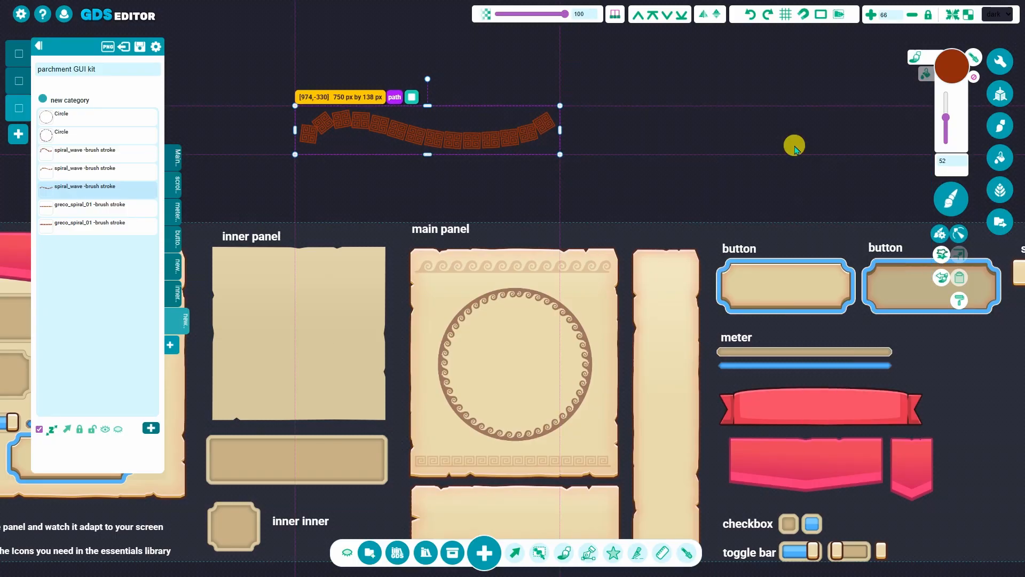
click(951, 199)
click(880, 161)
drag(473, 140, 600, 309)
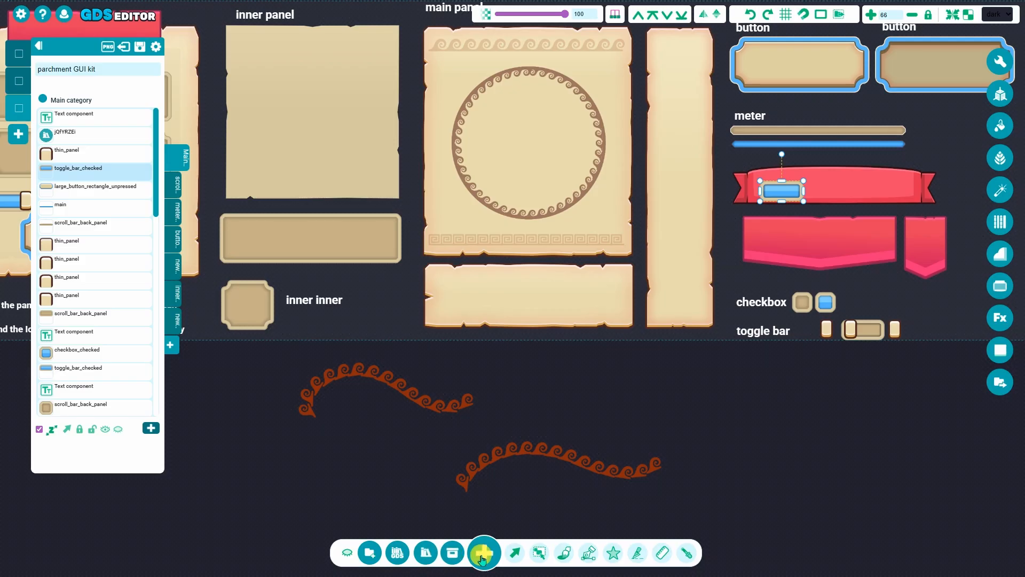
Import the print_brushes_scene animal print brushes from the essentials library as a new scene
click(427, 558)
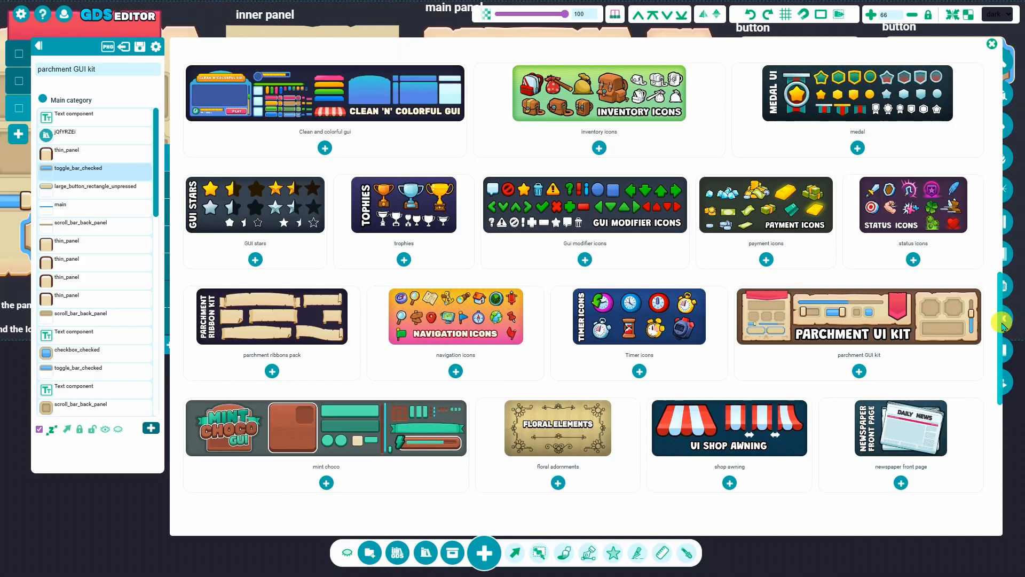
scroll(1001, 313, up, 15)
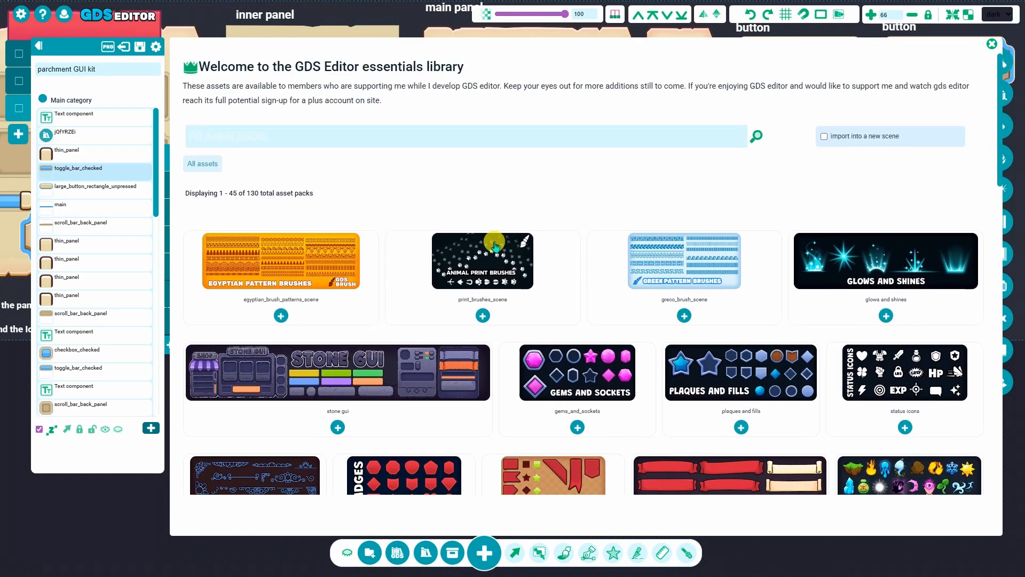
click(492, 262)
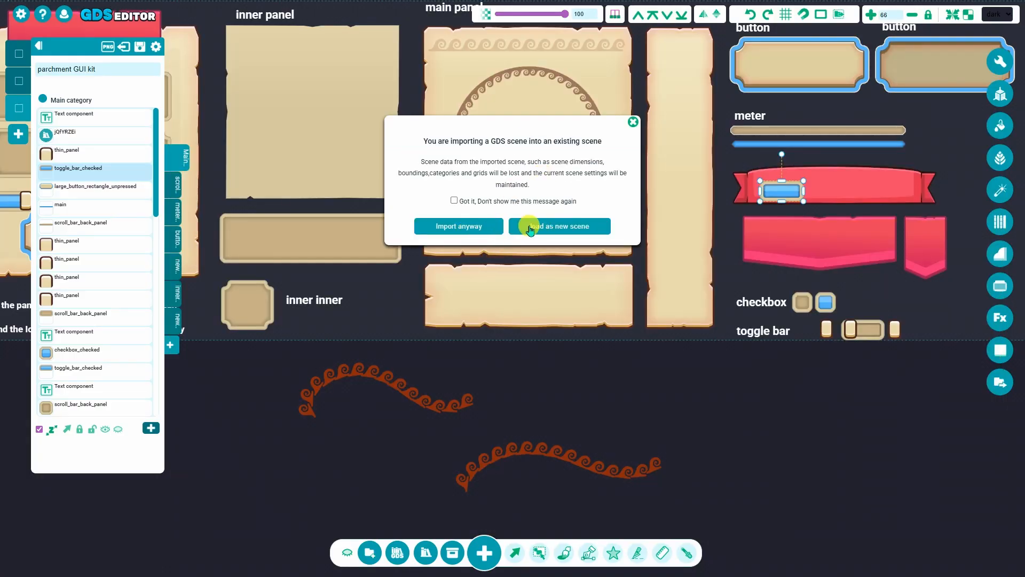
click(531, 228)
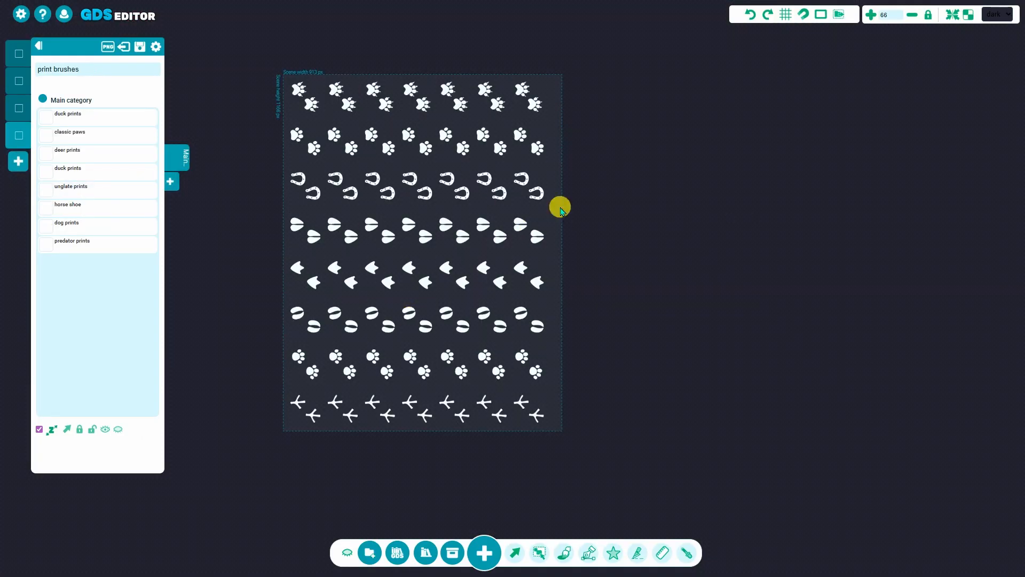
Paint several freehand strokes around the scene with an animal print brush, increasing the brush size to 100
click(566, 554)
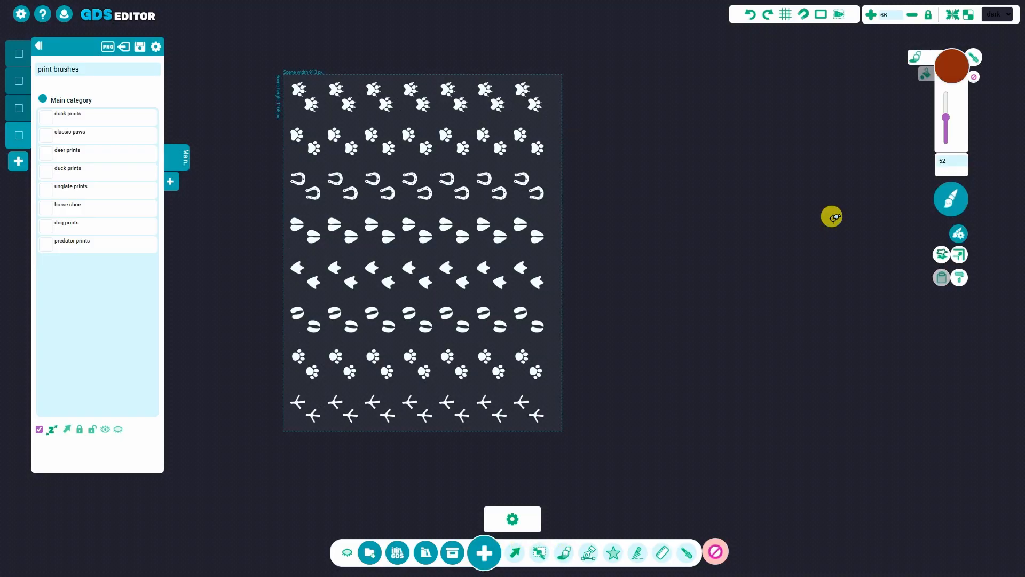
click(950, 199)
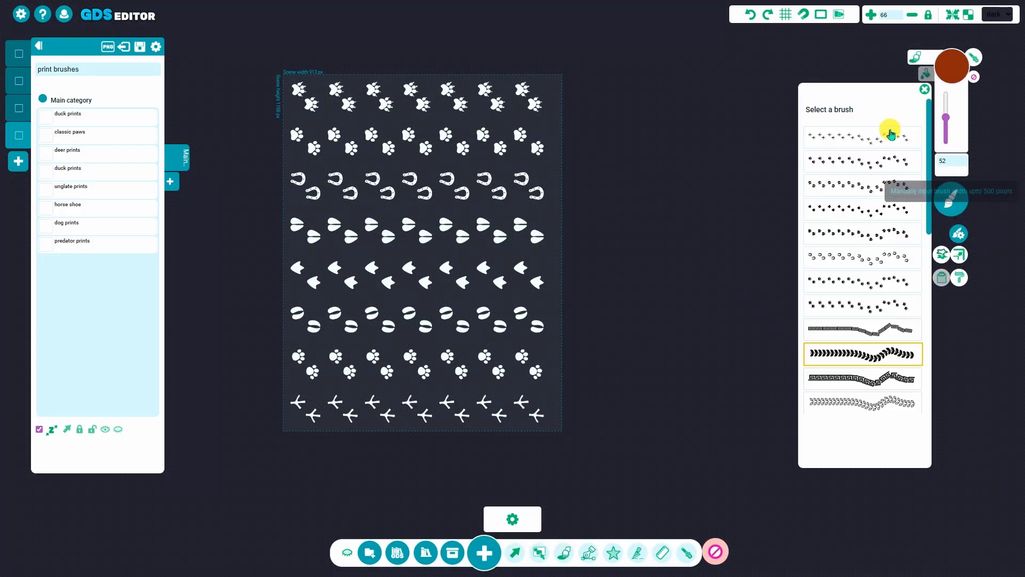
click(841, 165)
mouse_move(597, 376)
mouse_down()
mouse_move(659, 290)
mouse_move(677, 155)
mouse_move(655, 144)
mouse_up()
drag(946, 117, 946, 94)
mouse_move(580, 331)
mouse_down()
mouse_move(508, 80)
mouse_move(389, 422)
mouse_move(302, 288)
mouse_up()
drag(804, 174, 631, 316)
drag(832, 323, 806, 154)
mouse_move(725, 208)
mouse_down()
mouse_move(668, 322)
mouse_move(592, 278)
mouse_up()
drag(587, 250, 630, 202)
Switch to greco_brush_scene, load the Egyptian pattern brushes from the library as a new scene, and browse the brush list
click(18, 80)
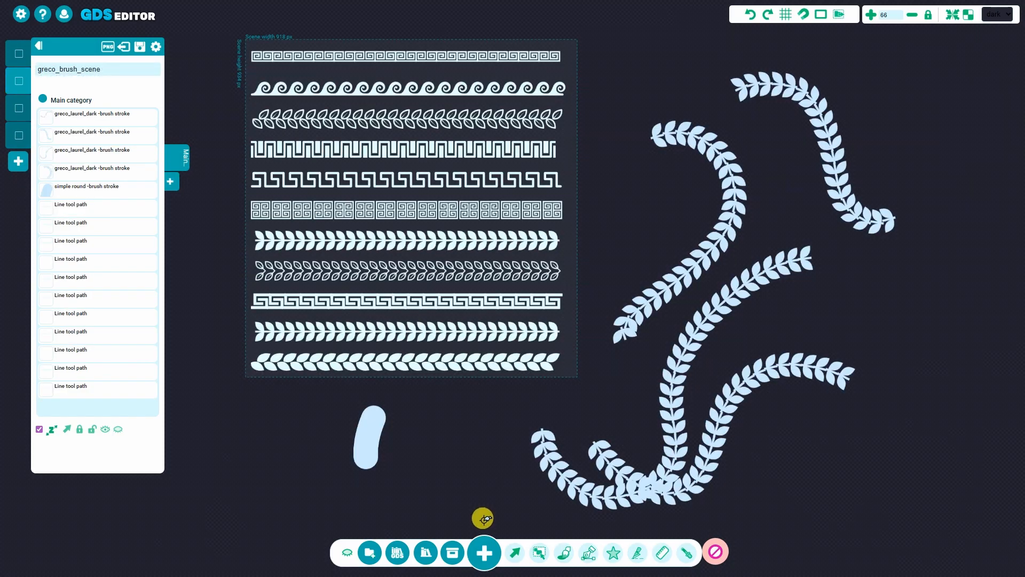
click(454, 554)
click(334, 338)
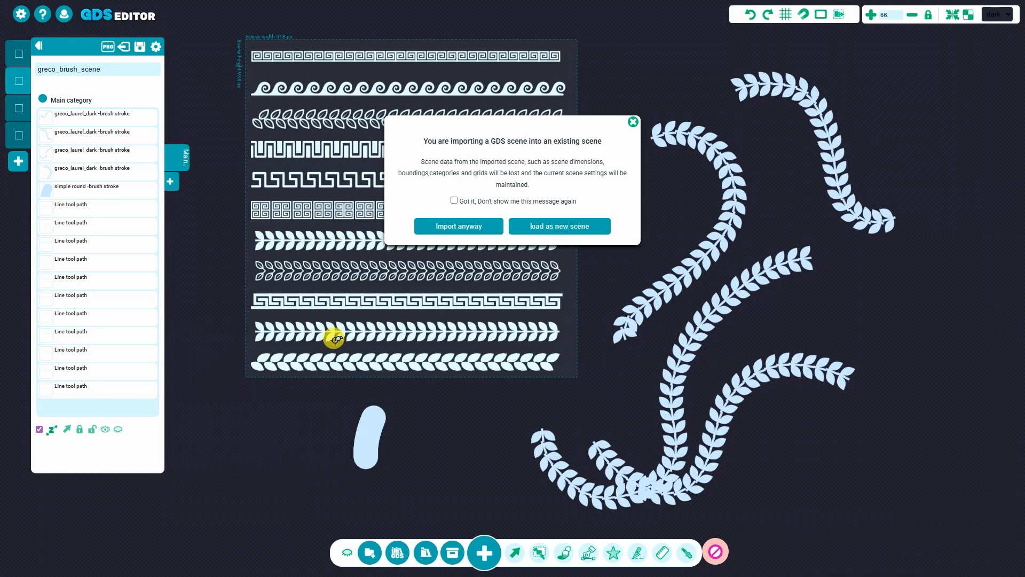
click(560, 226)
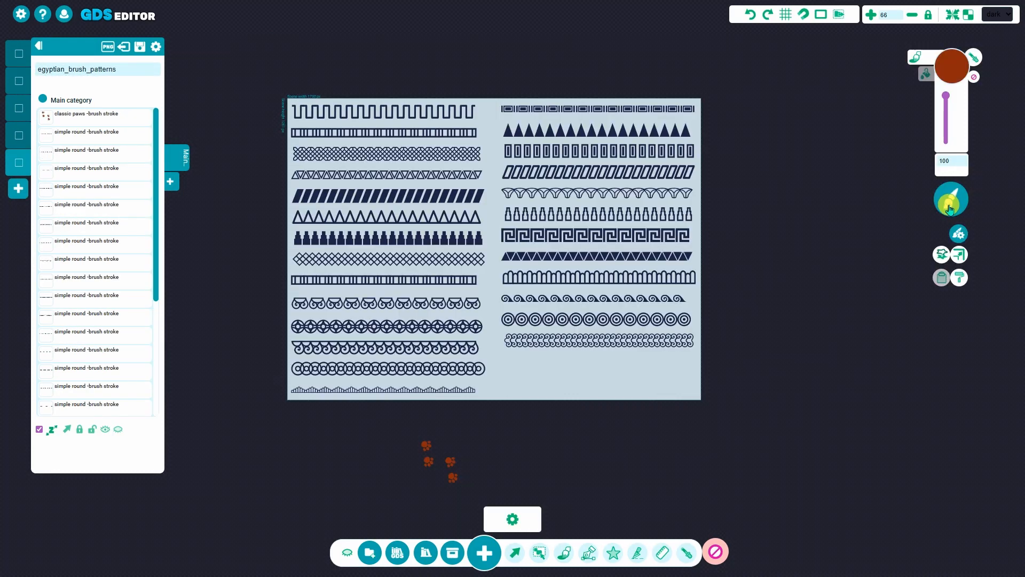
click(951, 199)
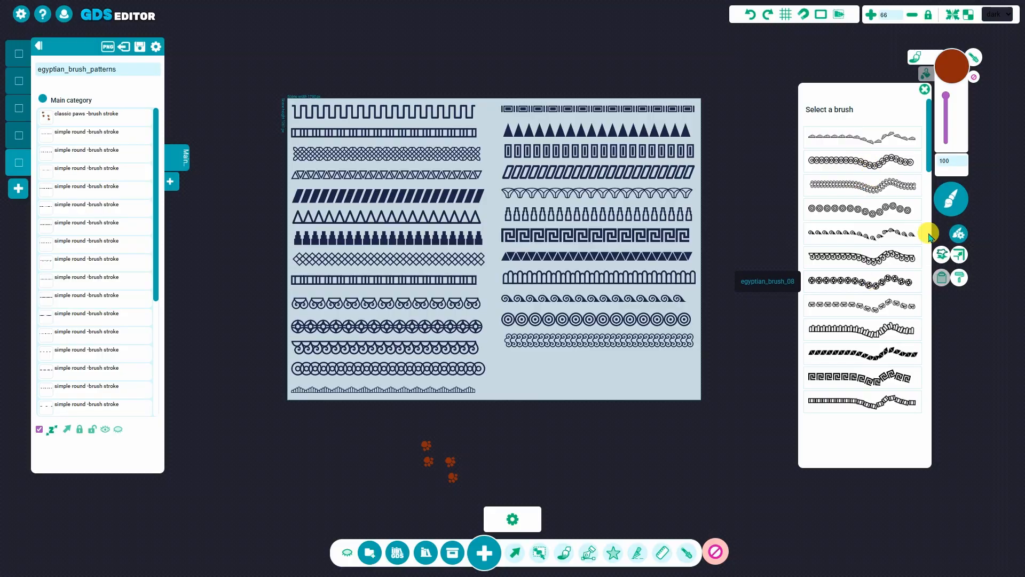
drag(928, 161, 931, 195)
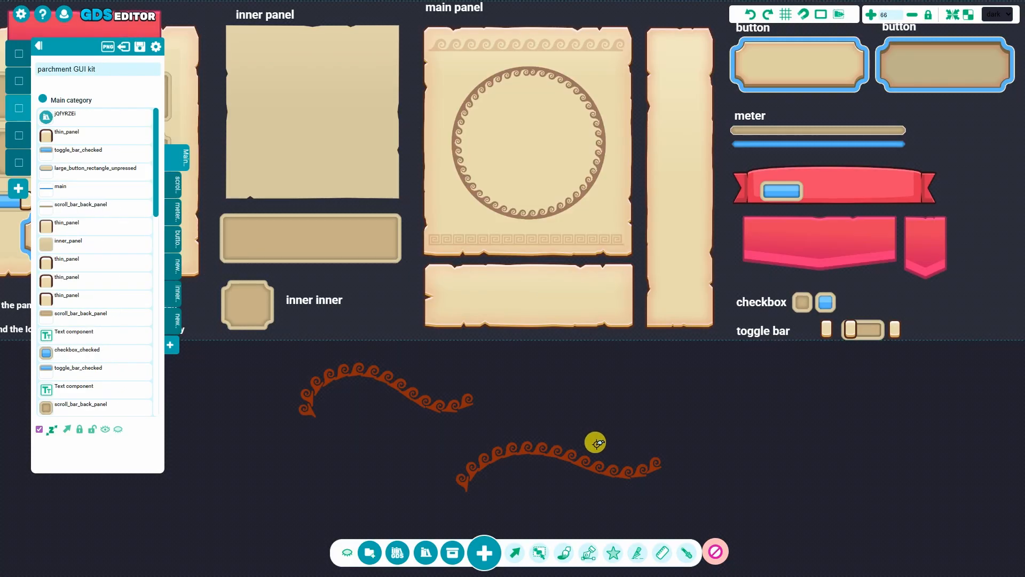
In the parchment GUI kit scene, move the lower wavy spiral_wave stroke onto the upper part of the main panel
click(515, 557)
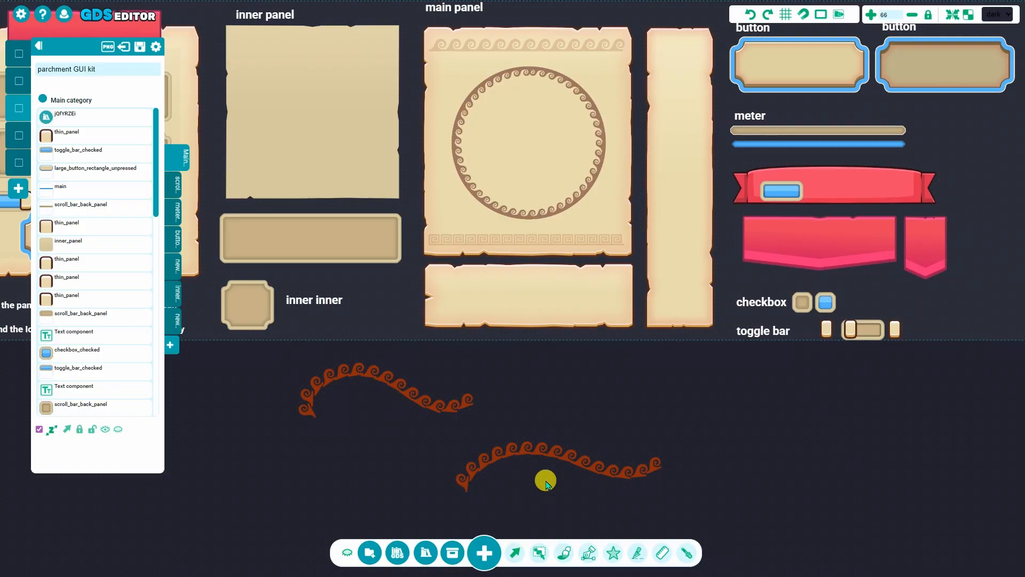
click(542, 485)
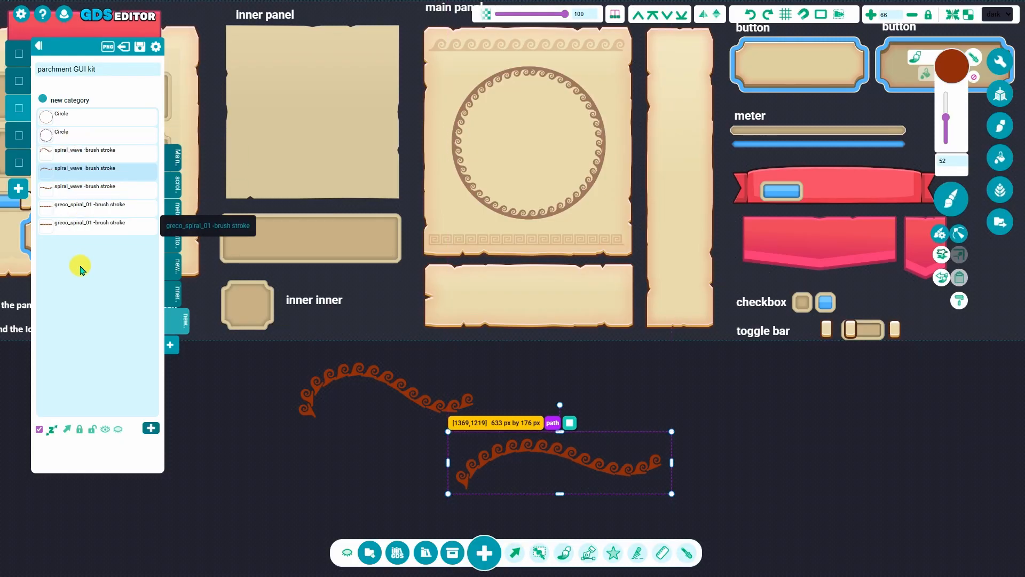
click(467, 401)
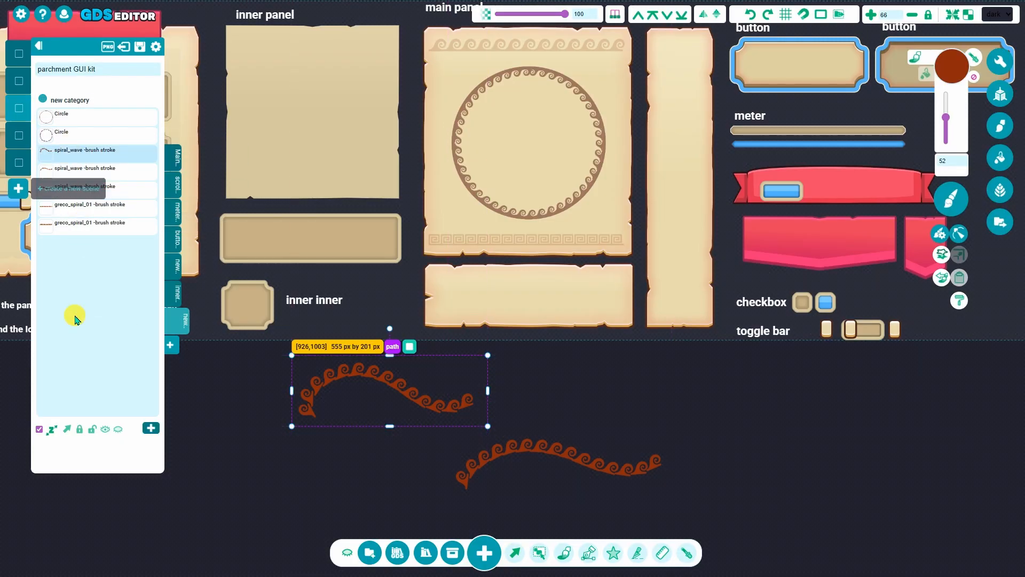
mouse_move(553, 431)
mouse_down()
mouse_move(518, 171)
mouse_move(529, 168)
mouse_move(549, 54)
mouse_up()
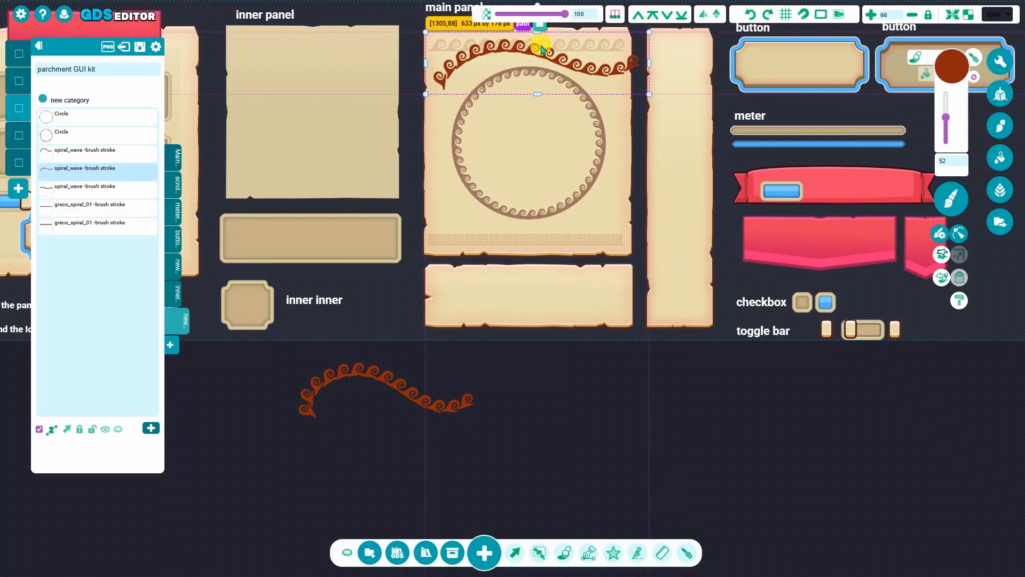
Undo the accidental shift of the main panel and delete the wavy stroke lying across it
scroll(549, 49, up, 5)
scroll(591, 99, up, 1)
middle_drag(851, 149, 839, 198)
click(623, 136)
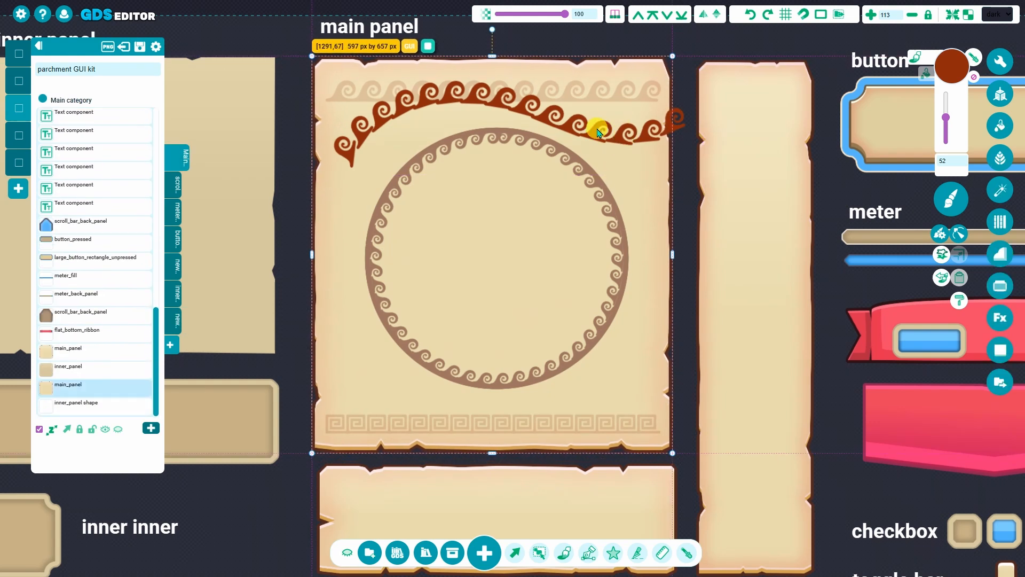
key(ctrl+z)
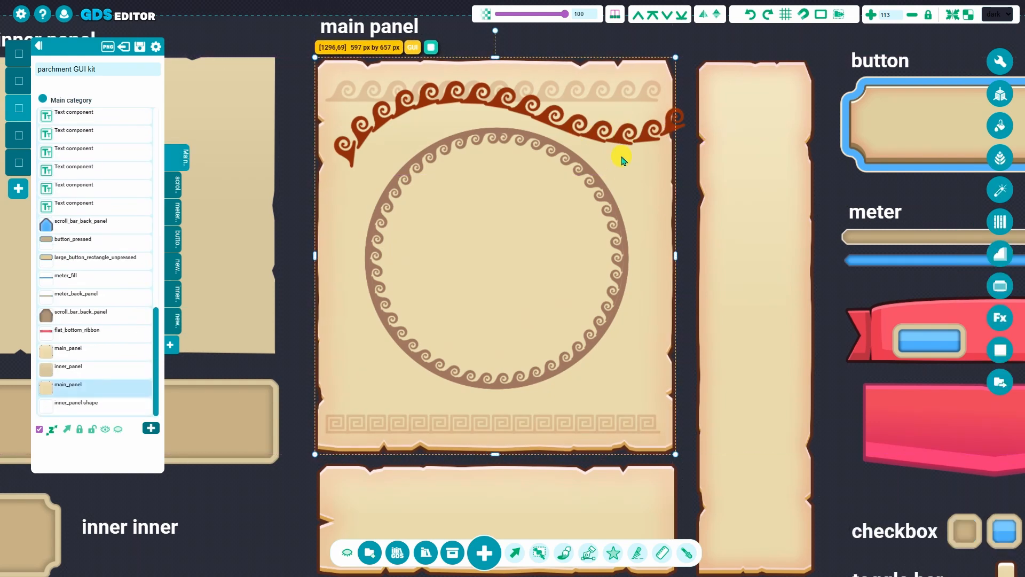
key(Delete)
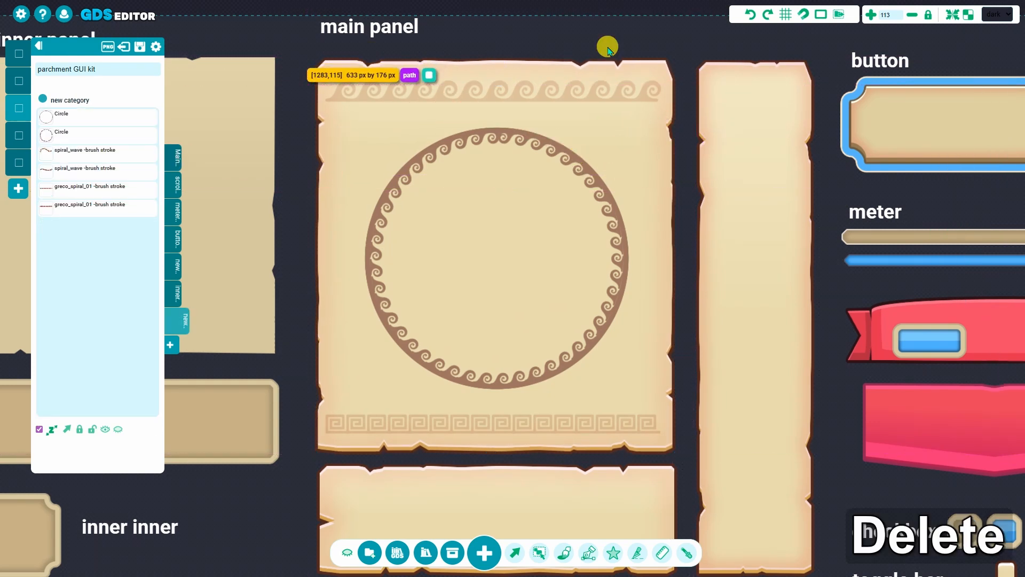
Shift the faint wave stroke along the main panel's upper edge slightly left and pull curve handles from its path's end nodes
click(579, 99)
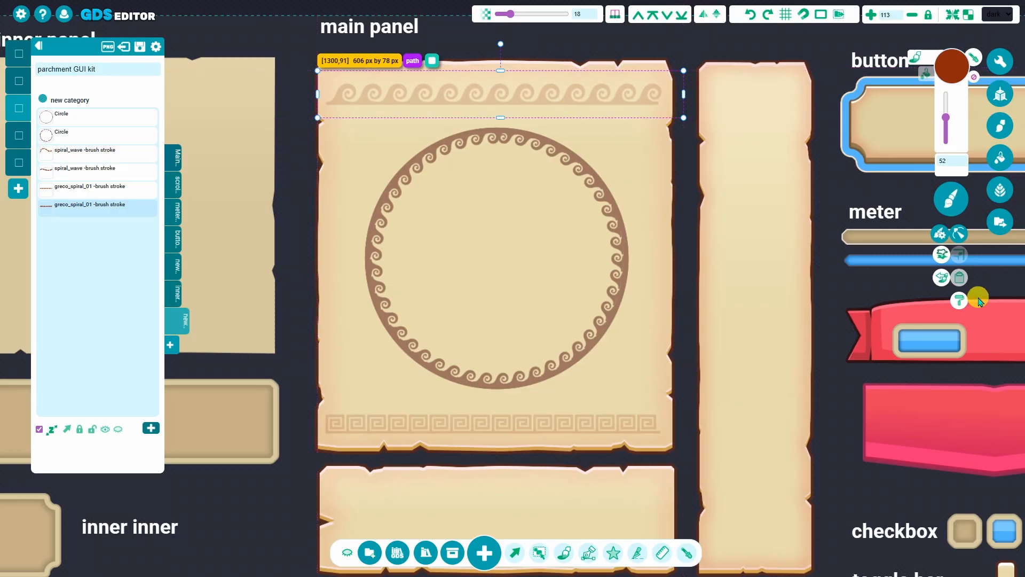
mouse_move(567, 105)
mouse_down()
mouse_move(558, 110)
mouse_move(558, 99)
mouse_up()
click(959, 237)
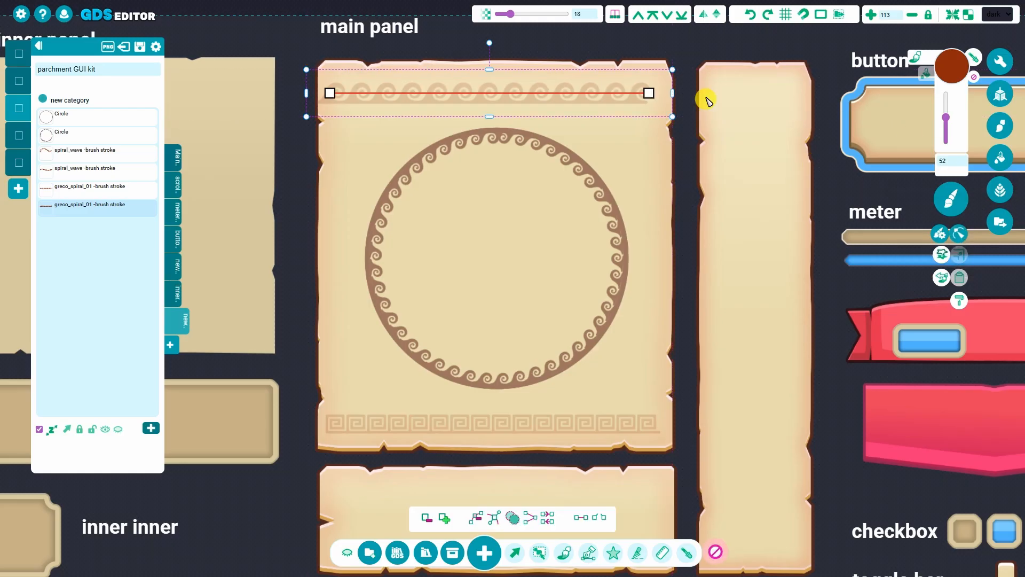
drag(332, 98, 456, 57)
drag(652, 94, 623, 99)
mouse_move(651, 115)
mouse_down()
mouse_move(643, 123)
mouse_move(595, 90)
mouse_up()
Bend the faint greco_spiral_01 stroke into an arch over the main panel's circle by repositioning its end nodes and curve handles
drag(652, 114, 656, 123)
mouse_move(598, 99)
mouse_down()
mouse_move(593, 82)
mouse_move(621, 66)
mouse_up()
drag(660, 118, 653, 189)
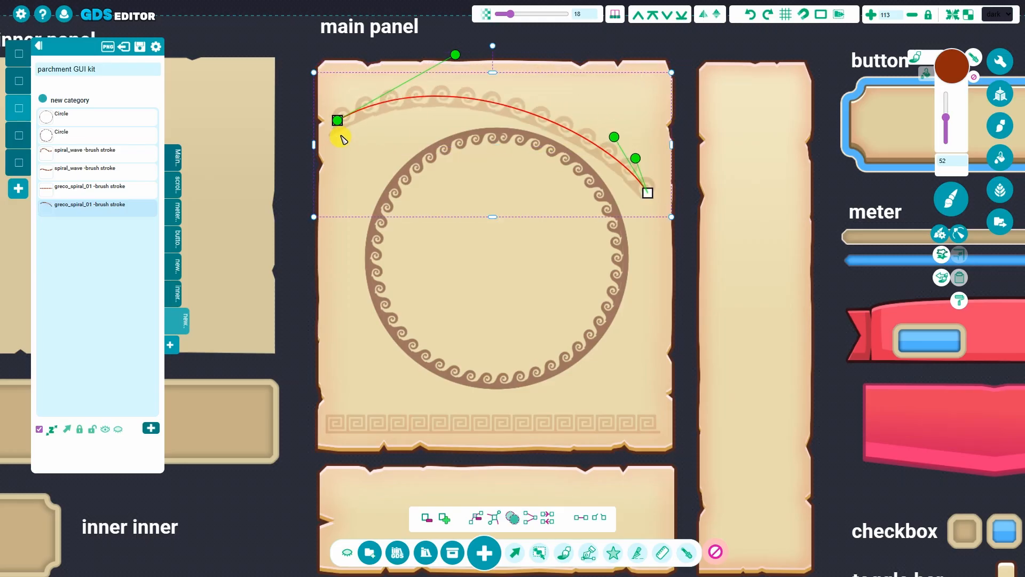
drag(338, 120, 357, 197)
drag(458, 82, 437, 55)
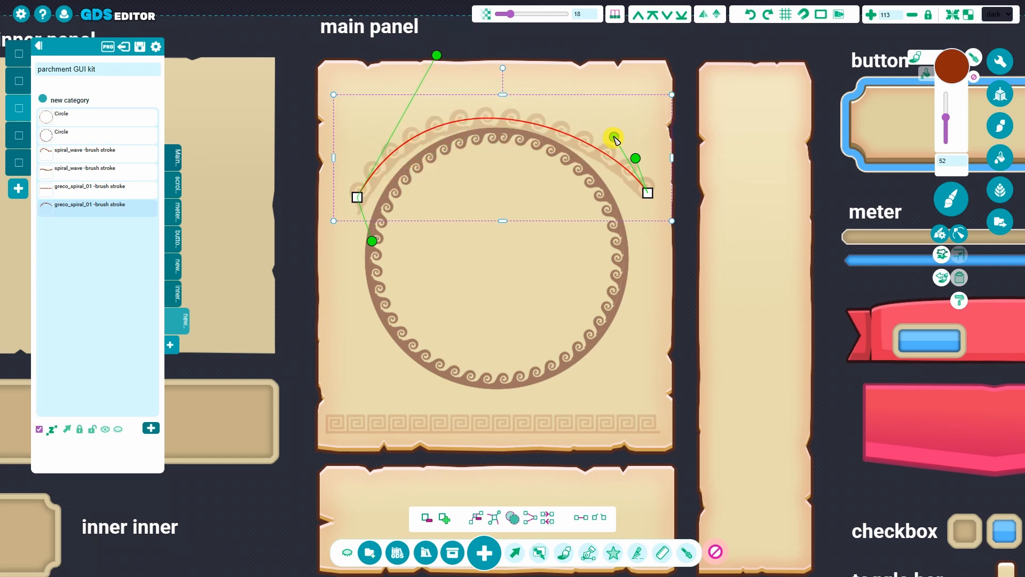
drag(614, 137, 614, 105)
drag(648, 194, 643, 196)
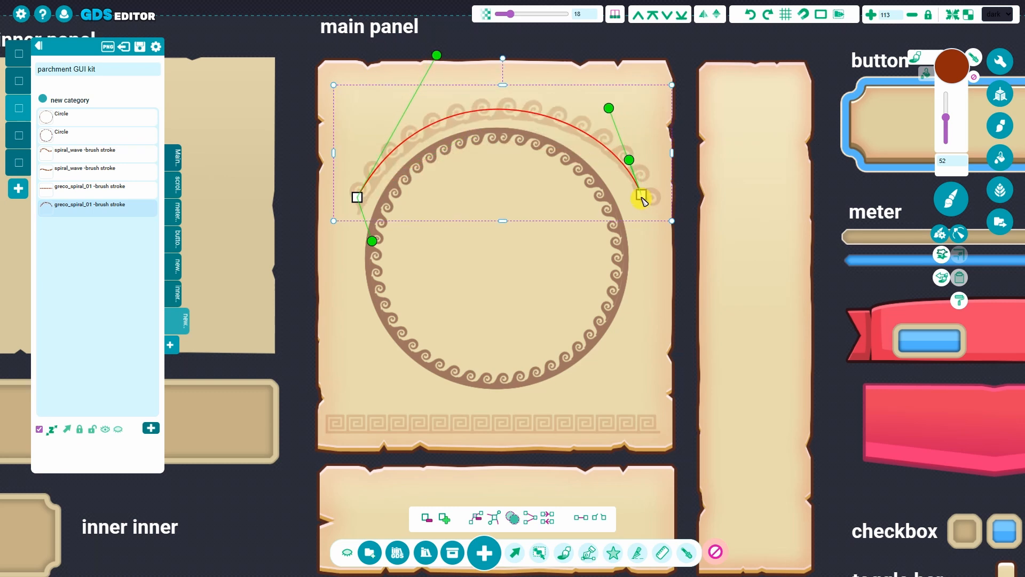
drag(358, 193, 351, 196)
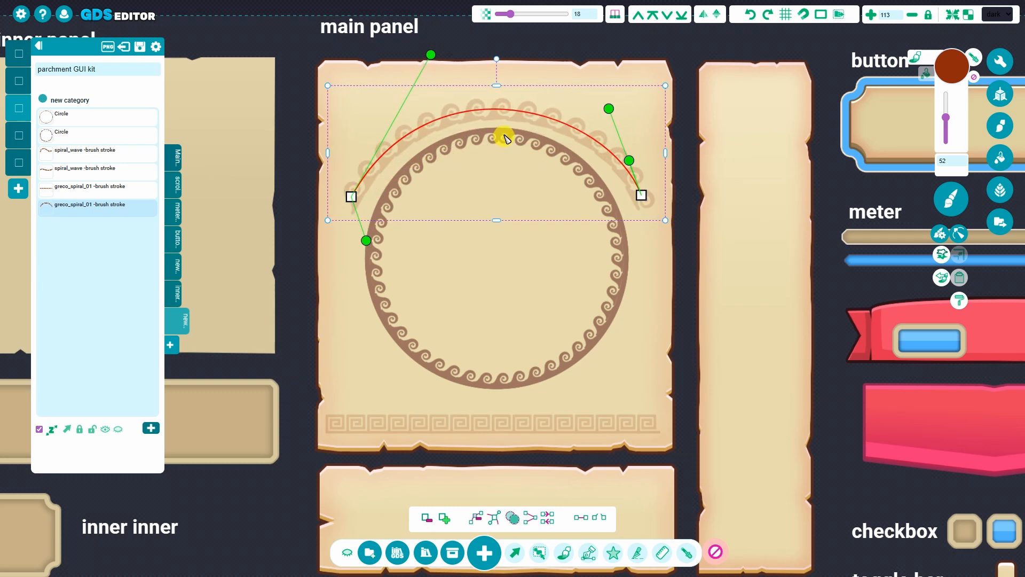
drag(425, 51, 419, 45)
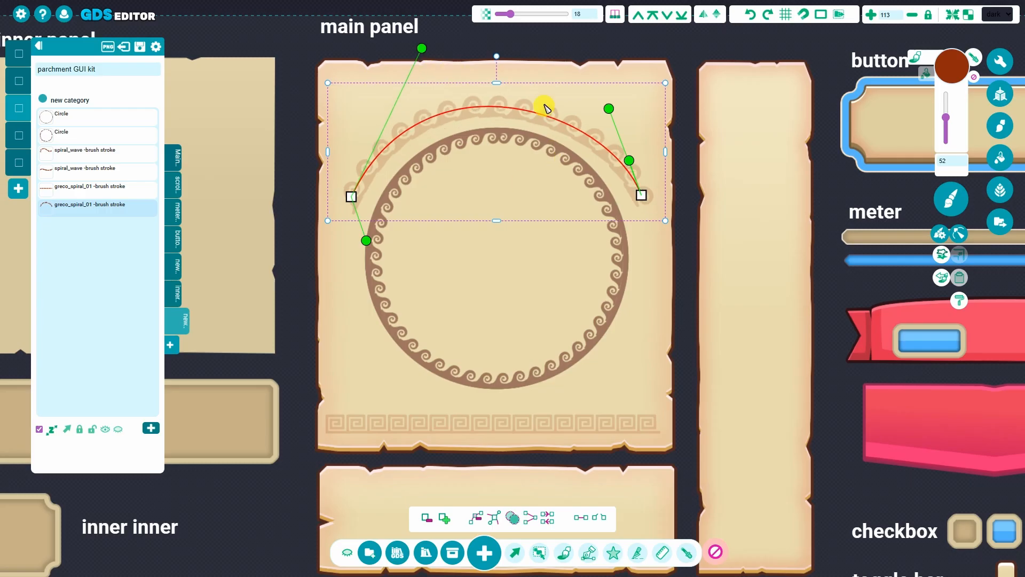
Set the arched greco_spiral_01 stroke's dab spacing to 106 and finish editing its path
click(943, 237)
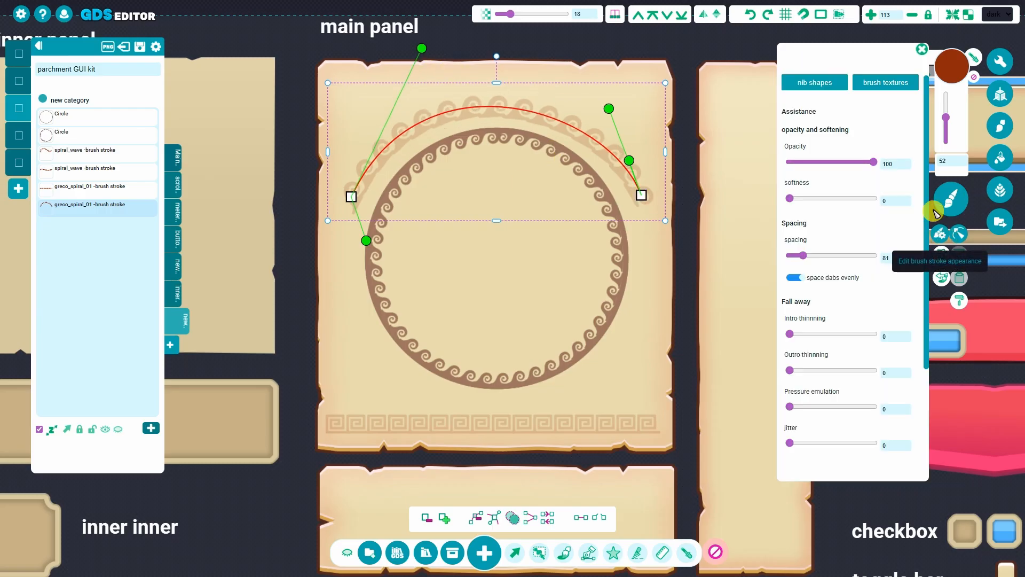
click(804, 257)
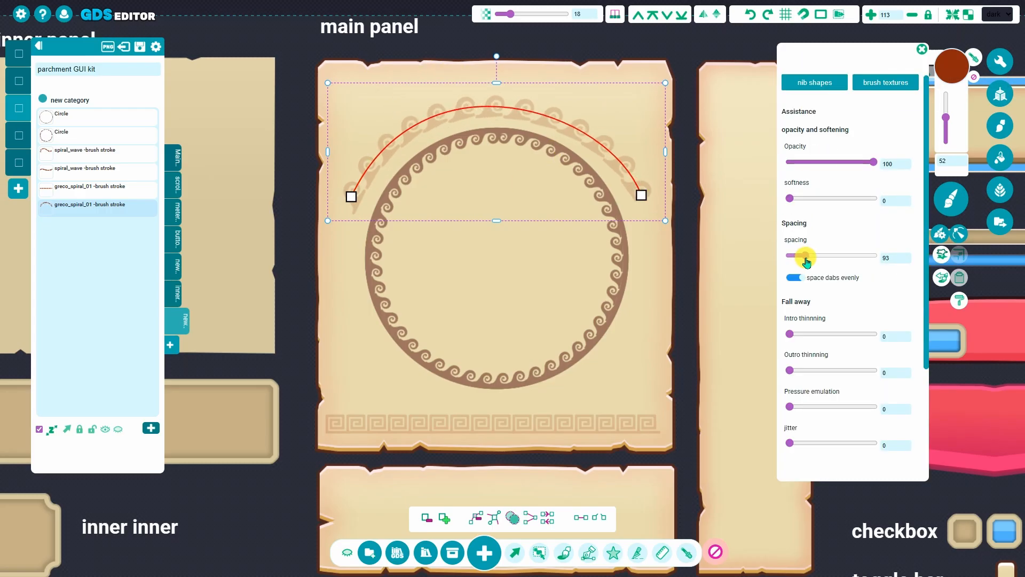
drag(805, 257, 807, 255)
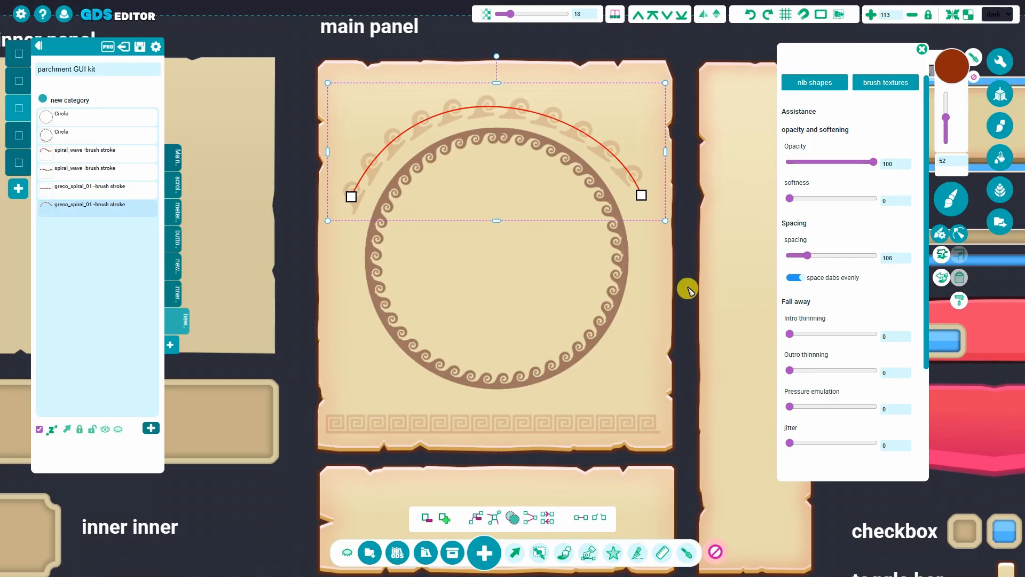
scroll(487, 264, down, 3)
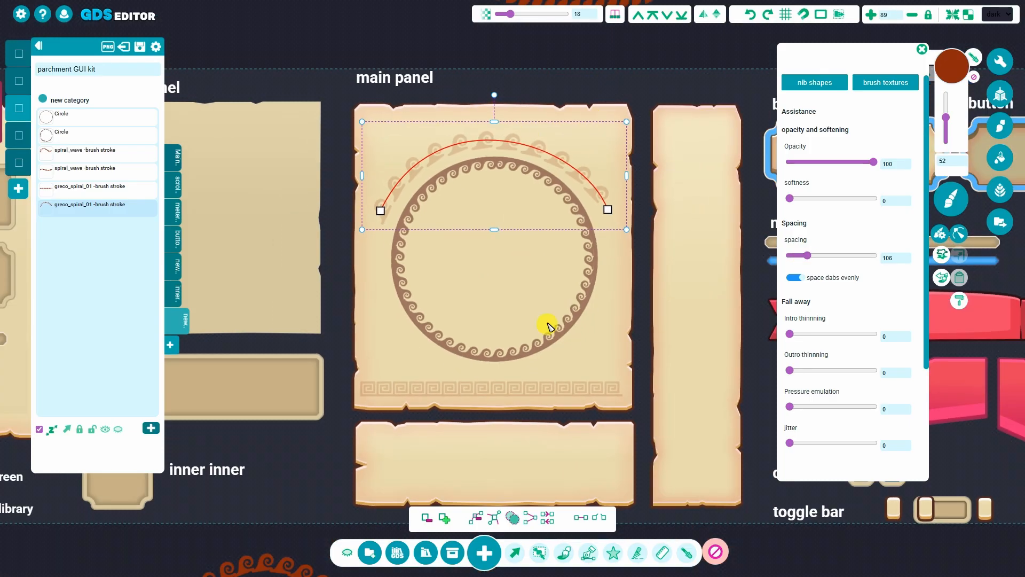
scroll(553, 326, down, 3)
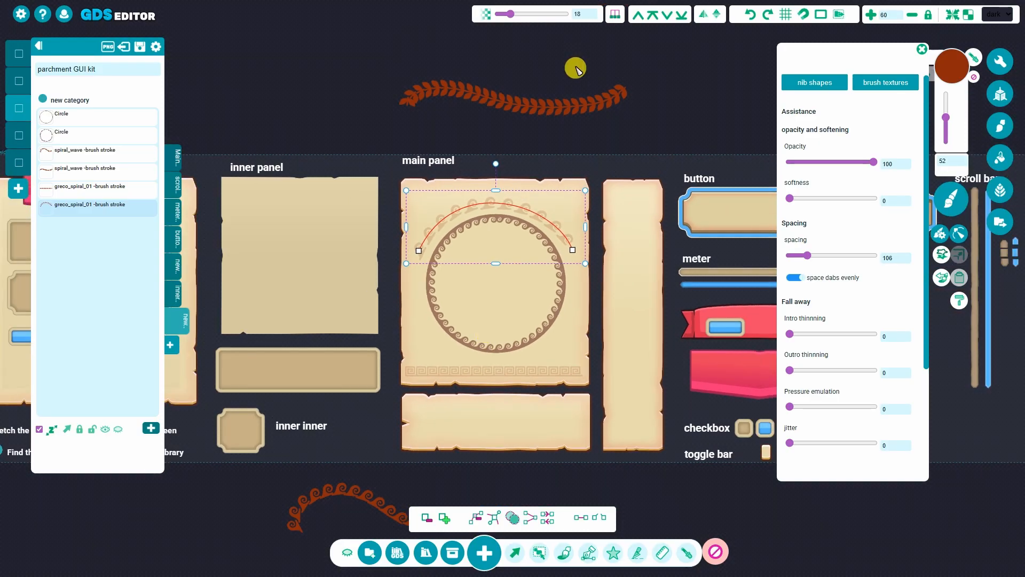
click(717, 553)
Move the leafy stroke slightly down above the main panel and curl its path's right end upward into a large hook
drag(546, 107, 552, 133)
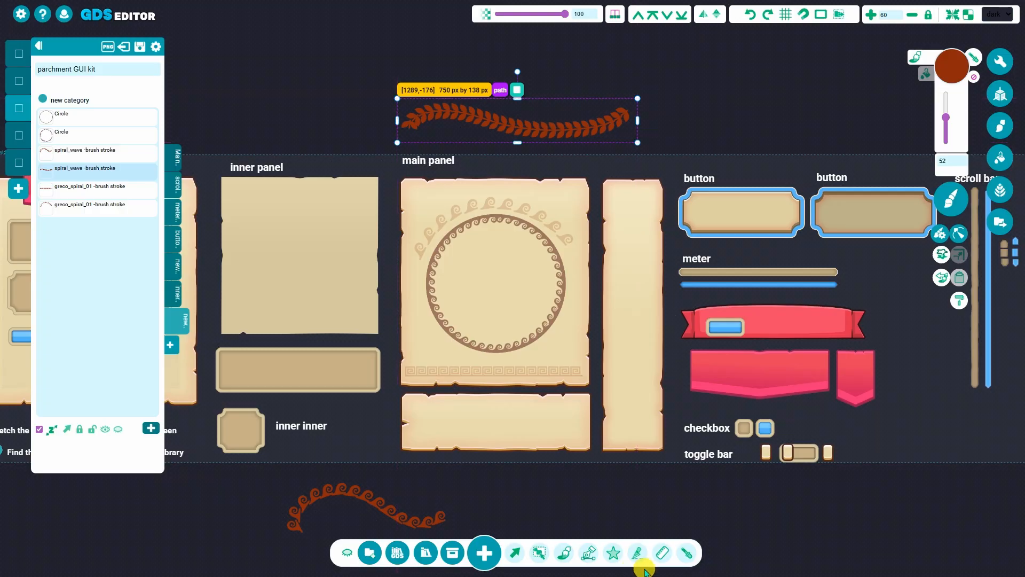
drag(608, 129, 620, 122)
click(960, 228)
scroll(370, 80, up, 6)
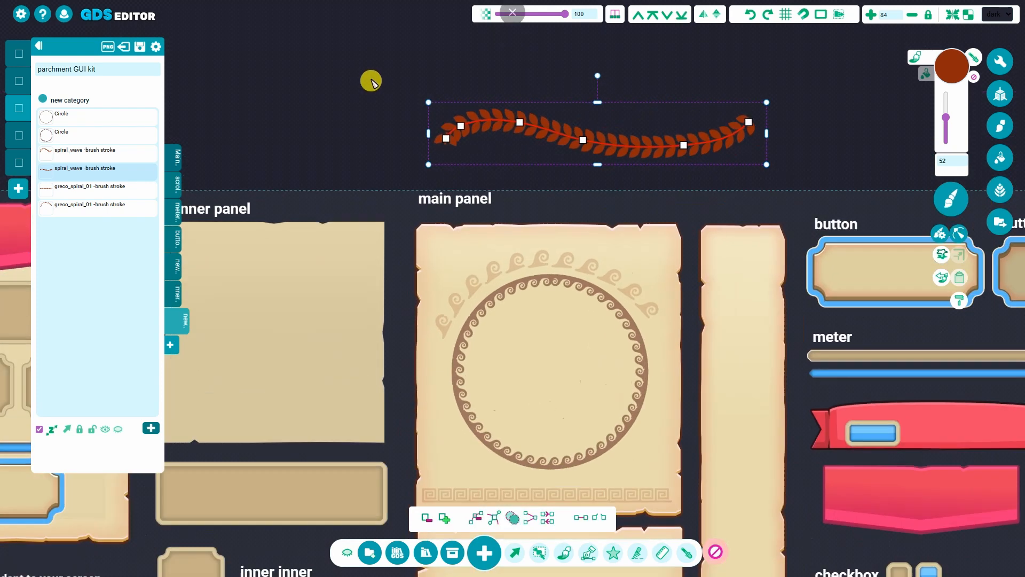
mouse_move(835, 120)
mouse_down()
mouse_move(681, 51)
mouse_move(829, 72)
mouse_up()
mouse_move(749, 153)
mouse_down()
mouse_move(772, 203)
mouse_move(682, 223)
mouse_up()
drag(775, 202, 779, 183)
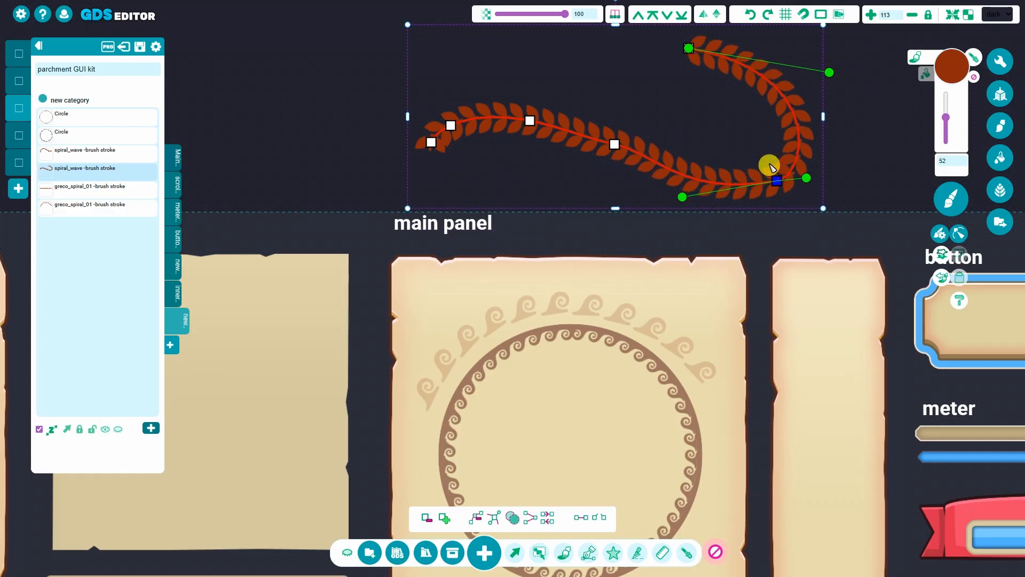
Delete the leafy path's node at the hook's bend and reshape the bend with the neighbouring node and its handles
key(Delete)
mouse_move(617, 151)
mouse_down()
mouse_move(621, 166)
mouse_move(758, 197)
mouse_move(792, 190)
mouse_up()
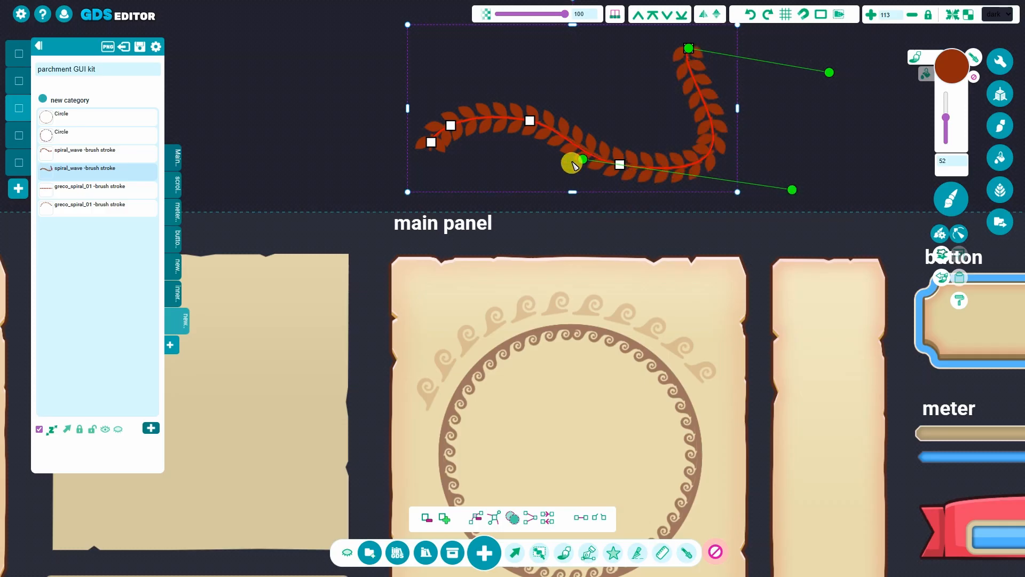
mouse_move(620, 167)
mouse_down()
mouse_move(703, 201)
mouse_move(597, 190)
mouse_up()
mouse_move(870, 219)
mouse_down()
mouse_move(877, 213)
mouse_move(833, 193)
mouse_up()
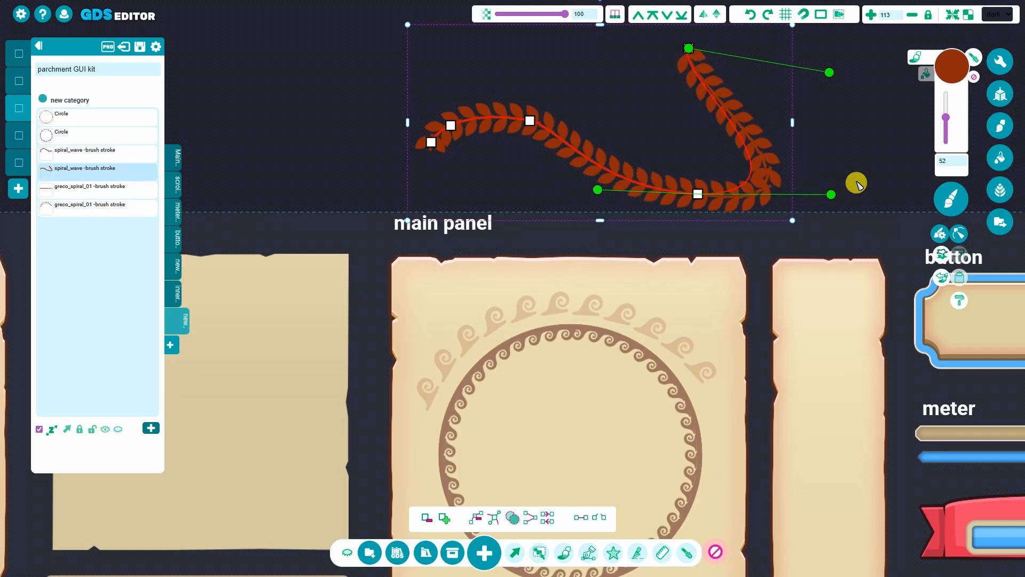
Delete the extra node near the leafy path's left end and shape that half into a wide, smooth arch
mouse_move(530, 121)
mouse_down()
mouse_move(544, 90)
mouse_move(488, 80)
mouse_up()
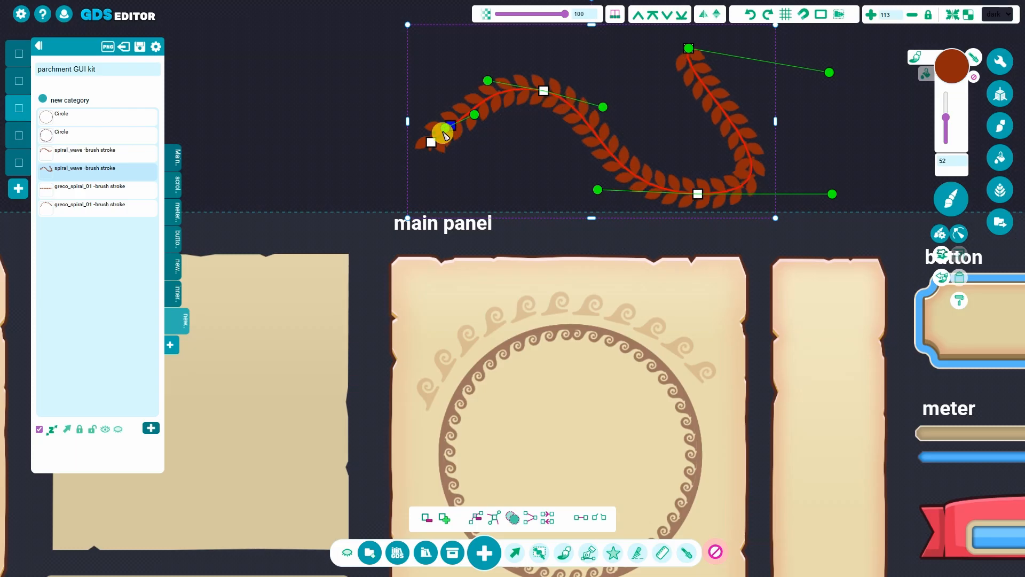
key(Delete)
mouse_move(432, 143)
mouse_down()
mouse_move(370, 183)
mouse_move(385, 68)
mouse_up()
drag(487, 82, 471, 69)
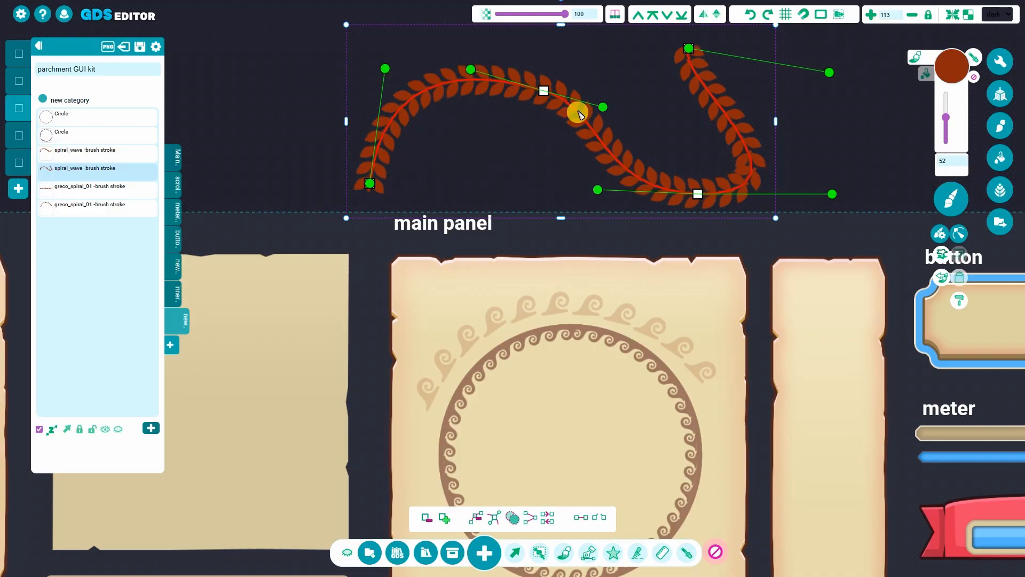
drag(603, 107, 622, 108)
drag(544, 90, 538, 85)
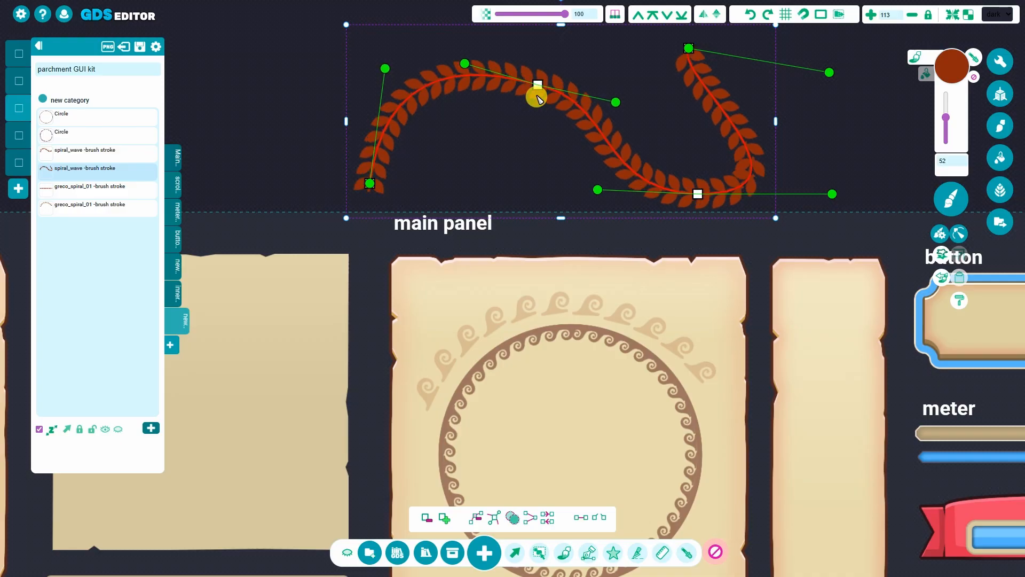
Extend the leafy path's left end node down onto the main panel's upper left corner and curve the segment outward
scroll(527, 170, down, 3)
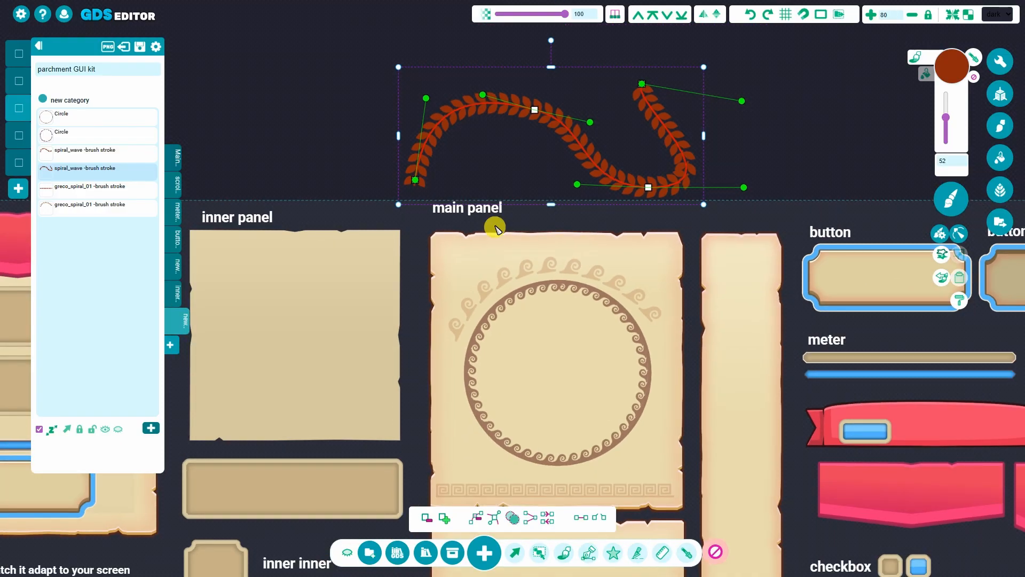
drag(415, 181, 448, 277)
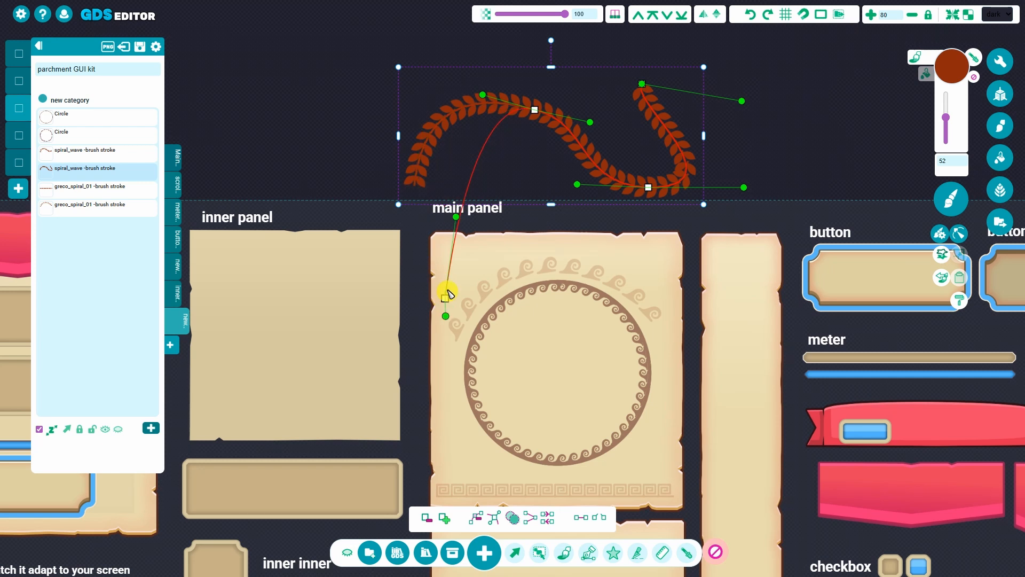
drag(459, 198, 382, 162)
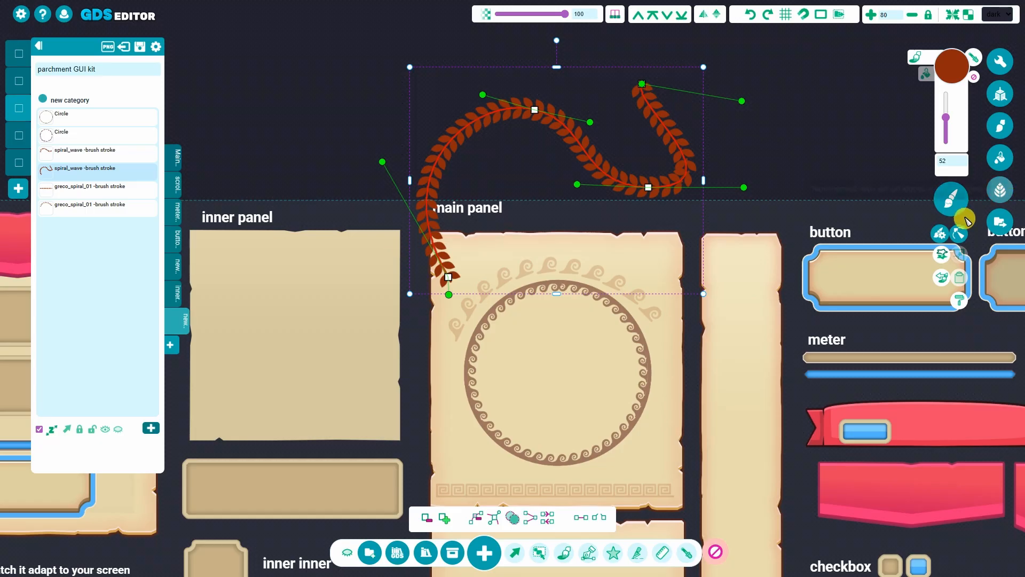
Set the leafy stroke's spacing to 46, intro thinning to 62 and outro thinning to 56
click(940, 236)
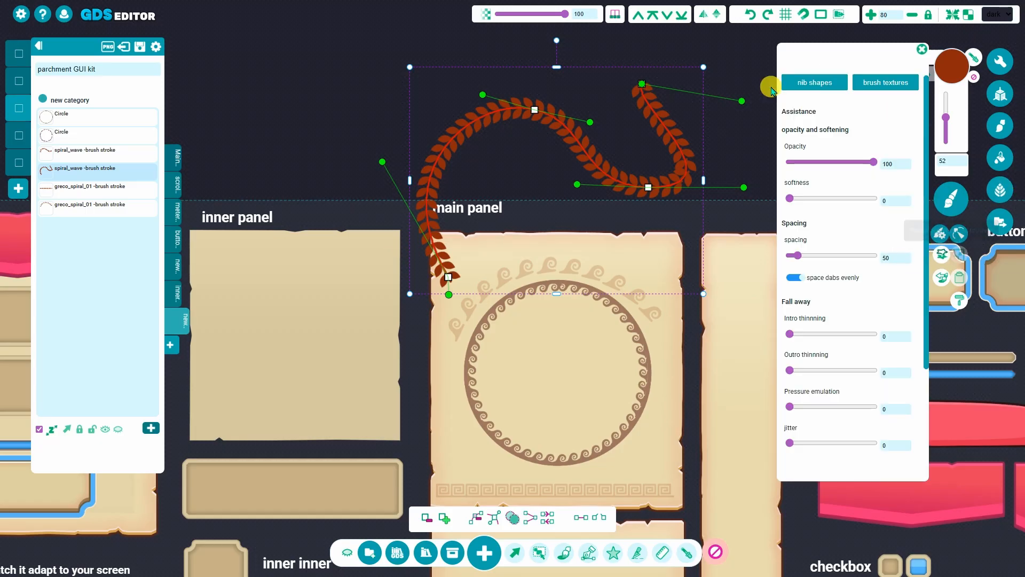
mouse_move(791, 197)
mouse_down()
mouse_move(817, 199)
mouse_move(805, 198)
mouse_up()
click(790, 198)
drag(797, 257, 799, 257)
drag(790, 336, 842, 334)
drag(791, 370, 840, 372)
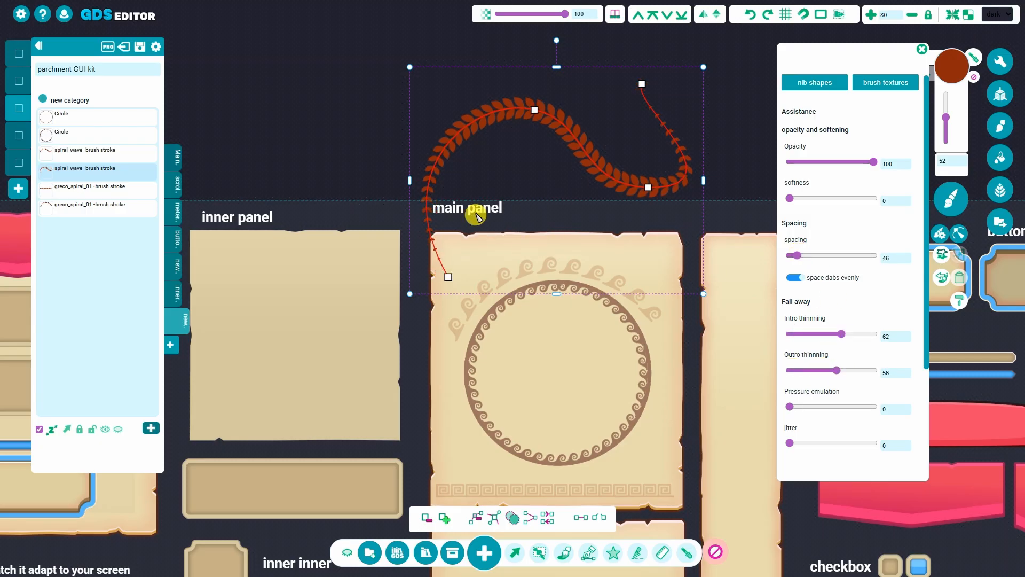
Move the leafy stroke onto the inner panel, scale it down to about 454 by 351 px and deselect it
key(s)
mouse_move(626, 204)
mouse_down()
mouse_move(550, 309)
mouse_move(406, 341)
mouse_up()
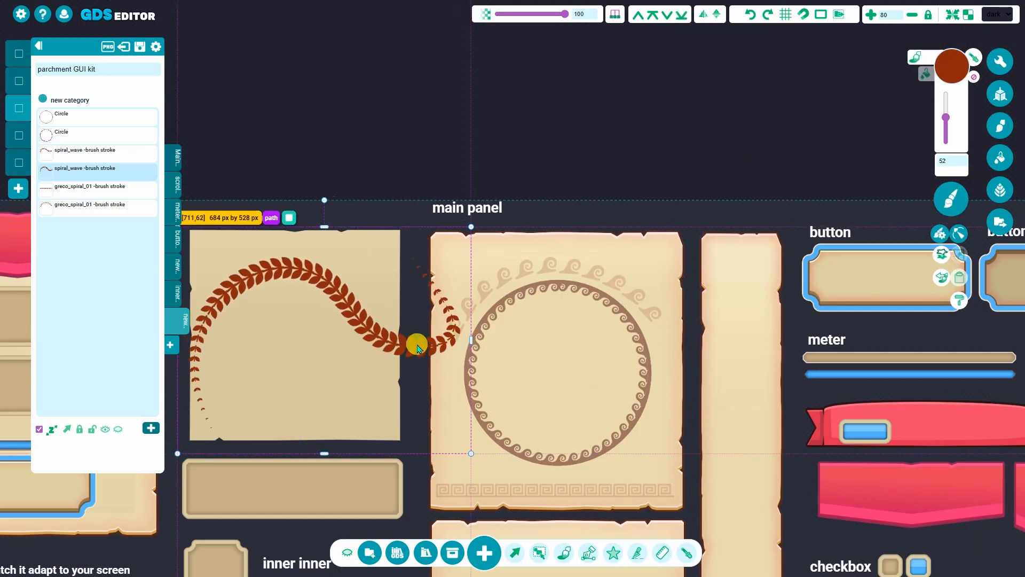
mouse_move(473, 452)
mouse_down()
mouse_move(350, 339)
mouse_move(348, 308)
mouse_up()
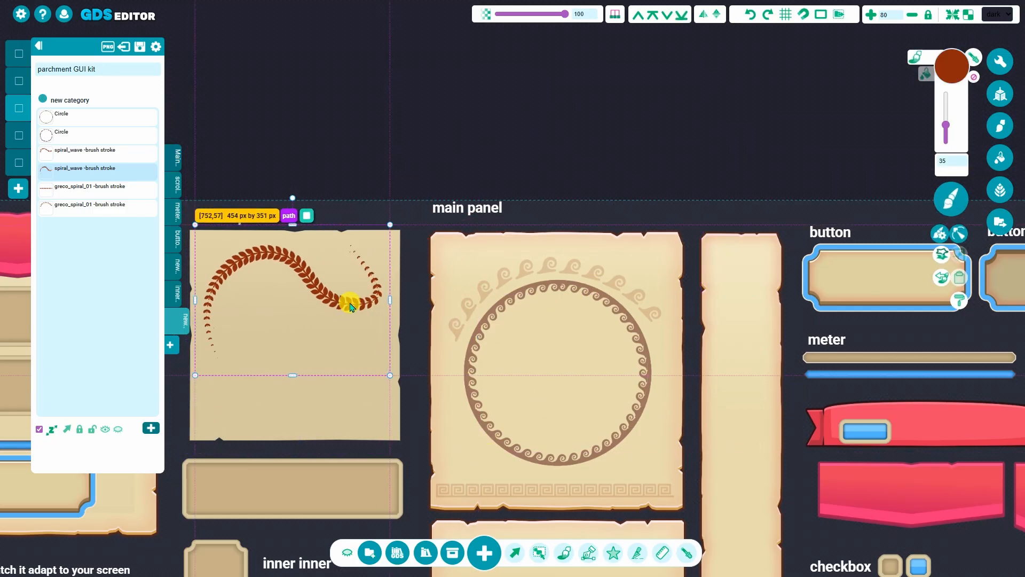
scroll(595, 177, down, 3)
click(636, 198)
scroll(550, 183, up, 1)
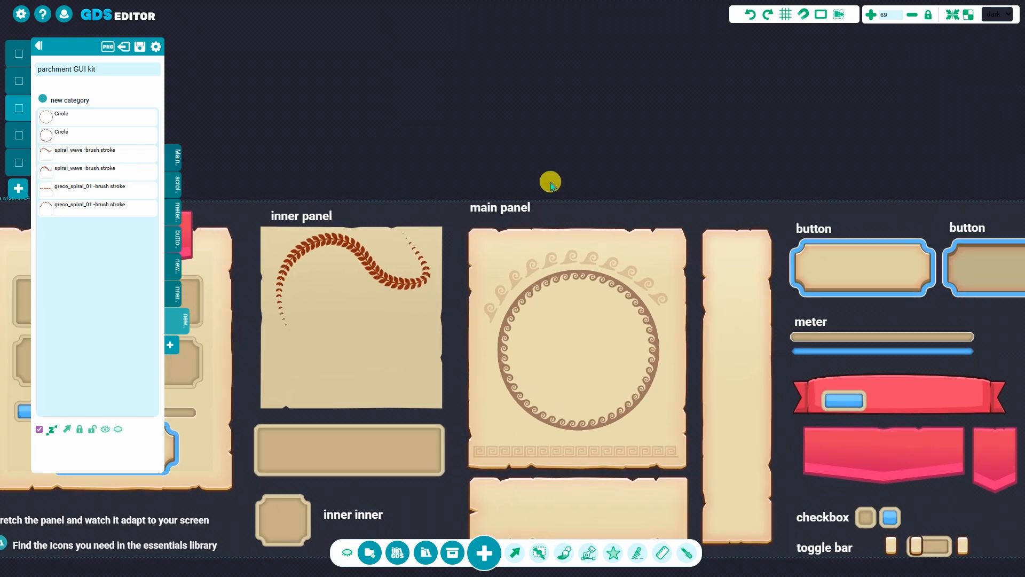
Move the leafy stroke to the main panel's upper left edge and pull a curve handle from its path's right end node
mouse_move(401, 286)
mouse_down()
mouse_move(490, 261)
mouse_move(551, 227)
mouse_up()
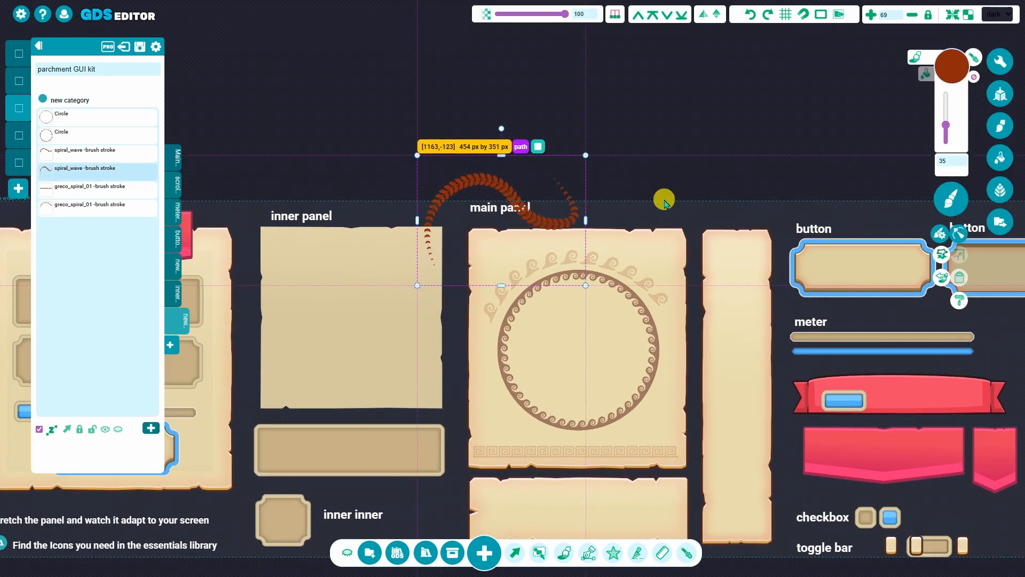
click(973, 229)
click(489, 182)
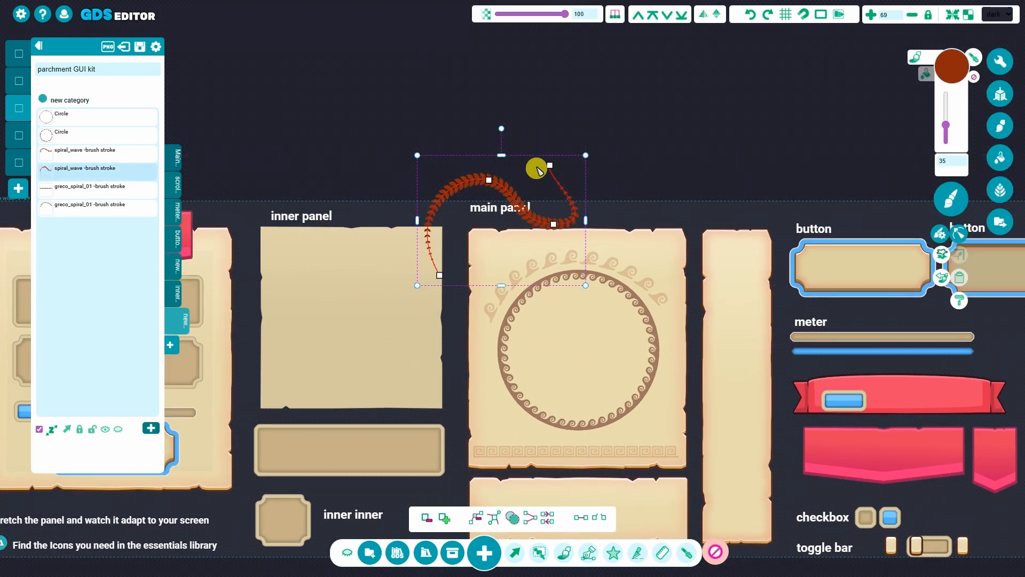
key(alt)
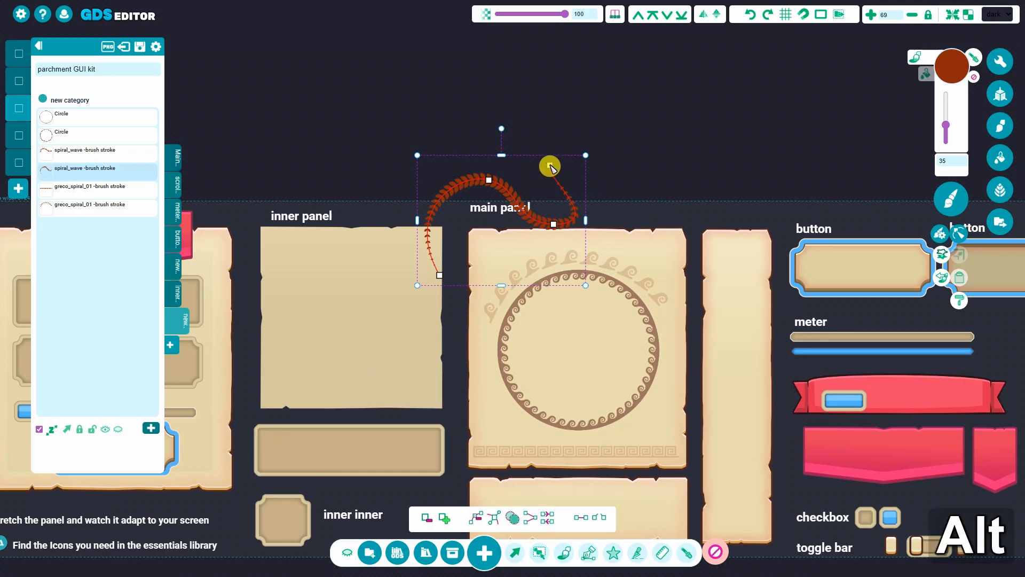
scroll(562, 169, up, 8)
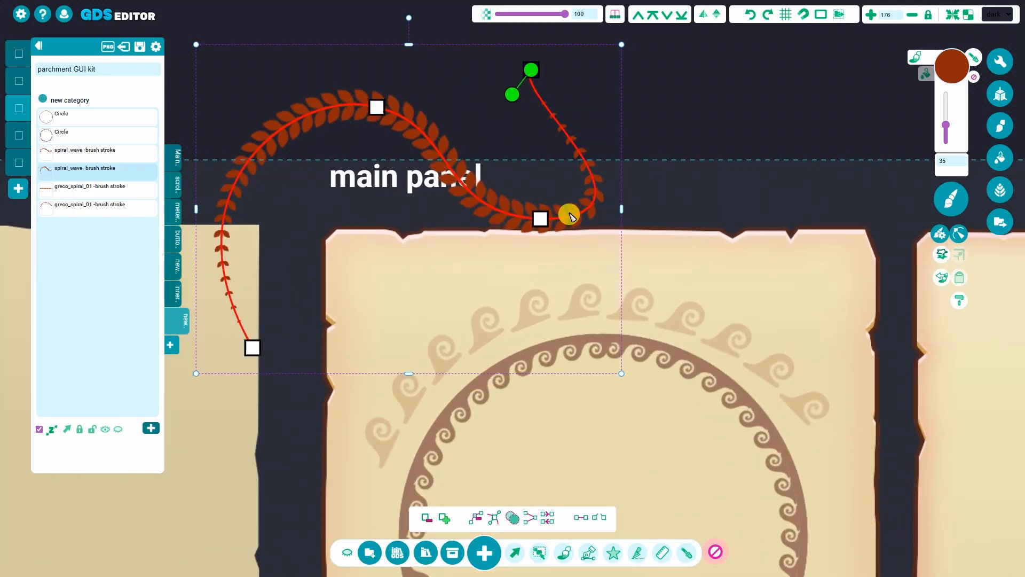
Pull long horizontal curve handles from the leafy path's lower node and move that node down onto the circle's upper edge
click(540, 219)
key(alt)
mouse_move(541, 219)
mouse_down()
mouse_move(556, 401)
mouse_move(542, 123)
mouse_move(561, 463)
mouse_move(534, 219)
mouse_move(544, 428)
mouse_move(579, 387)
mouse_move(545, 381)
mouse_move(847, 350)
mouse_move(834, 381)
mouse_move(476, 393)
mouse_move(491, 381)
mouse_up()
mouse_move(628, 381)
mouse_down()
mouse_move(636, 366)
mouse_move(640, 375)
mouse_move(575, 176)
mouse_move(609, 181)
mouse_move(728, 339)
mouse_move(761, 478)
mouse_move(735, 517)
mouse_move(732, 219)
mouse_move(694, 208)
mouse_move(737, 380)
mouse_up()
scroll(672, 316, down, 5)
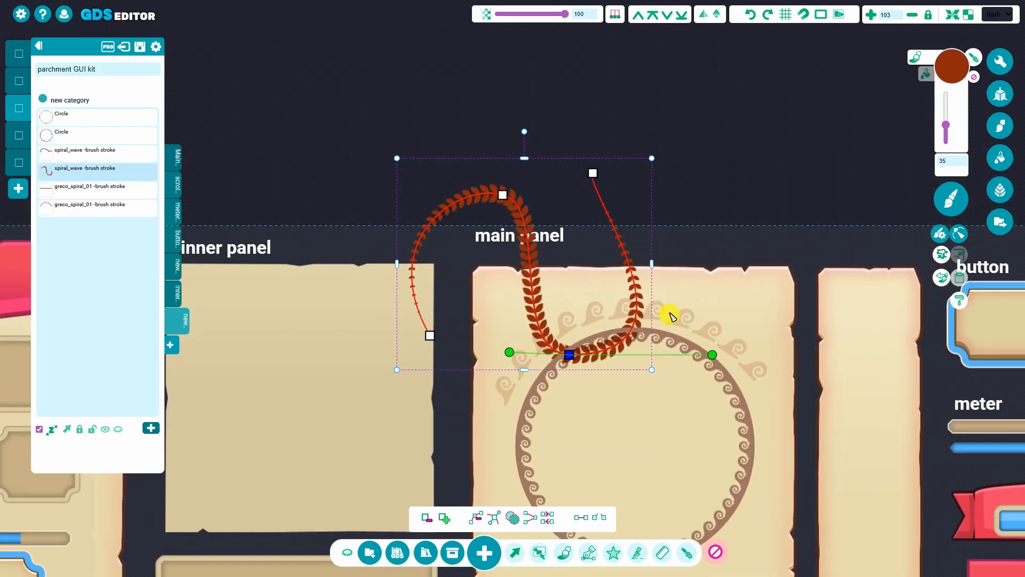
Shift the leafy path's crest node left, raise its right end node, and move the lower node up to the panel's upper edge
drag(503, 195, 469, 187)
drag(593, 173, 593, 145)
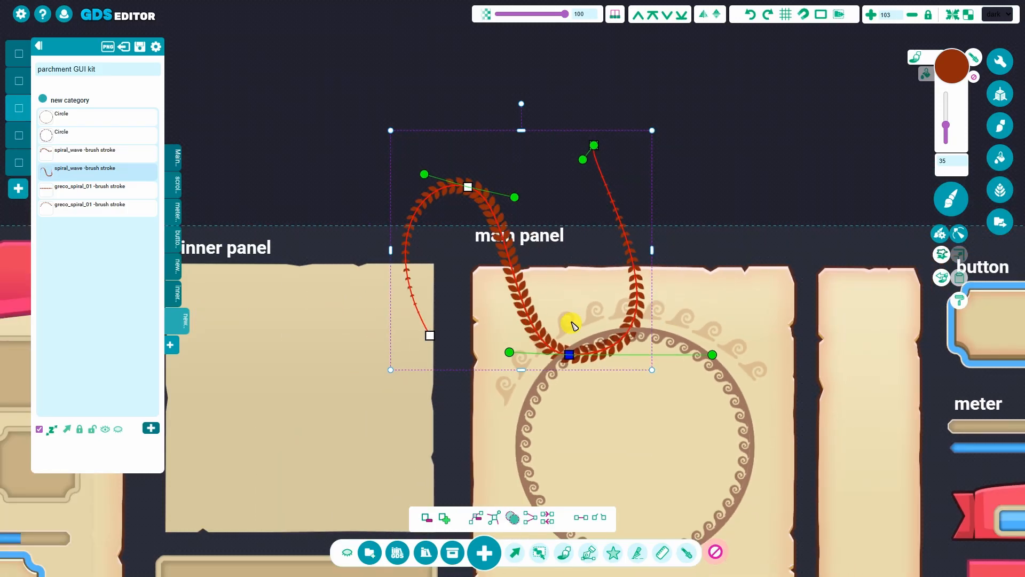
drag(569, 357, 578, 263)
Import the egyptian_brush_patterns_scene pack from the essentials library into the current parchment scene despite the existing-scene notice
scroll(579, 231, down, 5)
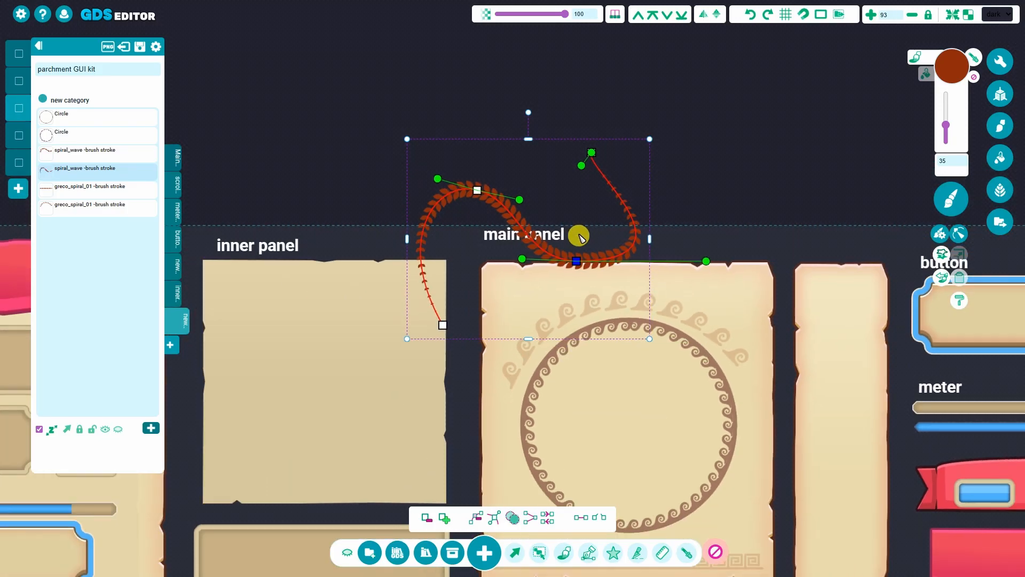
middle_drag(692, 167, 677, 122)
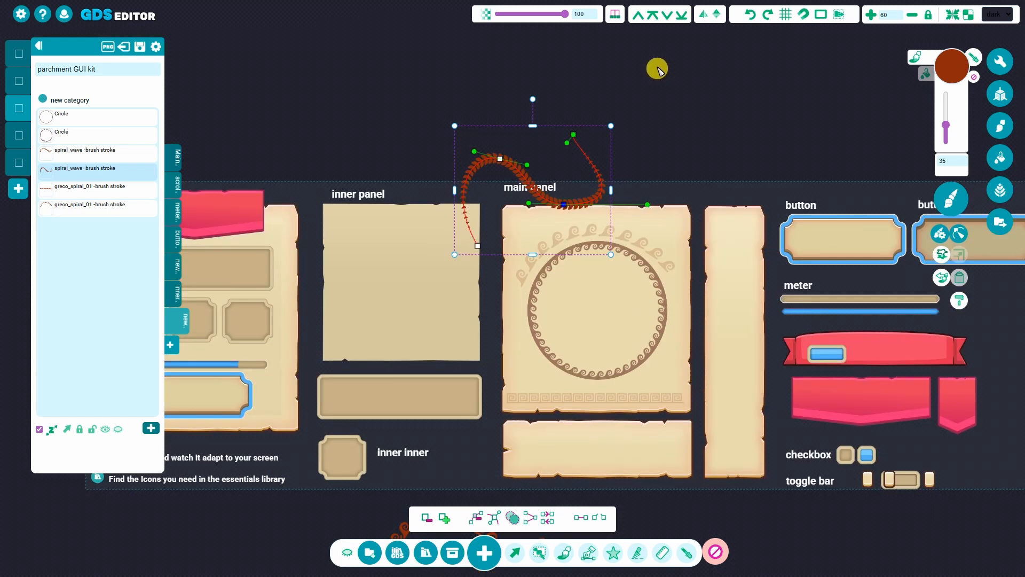
click(430, 560)
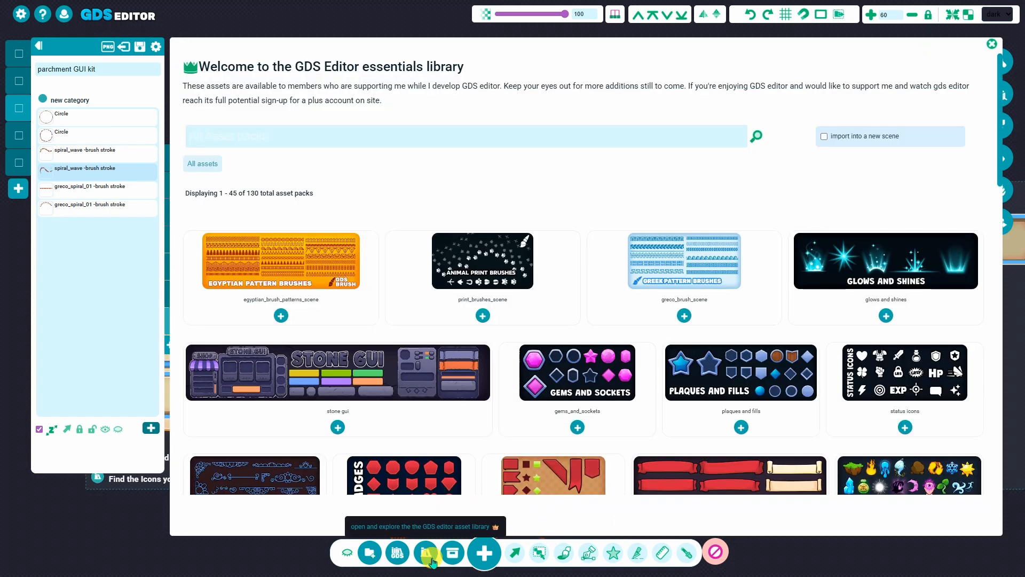
click(290, 265)
click(459, 229)
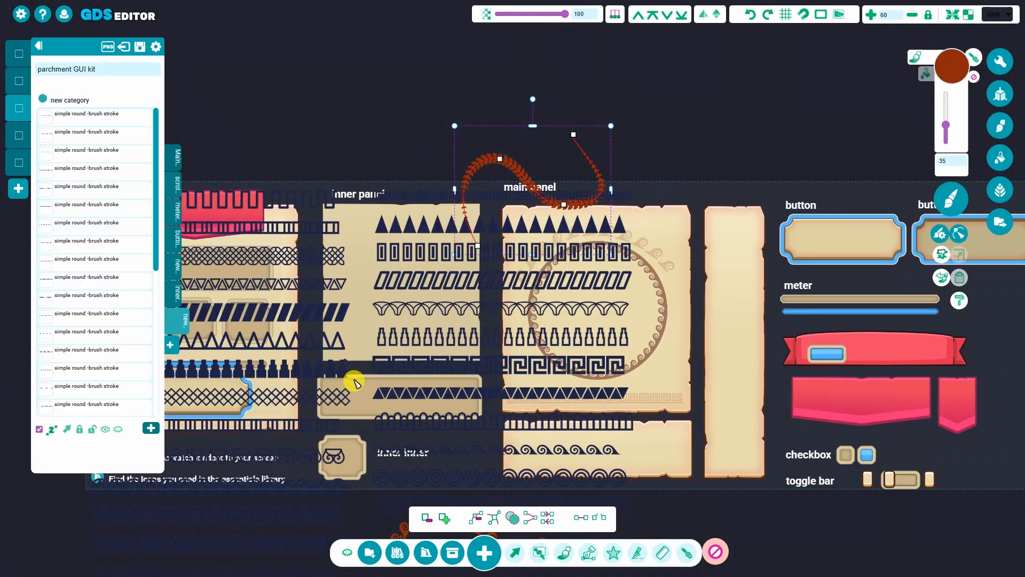
scroll(428, 368, up, 2)
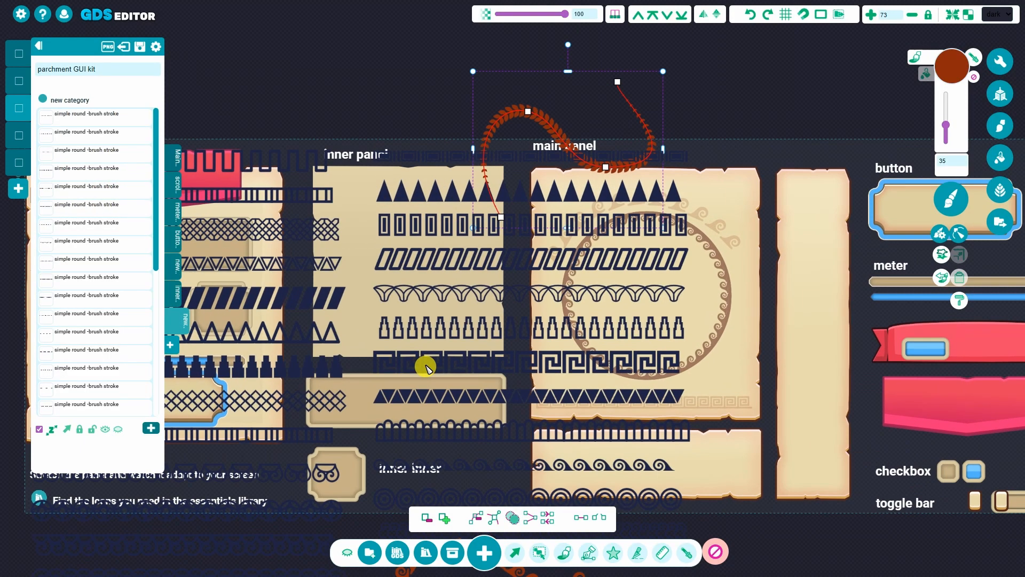
Load the egyptian_brush_patterns_scene pack from the essentials library as a new scene
click(426, 553)
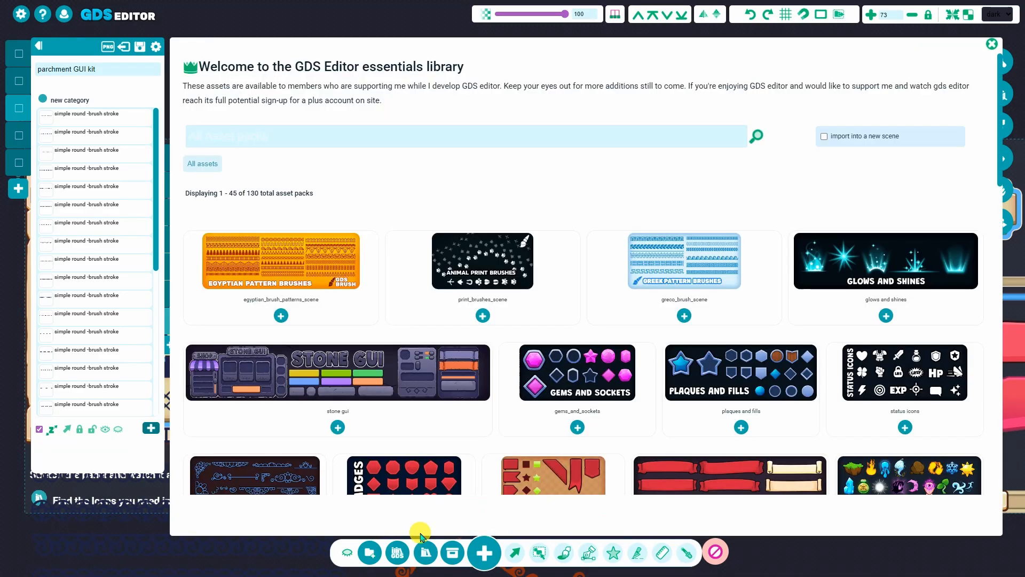
click(284, 274)
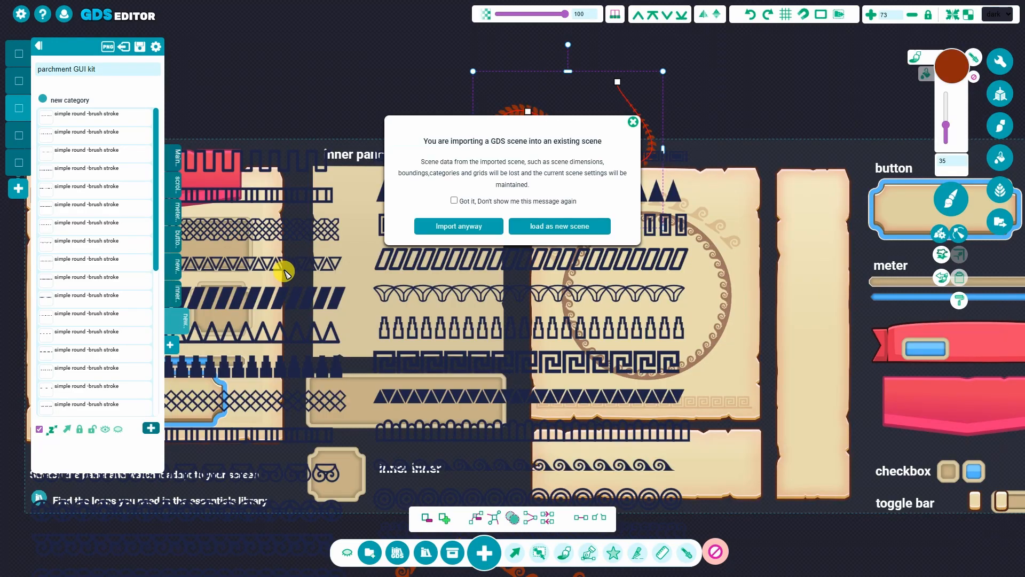
click(572, 231)
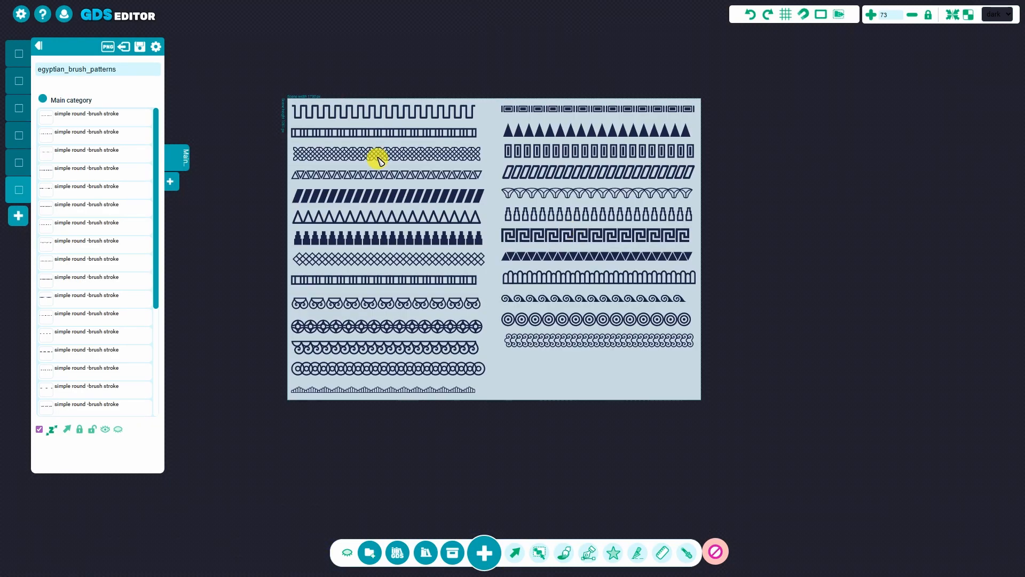
scroll(366, 183, up, 2)
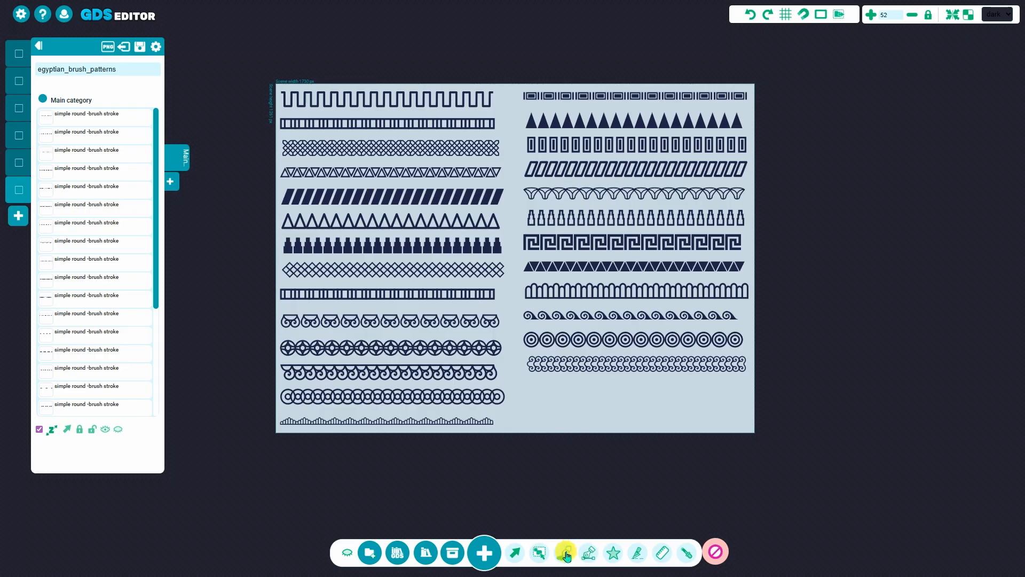
Pick up the brush of the solid spiral wave pattern and paint a looping freehand stroke below the pattern rows
click(660, 318)
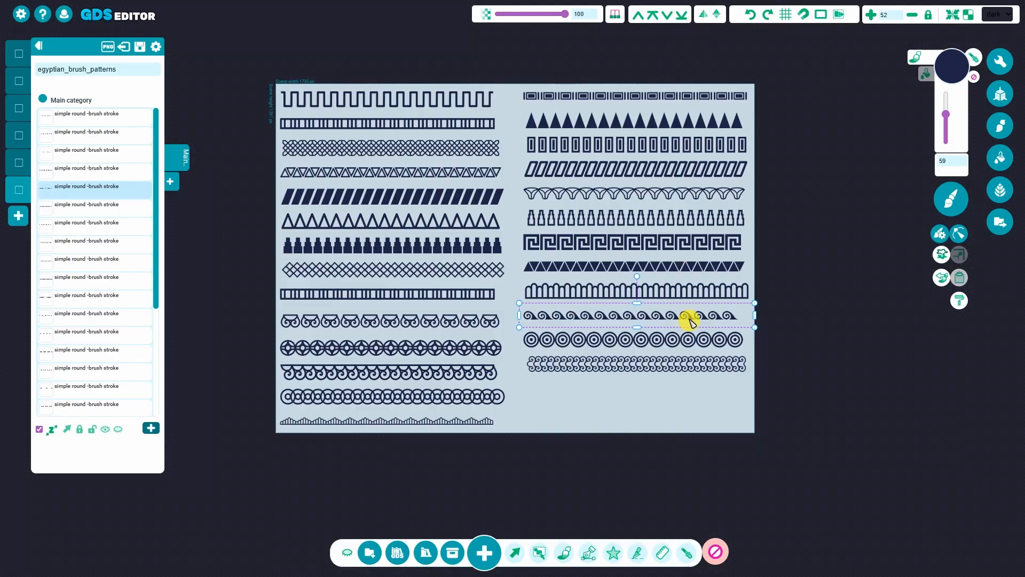
click(943, 277)
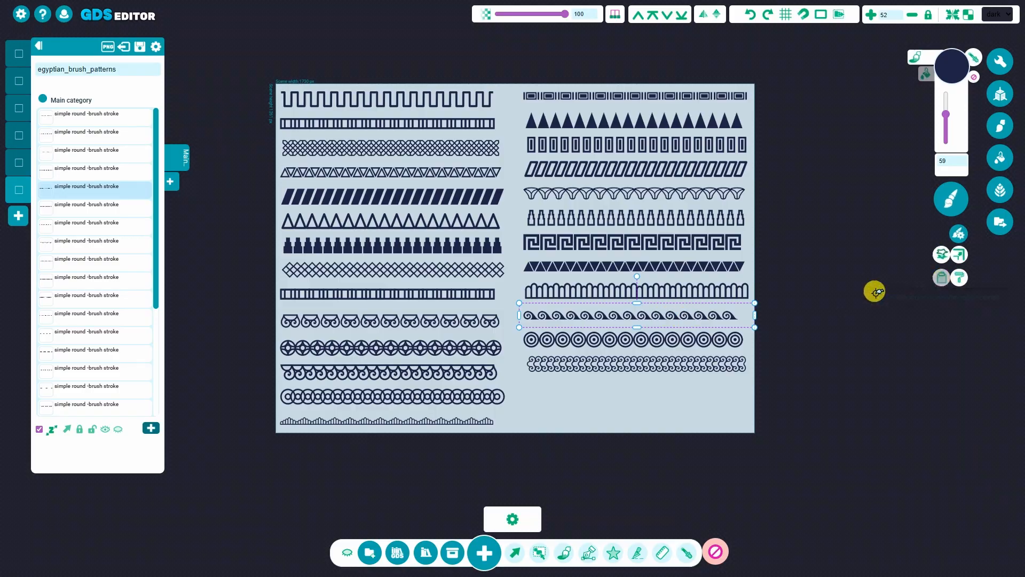
mouse_move(633, 435)
mouse_down()
mouse_move(749, 384)
mouse_move(824, 291)
mouse_move(756, 373)
mouse_move(565, 411)
mouse_up()
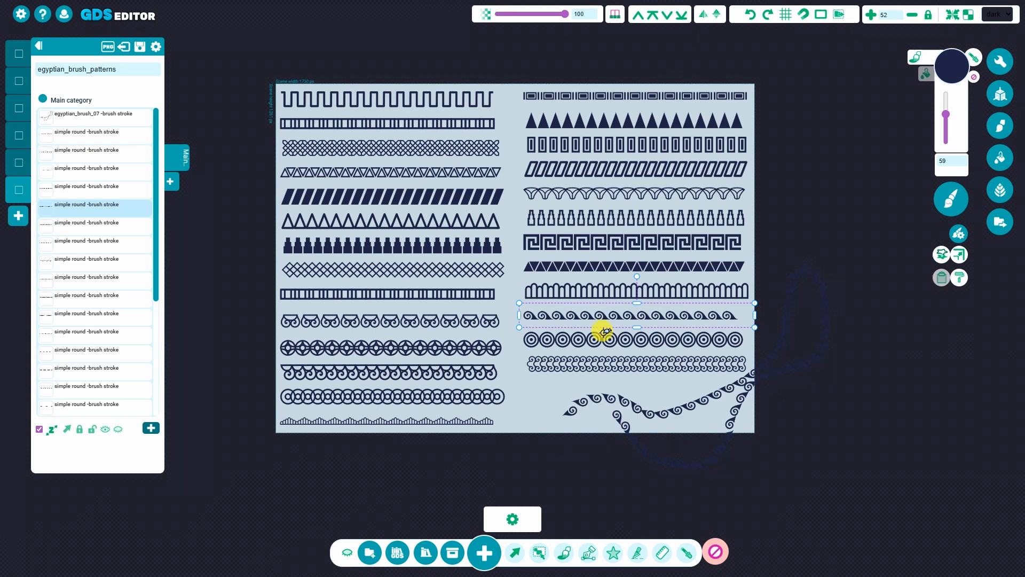
Select the diamond lattice pattern stroke and pick up its brush for painting
key(s)
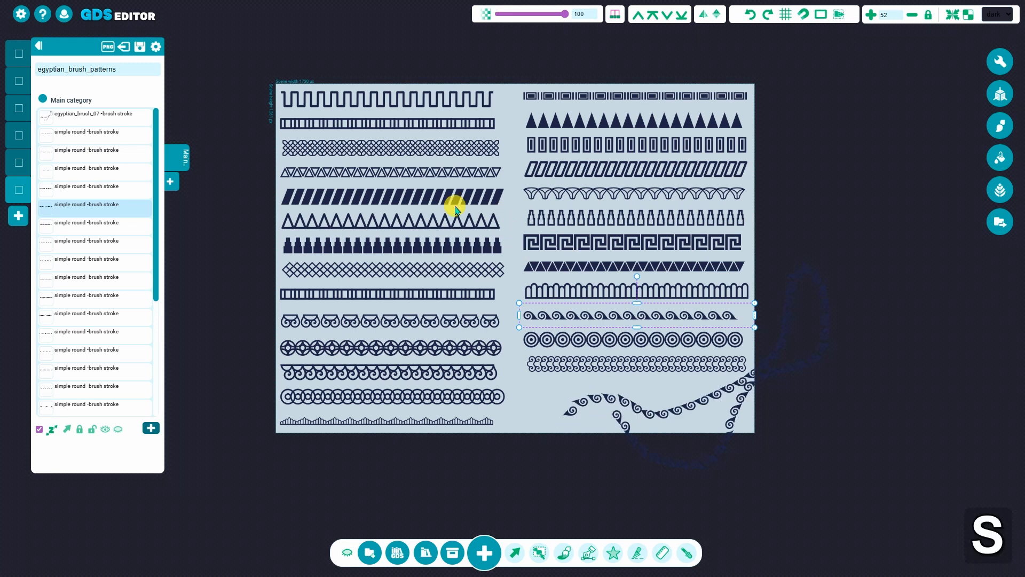
click(464, 195)
click(461, 246)
click(463, 265)
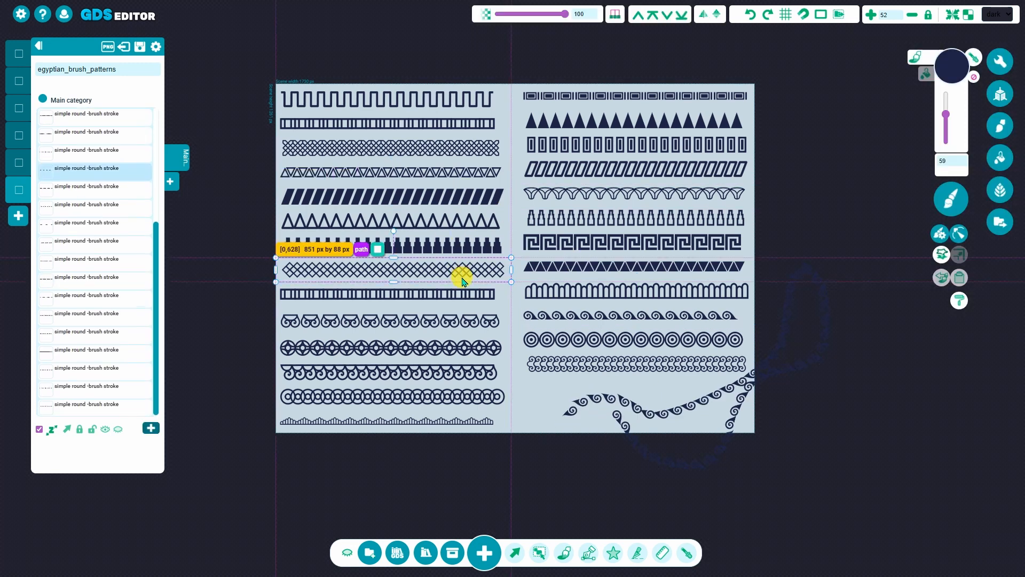
click(940, 278)
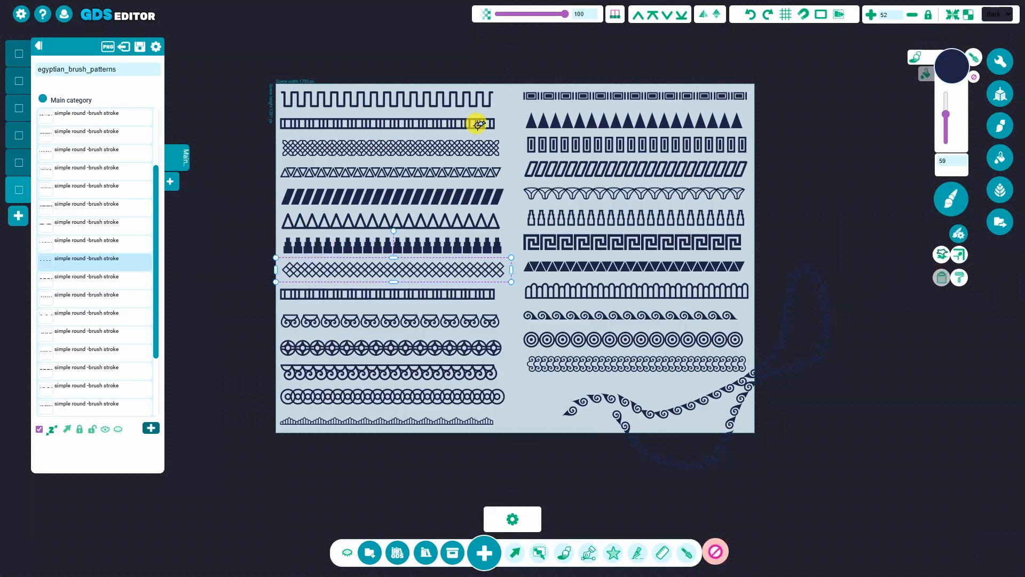
Set the brush colour to white (#ffffff) and paint three straight horizontal lattice strokes below the scene area
click(952, 67)
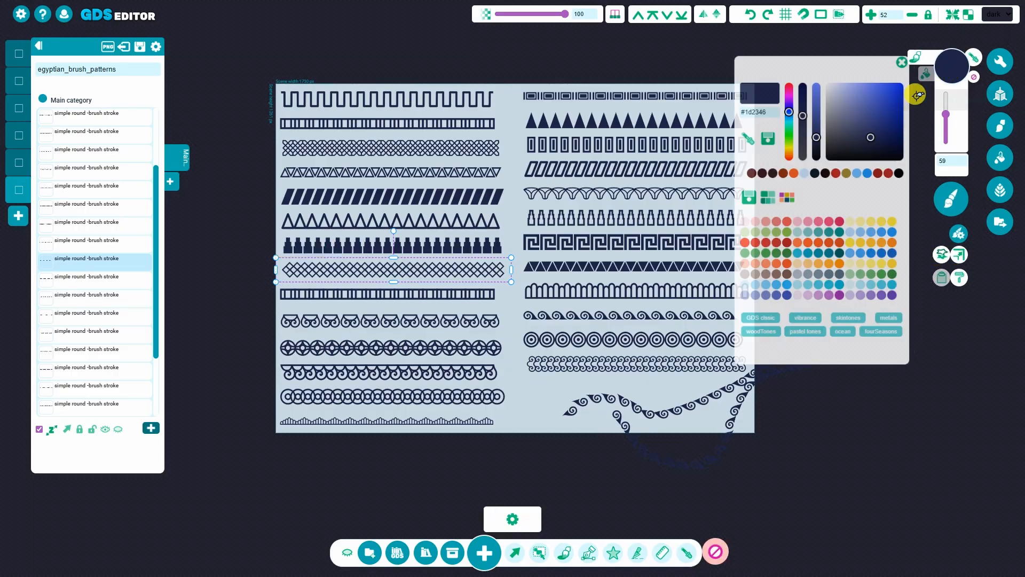
alt+drag(309, 464, 783, 476)
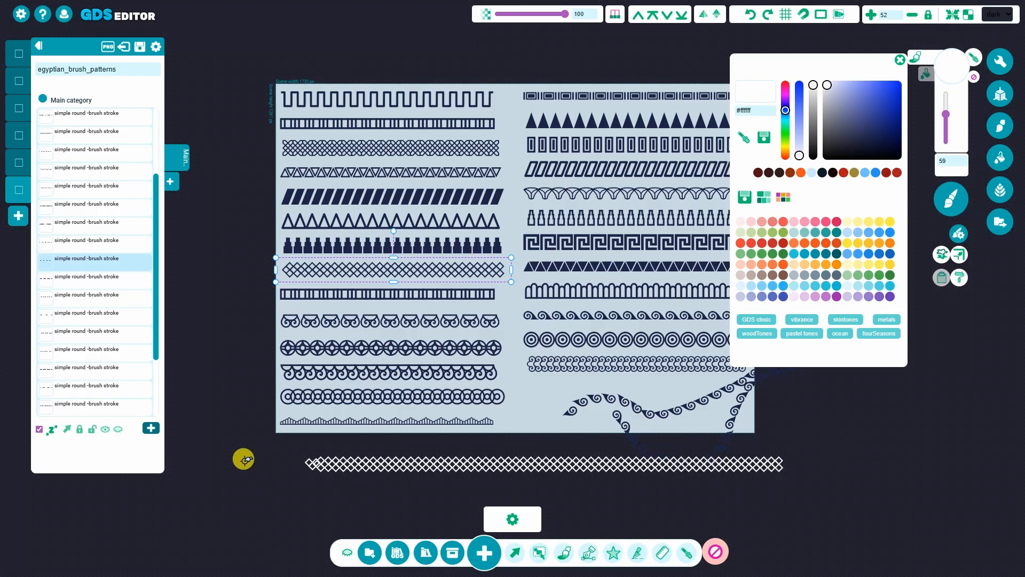
alt+drag(304, 446, 789, 452)
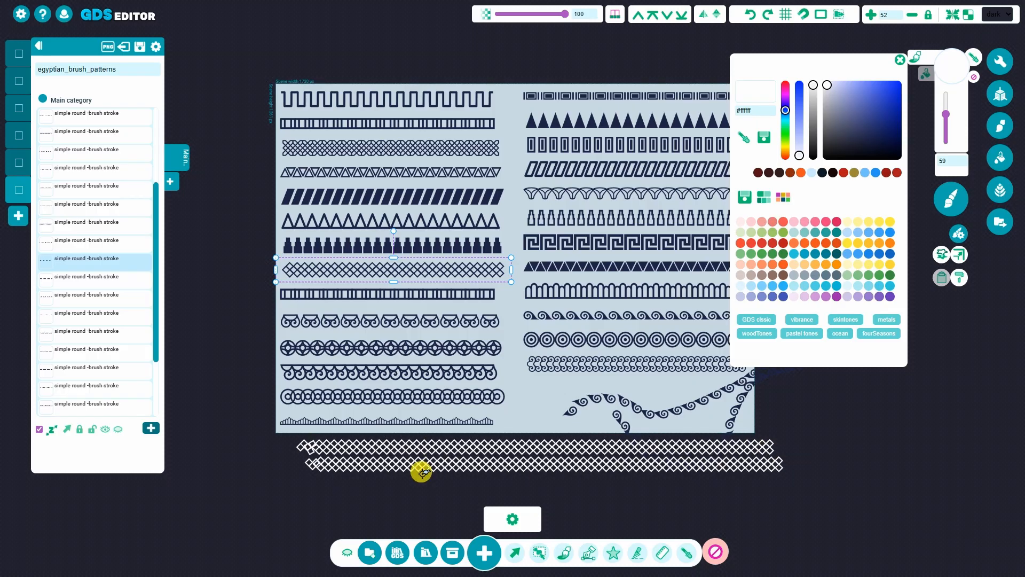
alt+drag(305, 483, 853, 488)
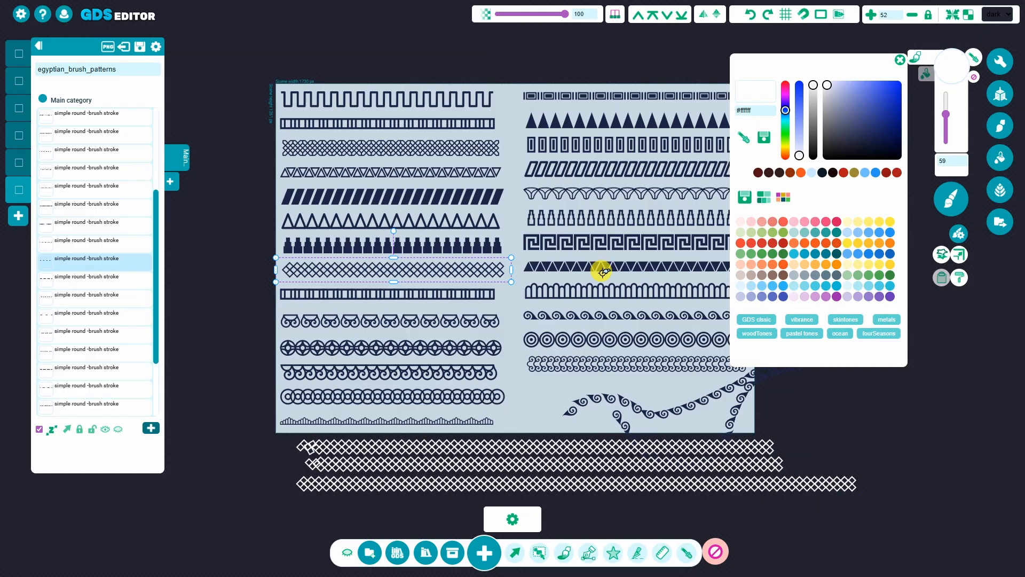
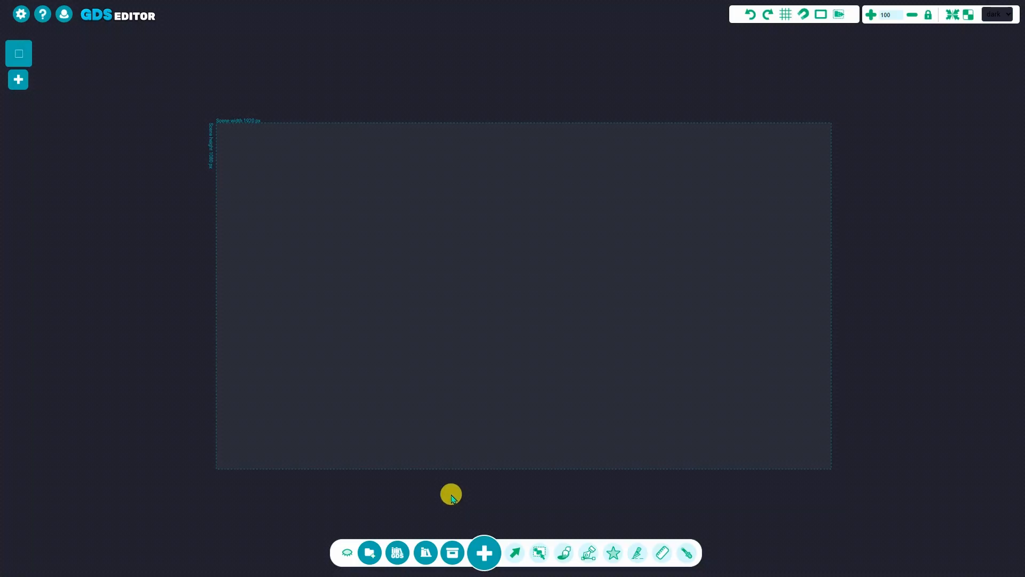
Import cyclops from the purchased Animated Cyclops Boss Pack as a new scene and close the purchases library
click(395, 554)
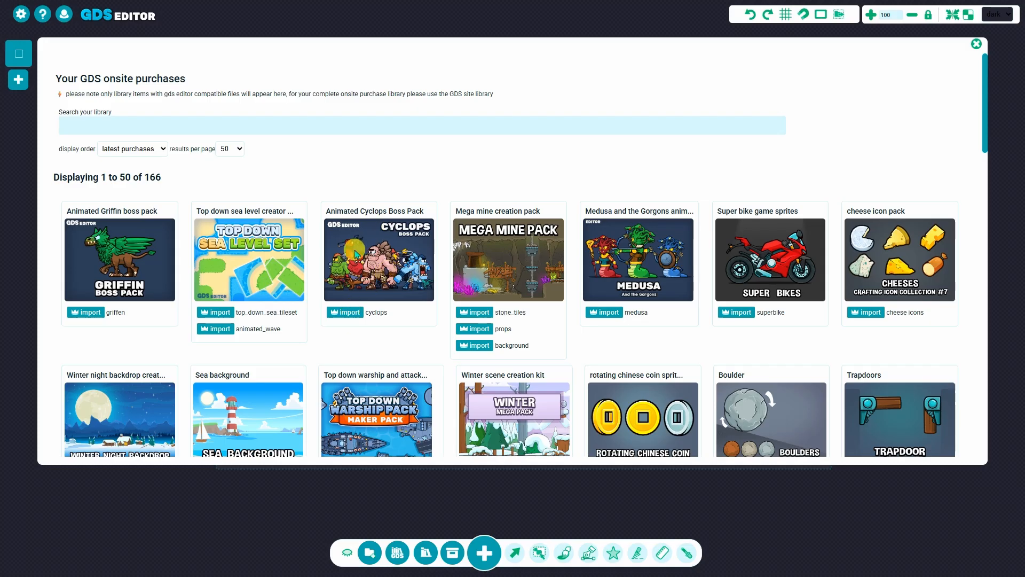
click(351, 318)
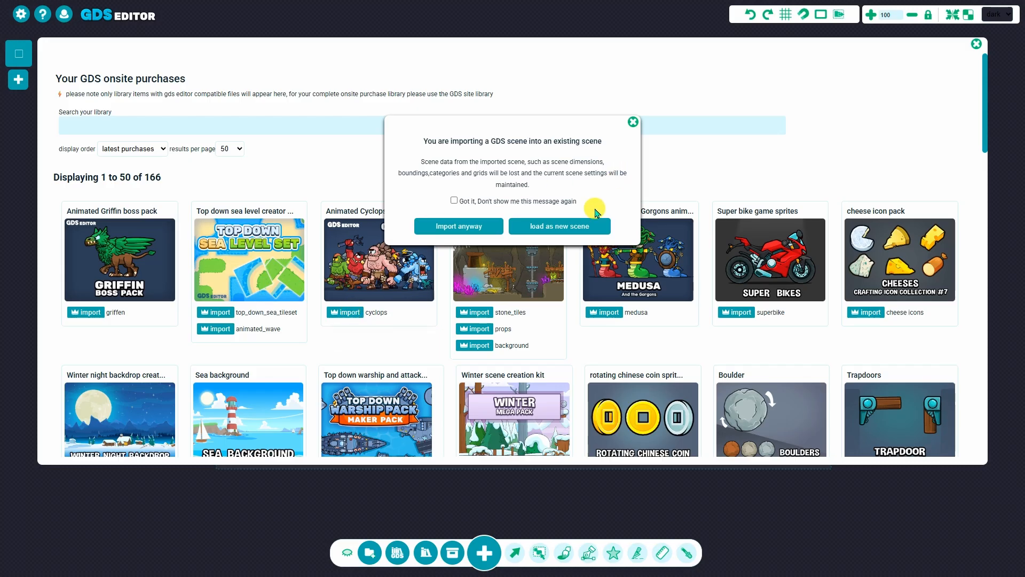
click(567, 229)
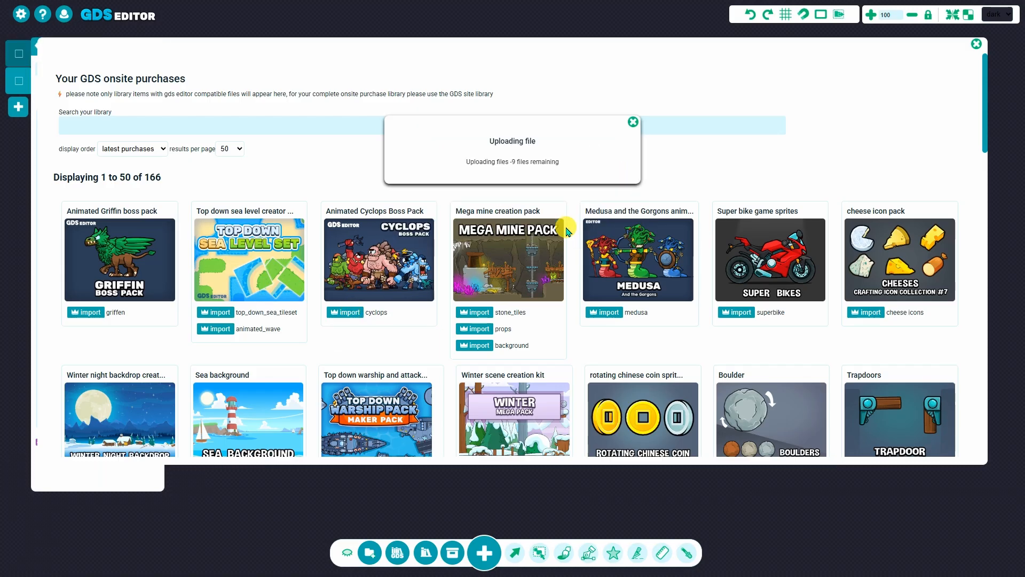
click(979, 45)
scroll(465, 383, up, 3)
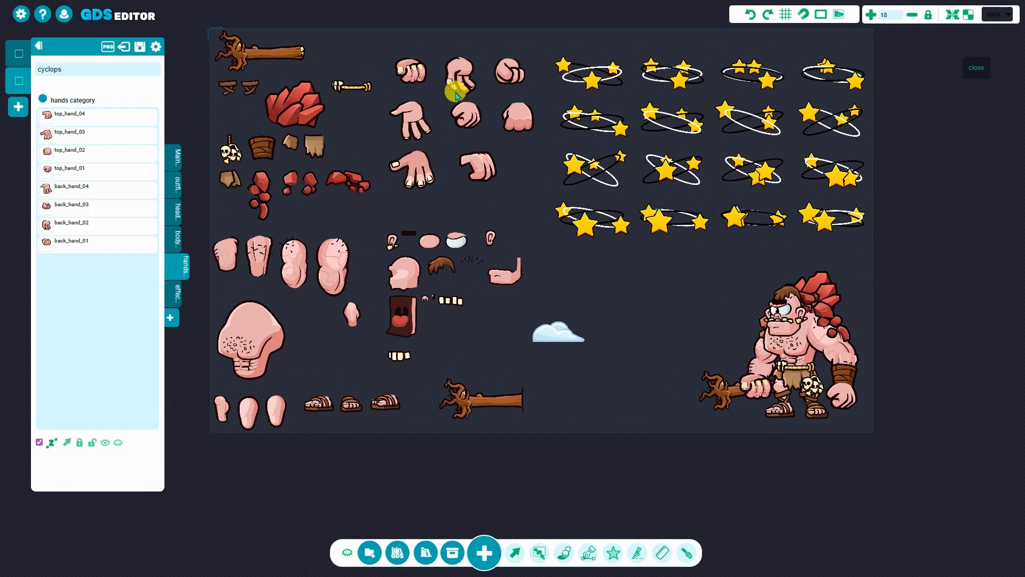
scroll(609, 341, down, 3)
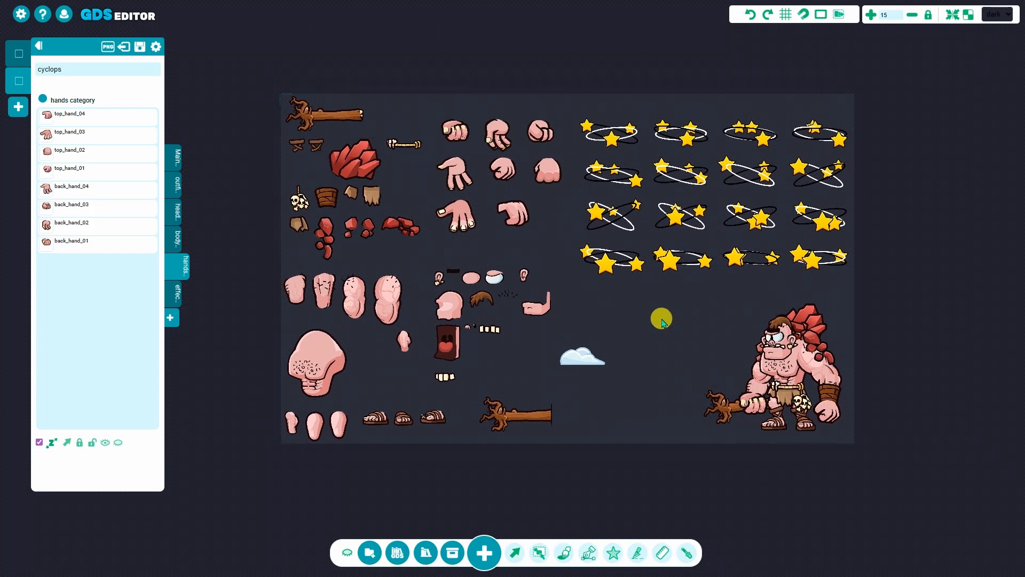
Examine the cyclops file from the Main category in the SCML explorer, then hide the asset list and deselect the file
click(171, 160)
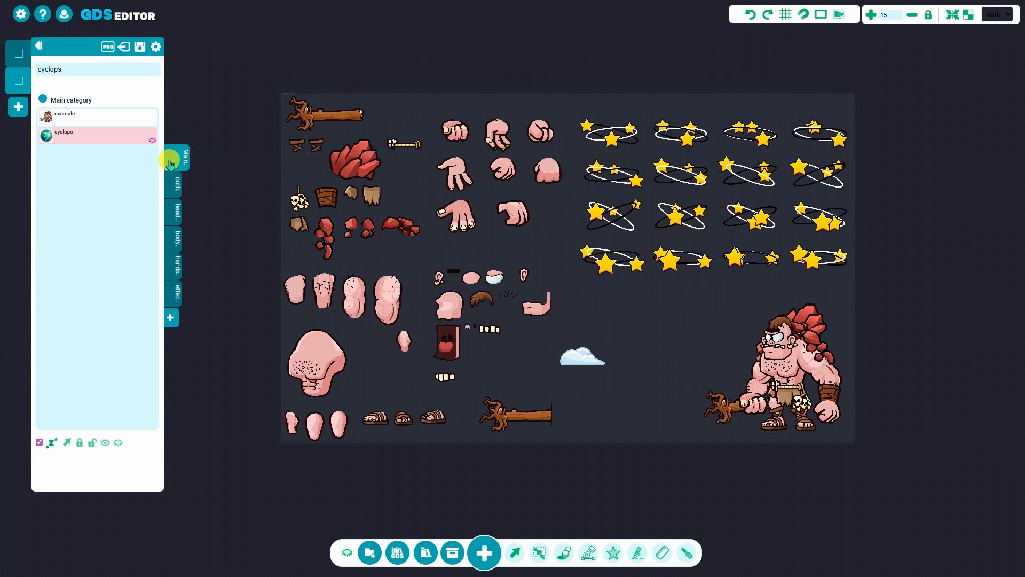
click(74, 138)
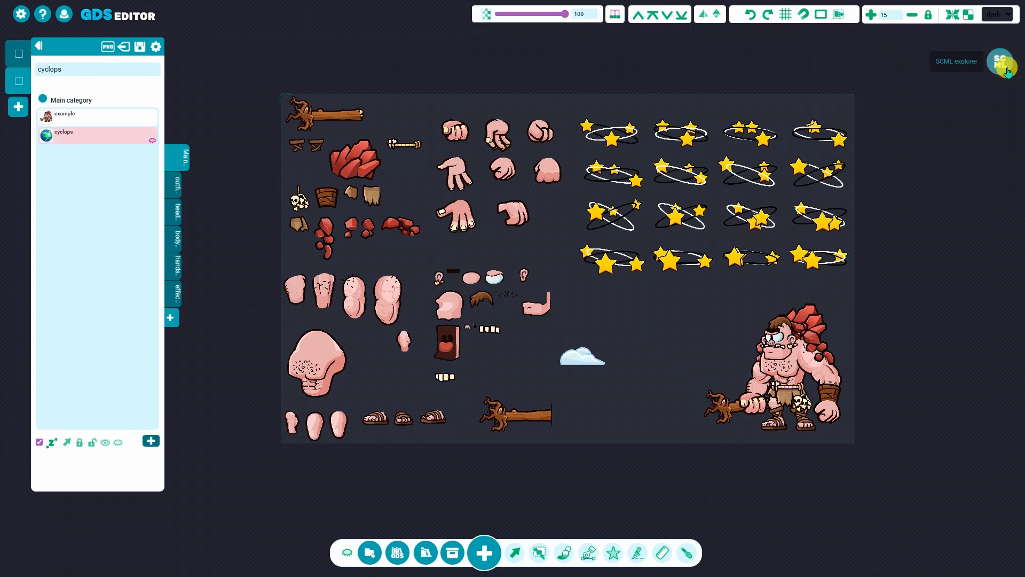
click(730, 163)
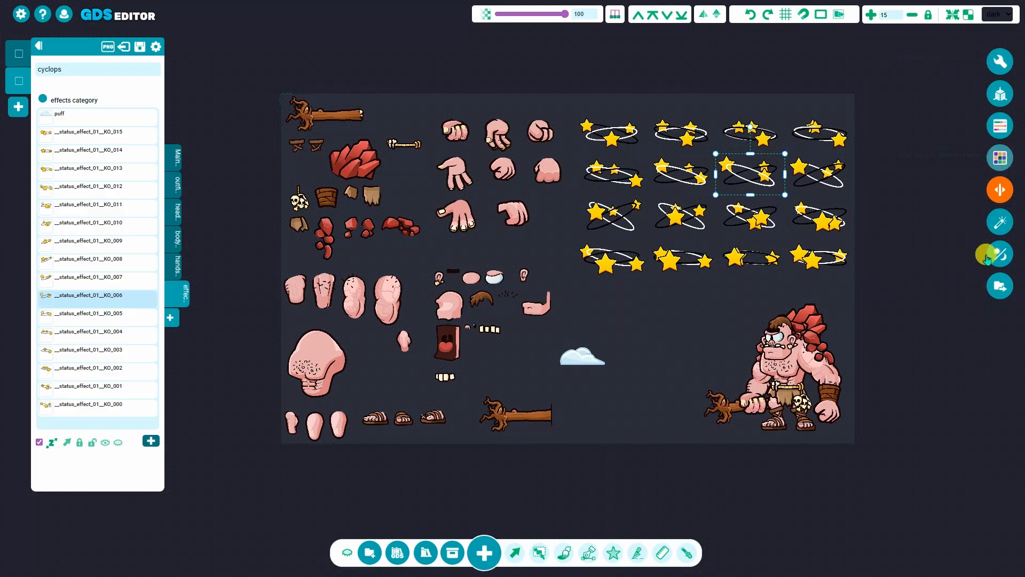
click(176, 156)
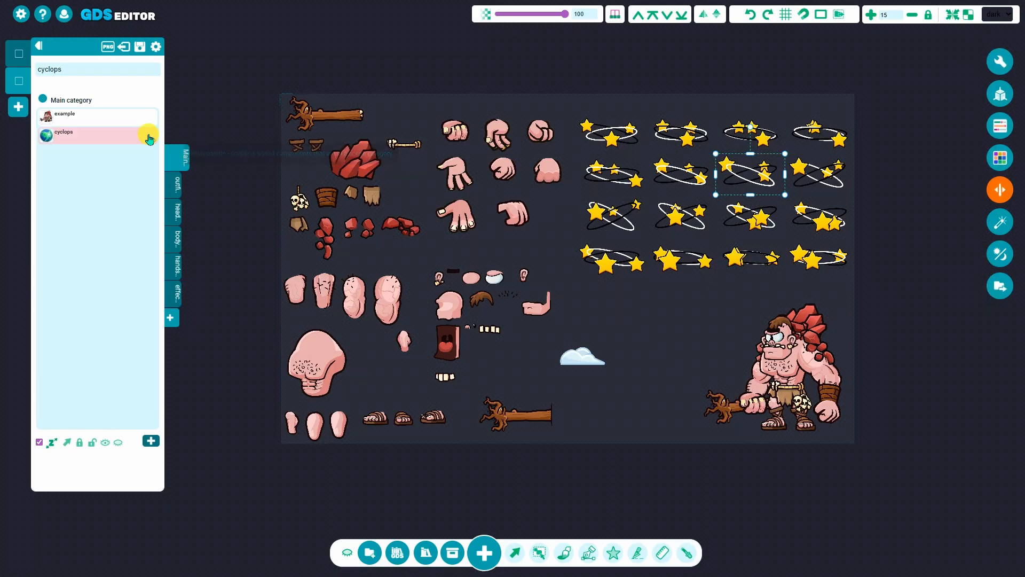
click(108, 138)
click(1000, 62)
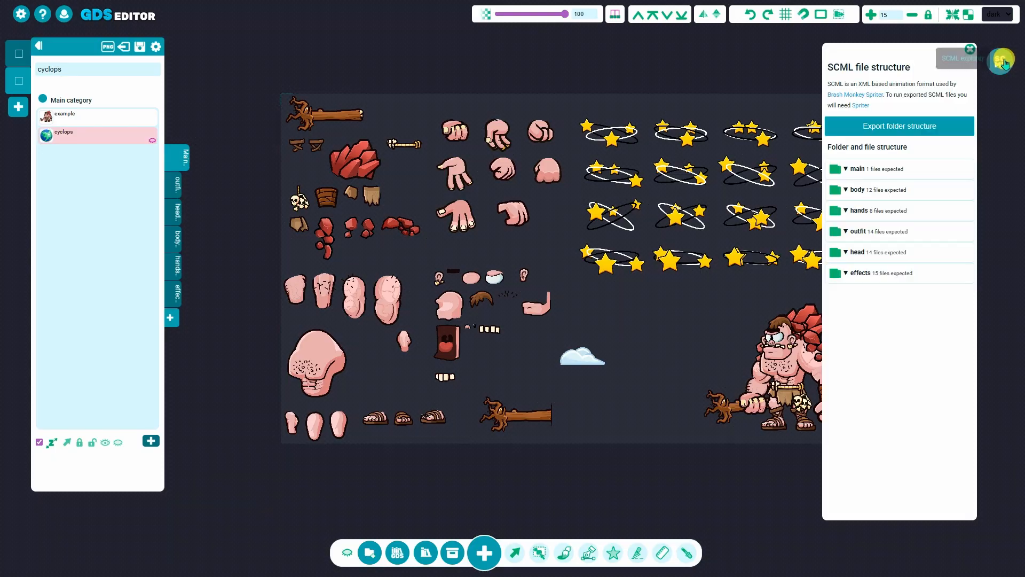
click(38, 46)
click(532, 300)
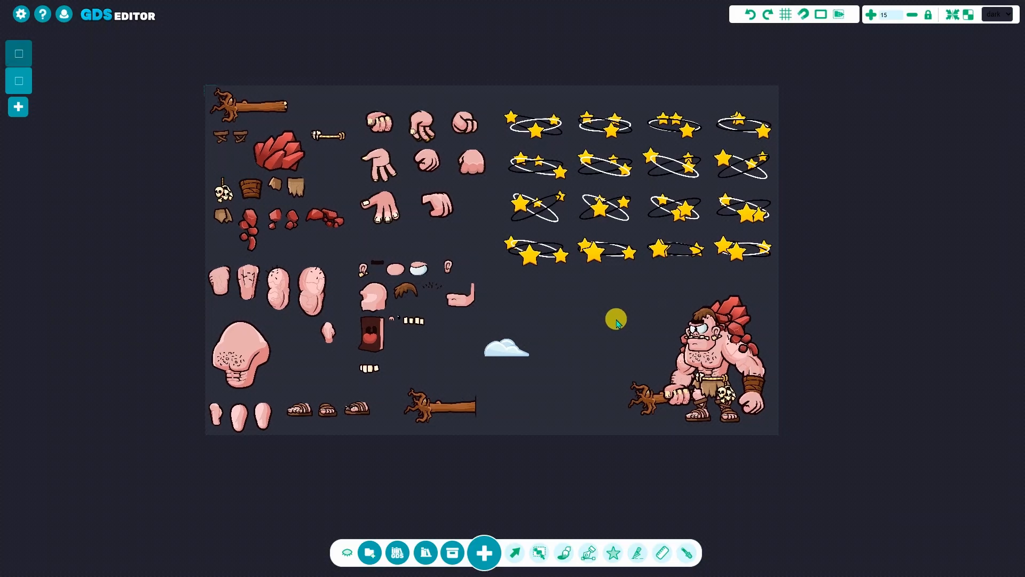
Reopen the cyclops file's SCML structure and view the files in its body folder, then collapse the folder
click(19, 80)
click(75, 114)
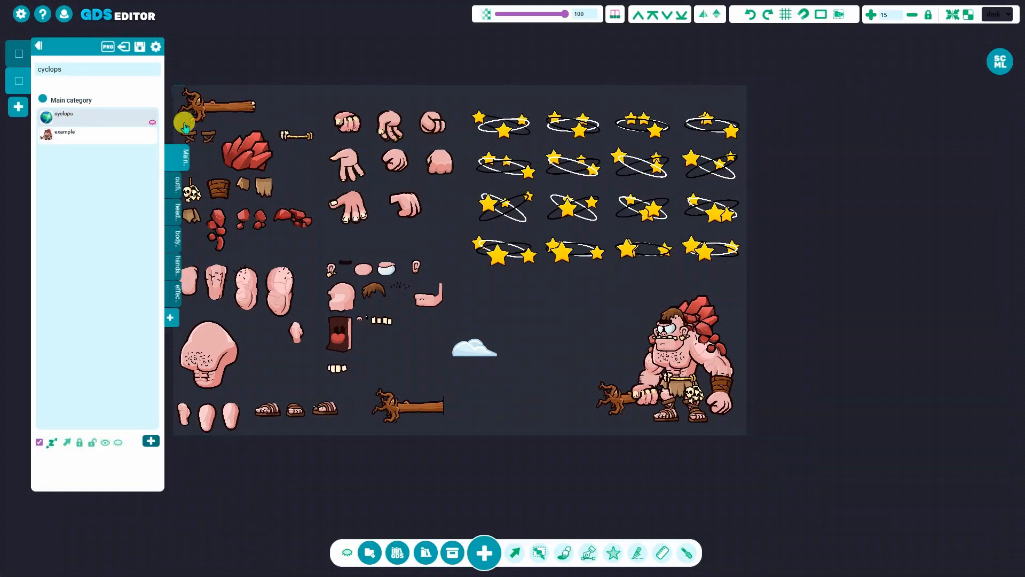
click(1000, 62)
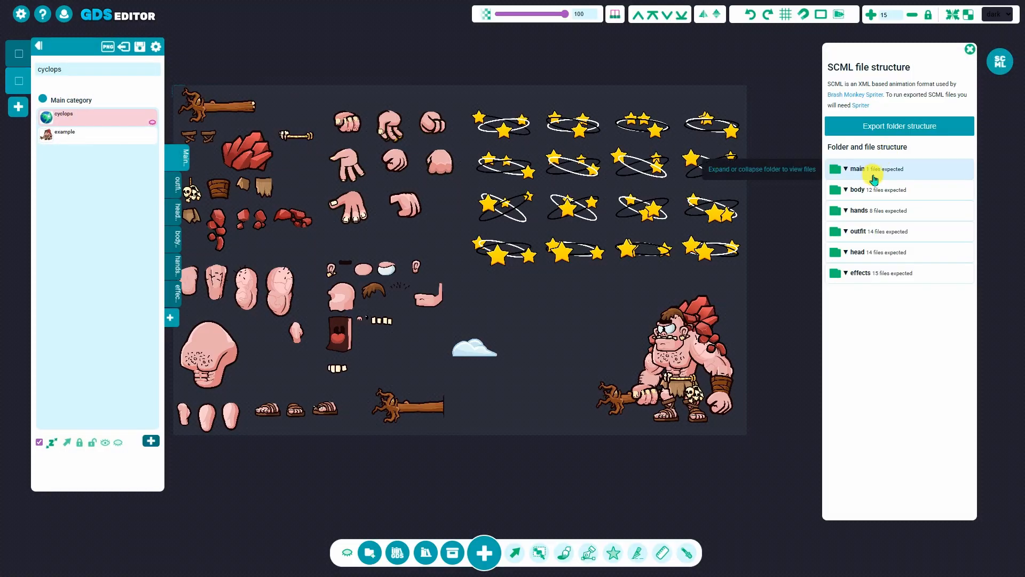
click(846, 190)
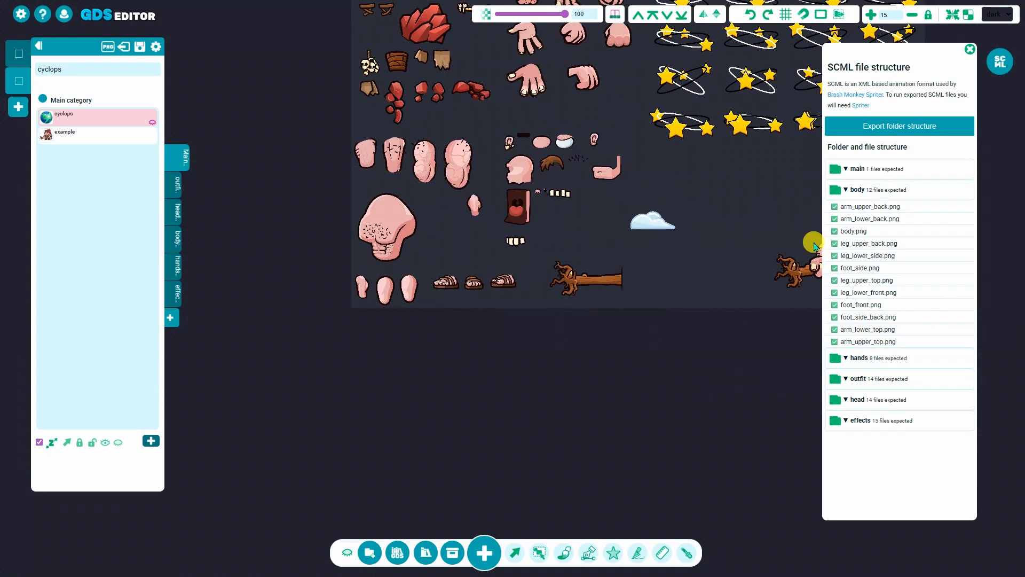
click(838, 190)
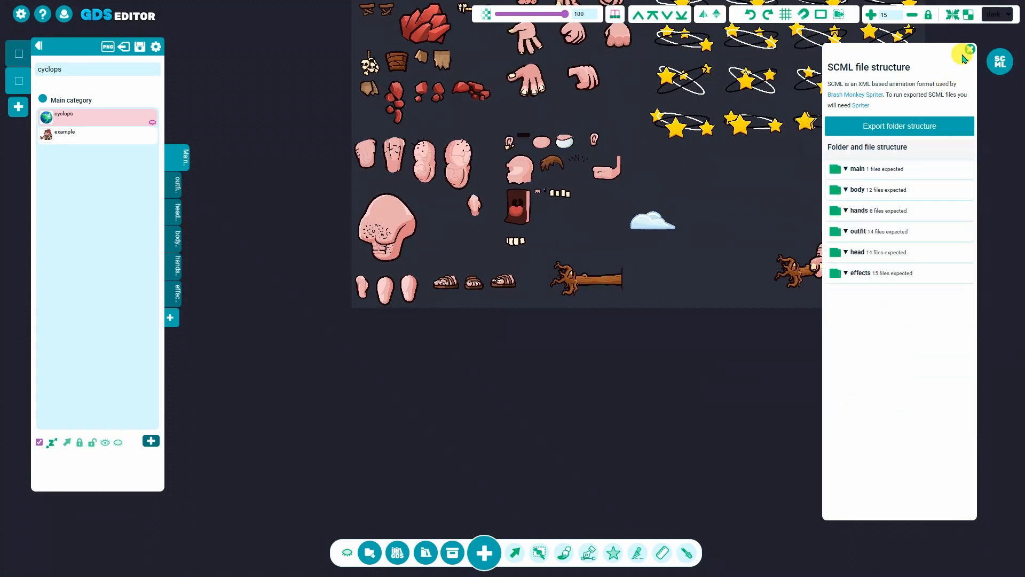
Select all the cyclops artwork, set its skin colour group's hue to 202, and hide the asset list
click(970, 49)
ctrl+drag(928, 452, 263, 75)
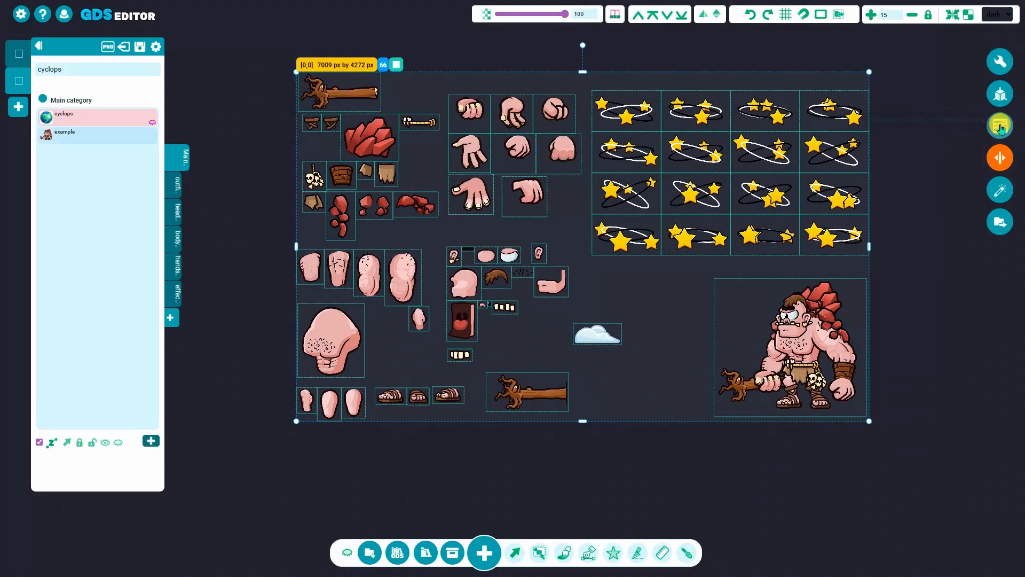
click(1000, 127)
click(766, 101)
drag(863, 133, 861, 133)
drag(668, 296, 534, 279)
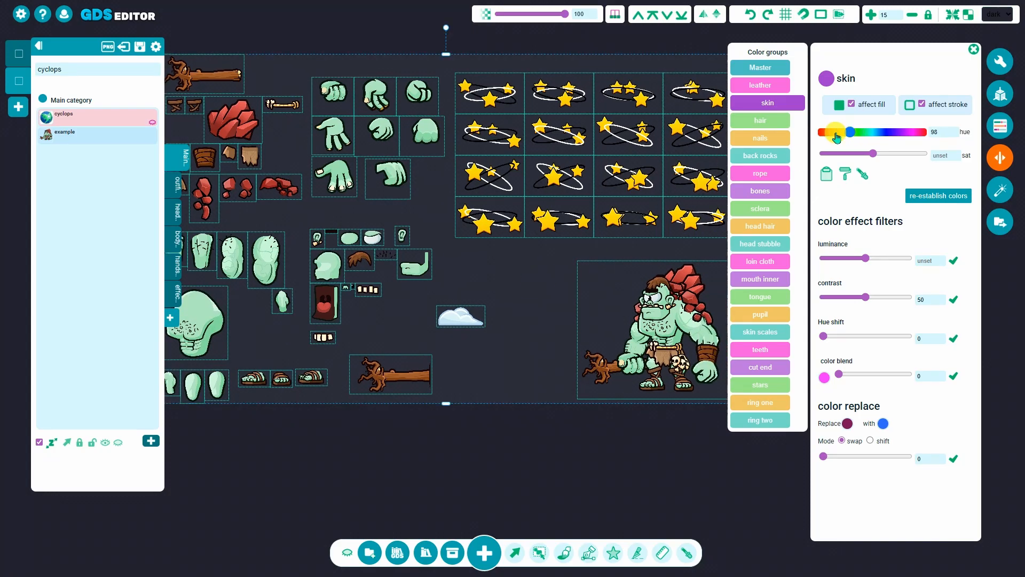
click(32, 50)
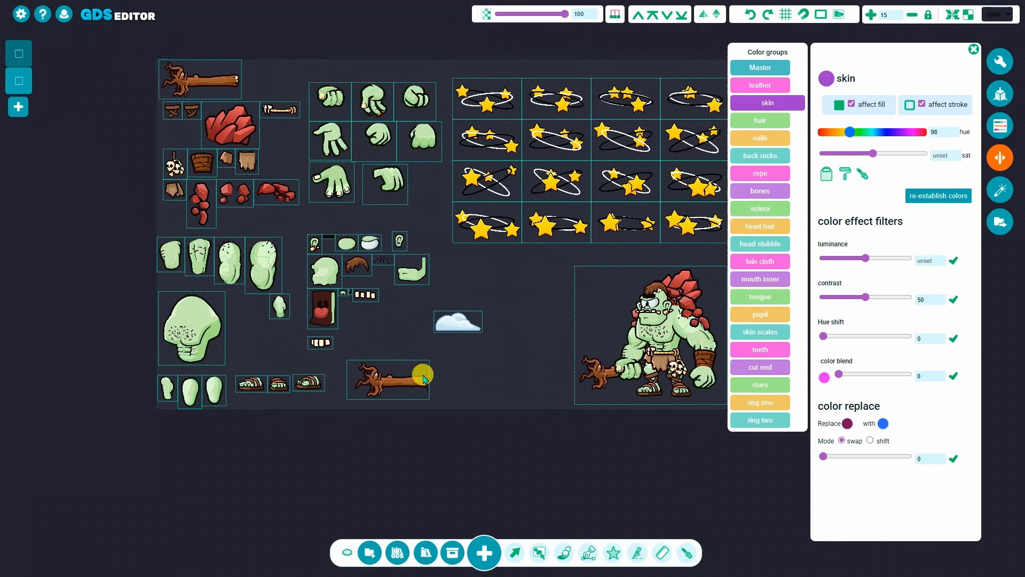
drag(880, 138, 878, 133)
Exclude strokes from the skin recolour, apply a luminance of 0.22 and a saturation of 0.64, and deselect the artwork
click(872, 259)
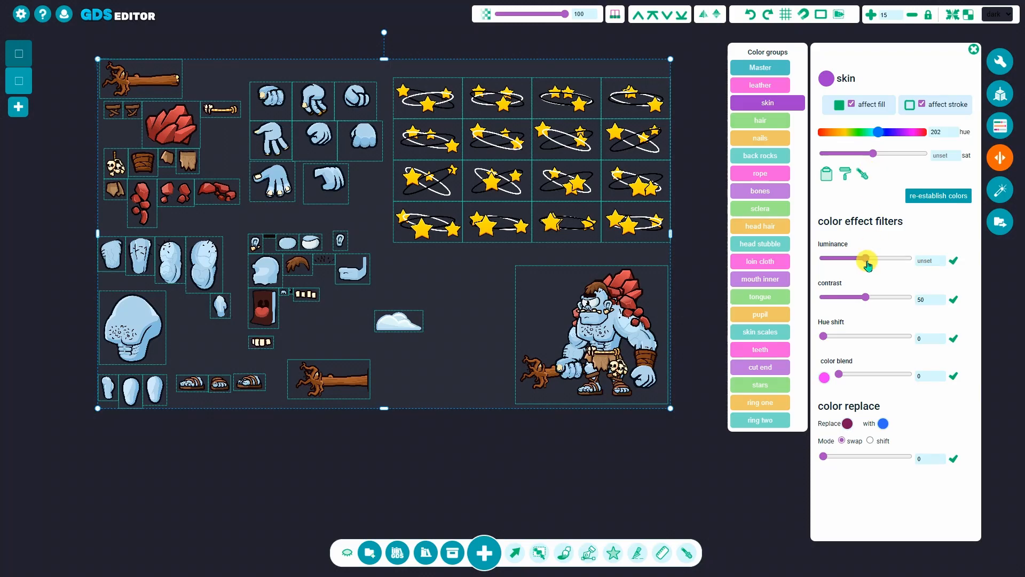
click(921, 105)
drag(866, 259, 843, 262)
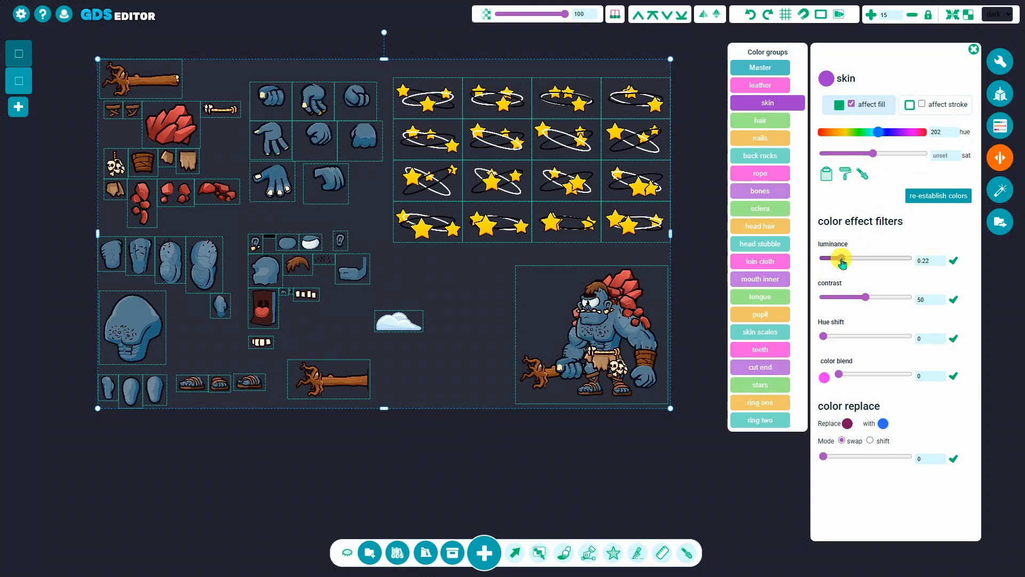
click(954, 262)
drag(874, 154, 883, 156)
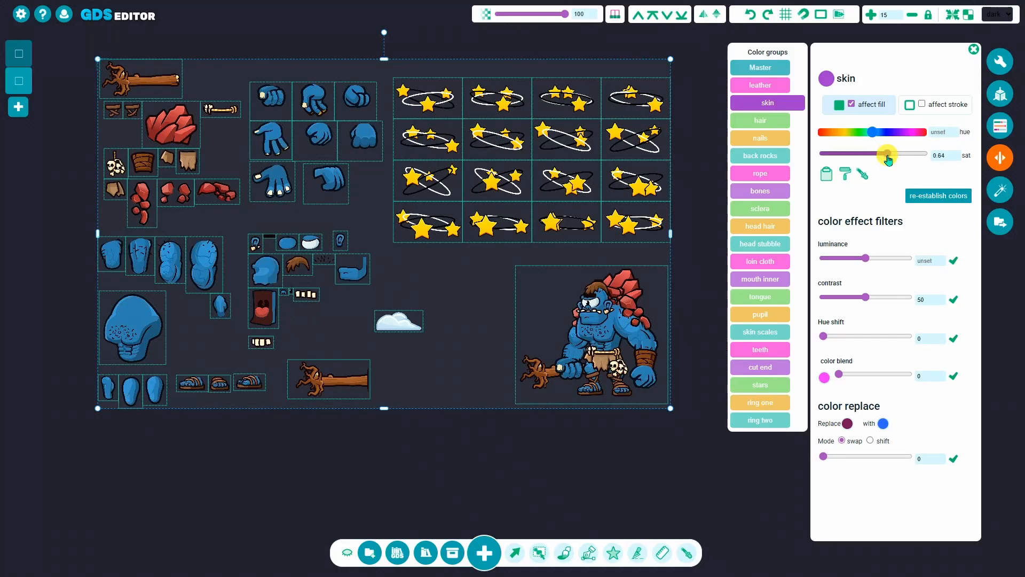
click(973, 49)
click(805, 393)
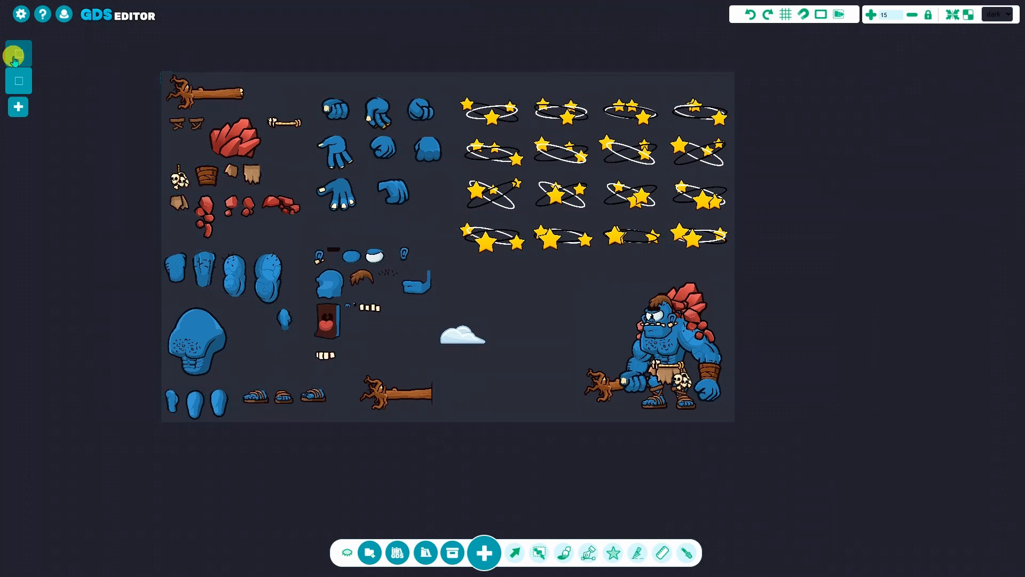
Export the cyclops file's SCML folder structure as a zip named cyclops in the devlog folder
click(19, 81)
click(84, 122)
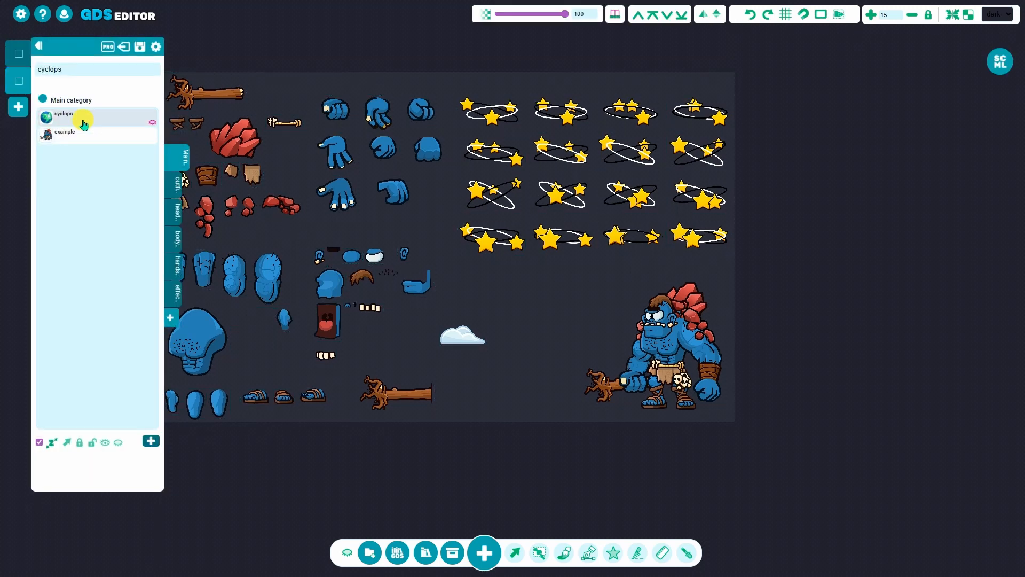
click(1004, 64)
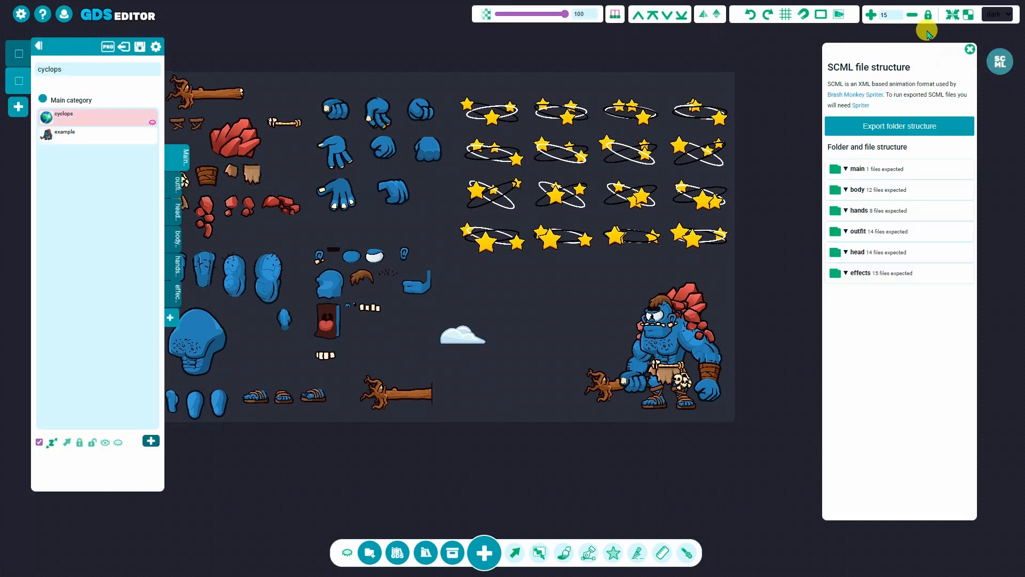
click(879, 133)
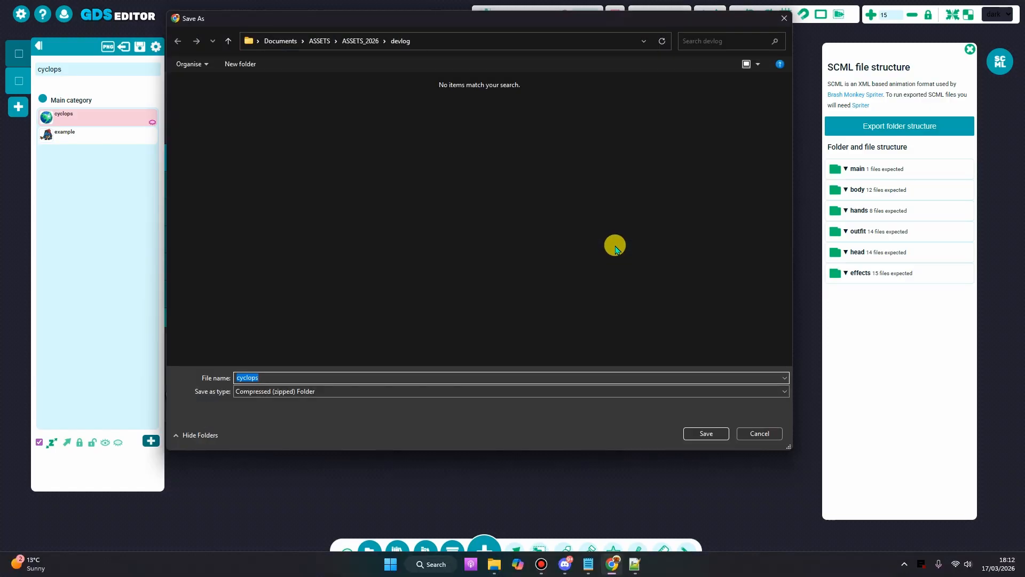
click(700, 434)
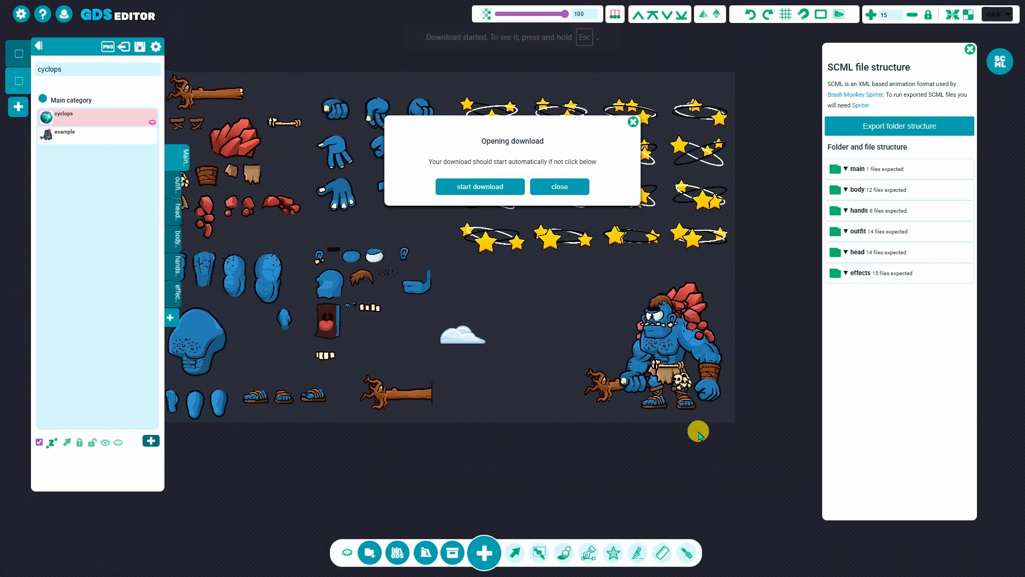
Show the download in File Explorer and move cyclopsSCML_PNG_PARTS out of the cyclops zip into the devlog folder
key(F11)
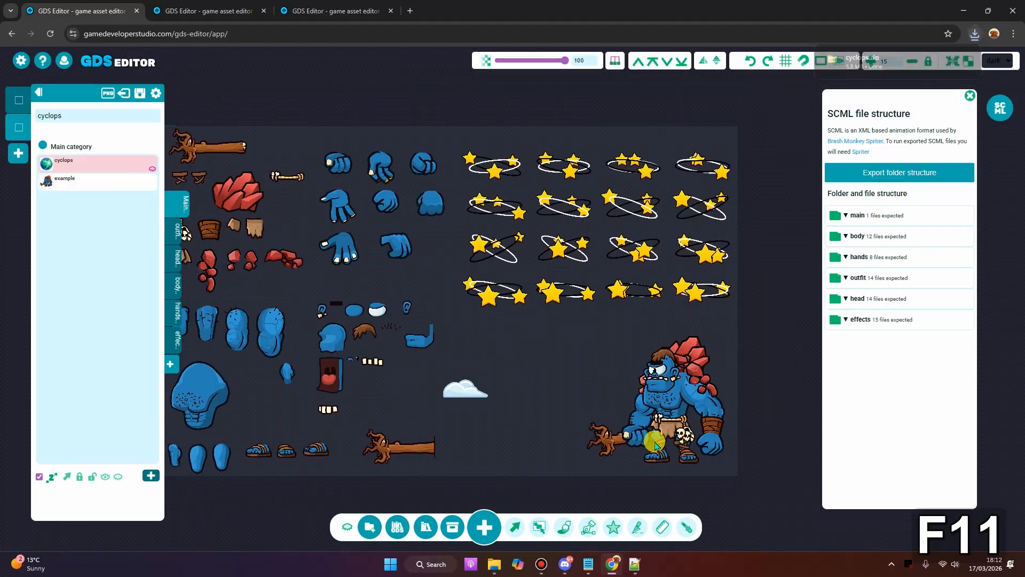
click(946, 60)
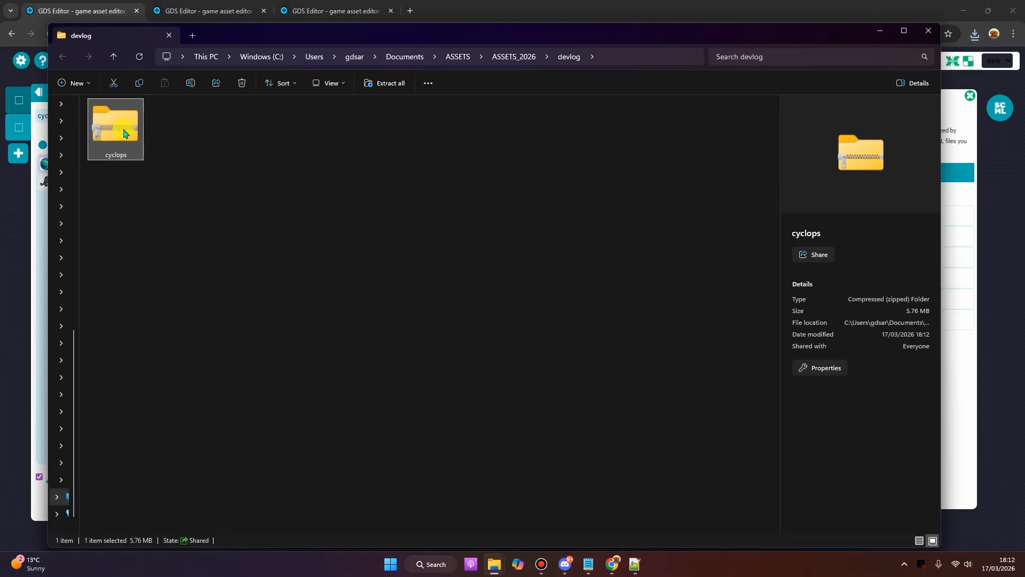
double_click(123, 133)
click(165, 118)
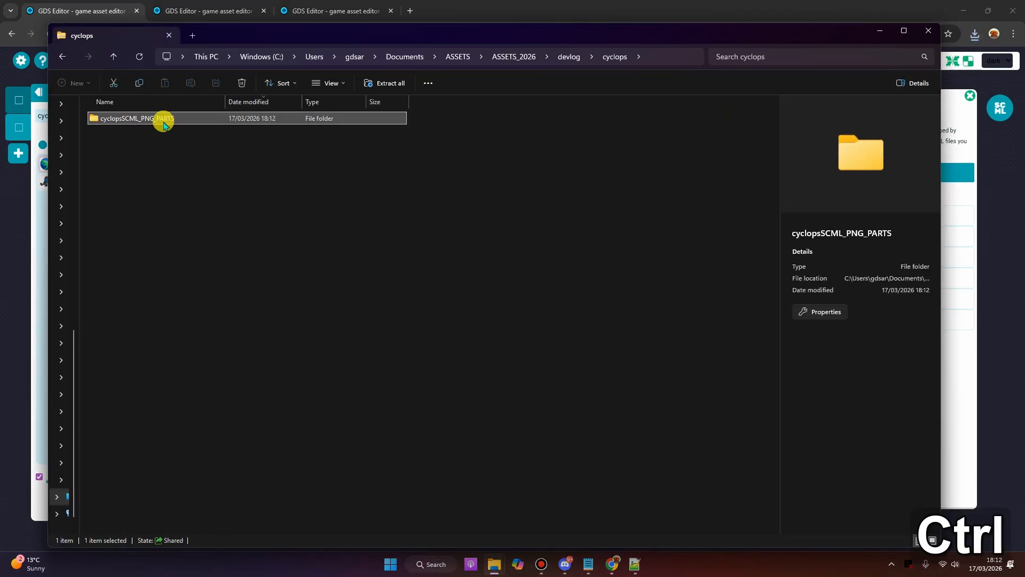
key(ctrl+x)
click(574, 56)
click(444, 270)
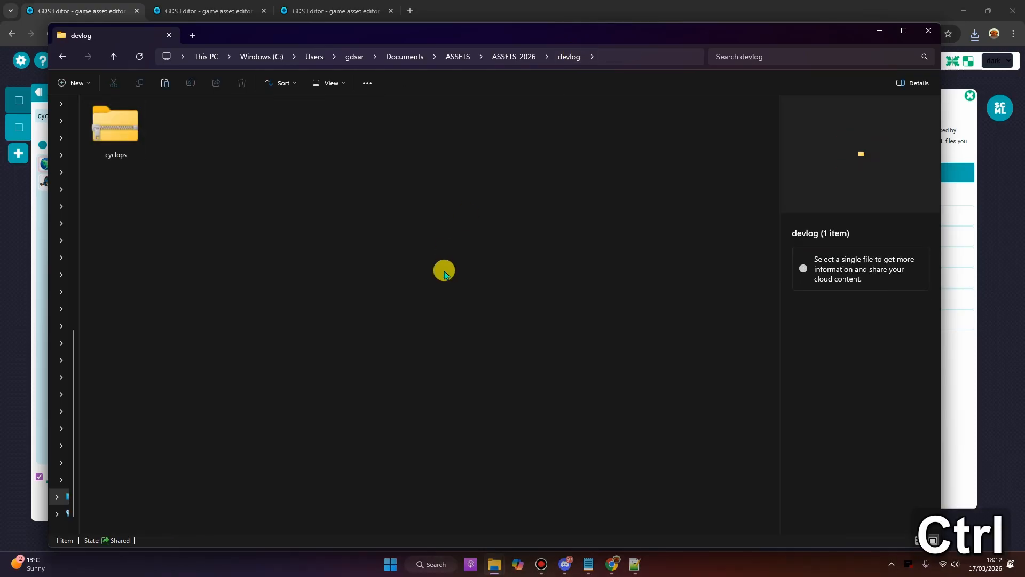
key(ctrl+v)
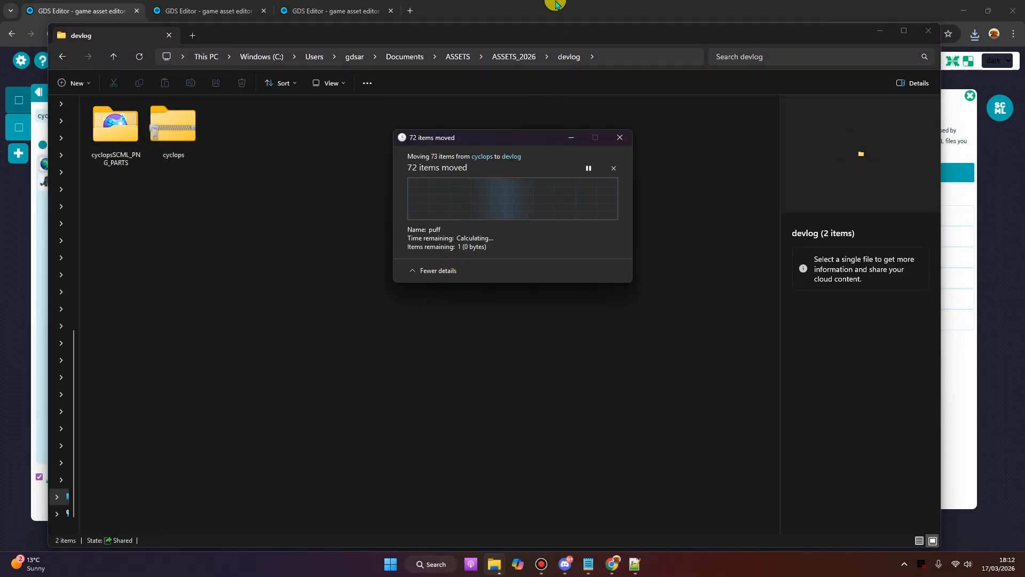
Open the cyclops sprite document from the cyclopsSCML_PNG_PARTS folder in Spriter Pro and dismiss the Video Help window
double_click(134, 128)
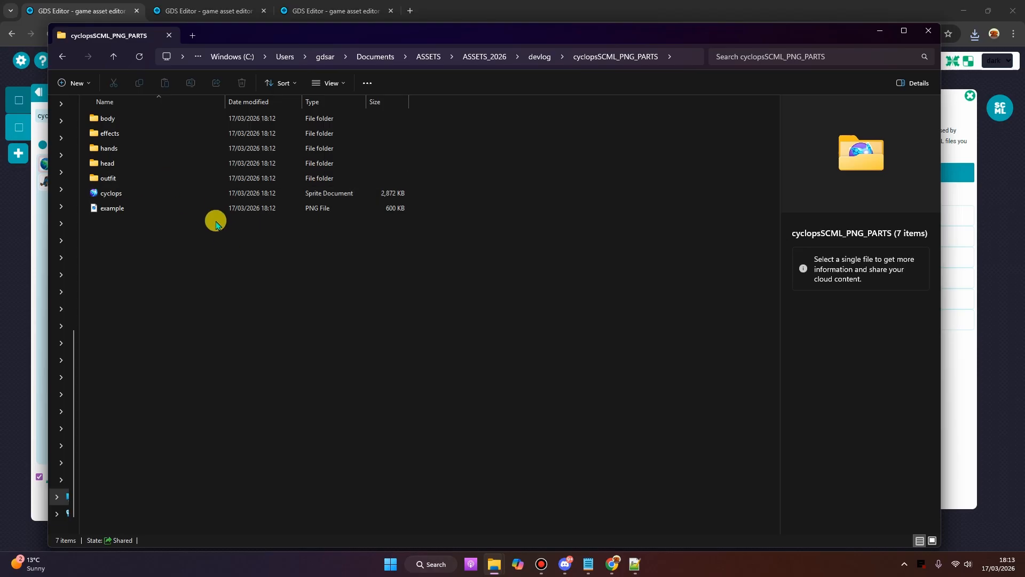
drag(406, 34, 462, 78)
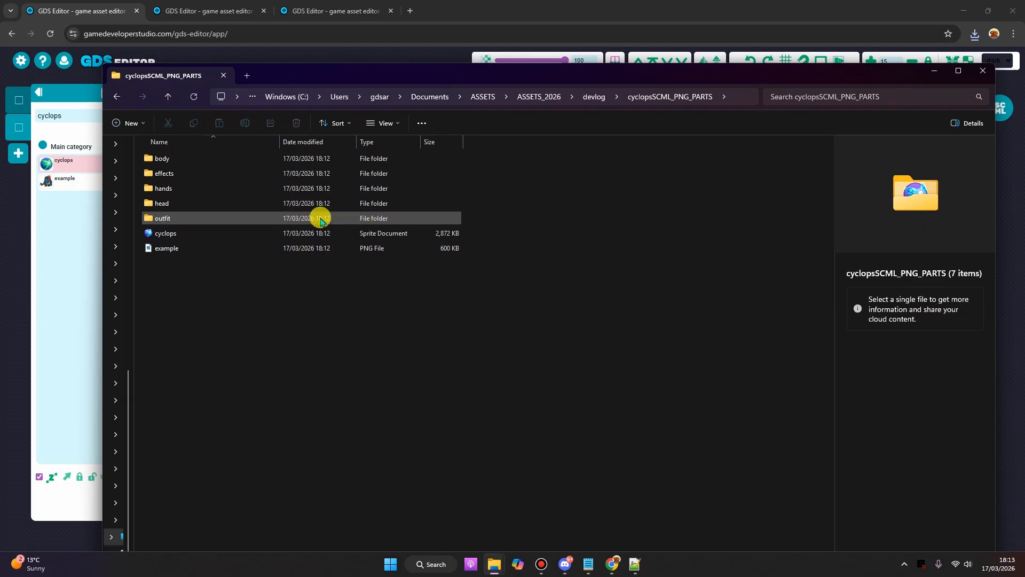
double_click(199, 233)
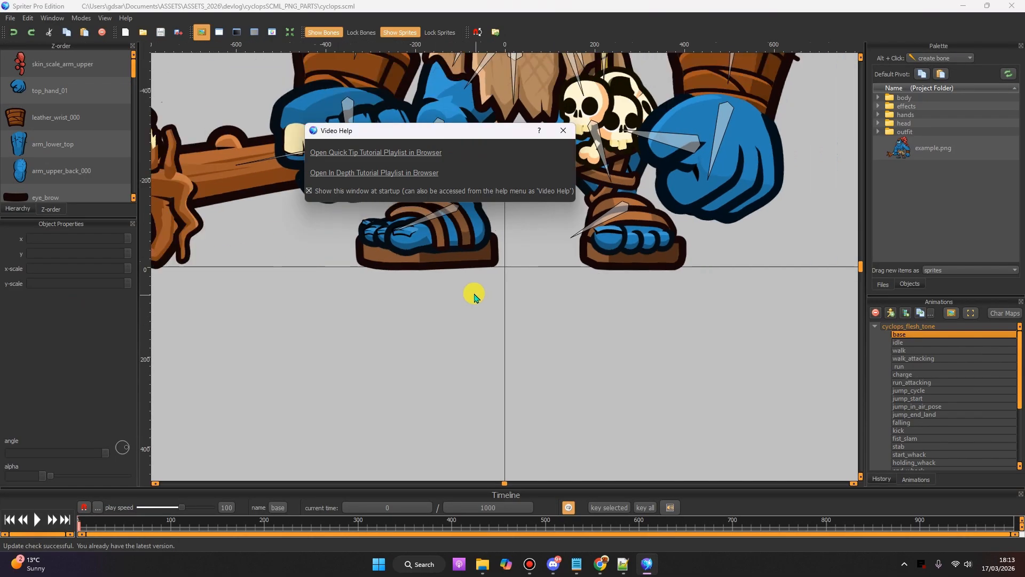
click(564, 131)
scroll(534, 315, down, 5)
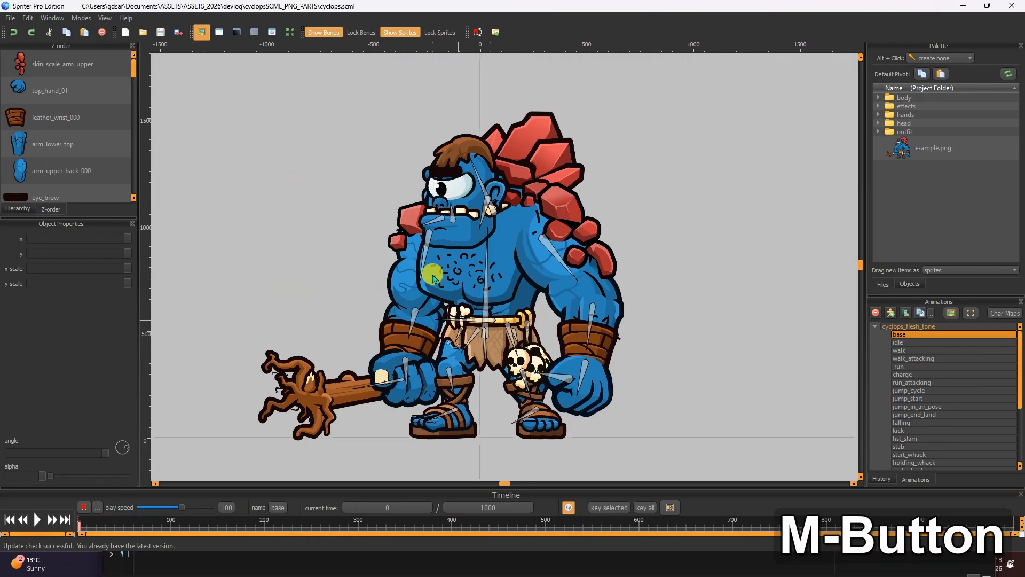
scroll(492, 327, up, 2)
scroll(568, 275, down, 3)
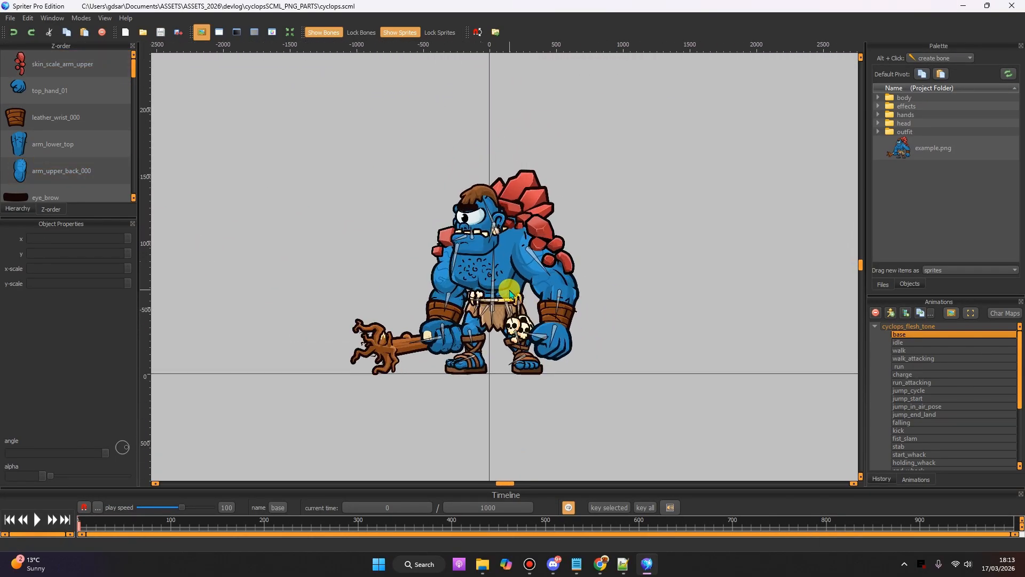
scroll(502, 302, up, 2)
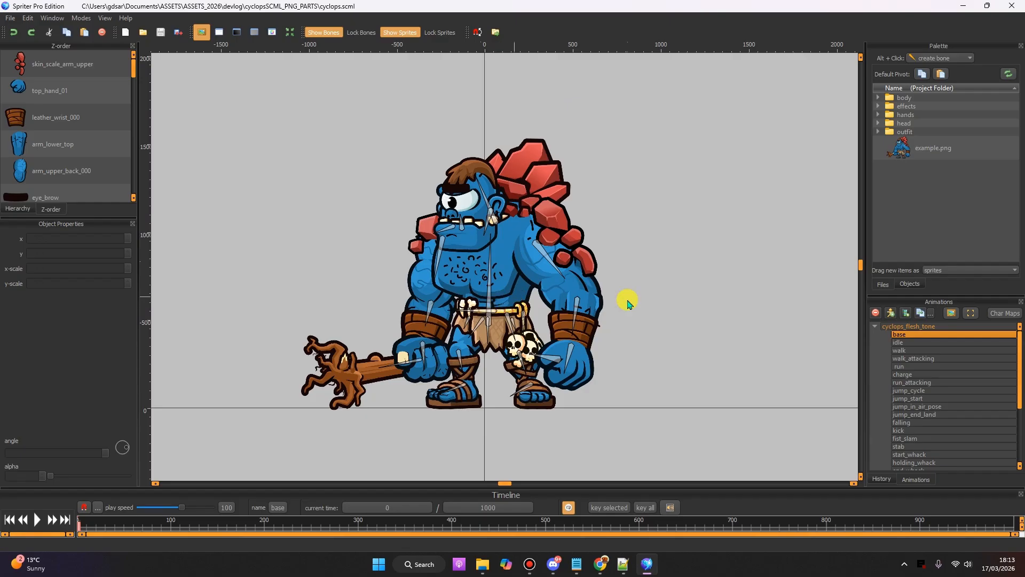
Play the jump_cycle, charge, walk and walk_attacking animations of the recoloured cyclops, then stop playback
click(941, 390)
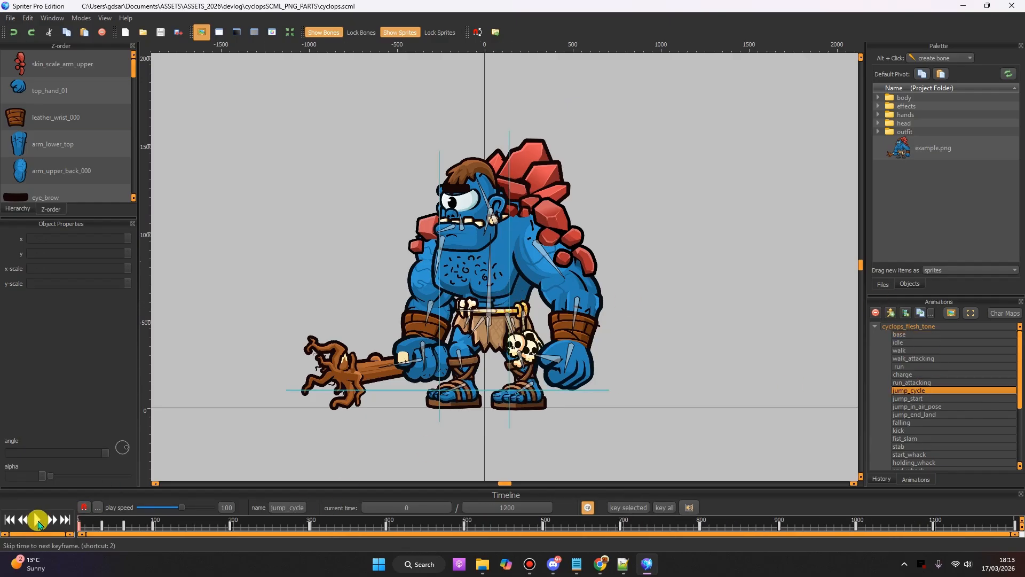
key(space)
scroll(739, 362, down, 1)
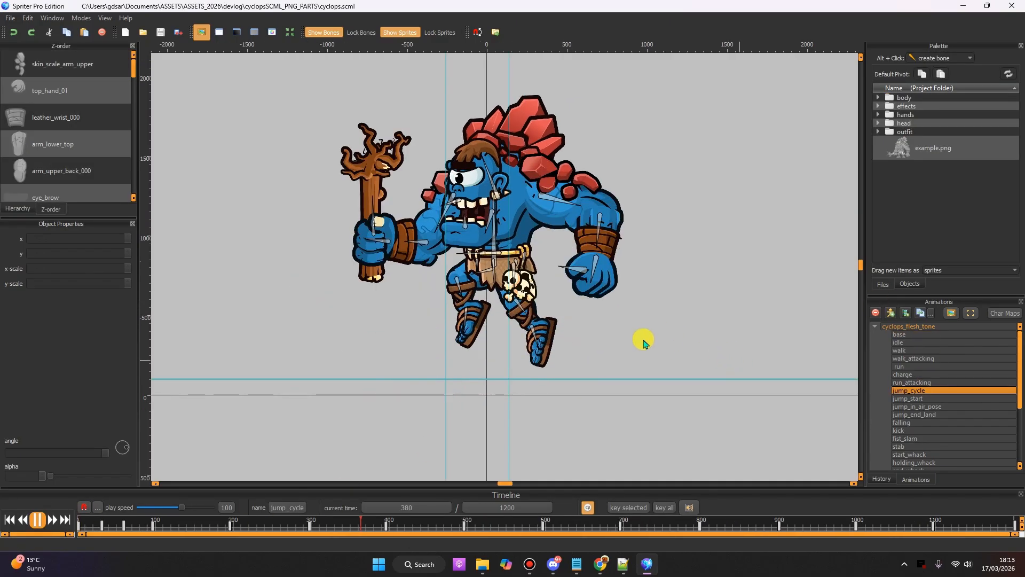
click(917, 374)
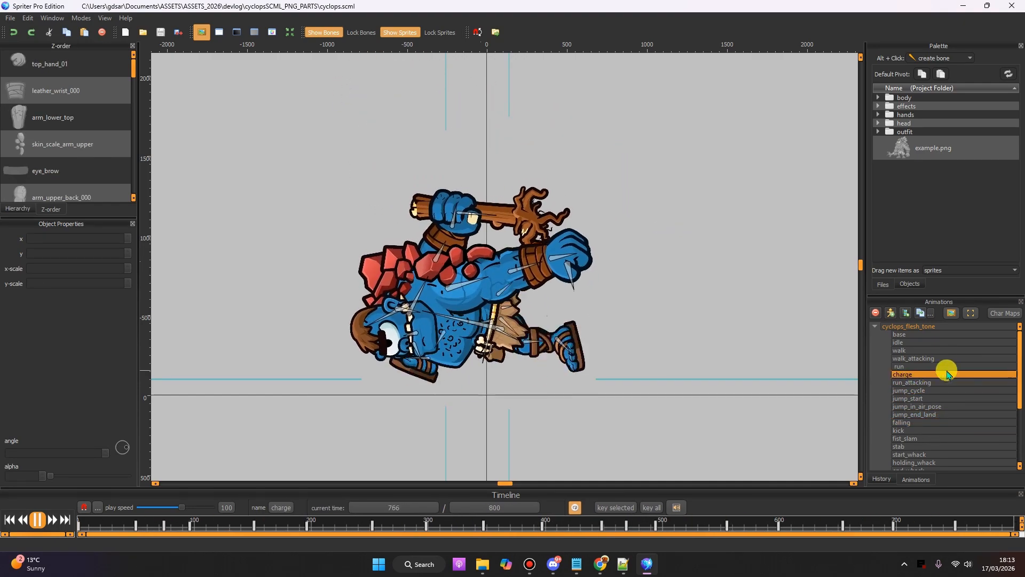
click(944, 351)
click(939, 358)
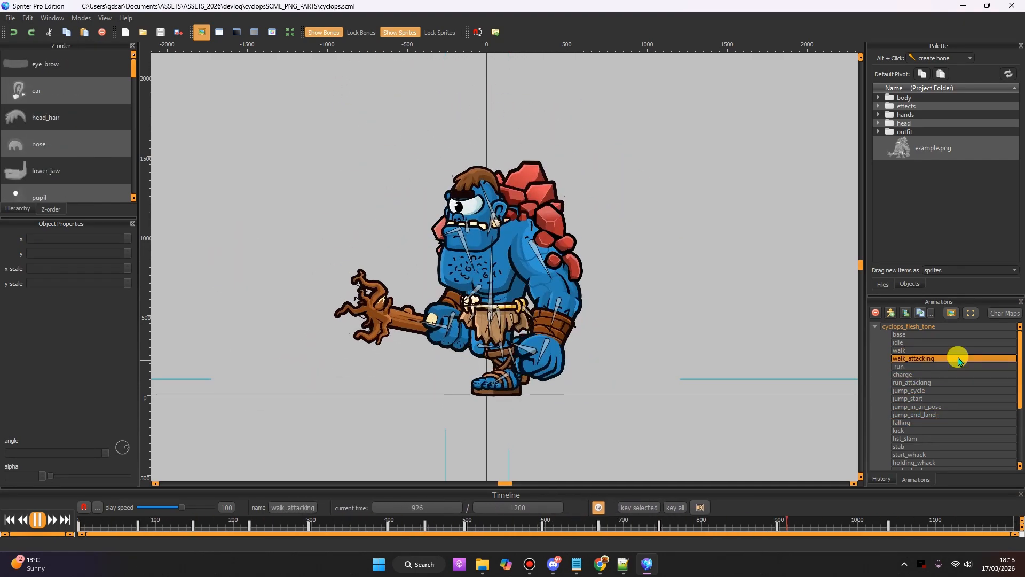
click(37, 520)
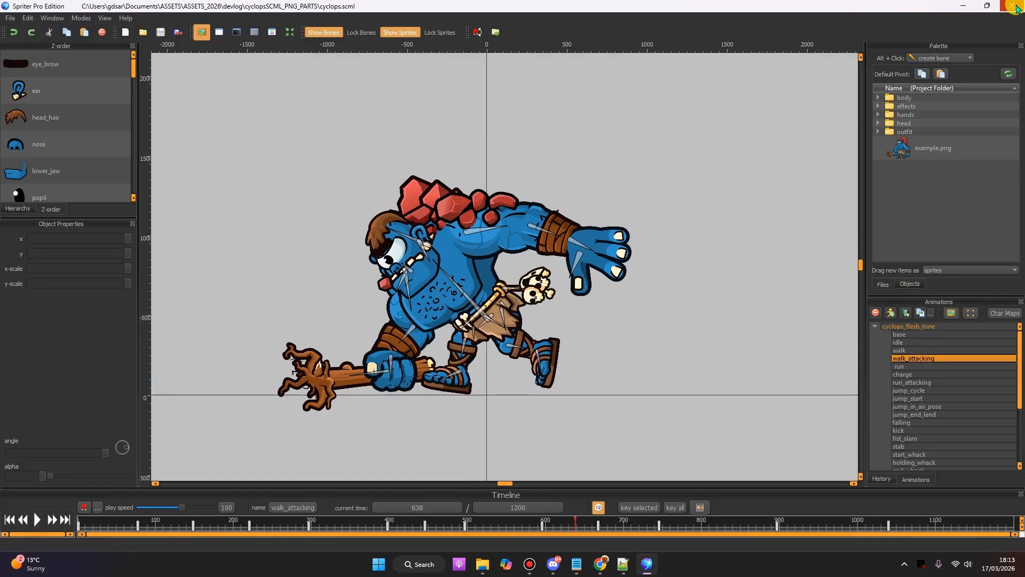
Close Spriter and File Explorer to return to GDS Editor, and close the SCML file structure
click(1012, 6)
click(977, 71)
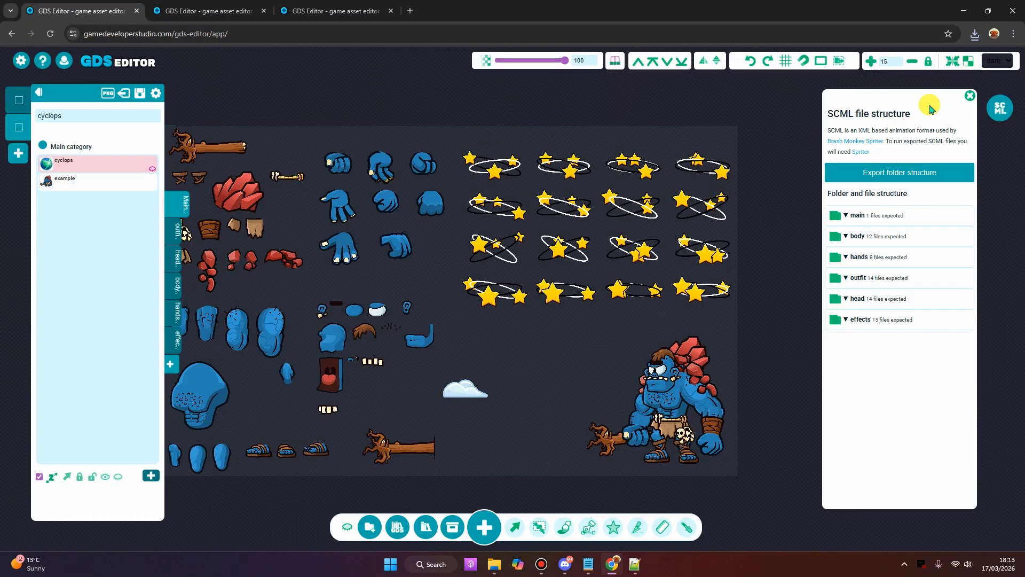
click(970, 96)
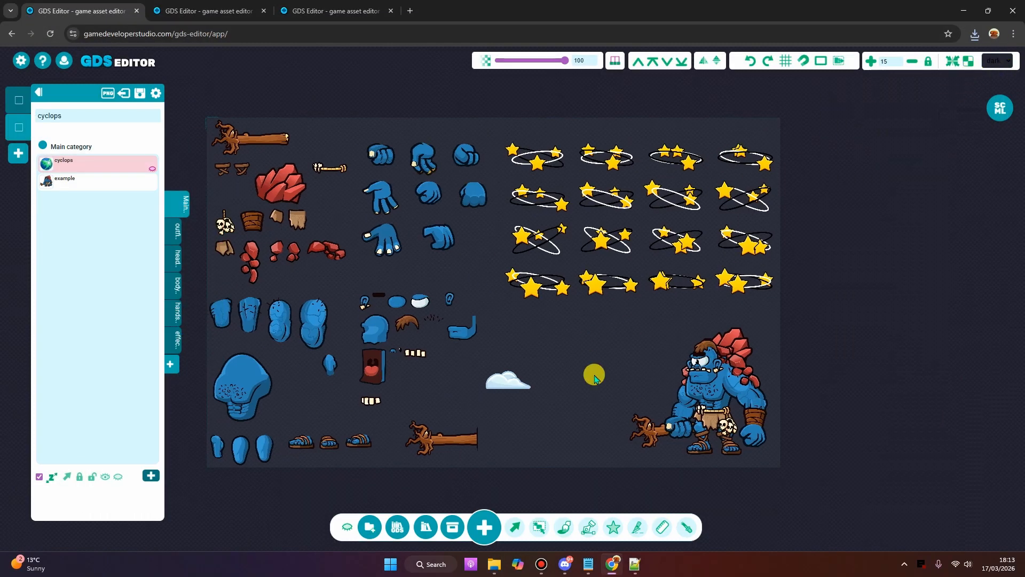
Delete the last hand part in the second row of hands and the rightmost arm part above the torso
scroll(457, 219, up, 2)
click(537, 188)
key(Delete)
click(368, 326)
key(Delete)
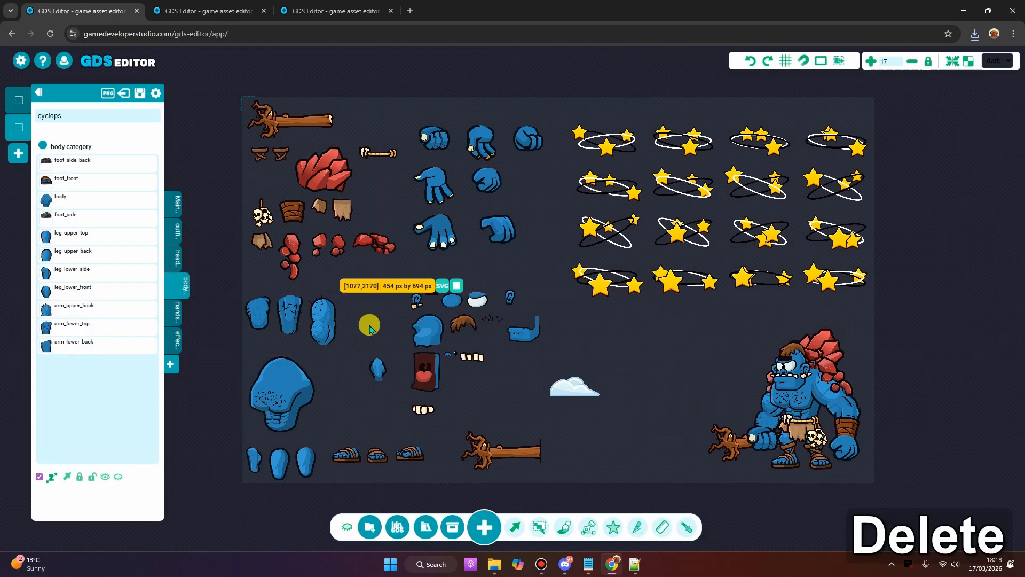
Move the head and mouth_inner parts from the head category to the outfit category
click(425, 331)
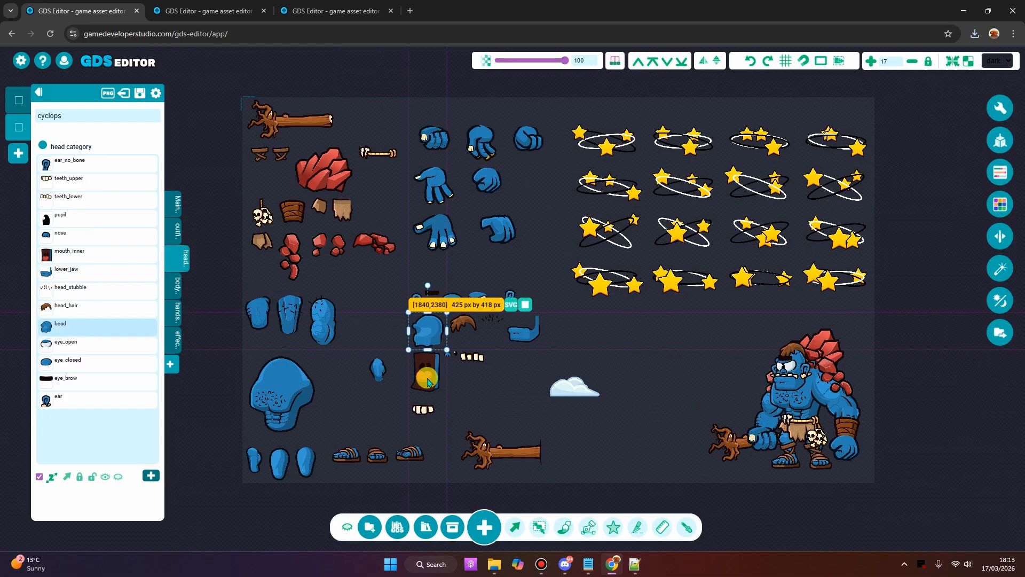
shift+click(427, 382)
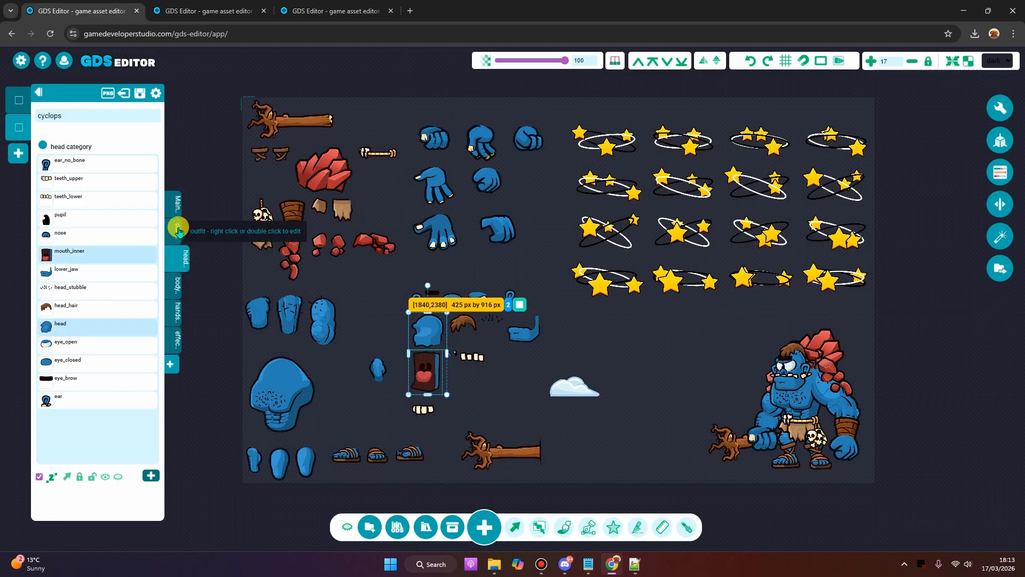
click(177, 230)
click(152, 475)
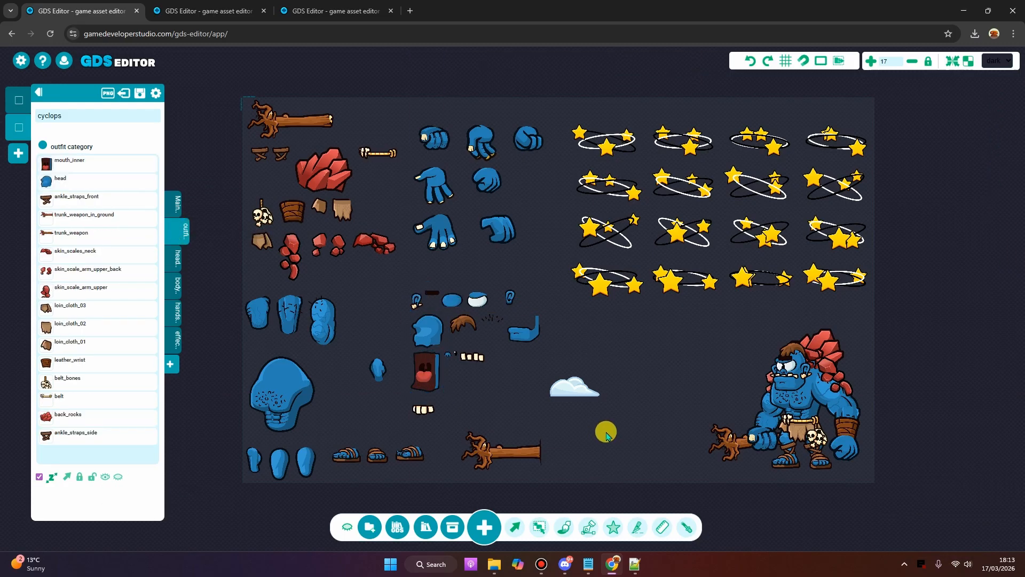
Reopen the cyclops file's SCML structure from the Main category and check its folders for issues
click(185, 199)
click(99, 184)
click(990, 115)
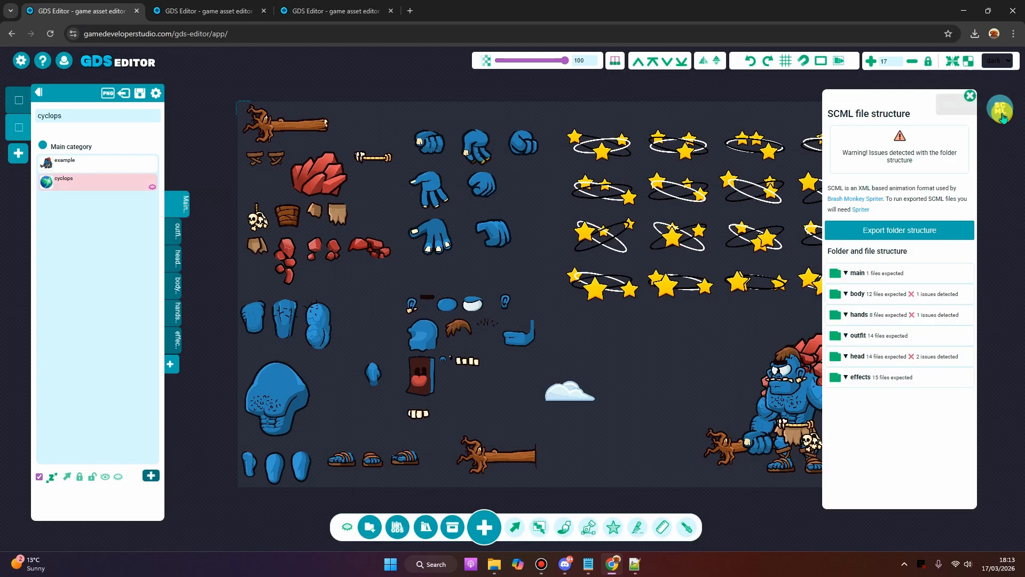
mouse_move(870, 158)
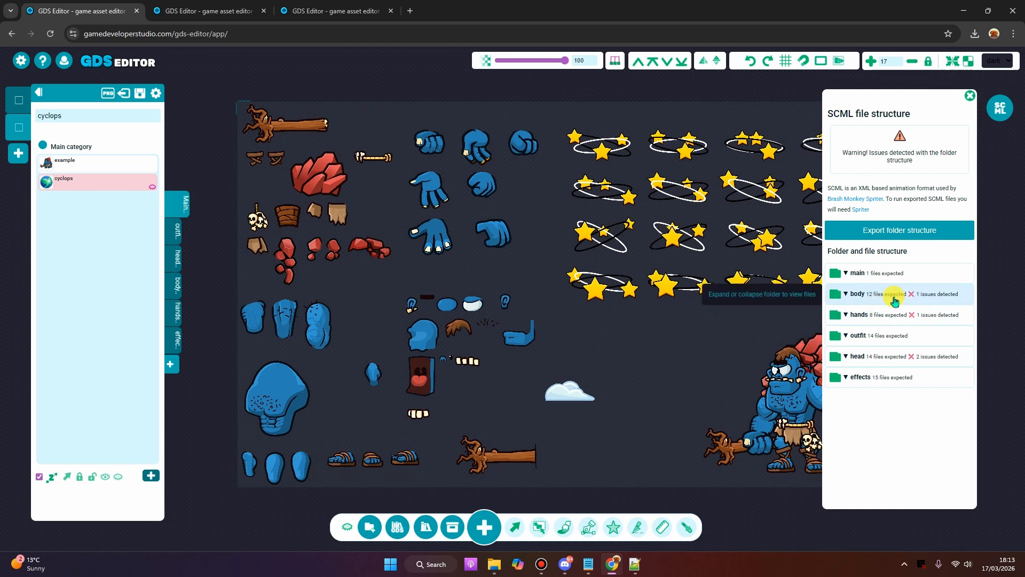
Expand the body and hands folders in the cyclops file's SCML structure and examine the flagged files
click(855, 294)
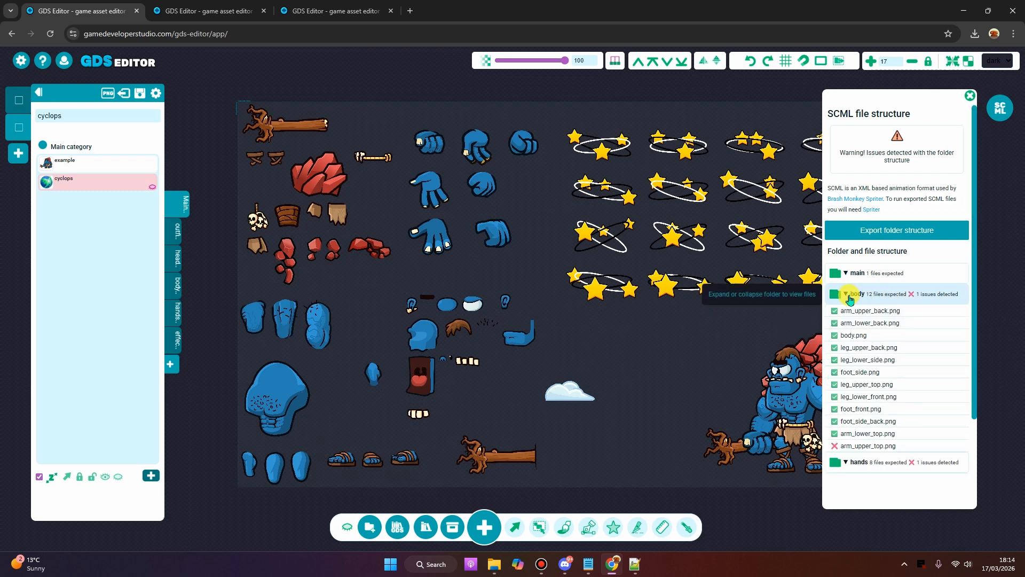
click(843, 297)
click(842, 297)
mouse_move(866, 452)
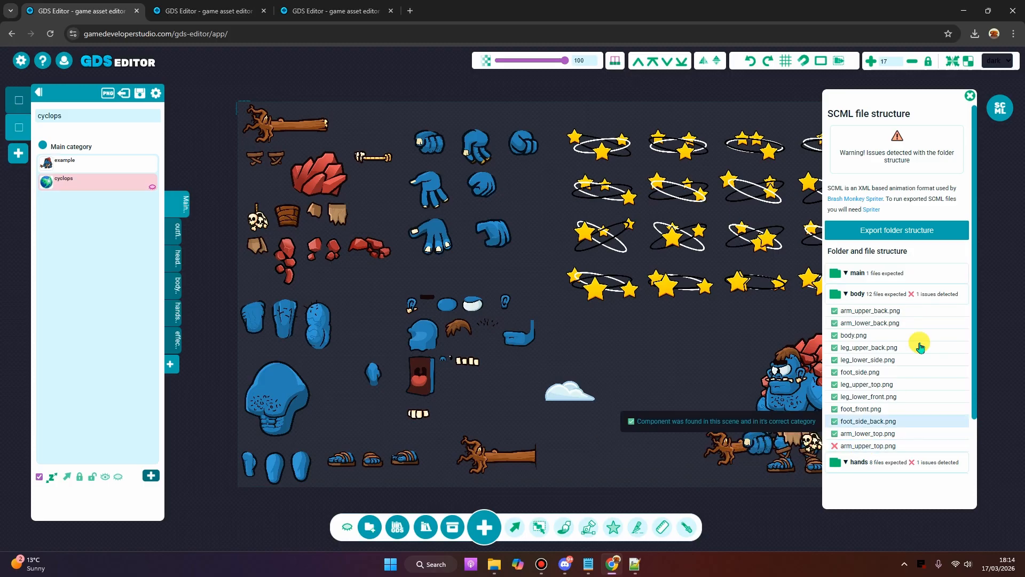
scroll(911, 342, down, 2)
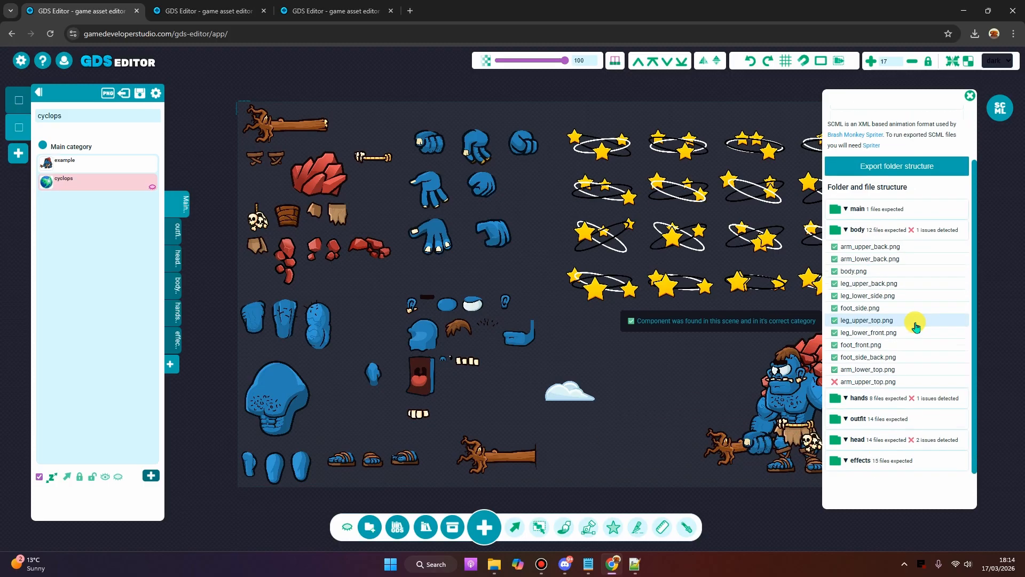
click(848, 400)
scroll(854, 374, down, 3)
mouse_move(853, 342)
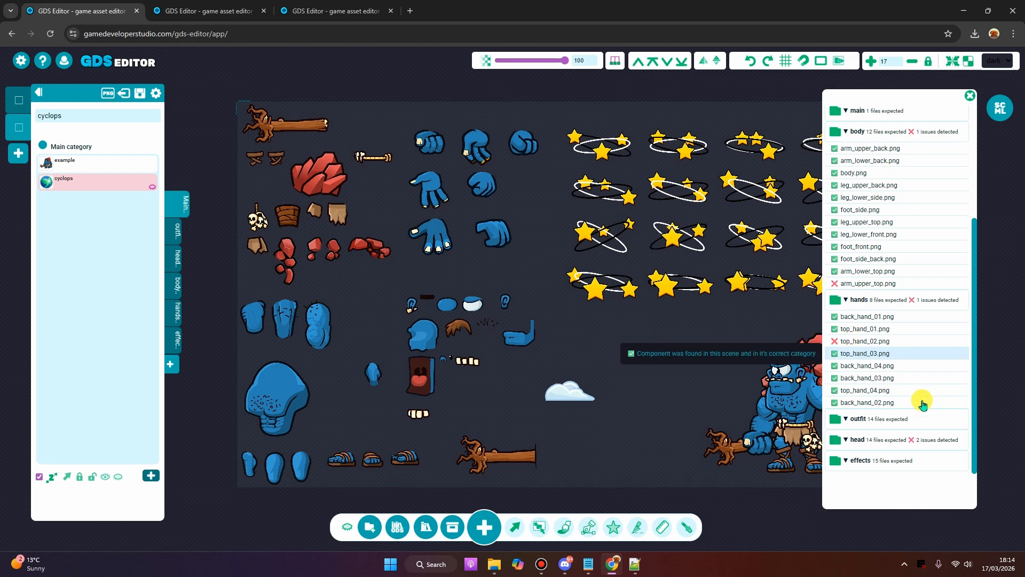
Expand the head folder and locate the flagged head.png and mouth_inner.png parts in the scene
click(862, 443)
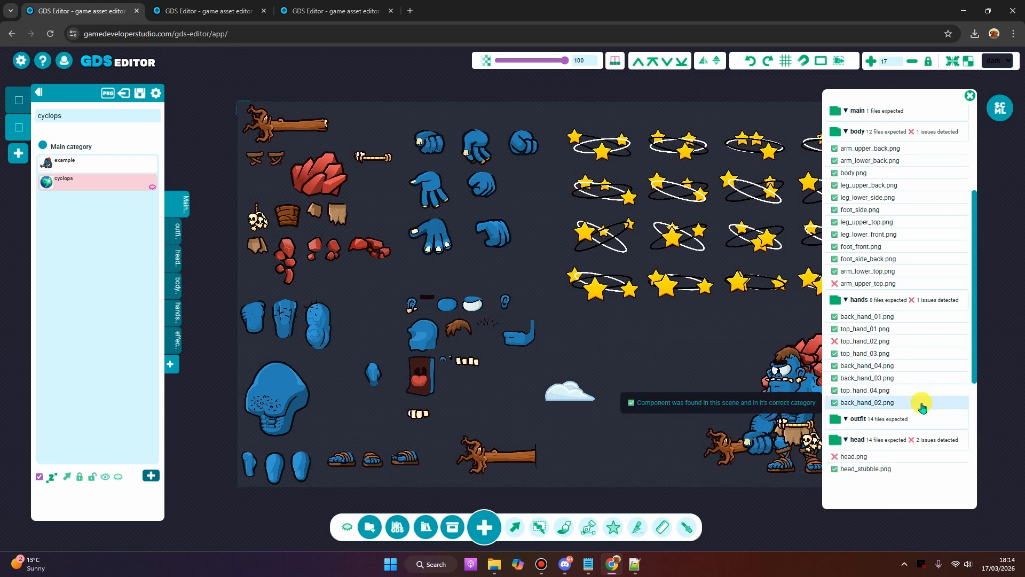
scroll(866, 359, down, 3)
mouse_move(850, 301)
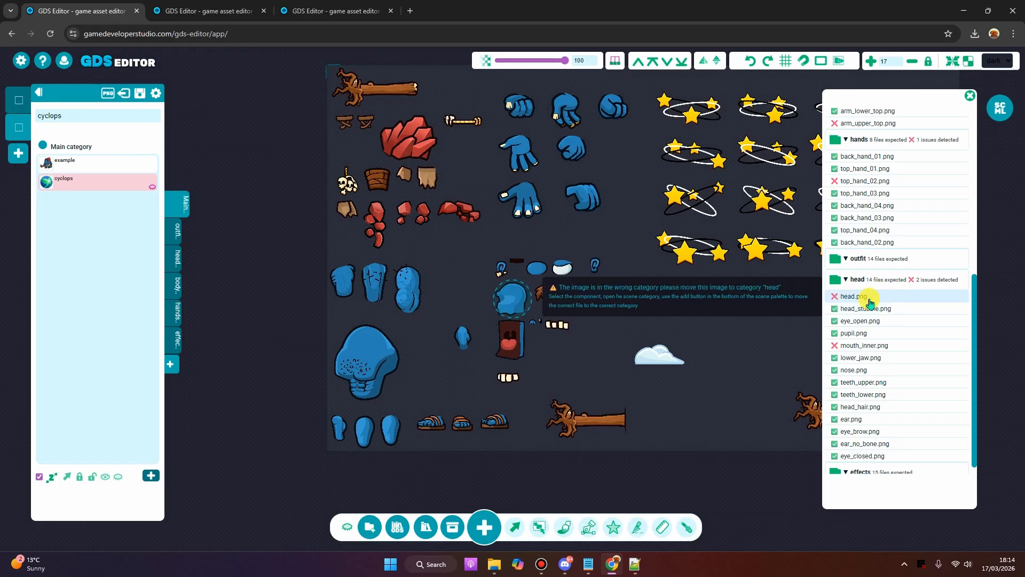
click(858, 347)
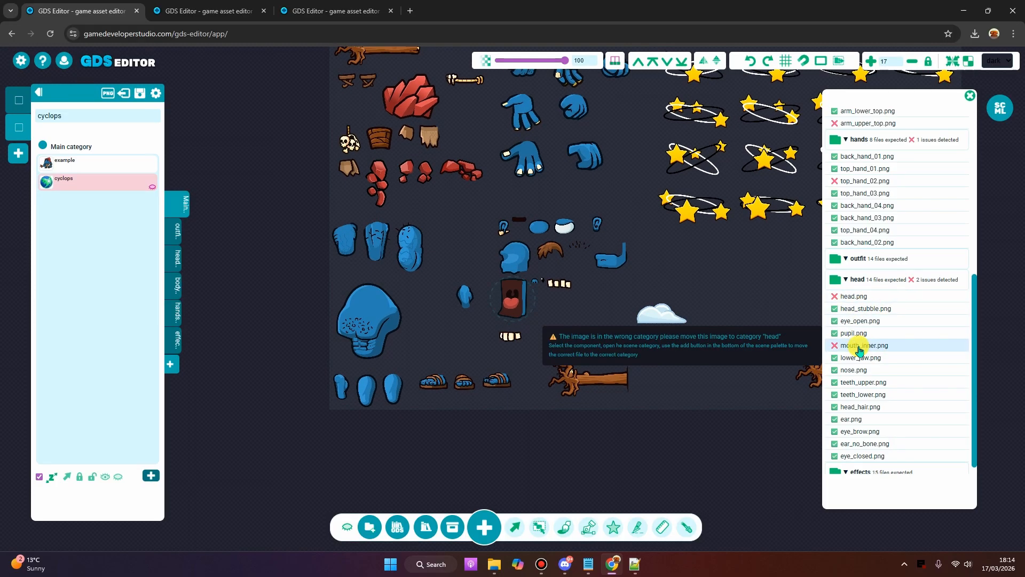
Move the head and mouth_inner parts from the outfit category back to the head category
click(514, 259)
shift+click(513, 298)
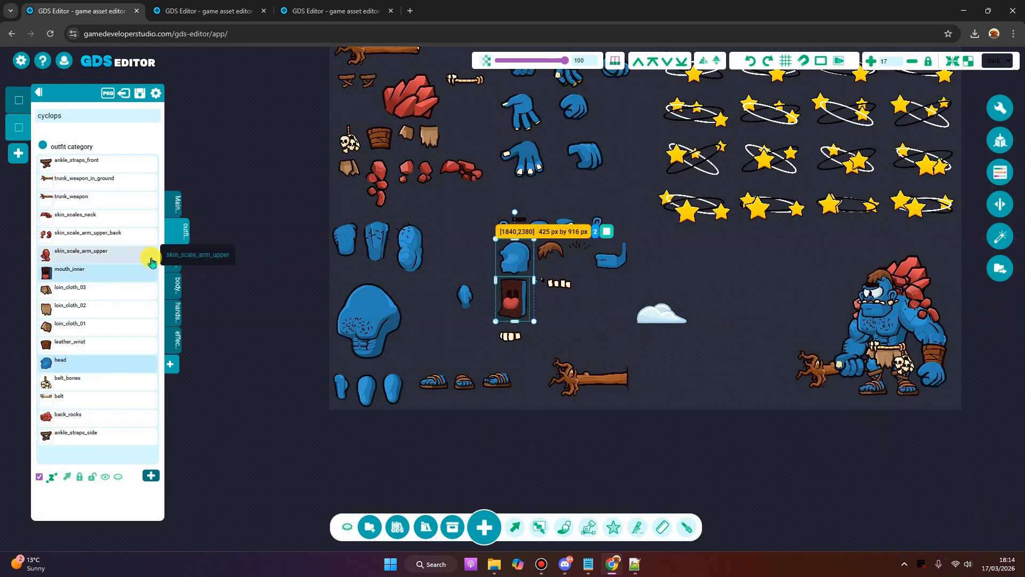
click(175, 258)
click(268, 121)
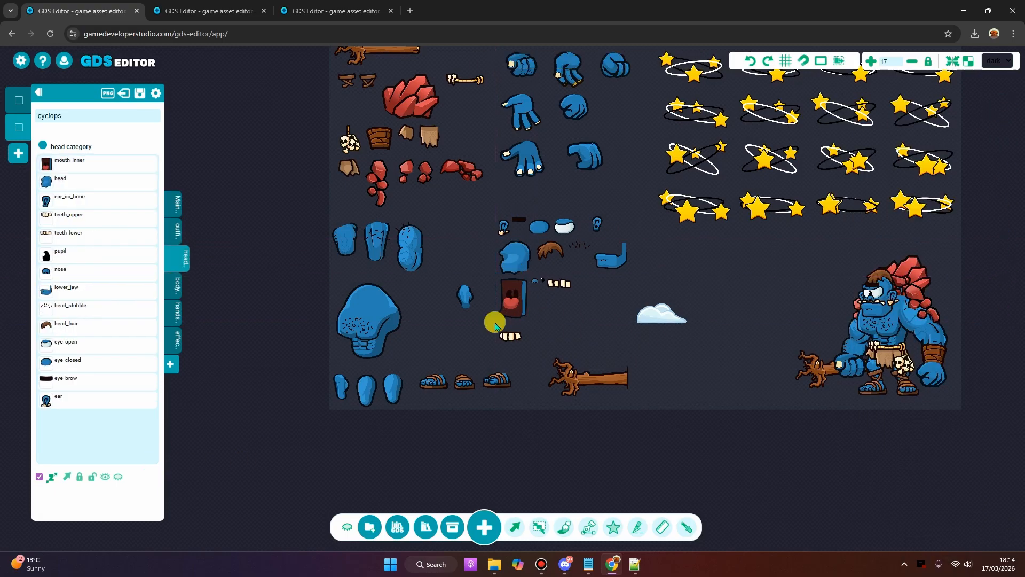
Open the cyclops file's SCML structure from the Main category and check the head folder for issues
click(178, 202)
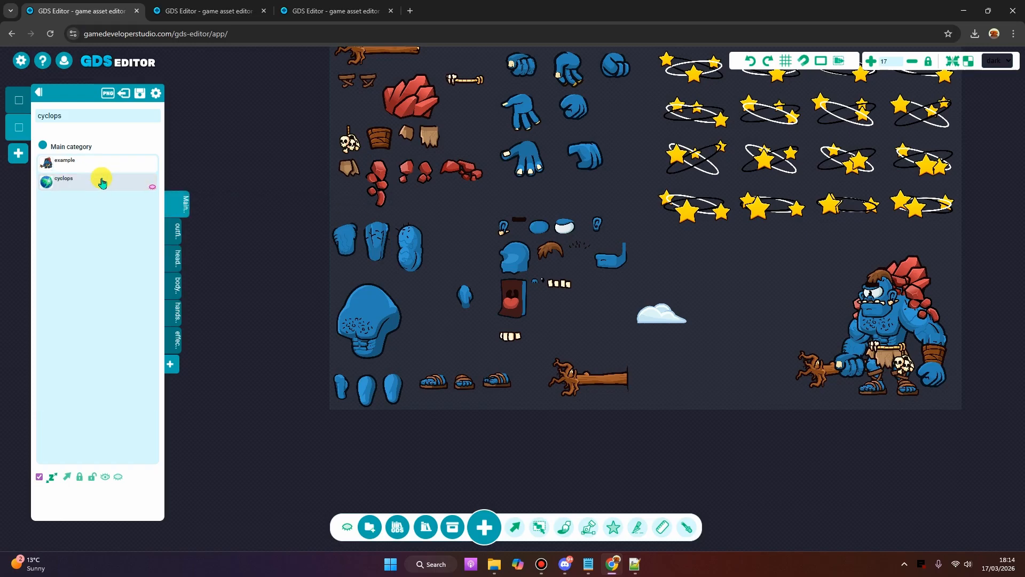
click(103, 177)
click(1000, 108)
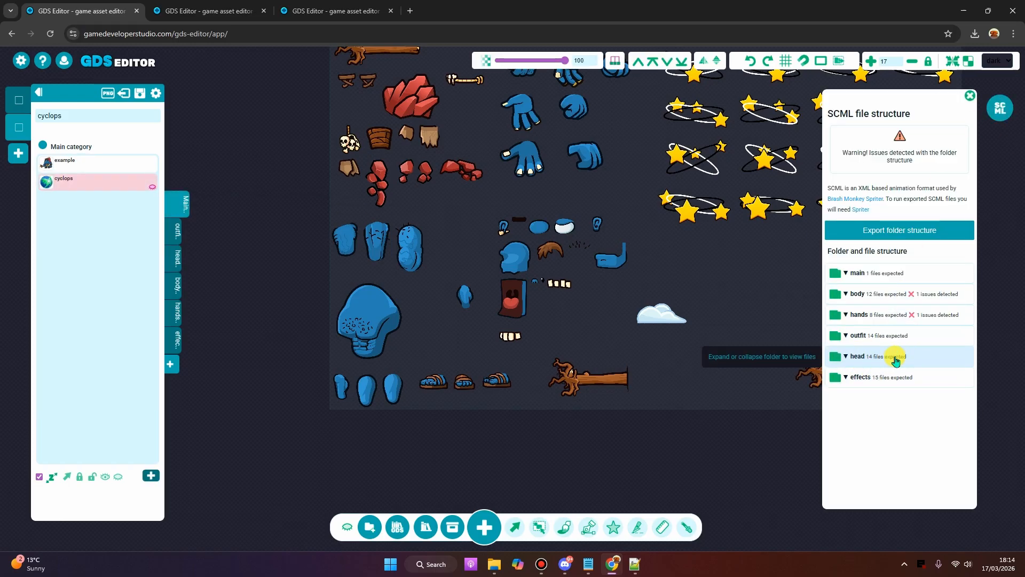
Undo the deletion of the top_hand_02 and arm_upper_top parts
click(645, 439)
key(ctrl+z)
key(ctrl+z)
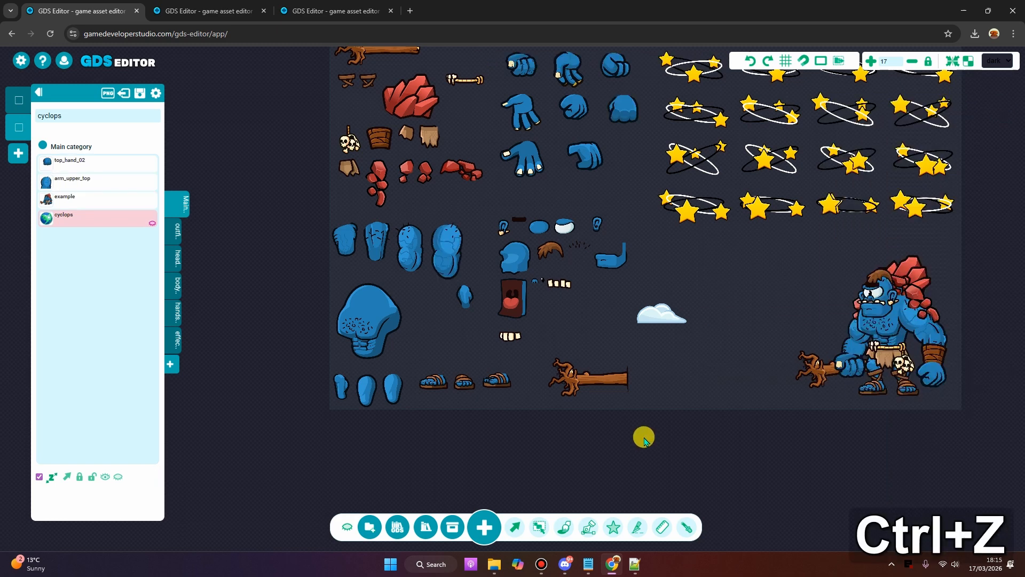
Recheck all folders in the cyclops file's SCML structure from the Main category and close the structure
middle_drag(744, 296, 720, 330)
click(489, 324)
click(173, 201)
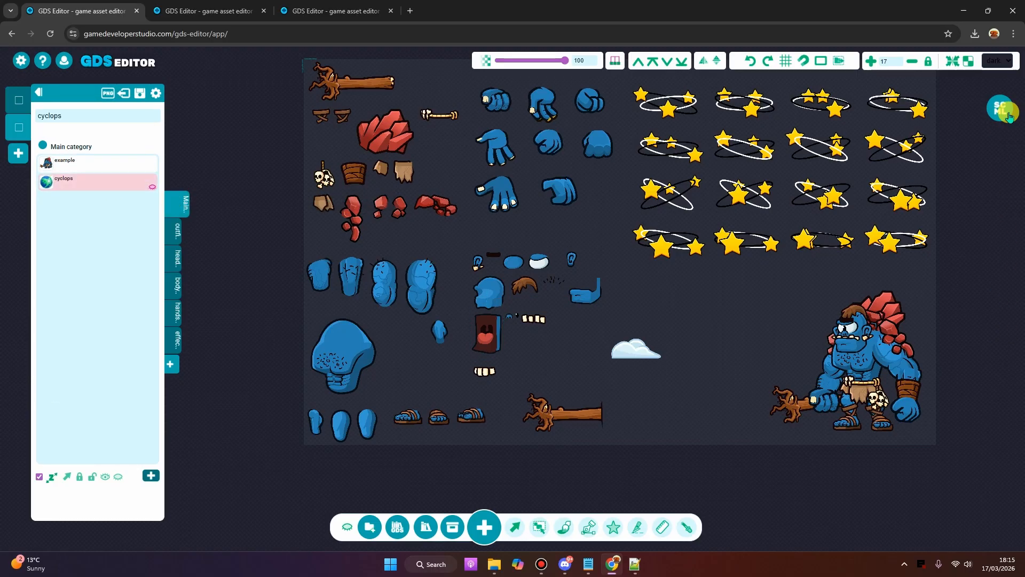
click(1002, 110)
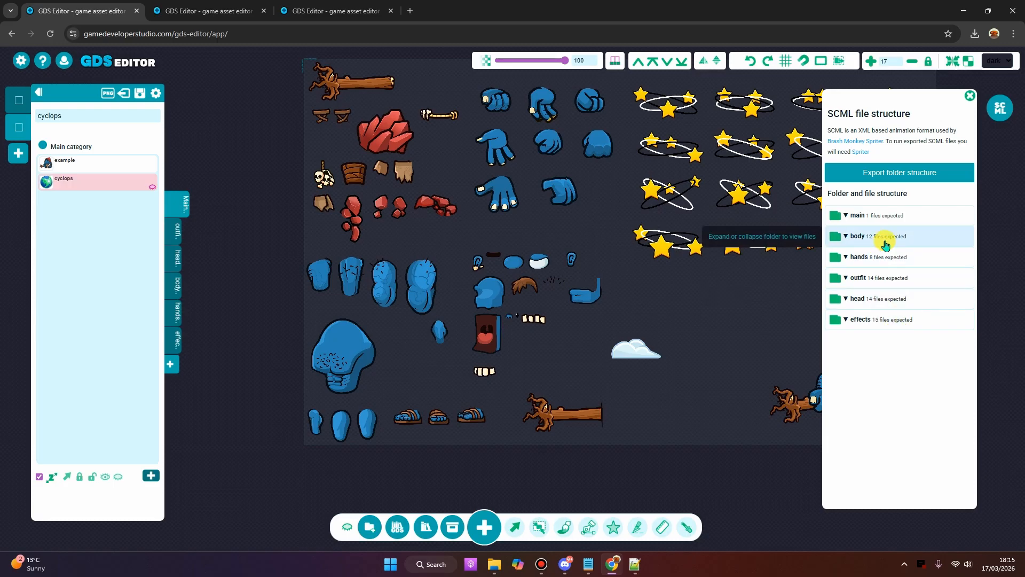
click(971, 96)
Load the griffen file of the purchased Animated Griffin boss pack as a new scene and close the purchases library
middle_drag(798, 312, 753, 332)
scroll(753, 330, up, 1)
scroll(737, 315, down, 1)
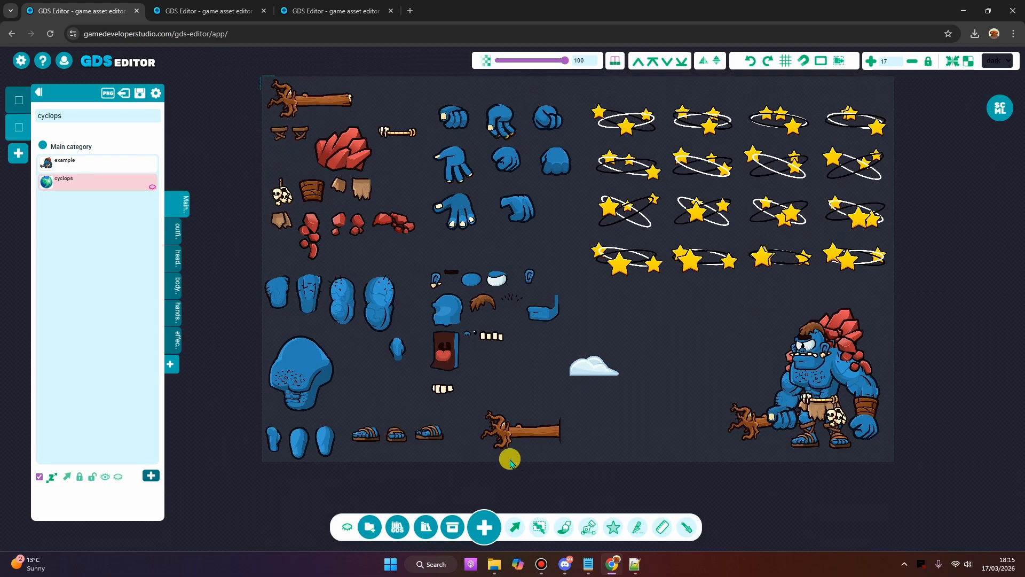
click(369, 529)
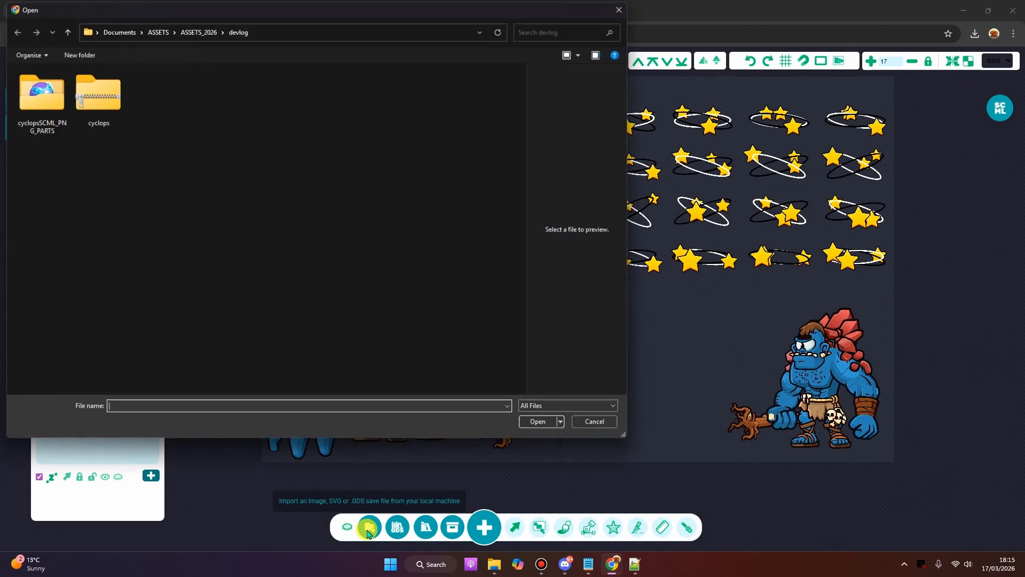
click(623, 9)
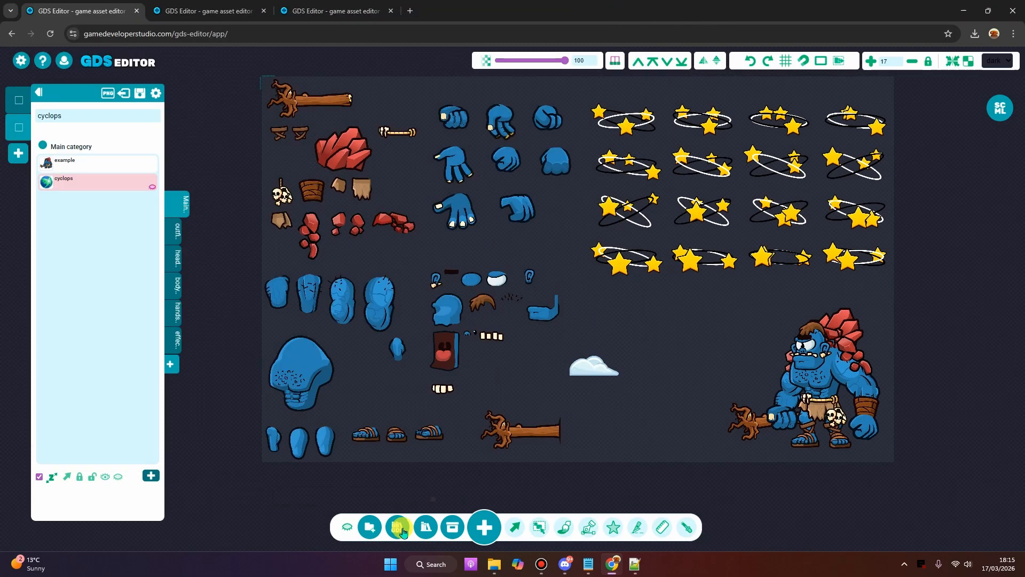
click(397, 528)
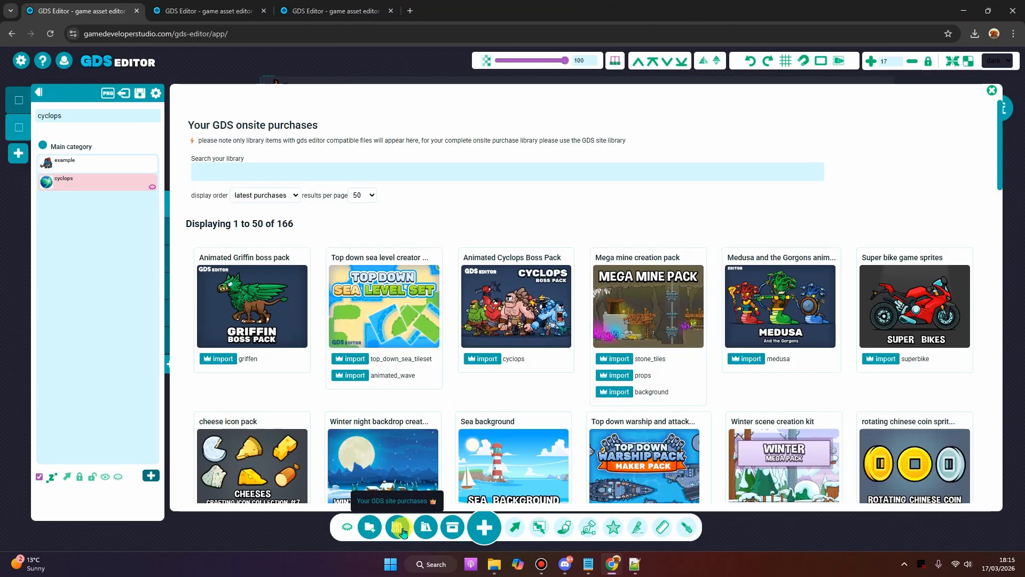
click(218, 361)
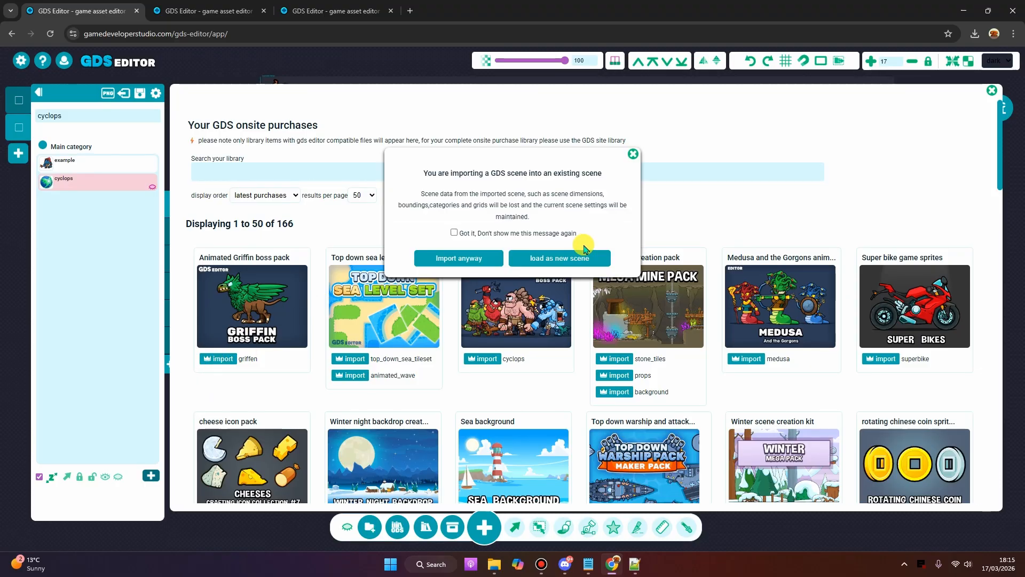
click(568, 267)
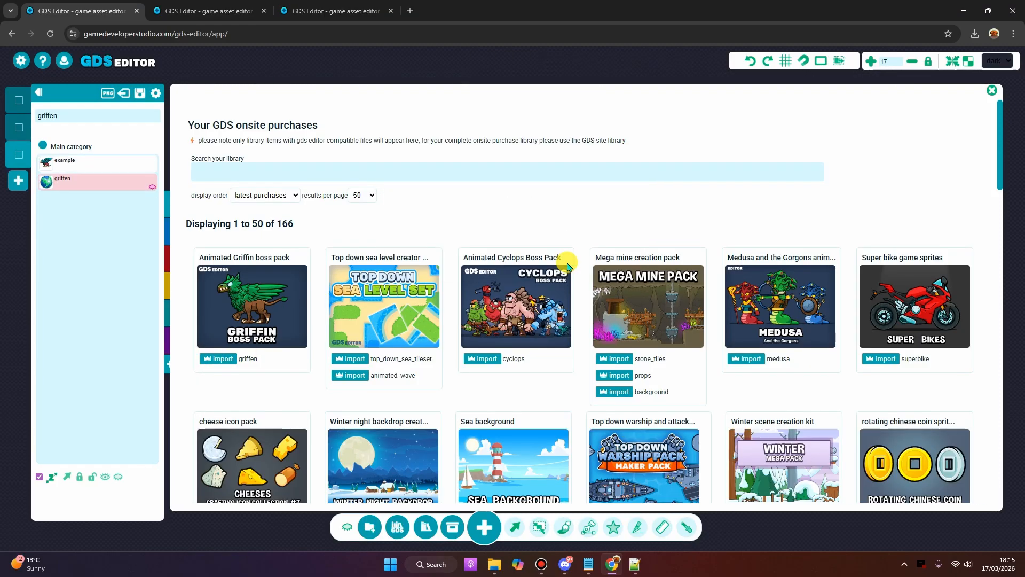
click(993, 91)
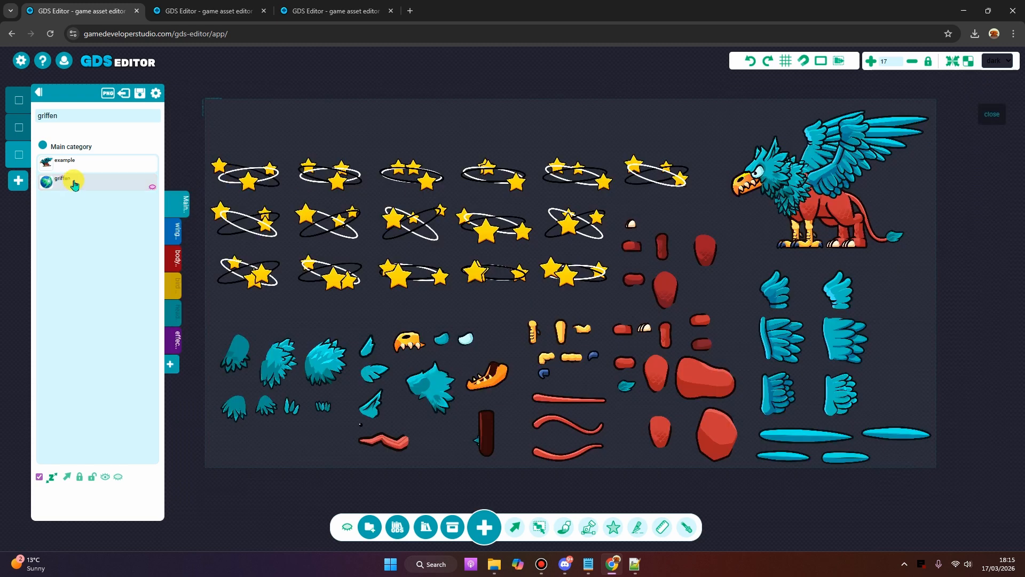
Open the griffen file's SCML structure, and select the two large red body parts together with four blue wing parts
click(73, 185)
click(1009, 110)
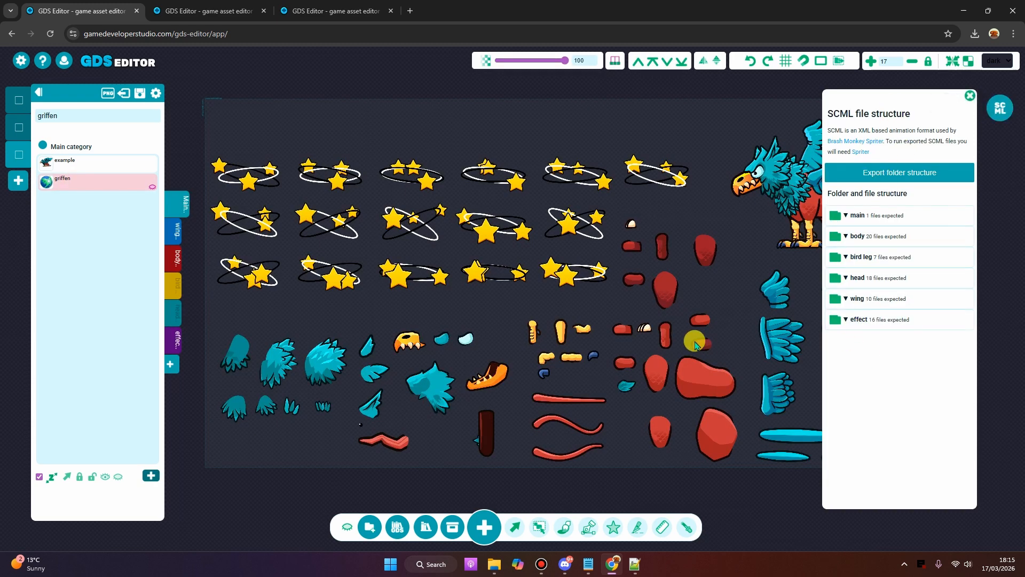
click(711, 382)
shift+click(711, 438)
shift+click(777, 392)
shift+click(791, 300)
shift+click(840, 294)
shift+click(864, 324)
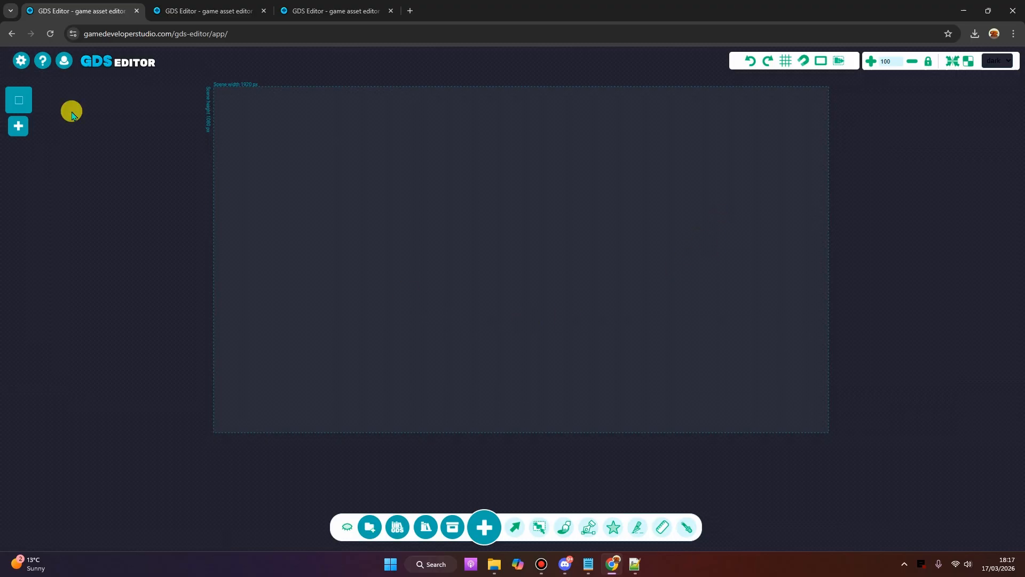
Open the editor's change log page from the help information, leaving the editor without saving
click(45, 67)
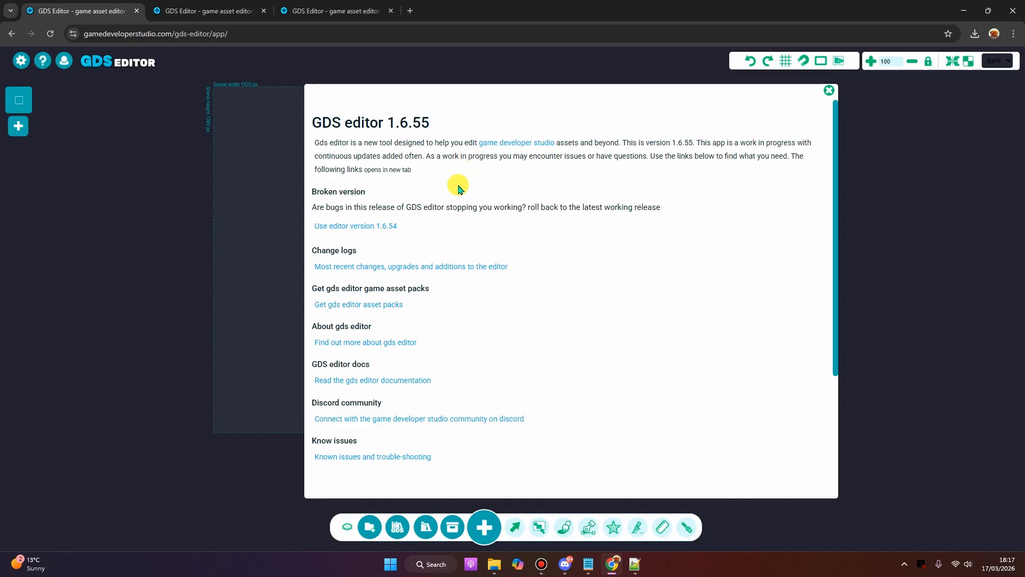
click(339, 267)
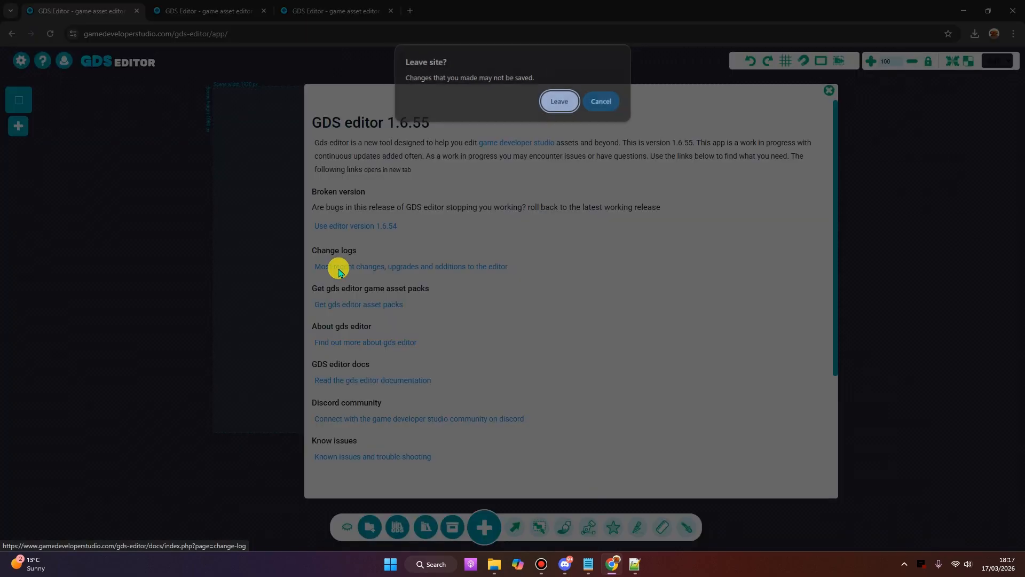
click(558, 102)
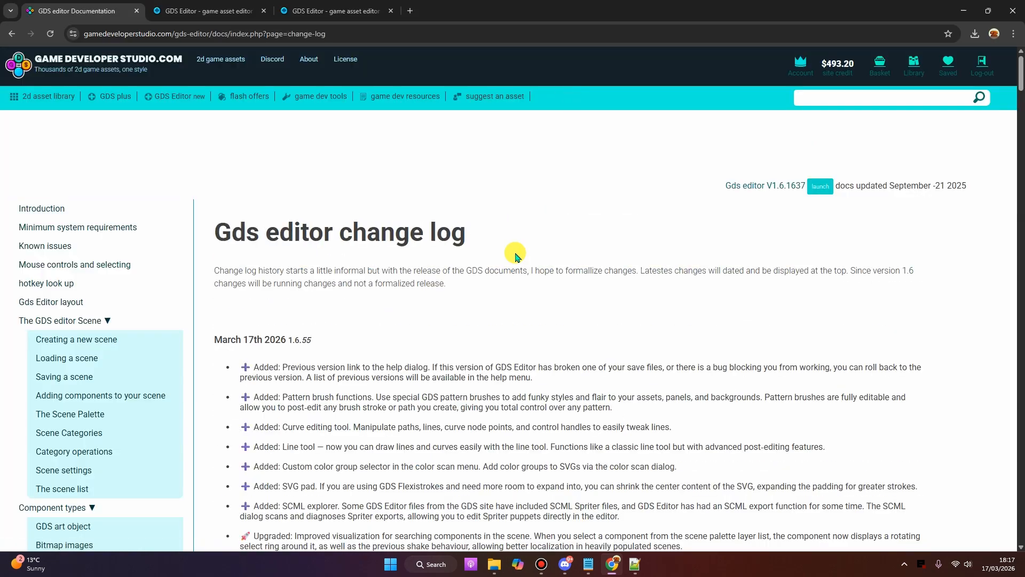
Examine the change log from the March 17th 2026 entry to the pre-docs release notes and return to its beginning
scroll(499, 161, down, 6)
scroll(398, 305, down, 20)
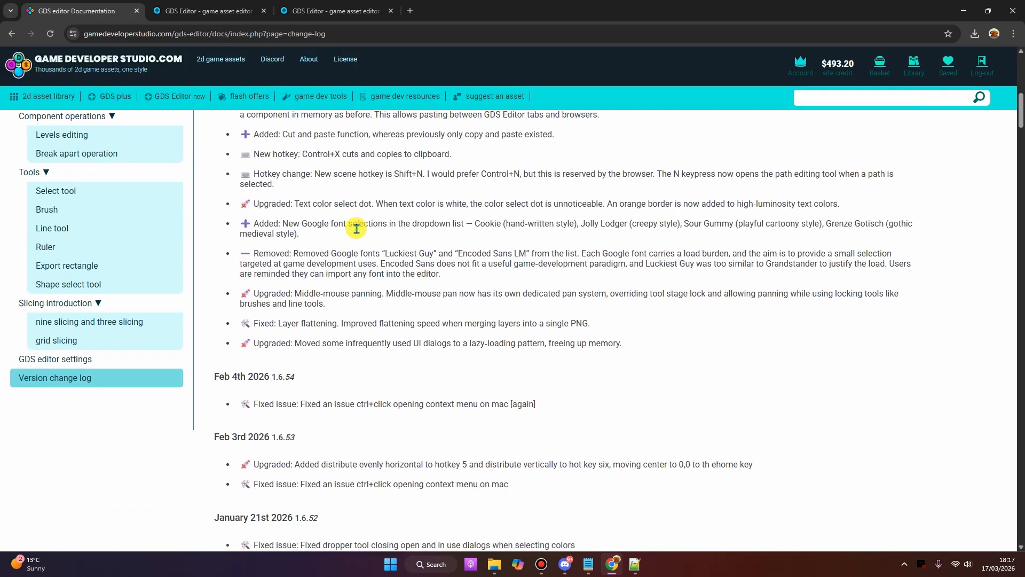
scroll(398, 304, down, 15)
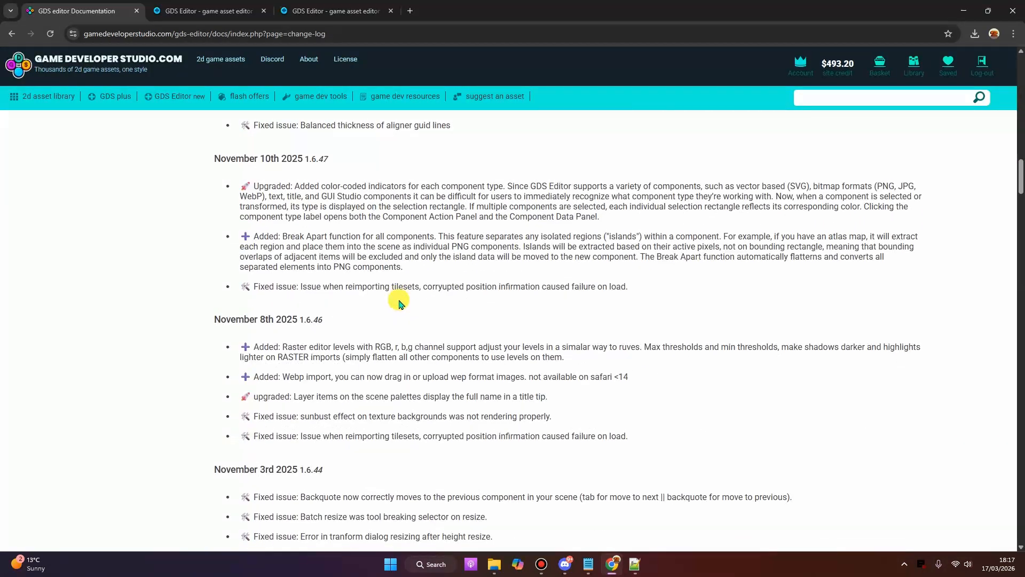
scroll(398, 301, down, 20)
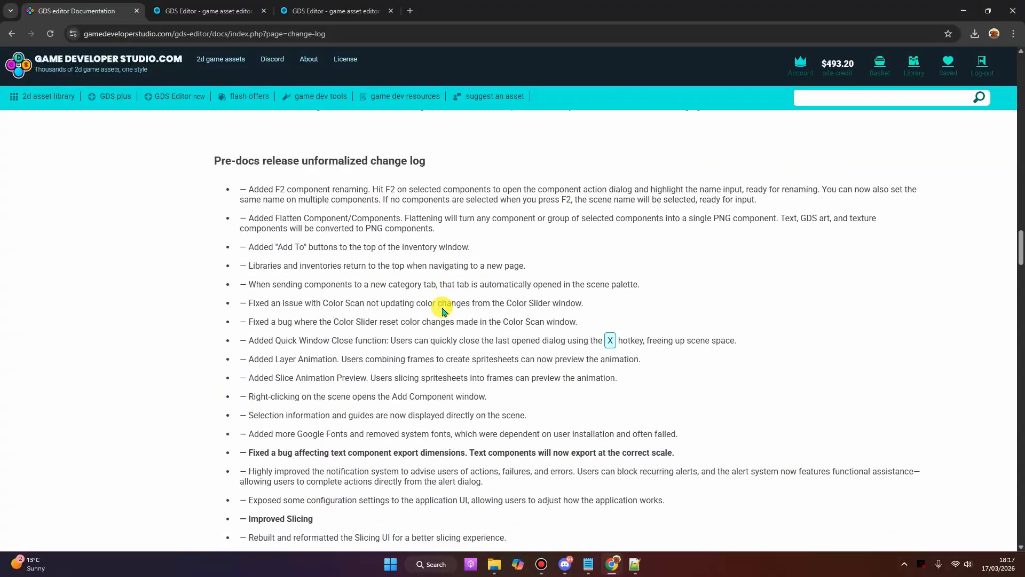
scroll(443, 311, down, 10)
scroll(407, 226, up, 20)
scroll(402, 209, up, 15)
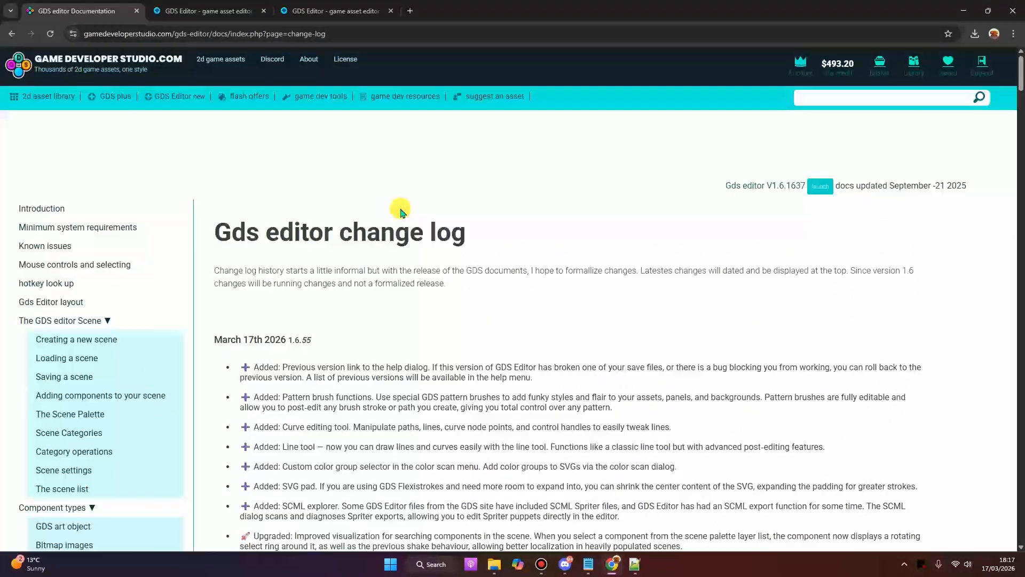